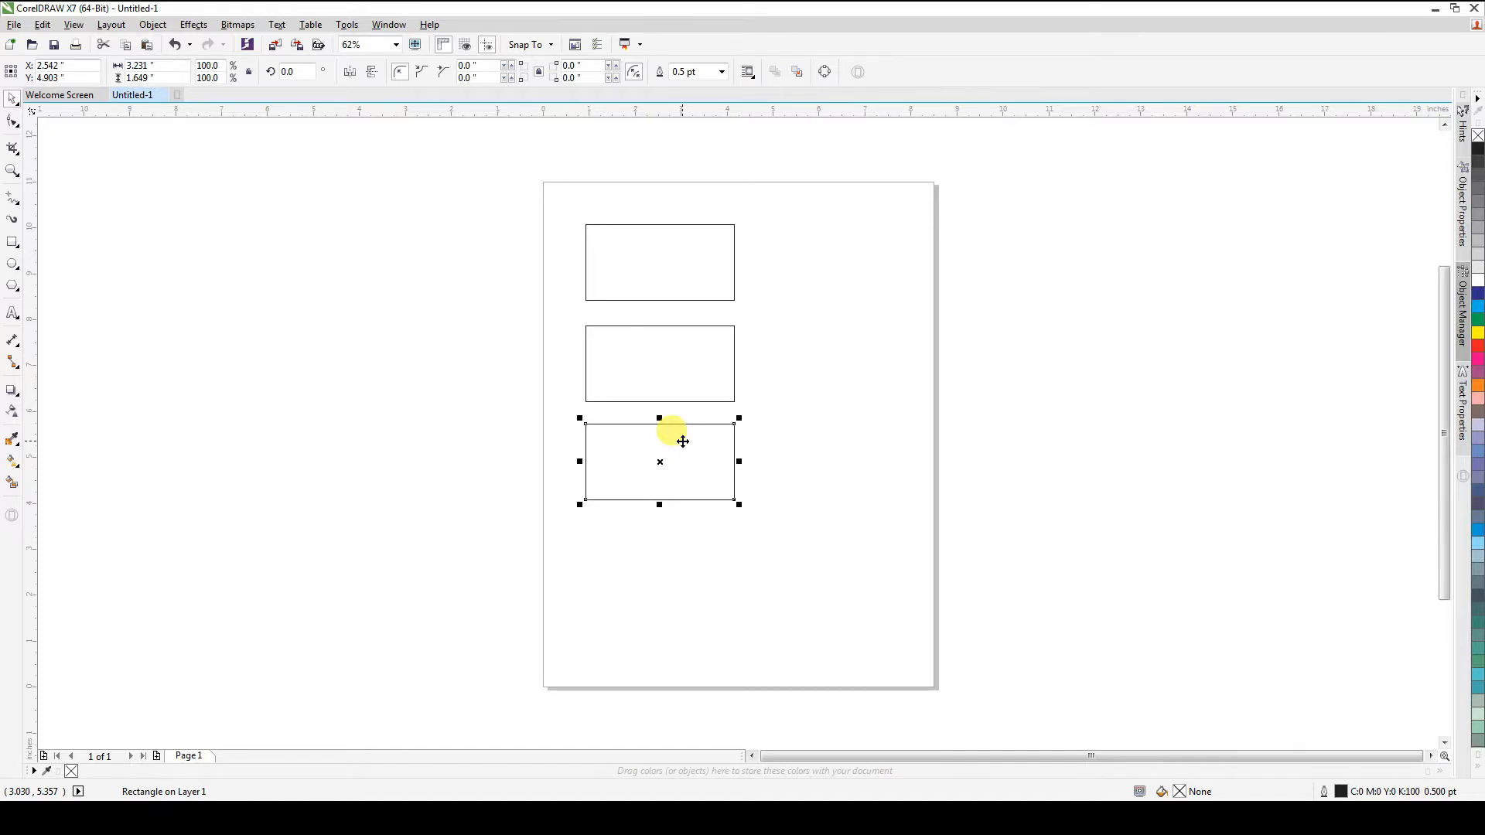
Place a copy of the third rectangle directly below it in the column
drag(682, 442, 684, 530)
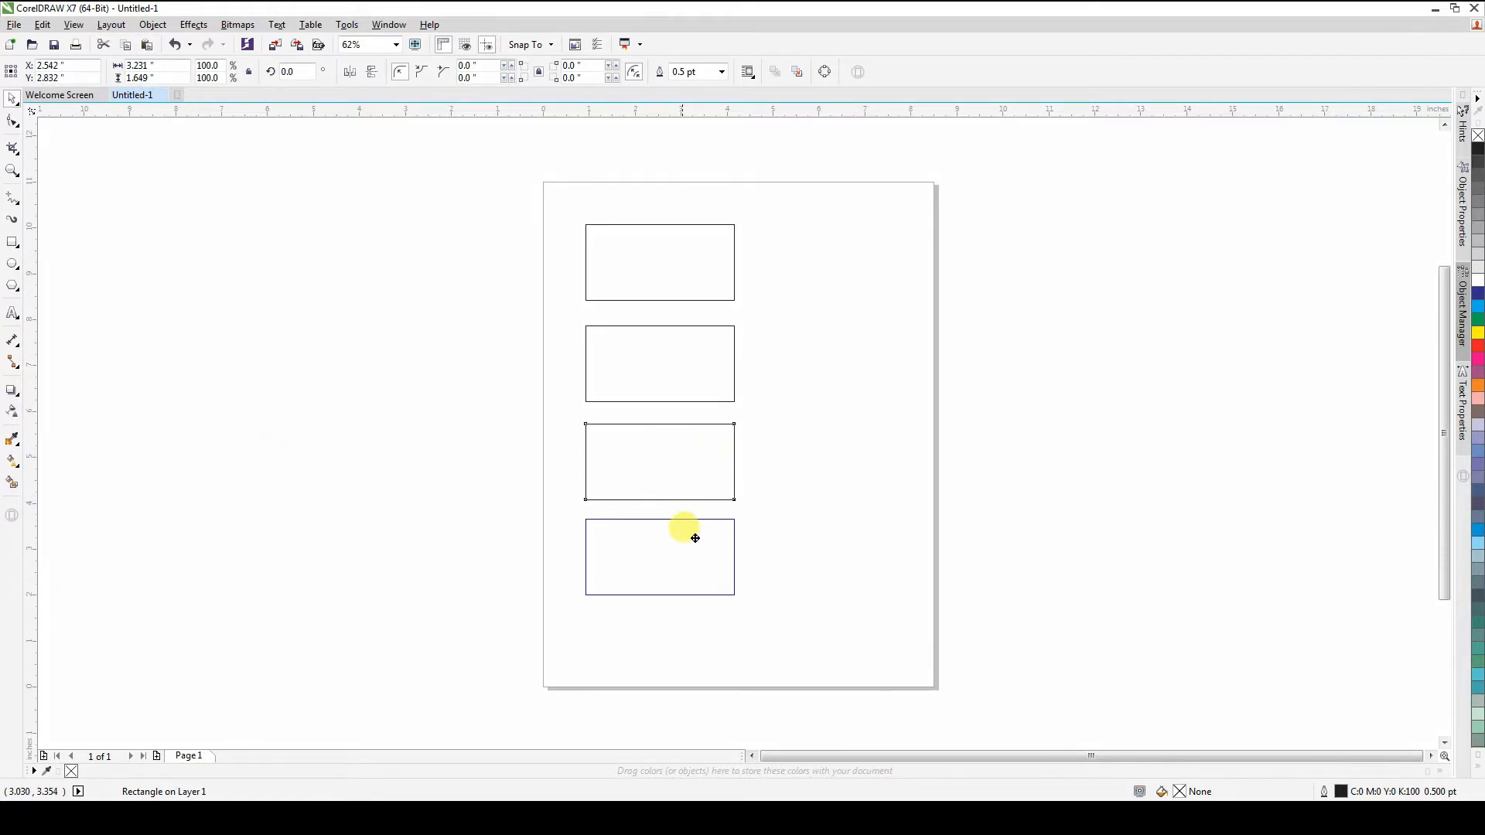
click(786, 514)
Draw a circle, move it over the top rectangle's right end and scale it to about 2.59 inches in diameter
click(13, 264)
drag(363, 267, 472, 406)
key(space)
mouse_move(421, 324)
mouse_down()
mouse_move(782, 278)
mouse_move(760, 238)
mouse_up()
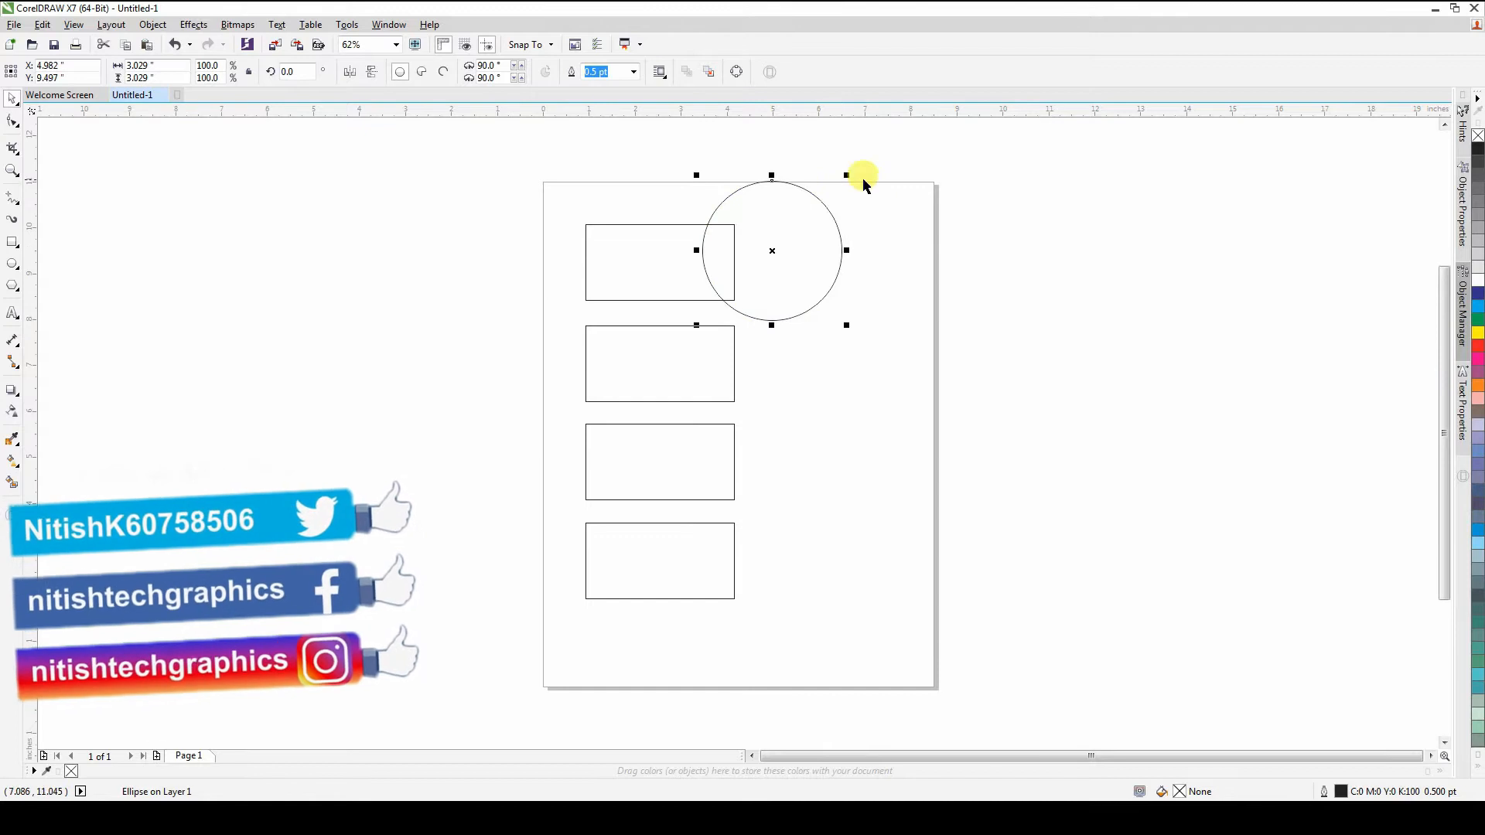
drag(846, 176, 843, 187)
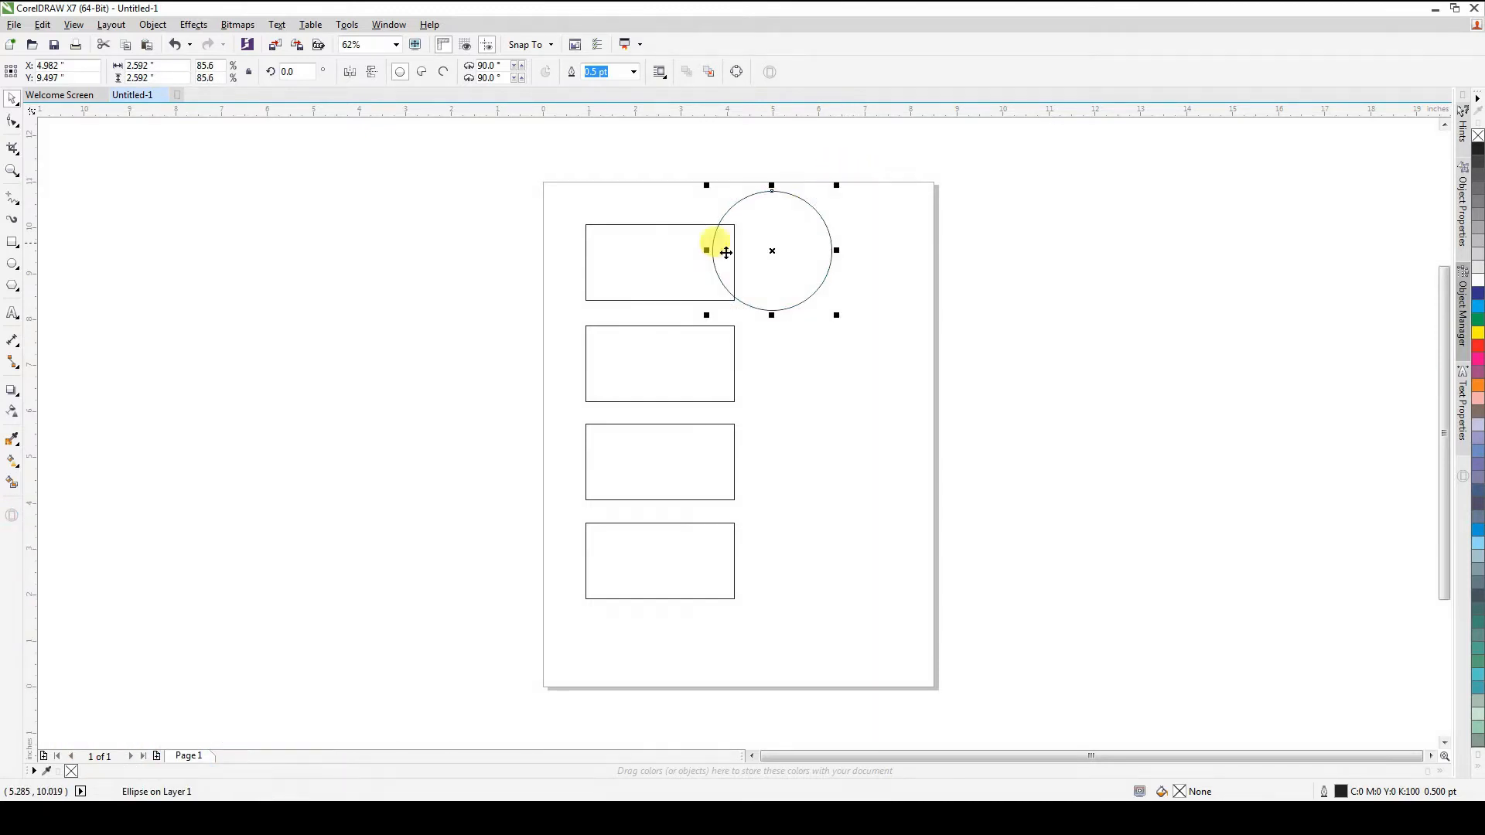
Align the circle's centre horizontally level with the top rectangle's centre
shift+click(670, 280)
key(e)
click(902, 280)
Try a copy of the circle aligned with the second rectangle, and delete that copy
click(787, 271)
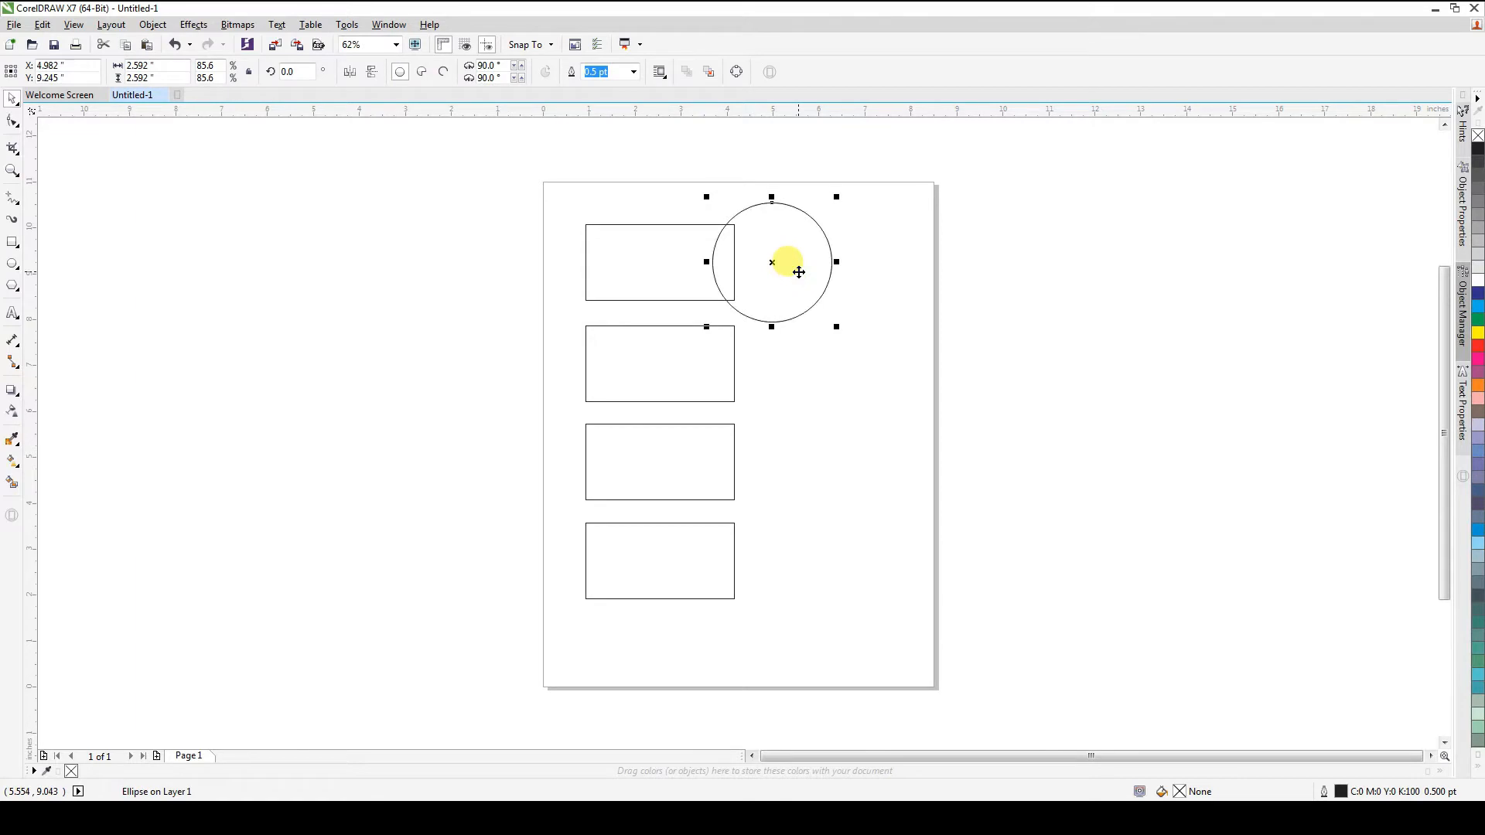
shift+click(699, 383)
key(e)
click(892, 370)
click(815, 387)
key(Delete)
Scale the circle down to about 2.19 inches in diameter and reduce the top rectangle's height to about 1.18 inches
click(812, 305)
drag(837, 323, 827, 325)
click(663, 263)
drag(659, 218, 658, 249)
Delete the three rectangles below the top one
click(667, 363)
key(Delete)
drag(447, 355, 765, 640)
key(Delete)
Duplicate the rectangle-and-circle pair downward and repeat the duplication twice to form a column of four evenly spaced pairs
drag(530, 158, 925, 392)
drag(806, 277, 805, 390)
key(ctrl+r)
key(ctrl+r)
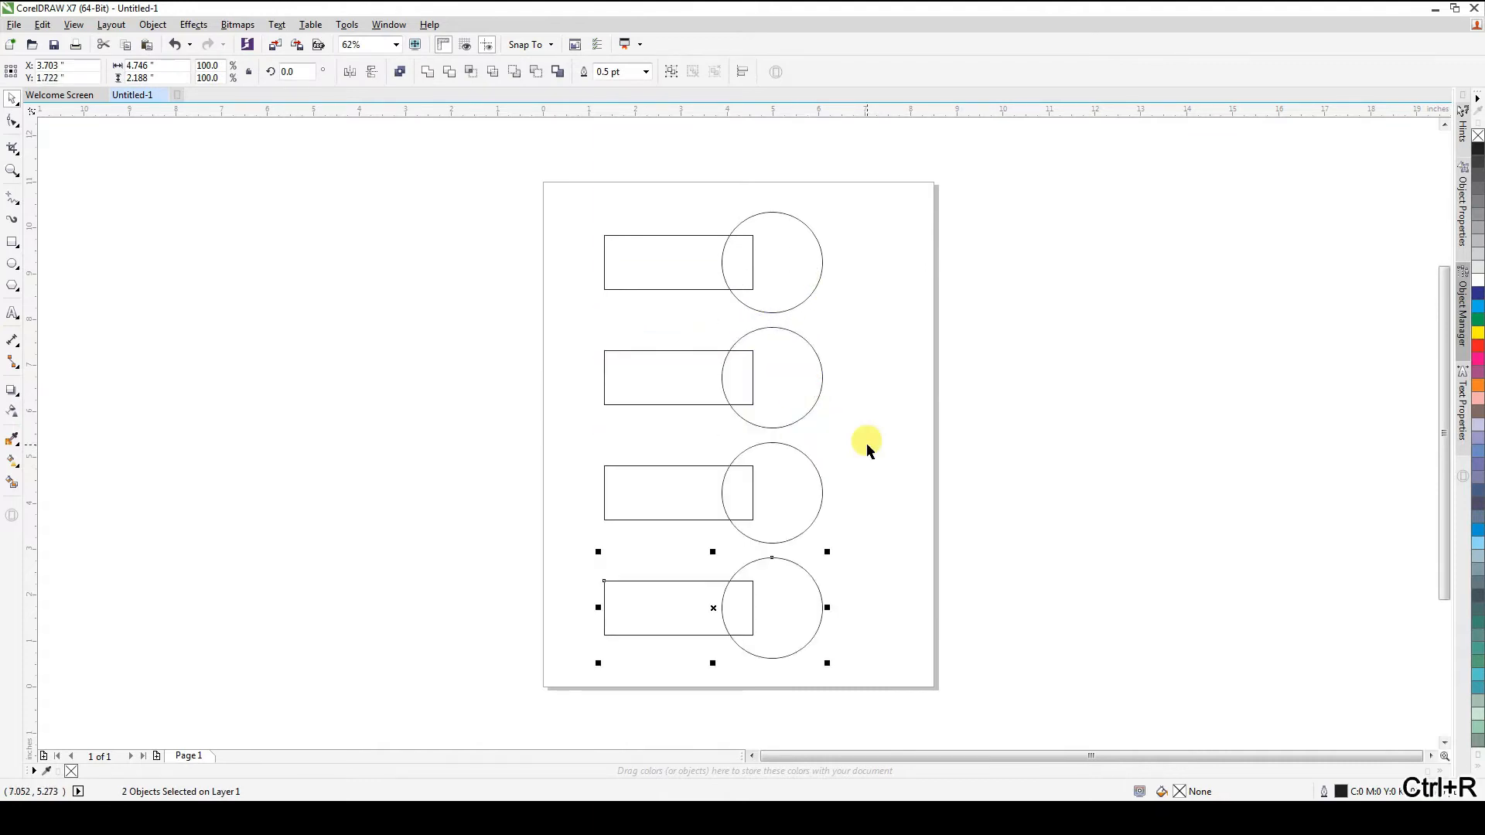
click(866, 443)
Fill the upper two rectangles with green
click(663, 260)
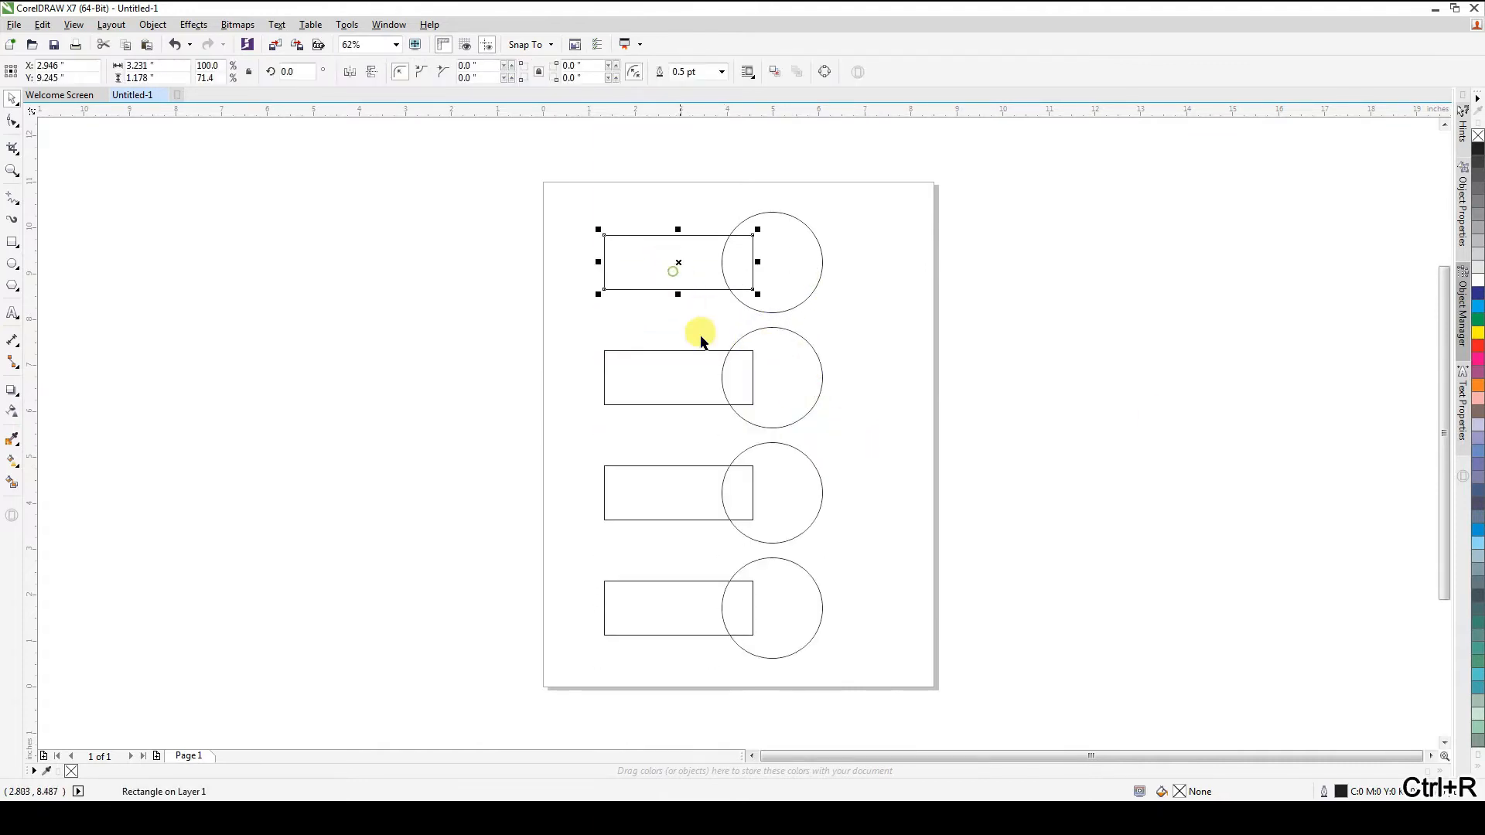
shift+click(675, 370)
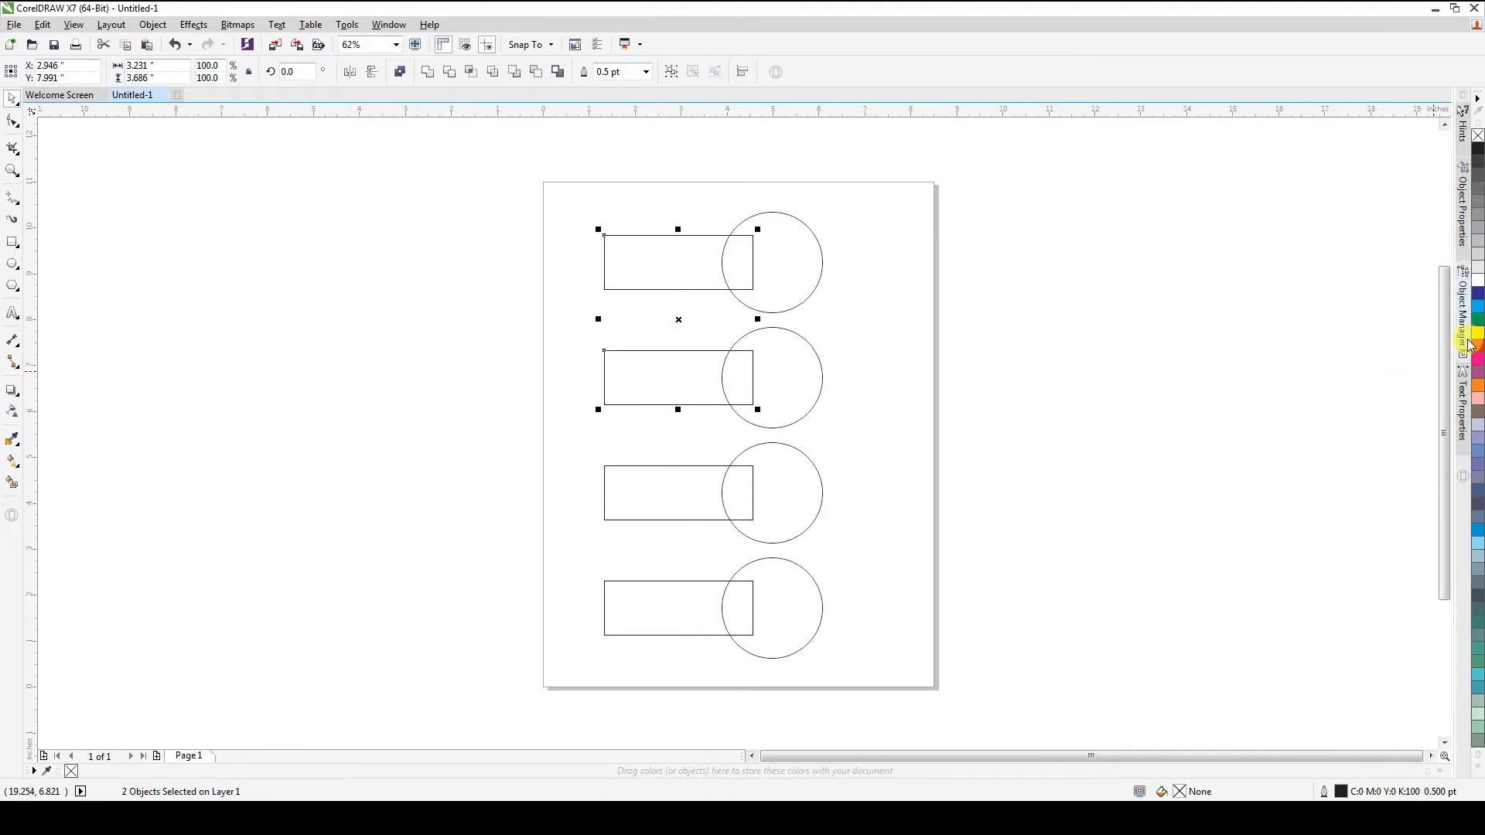
click(1477, 319)
Fill the lower two rectangles with dark blue
click(647, 495)
shift+click(655, 583)
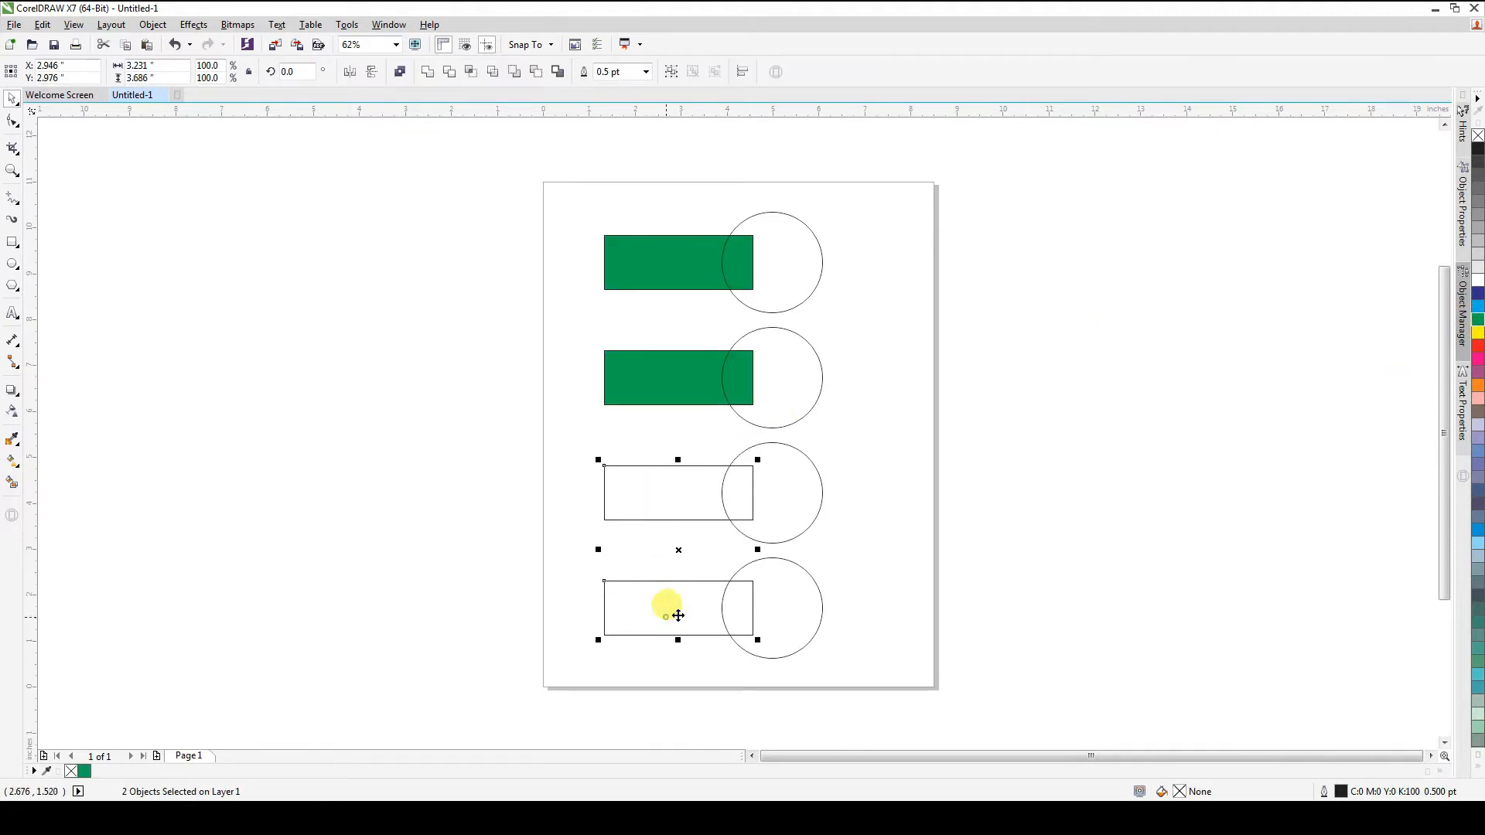
click(1477, 294)
Fill the upper two rectangles with red
click(696, 380)
shift+click(679, 260)
click(1477, 348)
Fill all four circles with yellow
click(758, 281)
shift+click(768, 384)
shift+click(784, 504)
shift+click(780, 599)
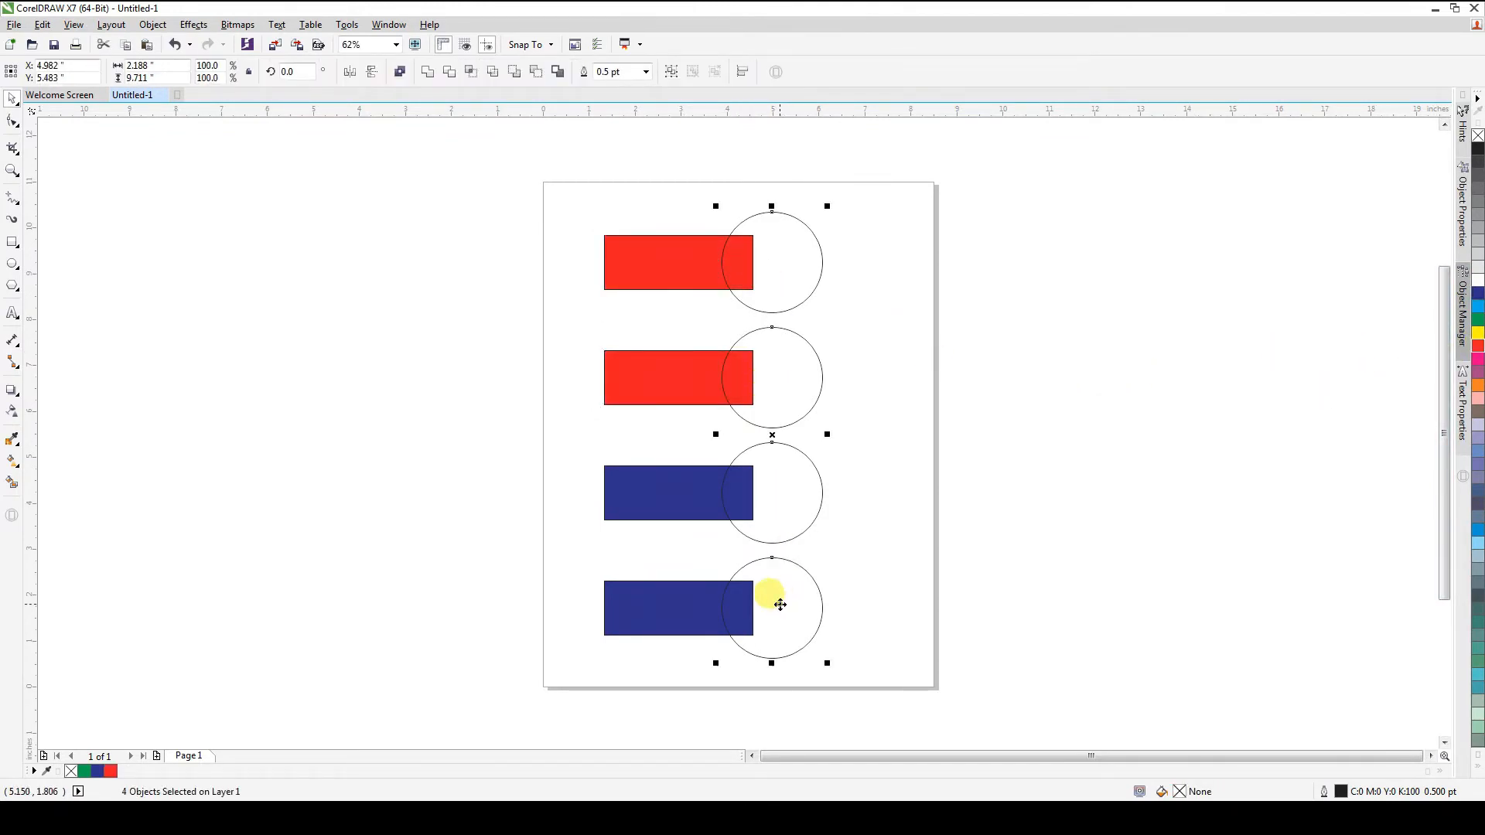
click(1478, 332)
click(1138, 464)
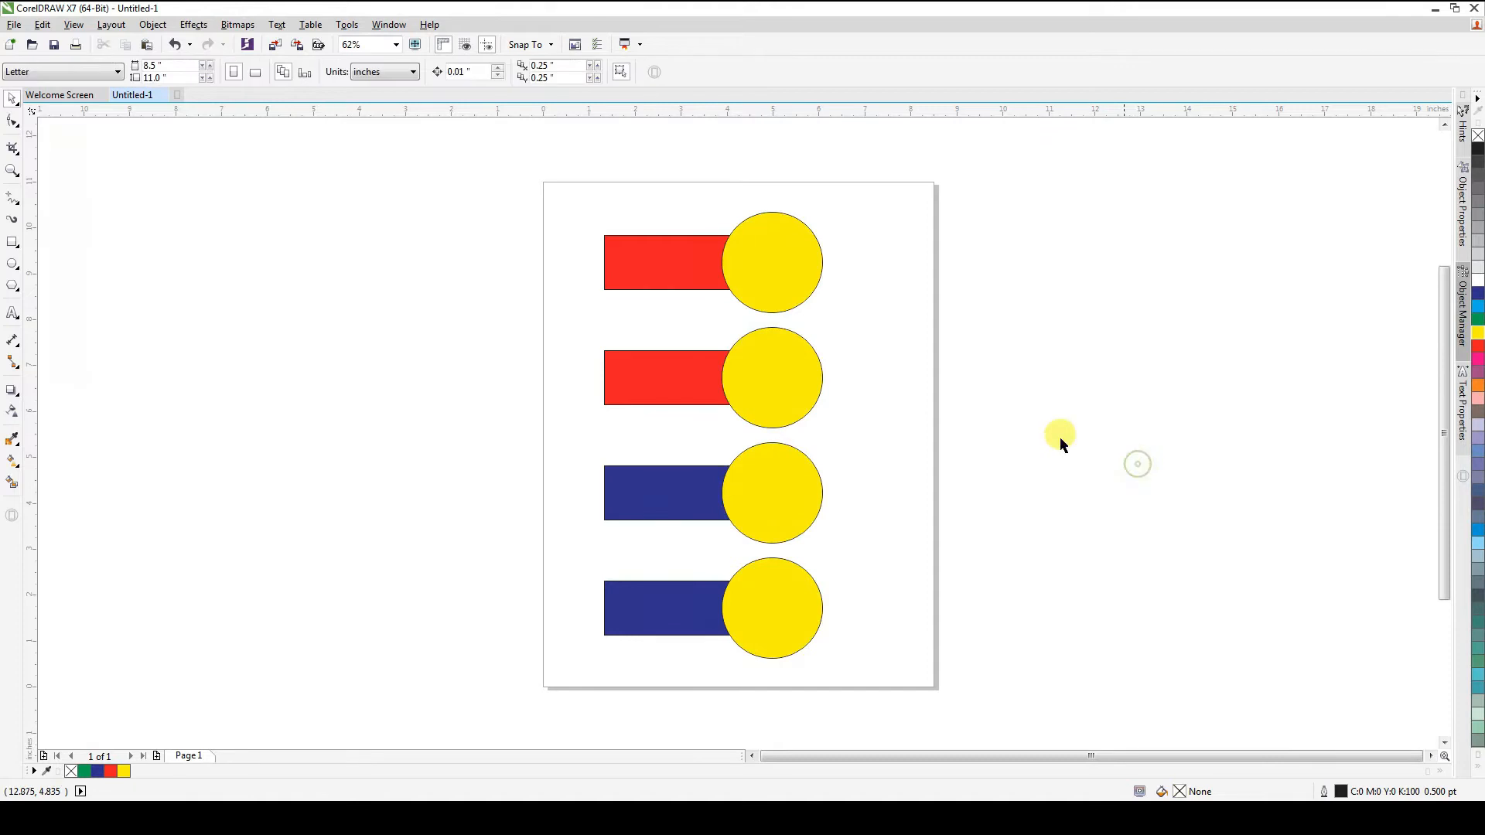
Place the imported prospectus.pdf content beside the column of shapes
key(F4)
scroll(486, 249, down, 2)
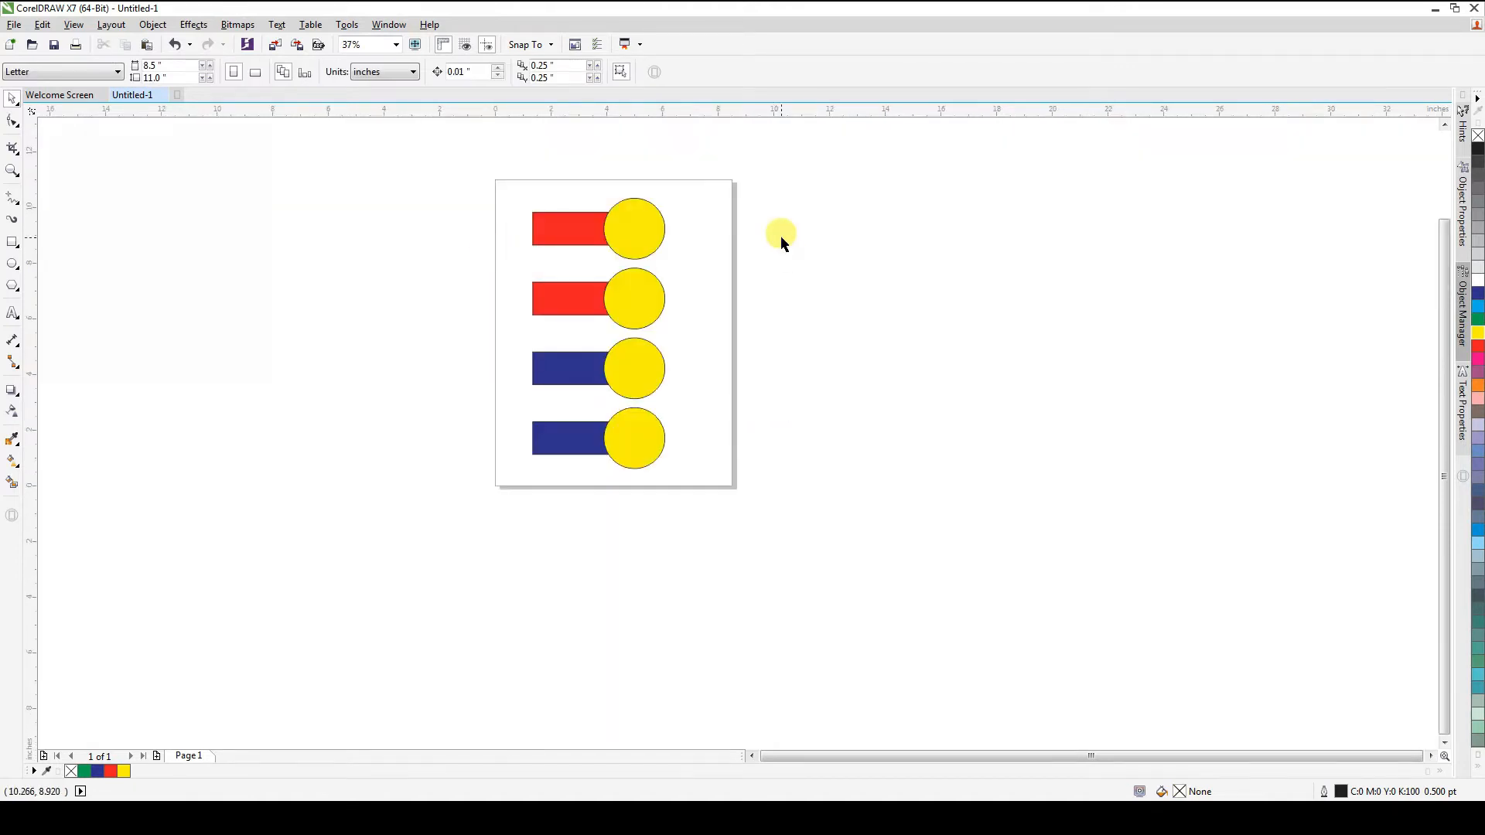
key(shift+F4)
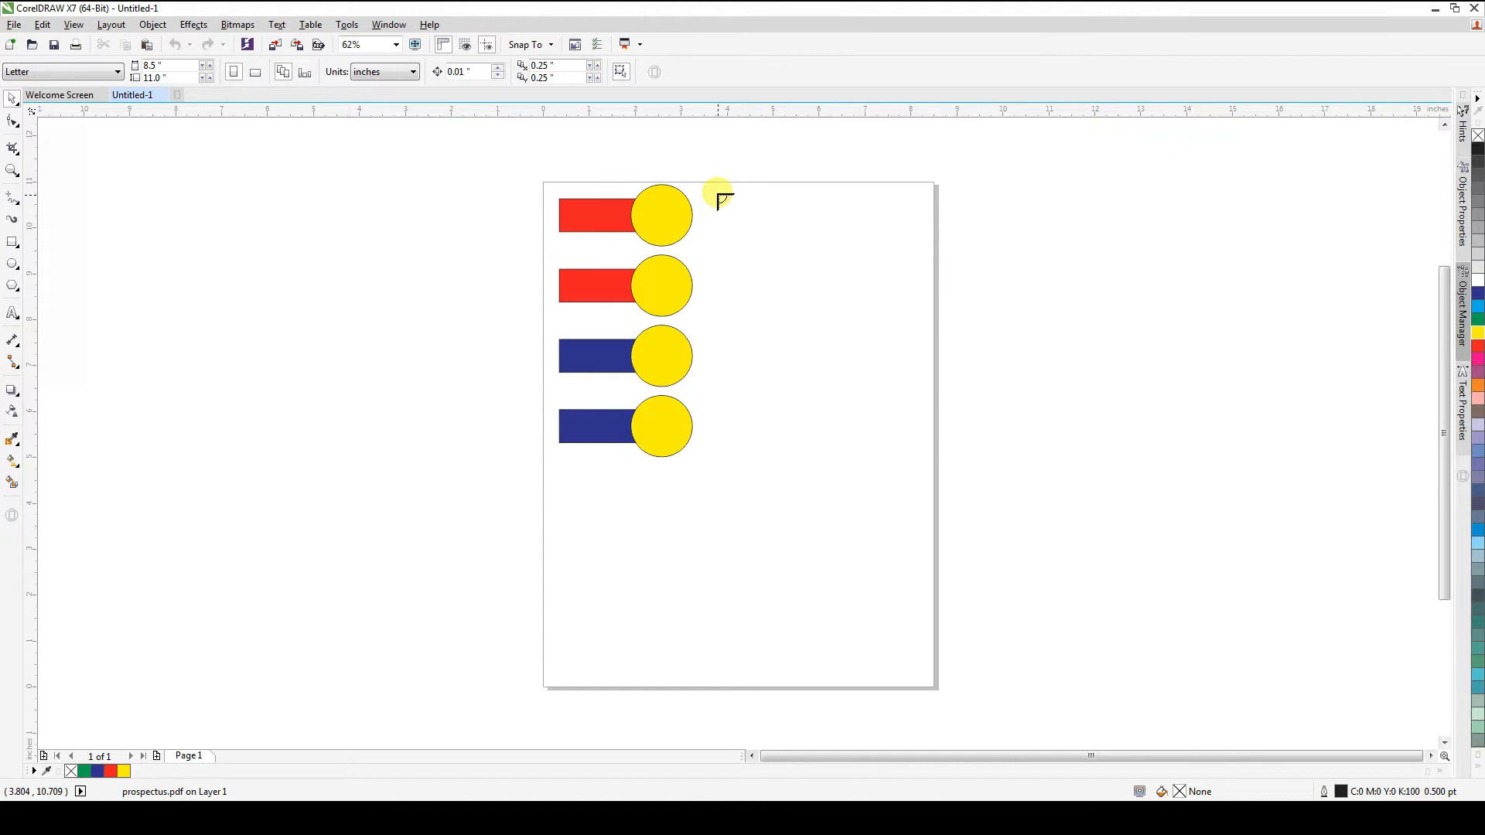
click(717, 195)
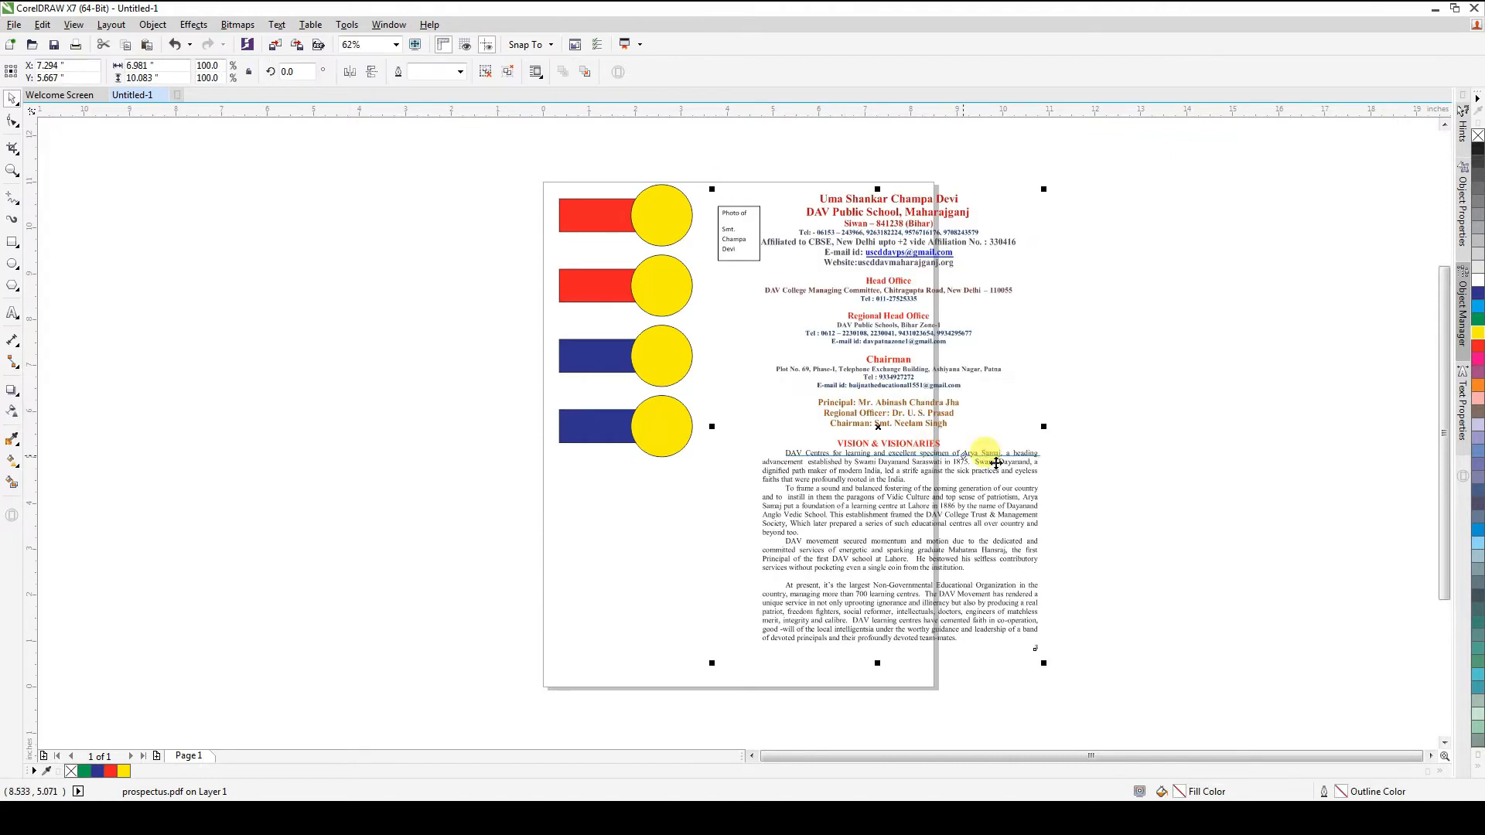
click(1172, 396)
Move the four shape pairs off the page's left side and delete the imported school details above the VISION & VISIONARIES heading
drag(497, 152, 707, 495)
drag(663, 368, 473, 408)
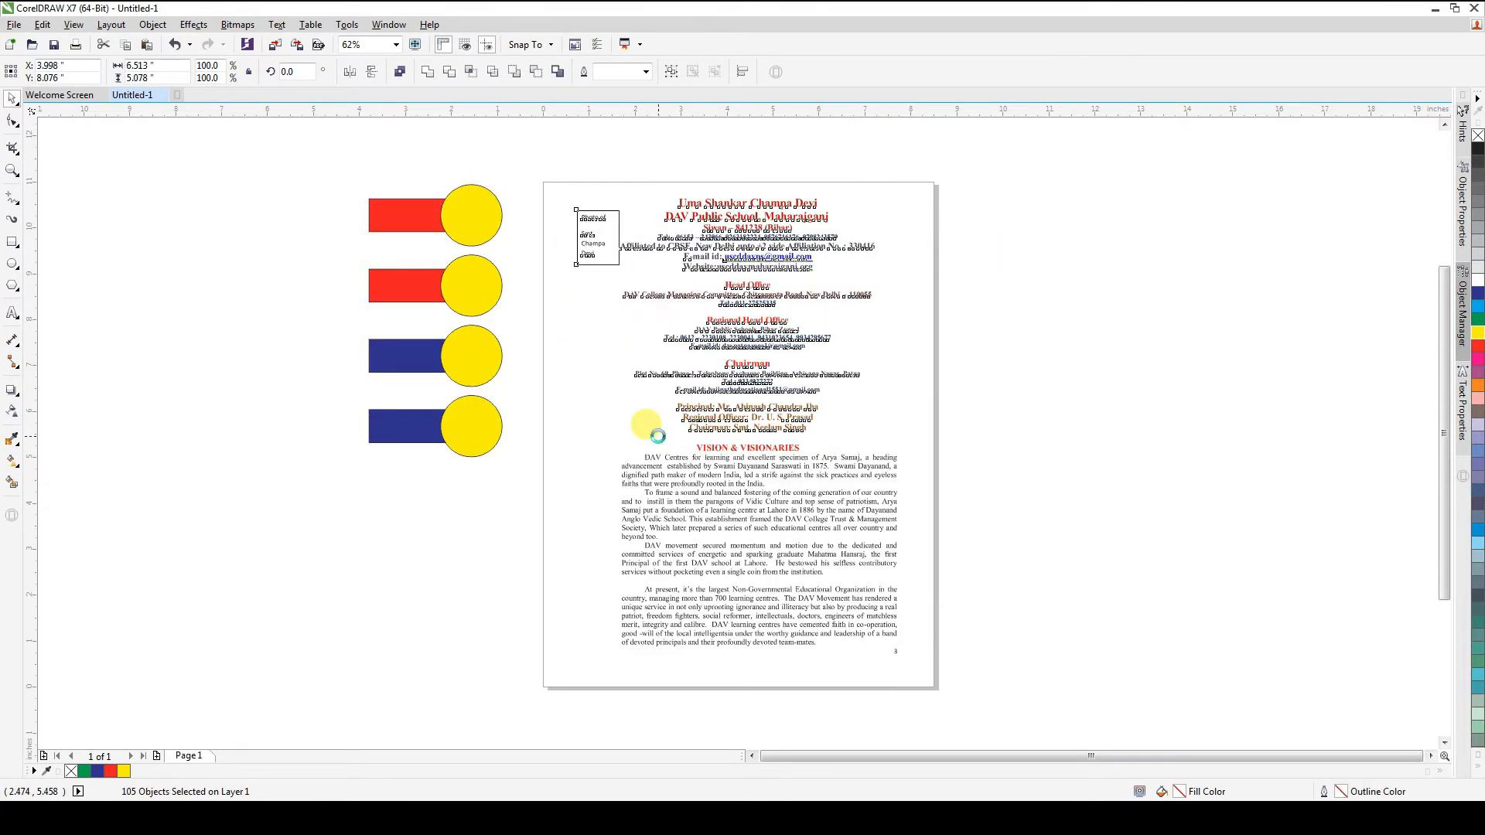
key(Delete)
Move the VISION & VISIONARIES text block up the page and delete the page number below it
drag(966, 402, 588, 655)
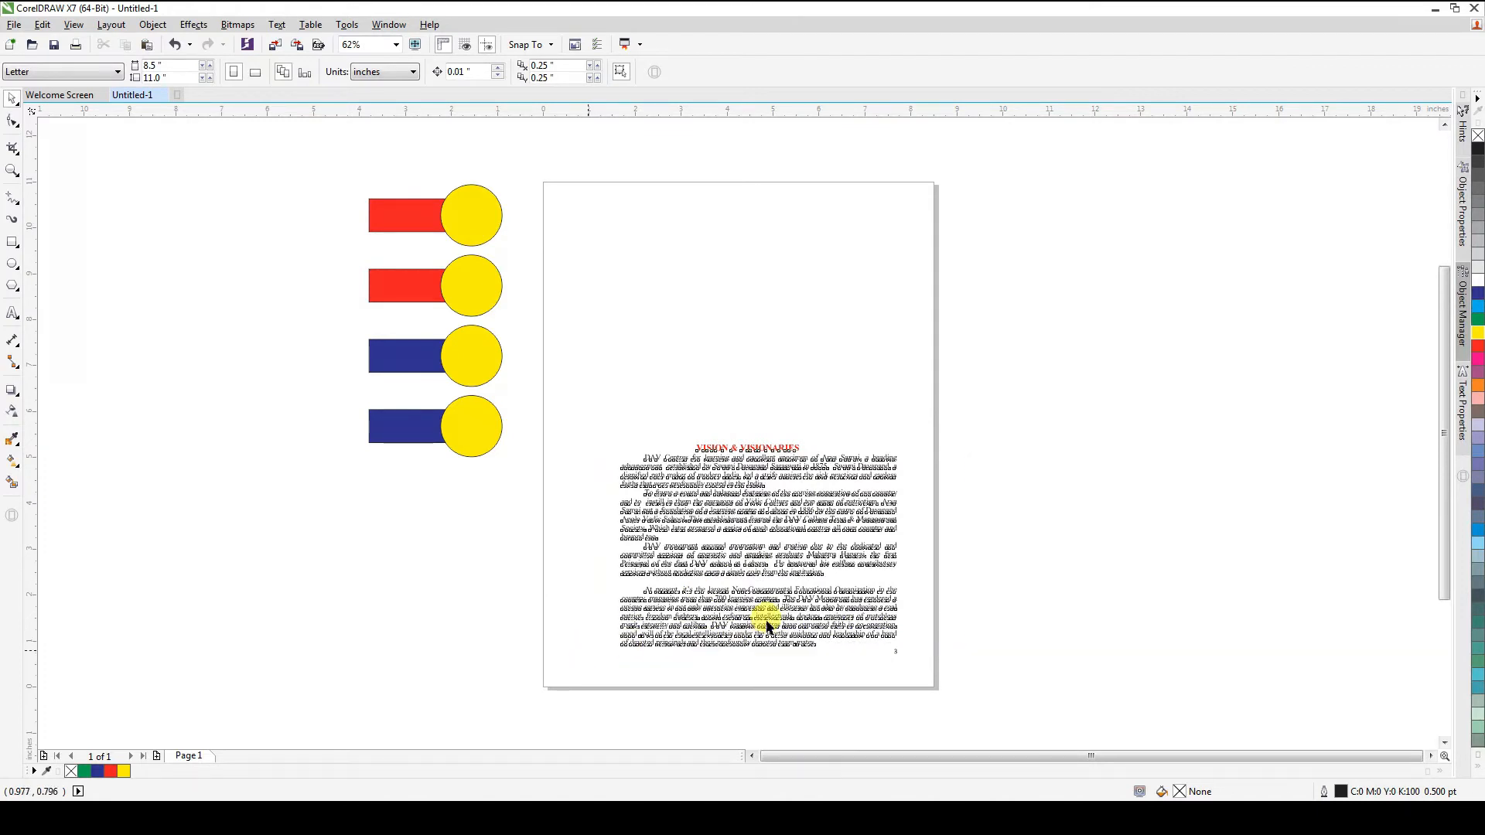
drag(788, 483, 789, 483)
drag(971, 610, 800, 688)
key(Delete)
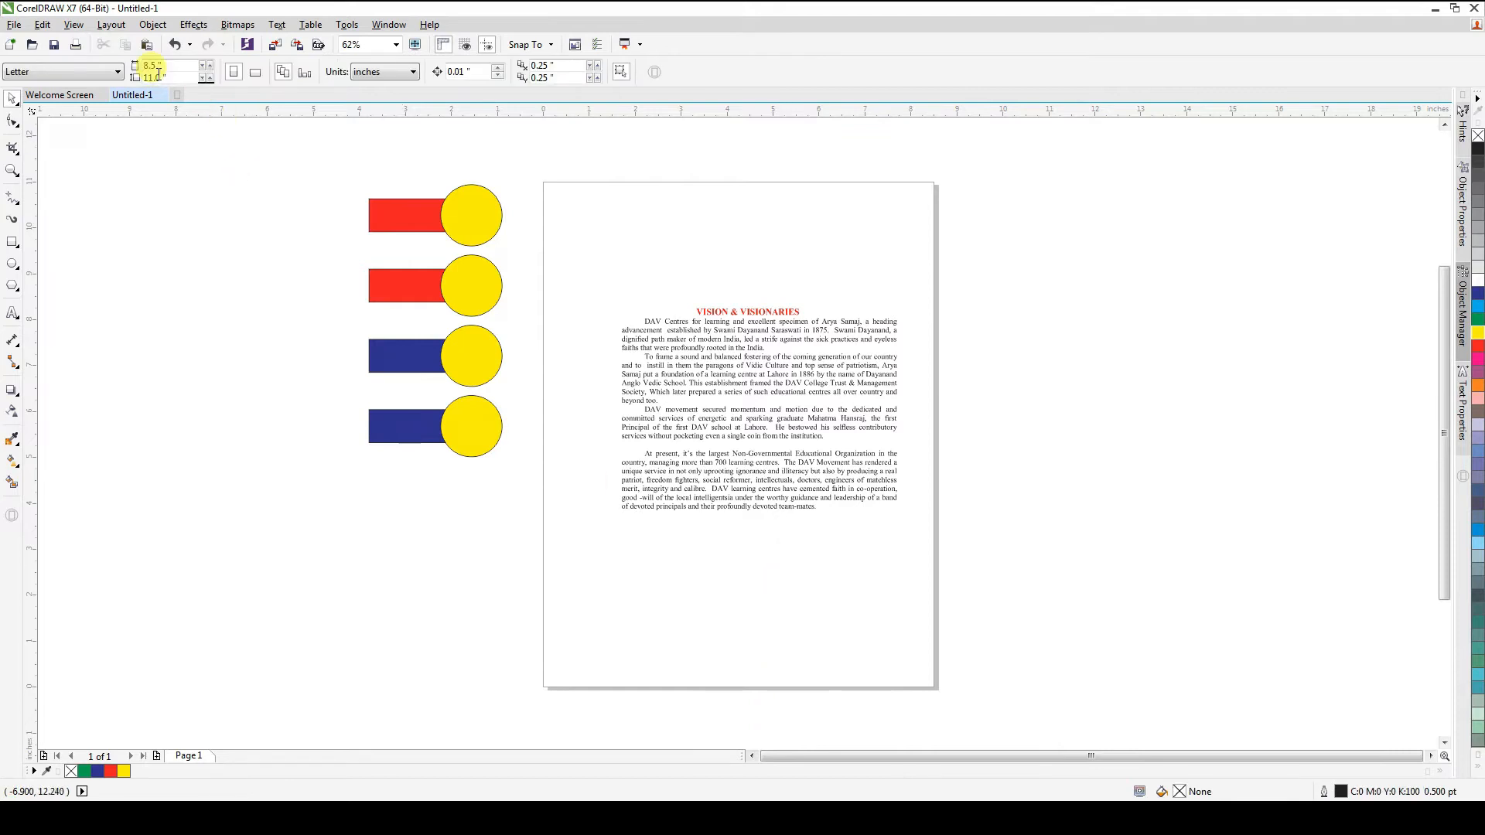
Set the page size to 23 inches wide by 18 inches high
text(23)
key(Tab)
text(18)
key(Return)
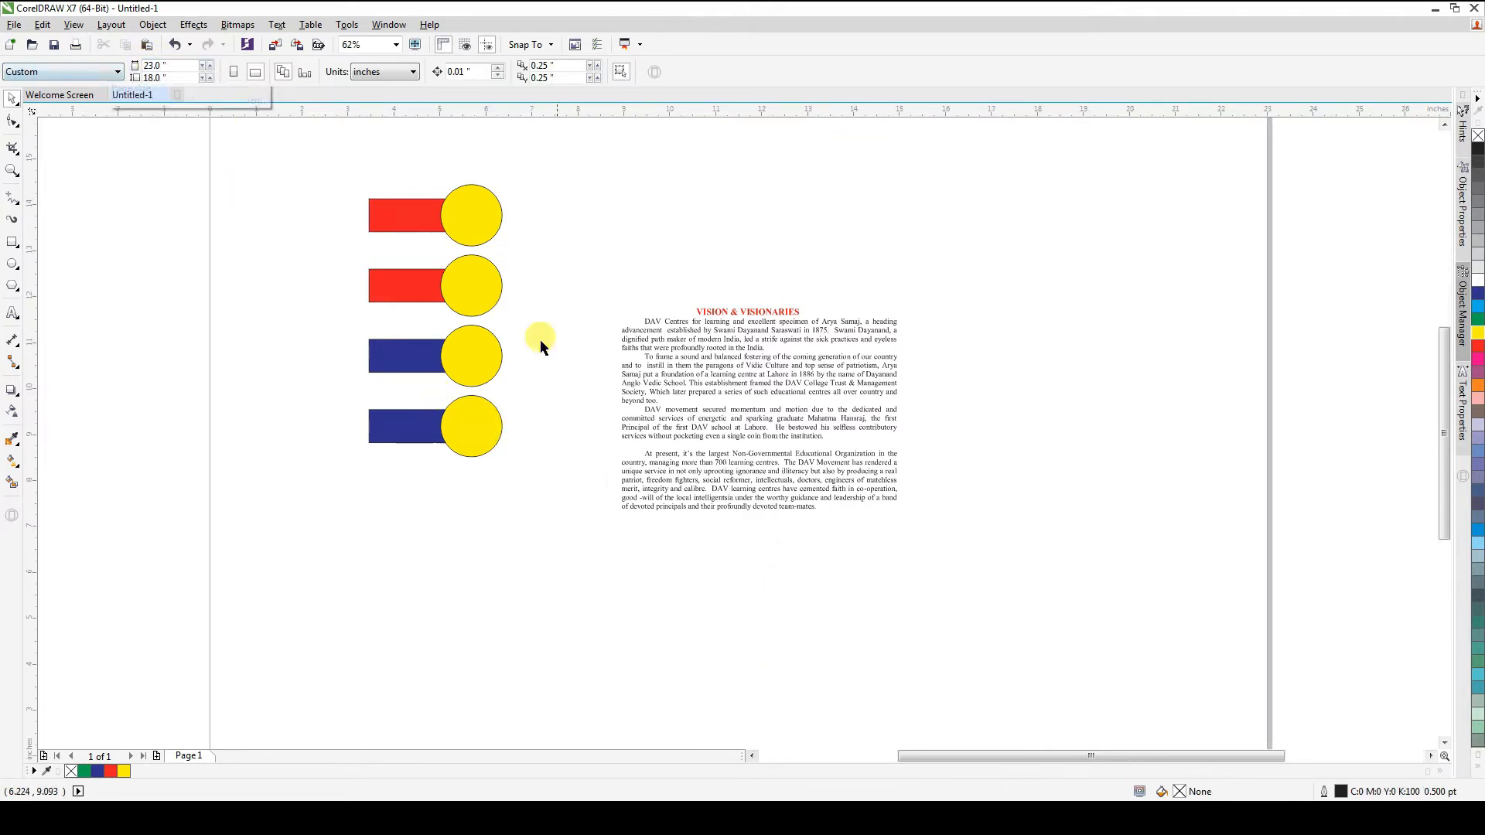
Move the four shape pairs down and to the right, level with the text block
click(476, 280)
drag(325, 164, 564, 508)
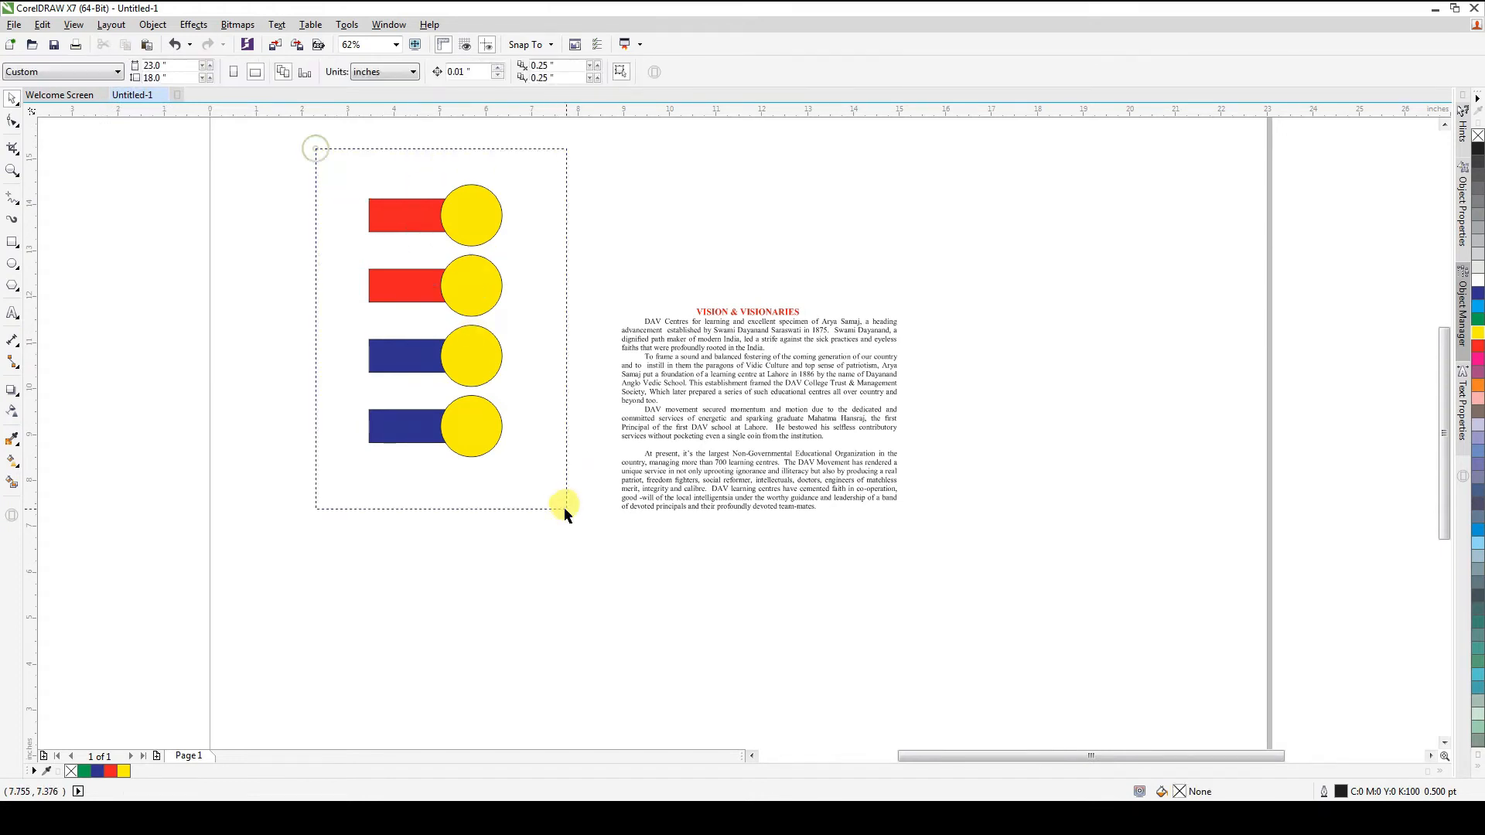
drag(468, 298, 505, 396)
click(1037, 441)
Move the VISION & VISIONARIES heading slightly up to leave a gap above the first paragraph
key(z)
drag(1111, 232, 358, 597)
key(space)
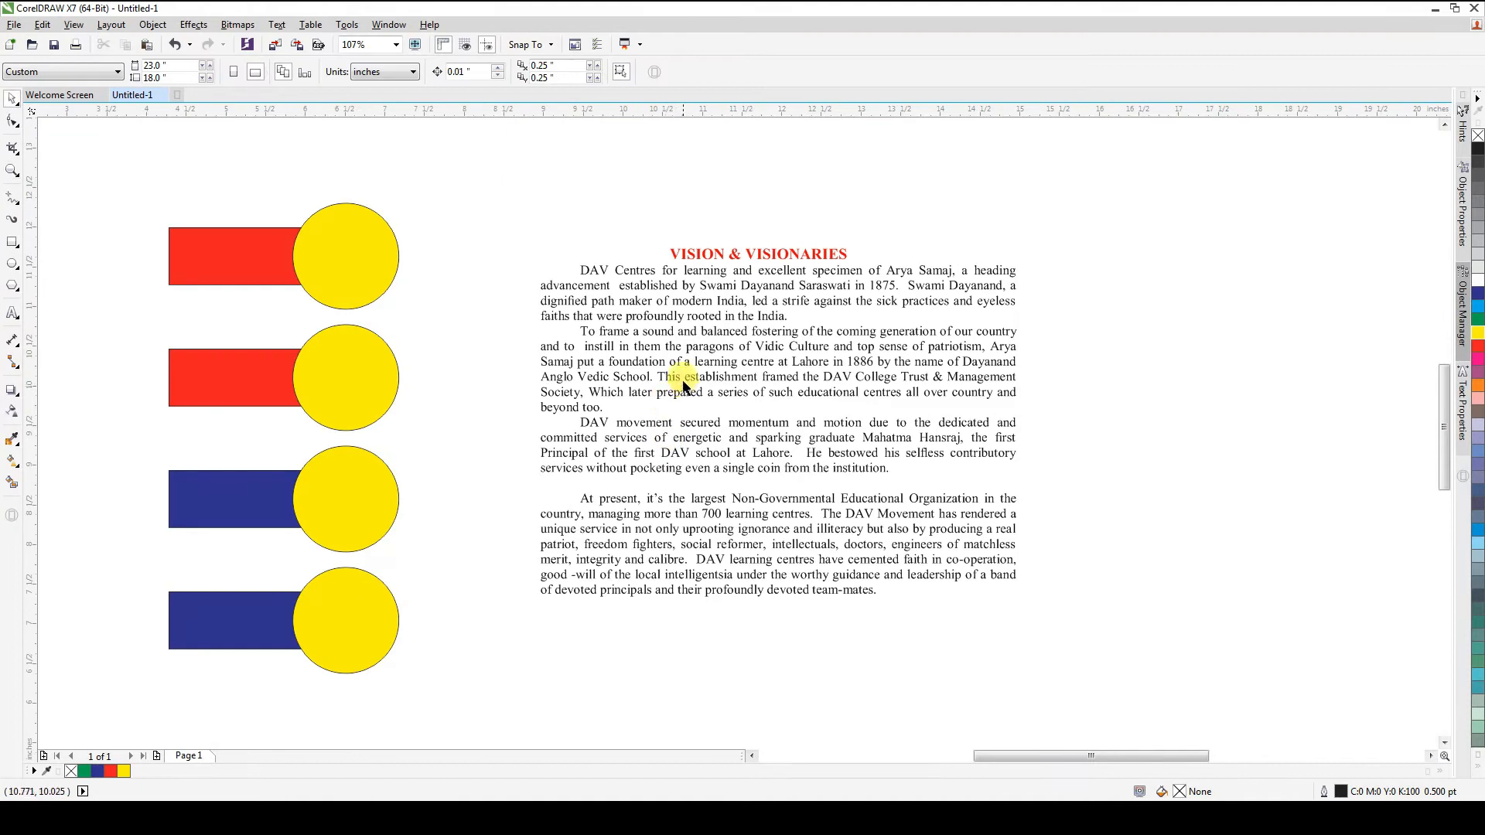
click(696, 375)
click(1082, 352)
drag(797, 253, 797, 229)
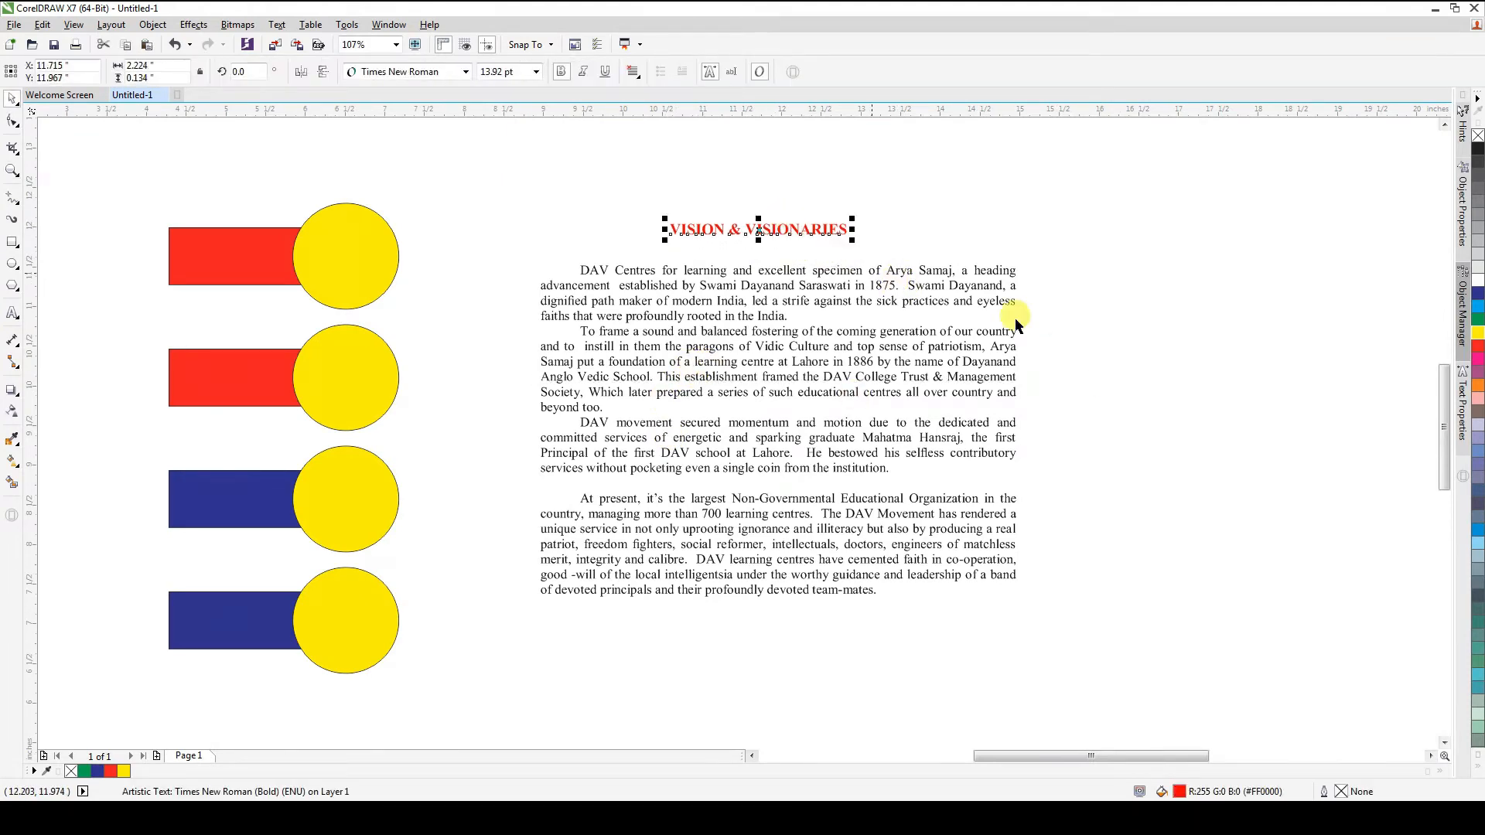
click(1098, 341)
Convert the text of the last paragraph to curves
scroll(770, 354, down, 3)
key(space)
drag(1047, 229, 495, 555)
key(space)
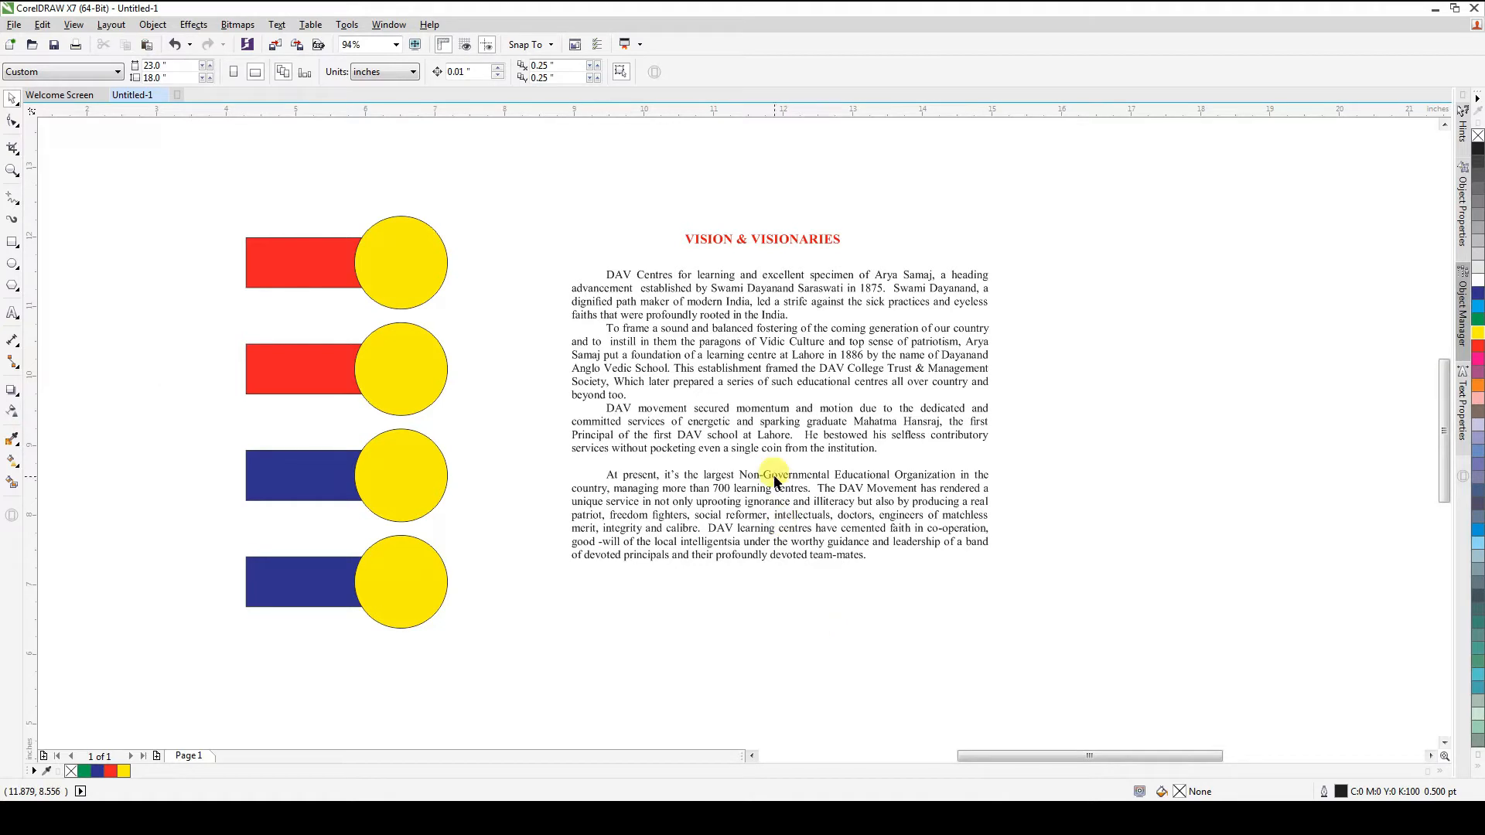
click(766, 474)
drag(1055, 465, 556, 625)
key(ctrl+q)
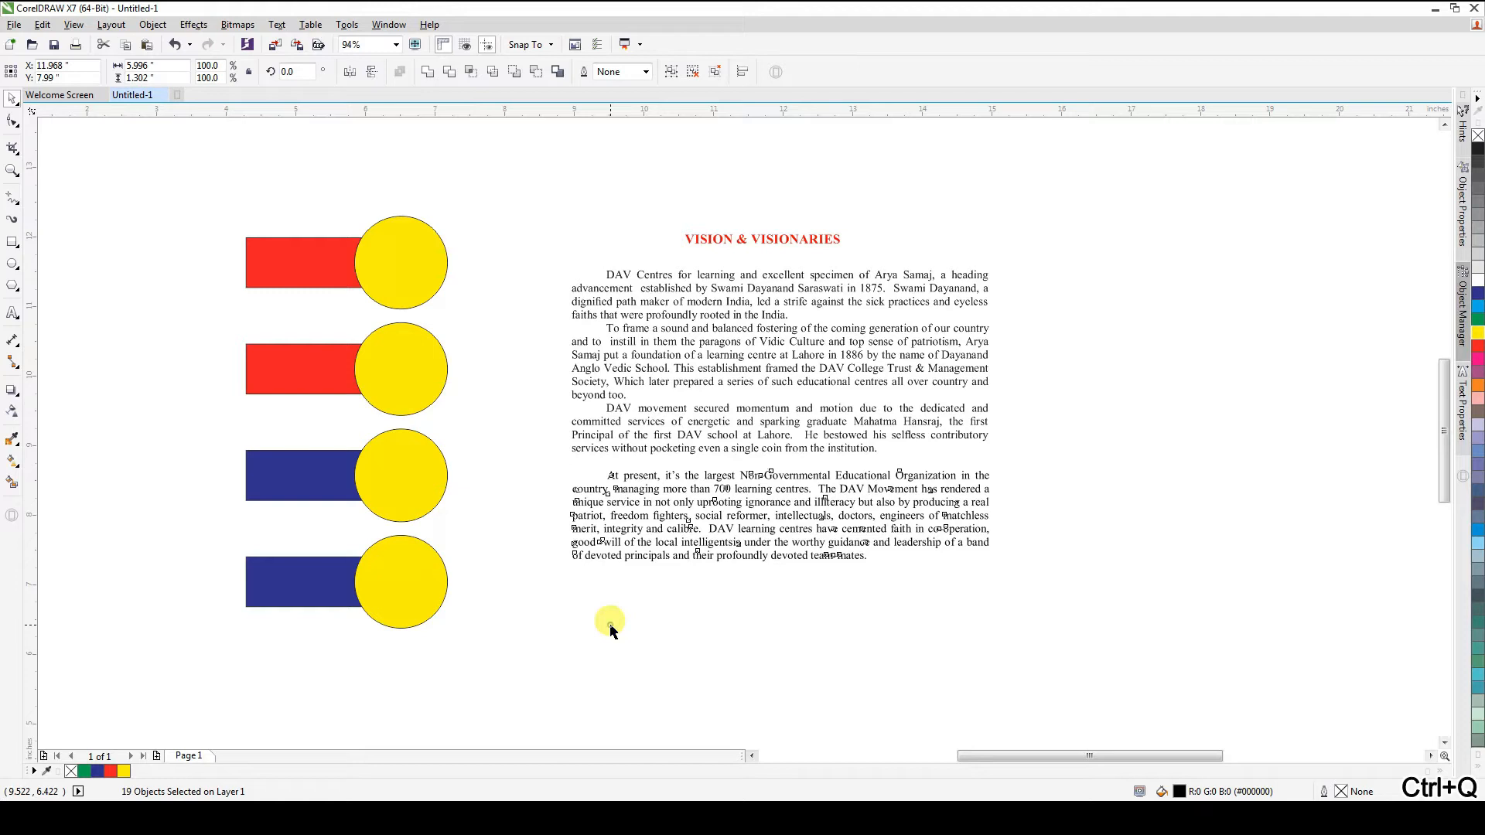
click(610, 628)
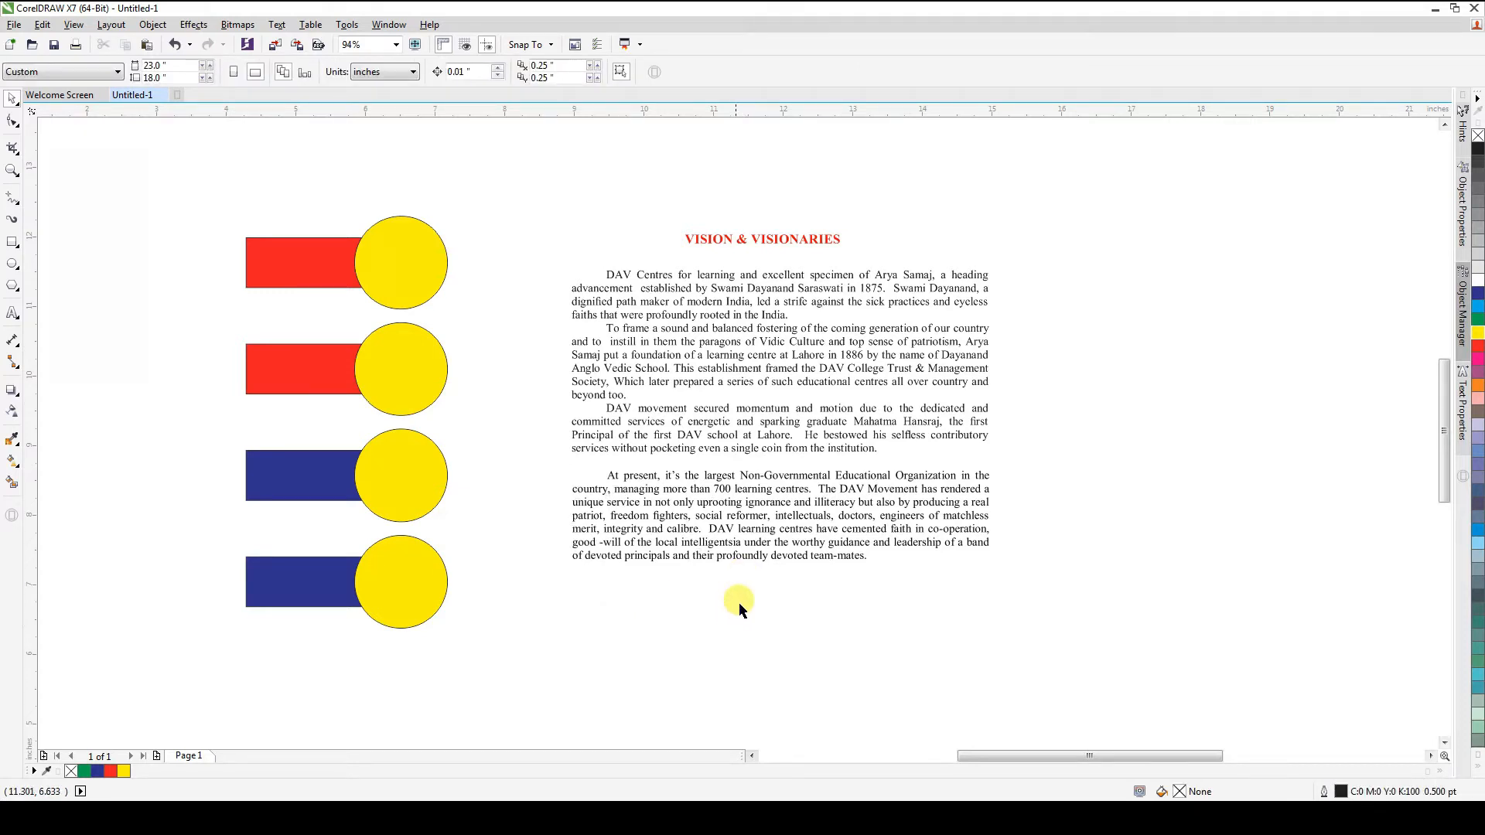
Select the last paragraph's converted lines to check how many separate objects they consist of
click(782, 475)
click(1064, 477)
drag(1036, 464, 544, 628)
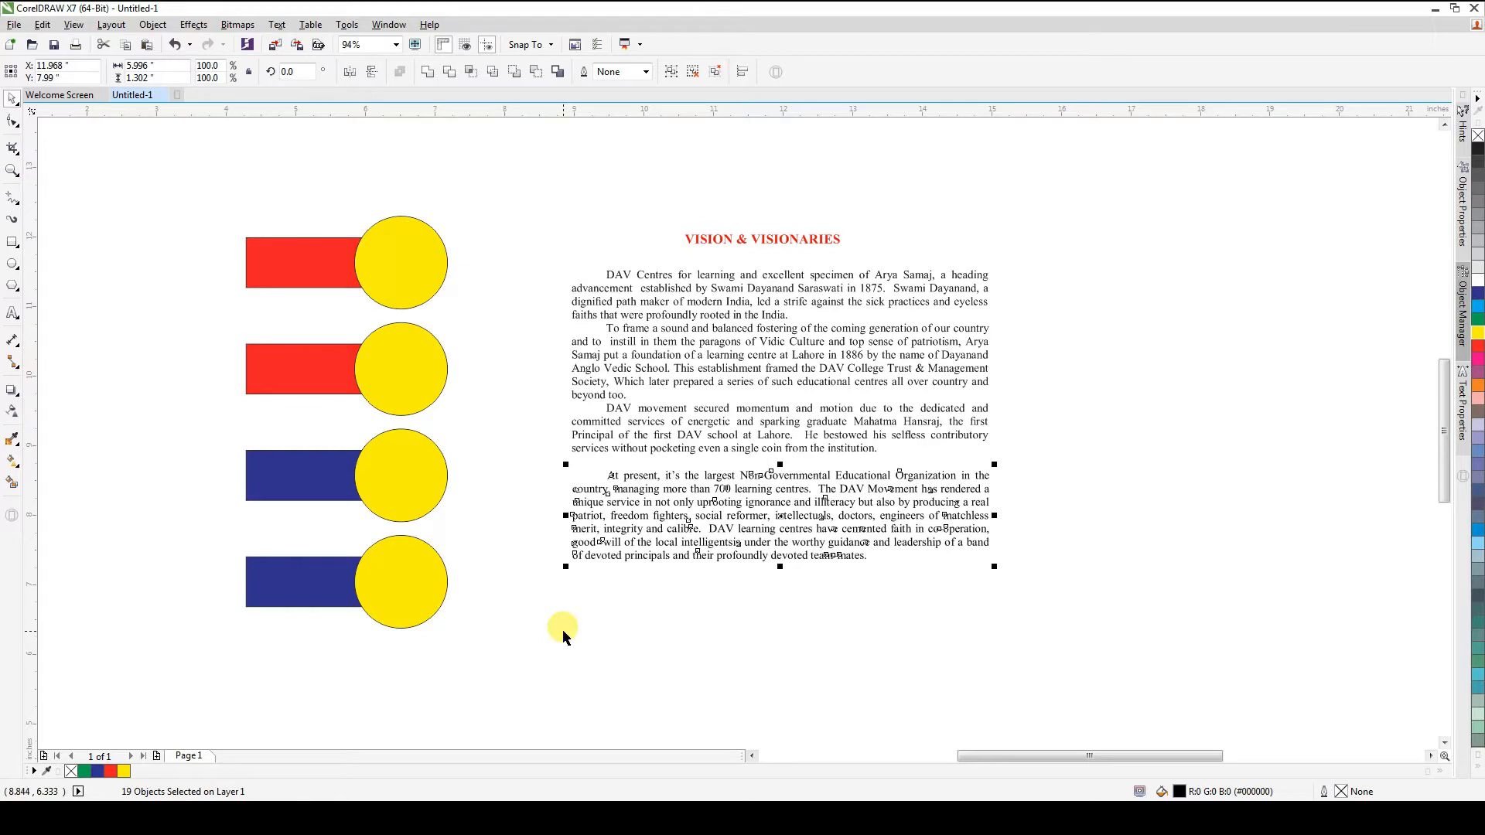
click(564, 634)
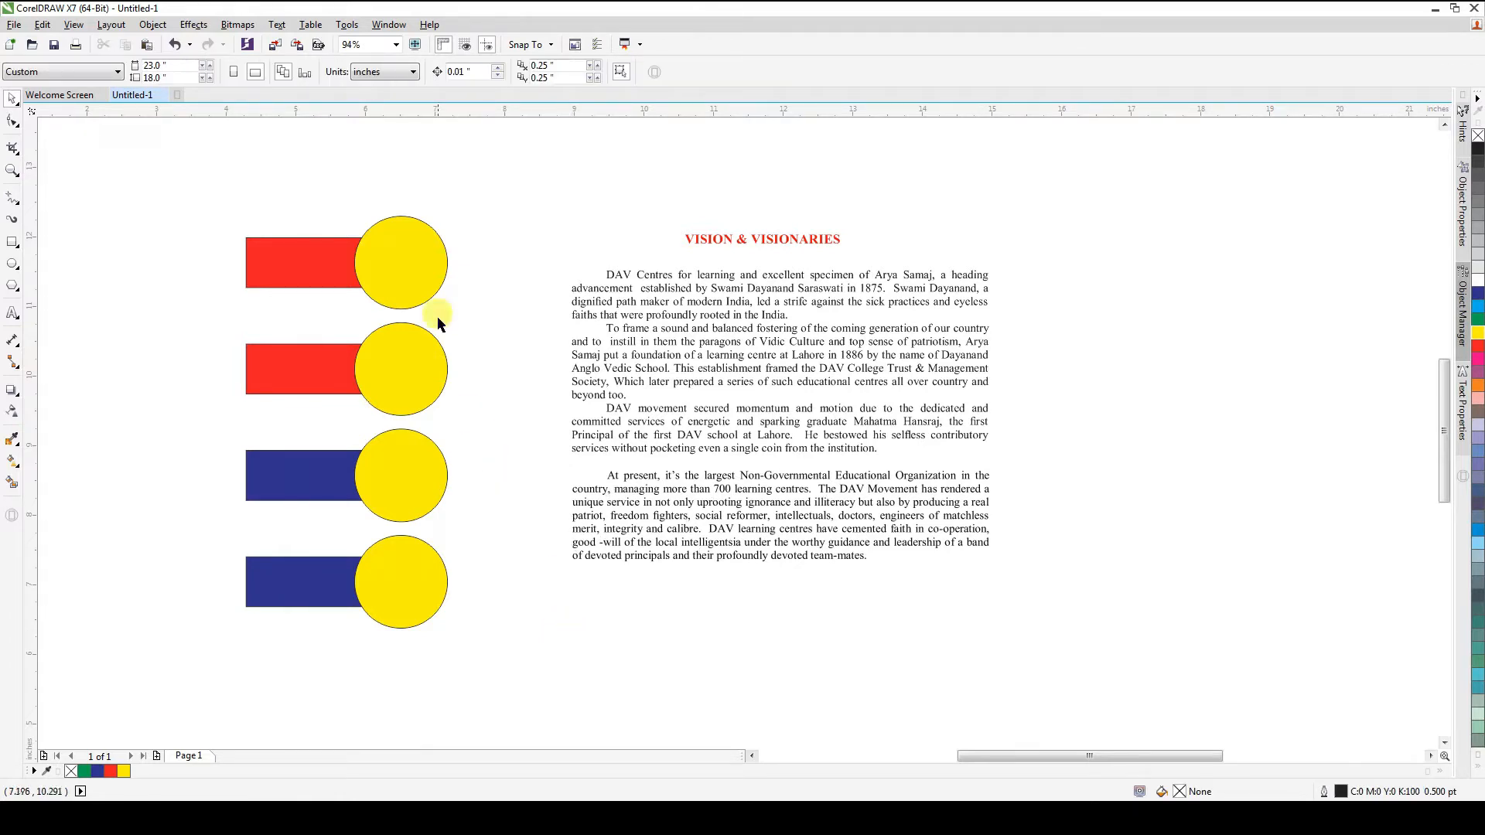
Group the top red rectangle with its yellow circle, and ungroup them
click(421, 264)
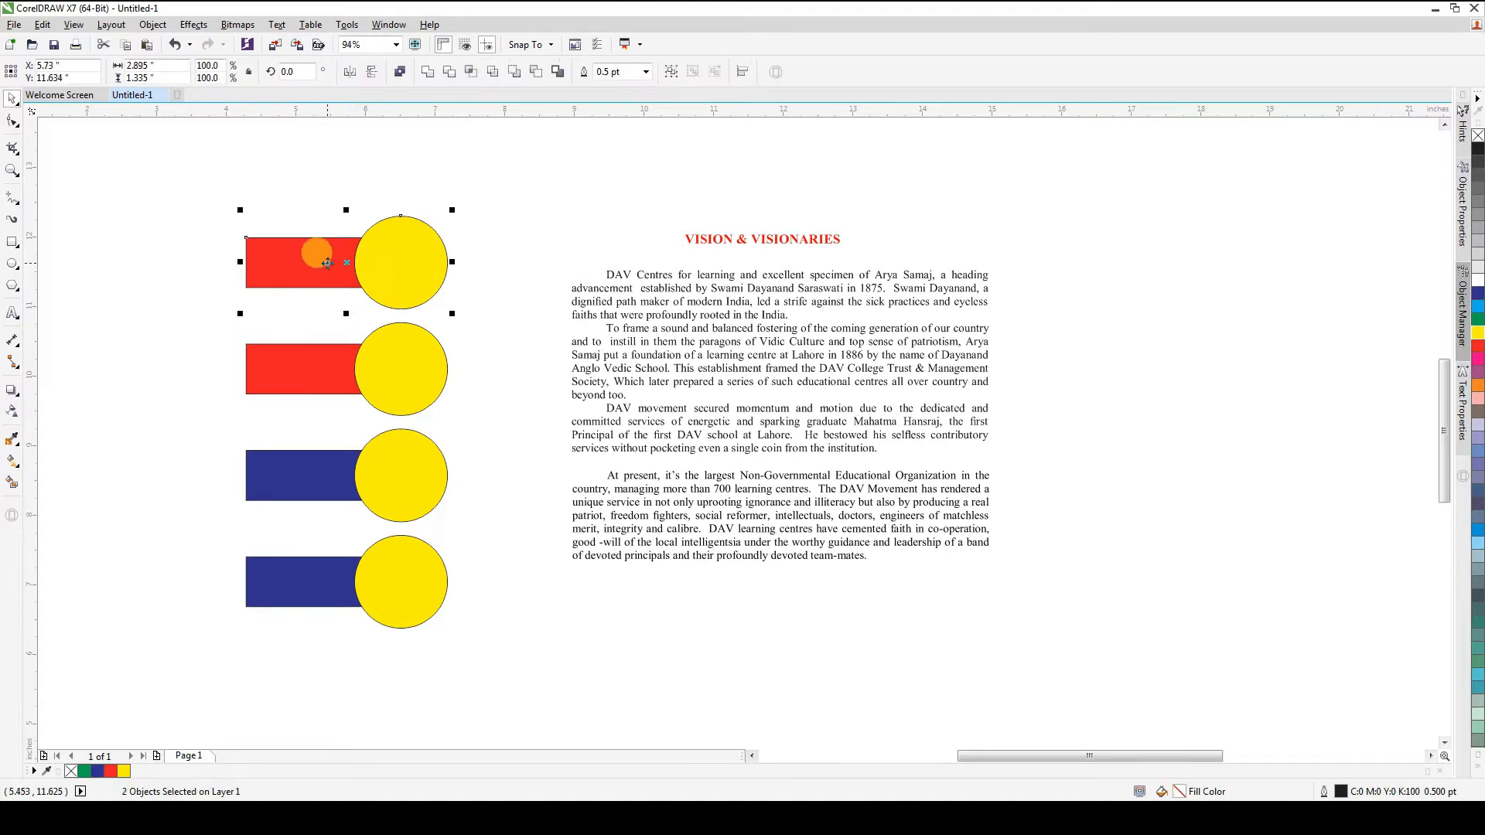
click(565, 168)
drag(129, 159, 481, 316)
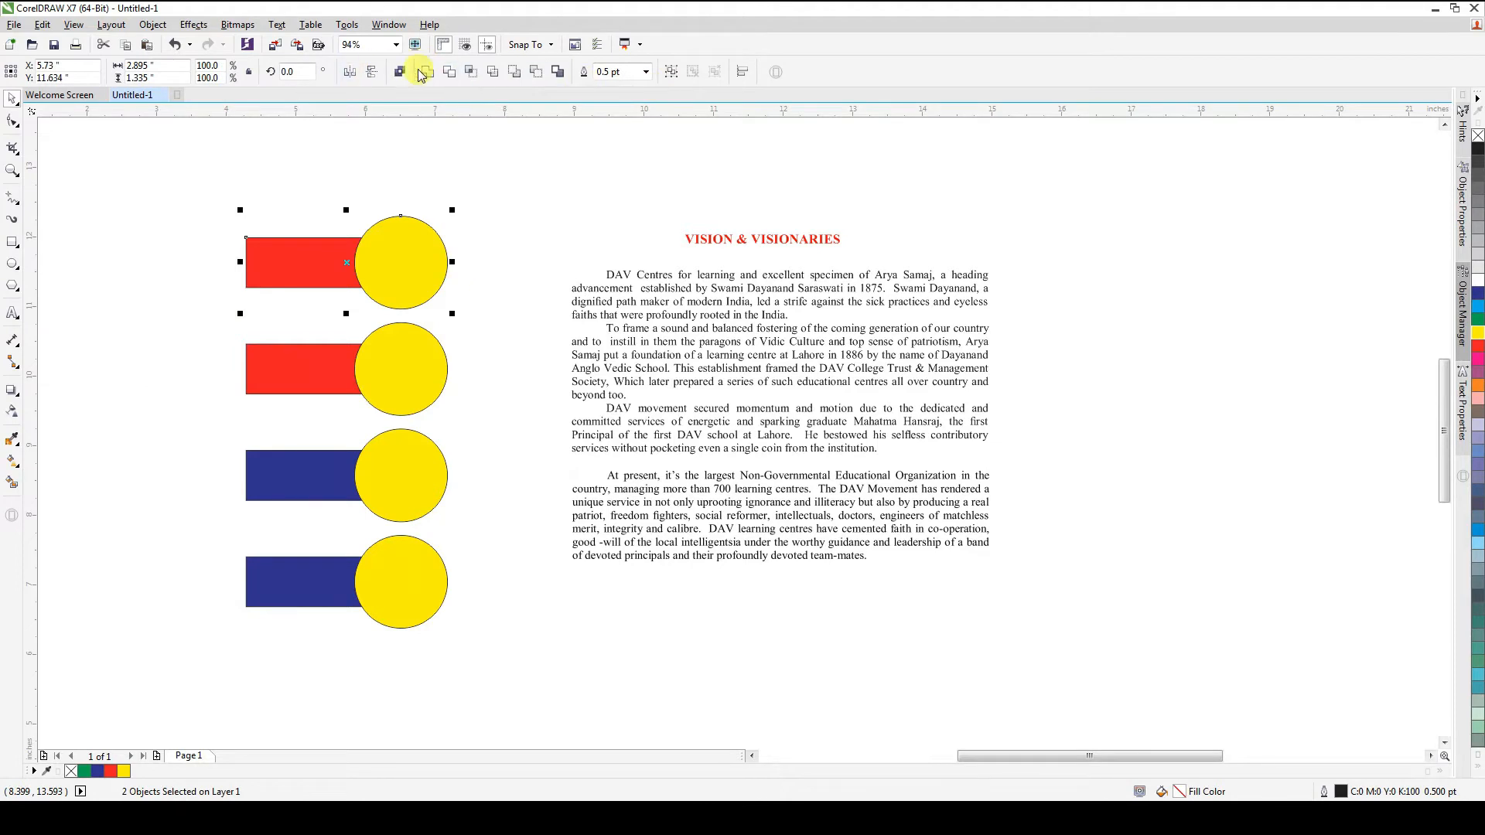
drag(177, 149, 508, 313)
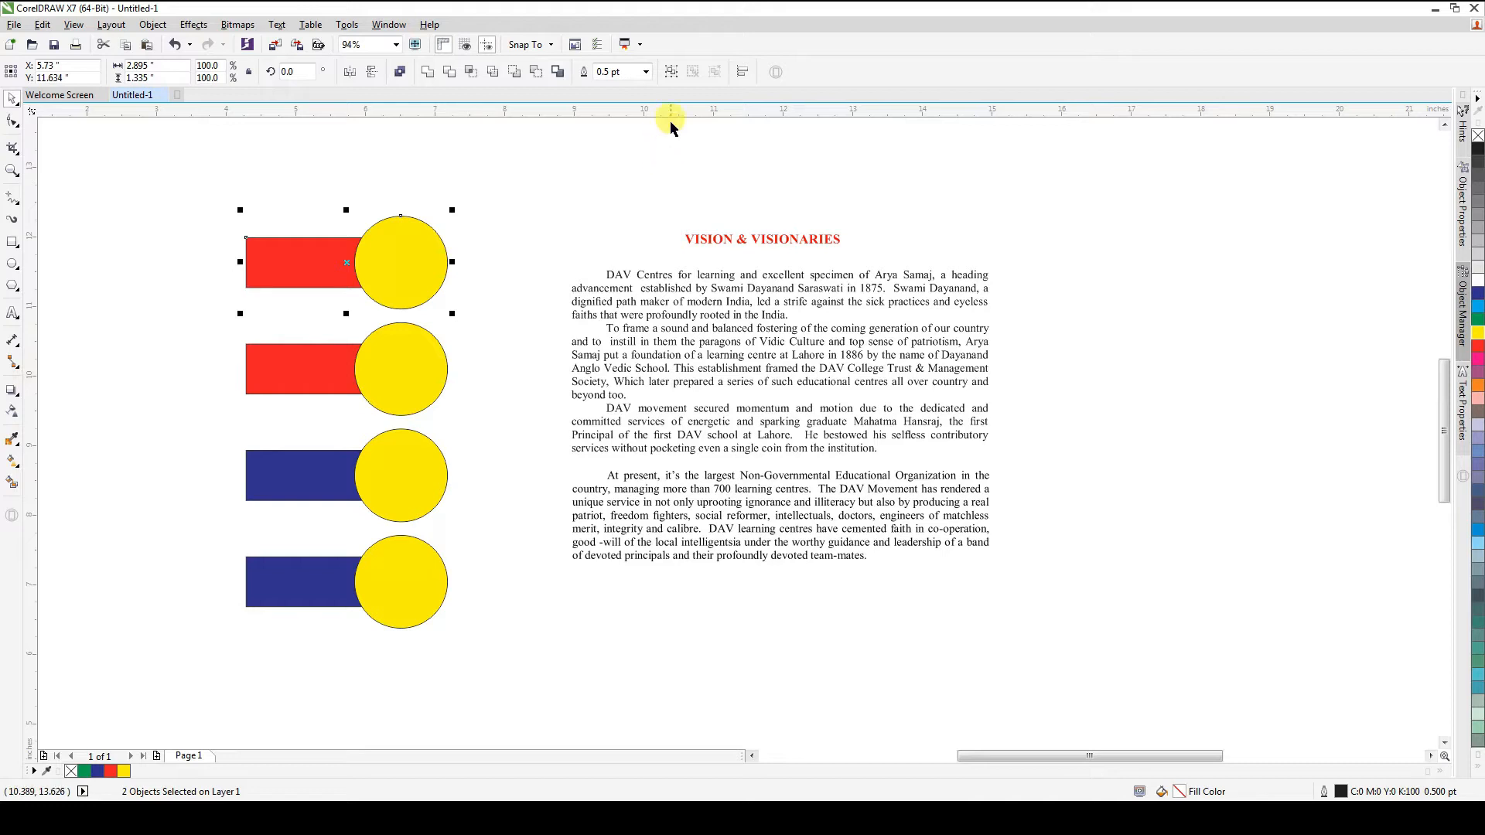
click(671, 72)
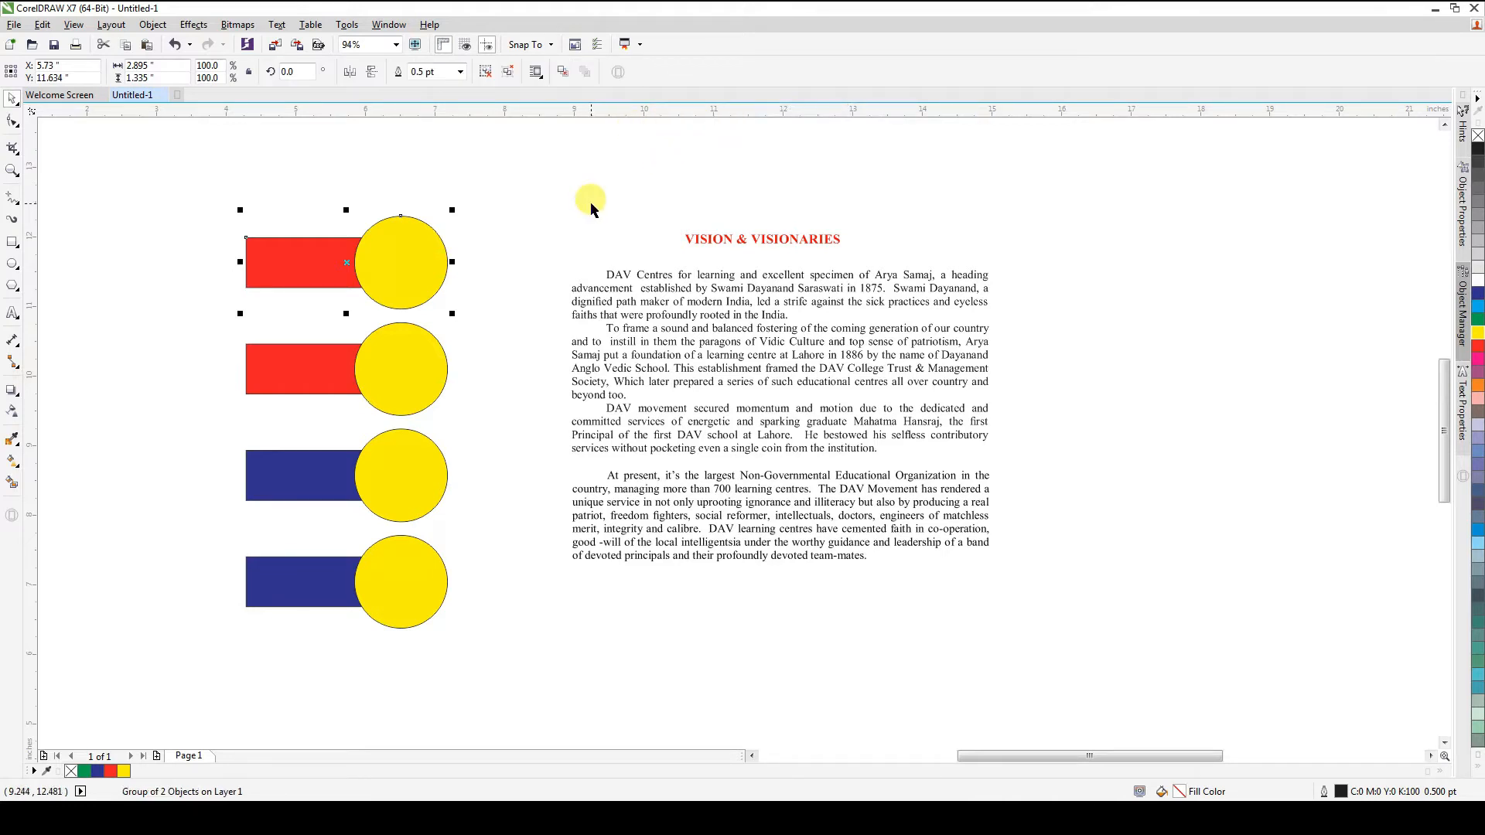
click(487, 72)
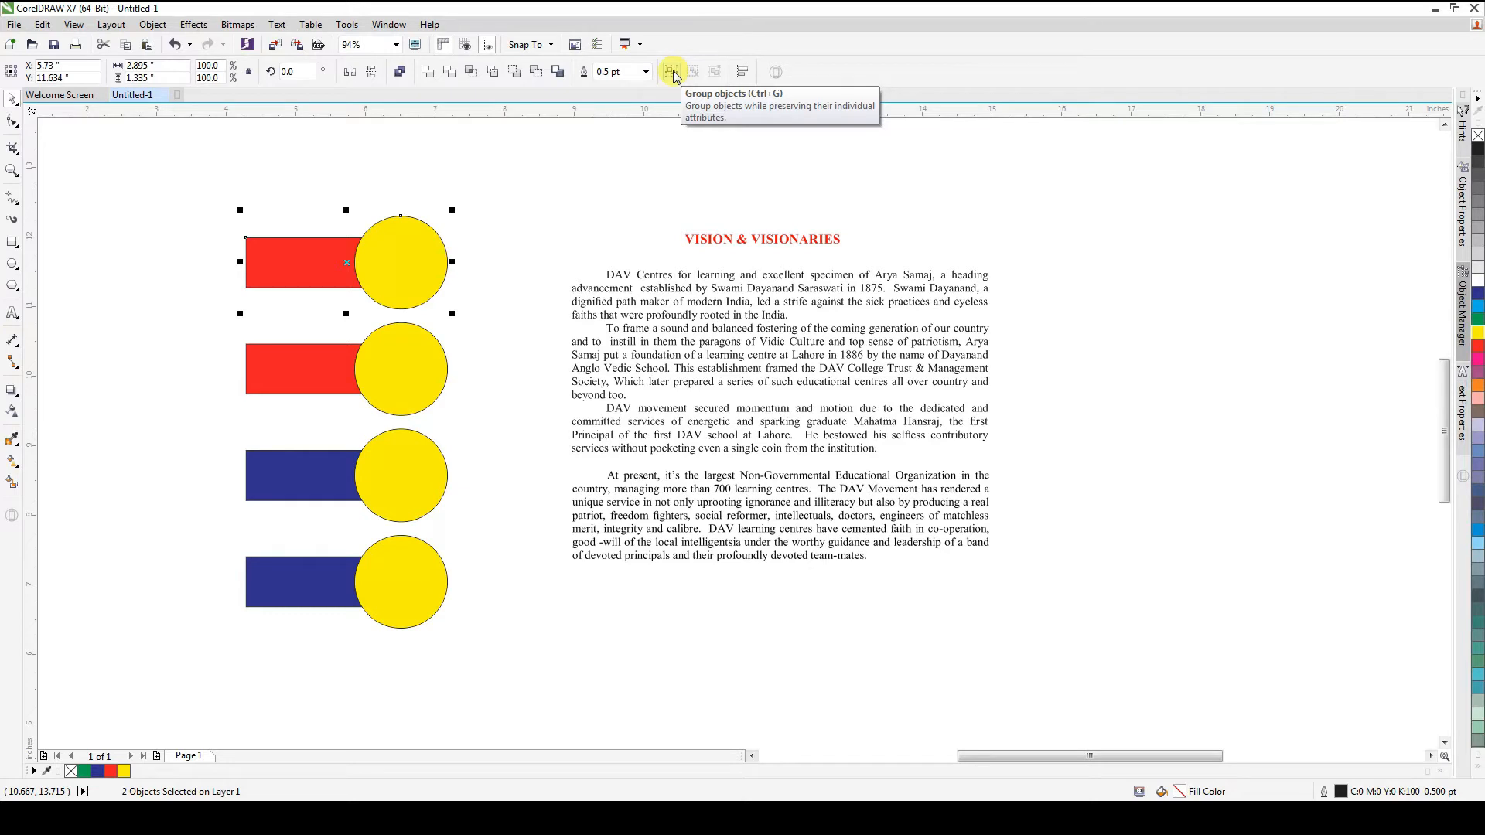
Group the top rectangle and circle once more, and undo the grouping
key(ctrl+g)
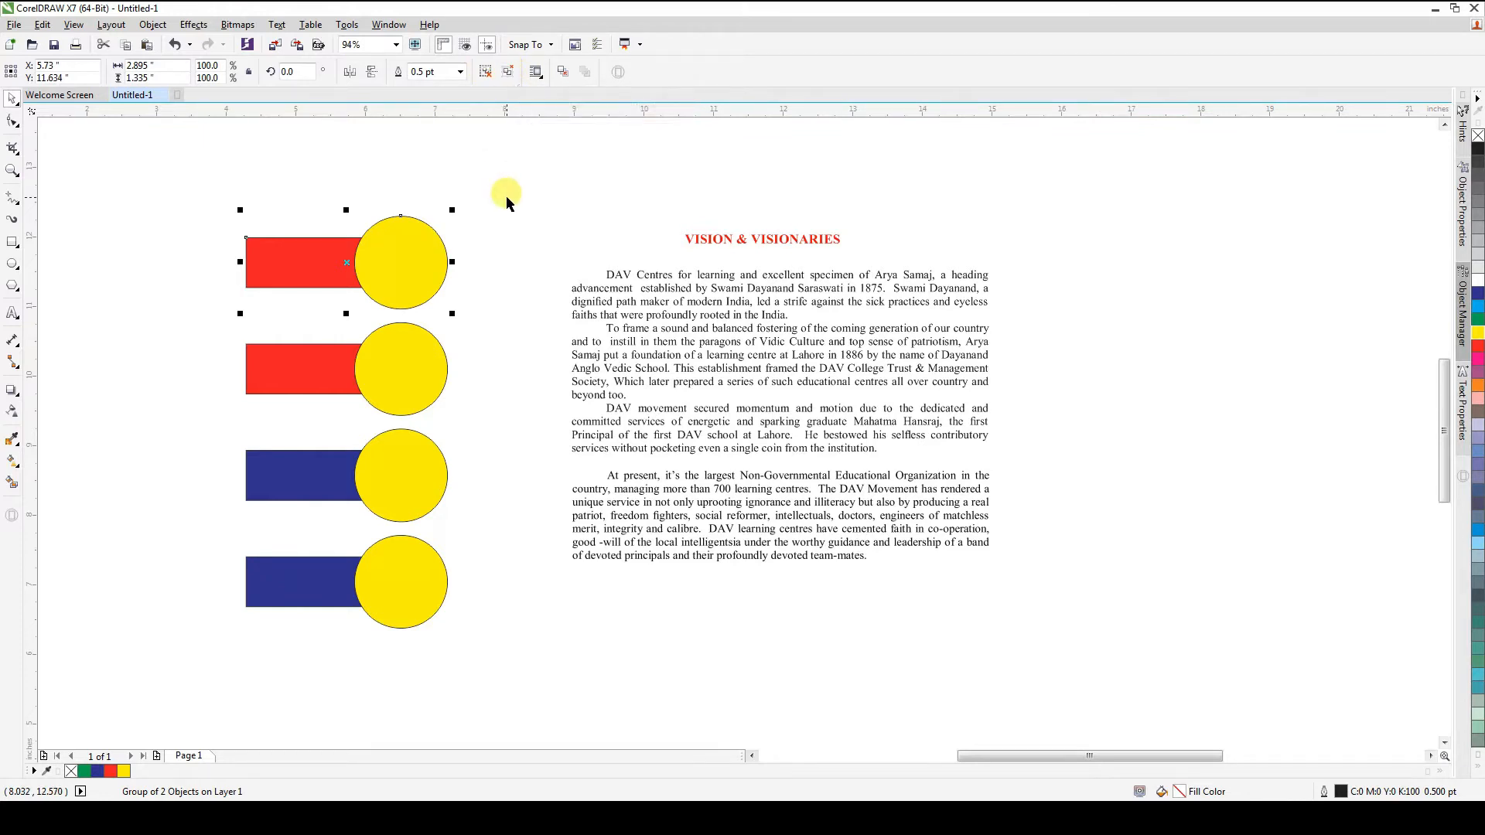
click(577, 184)
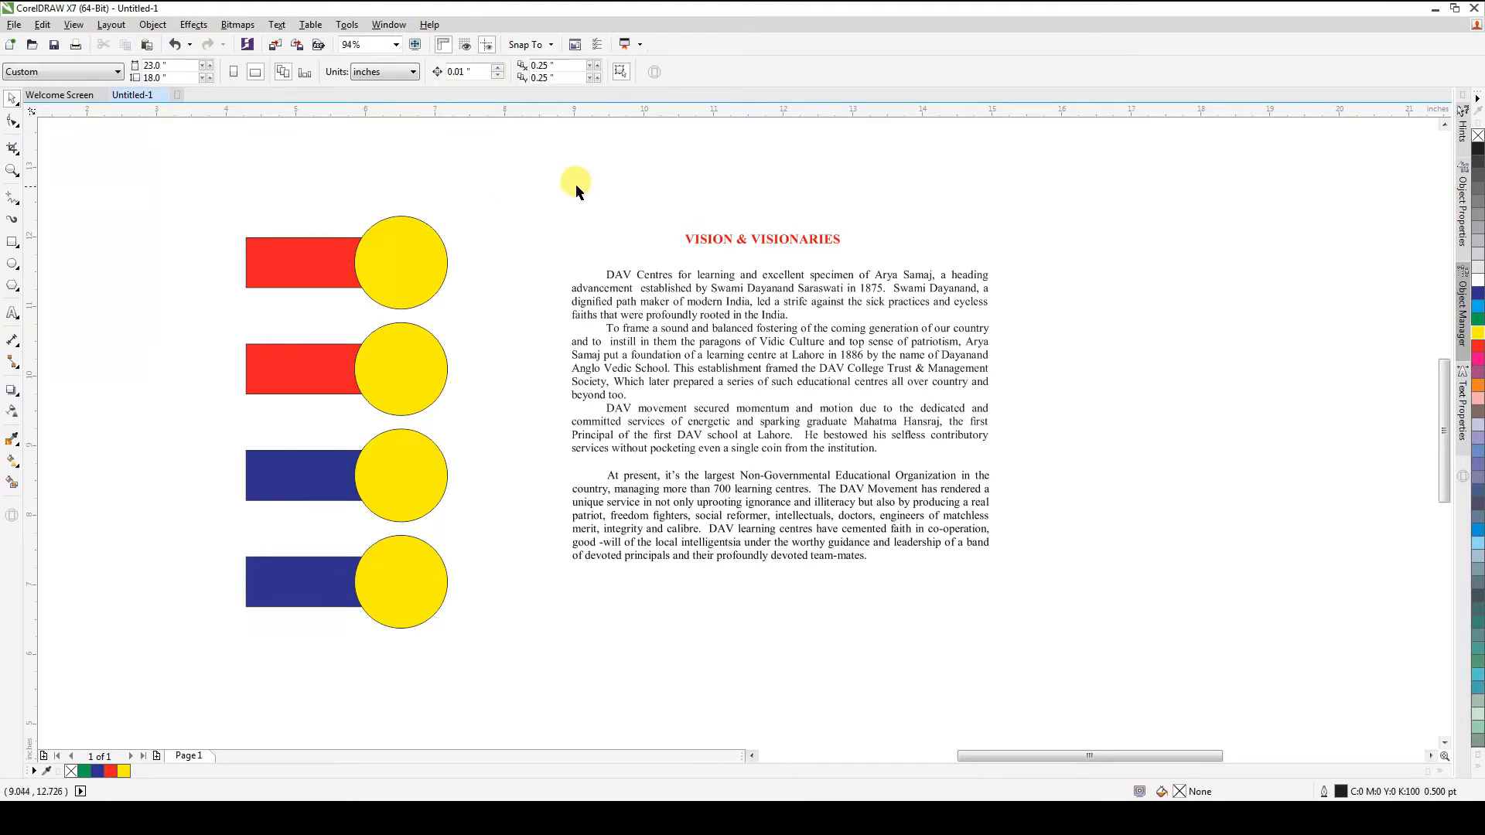
key(ctrl+z)
Group the heading with all the paragraph text objects, and ungroup them
click(672, 72)
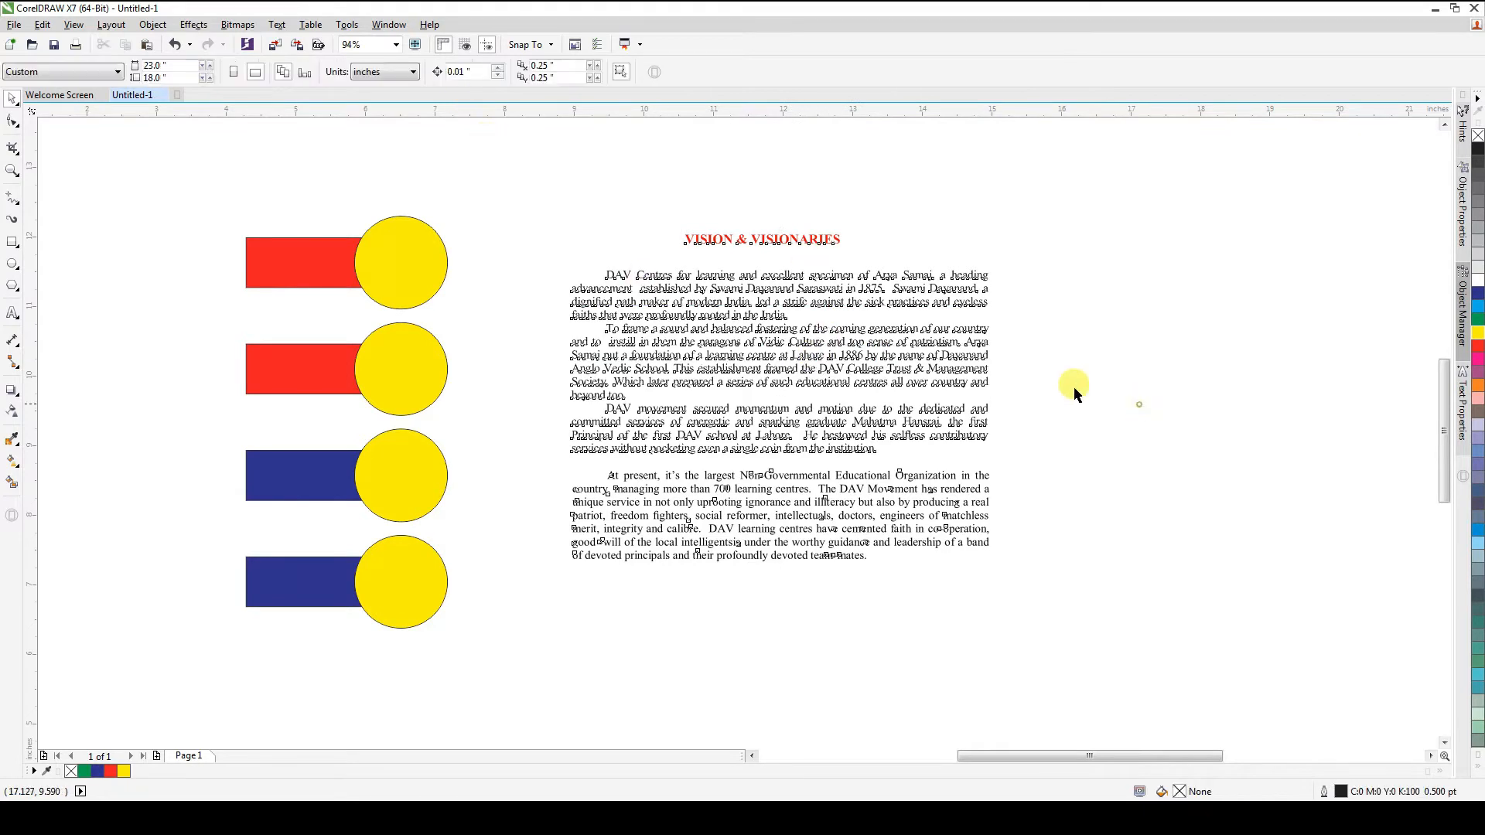
right_click(780, 400)
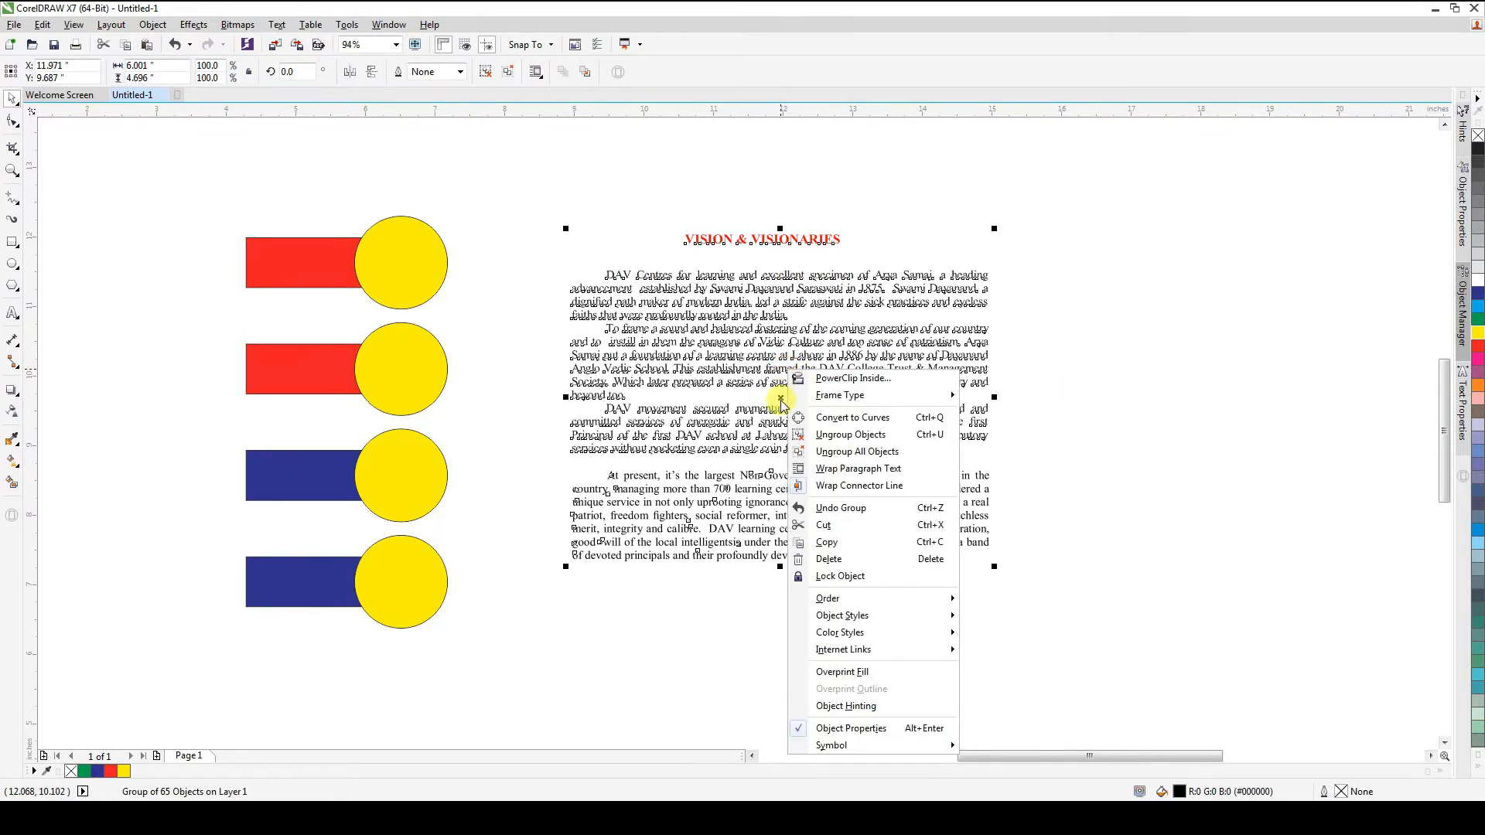
click(868, 459)
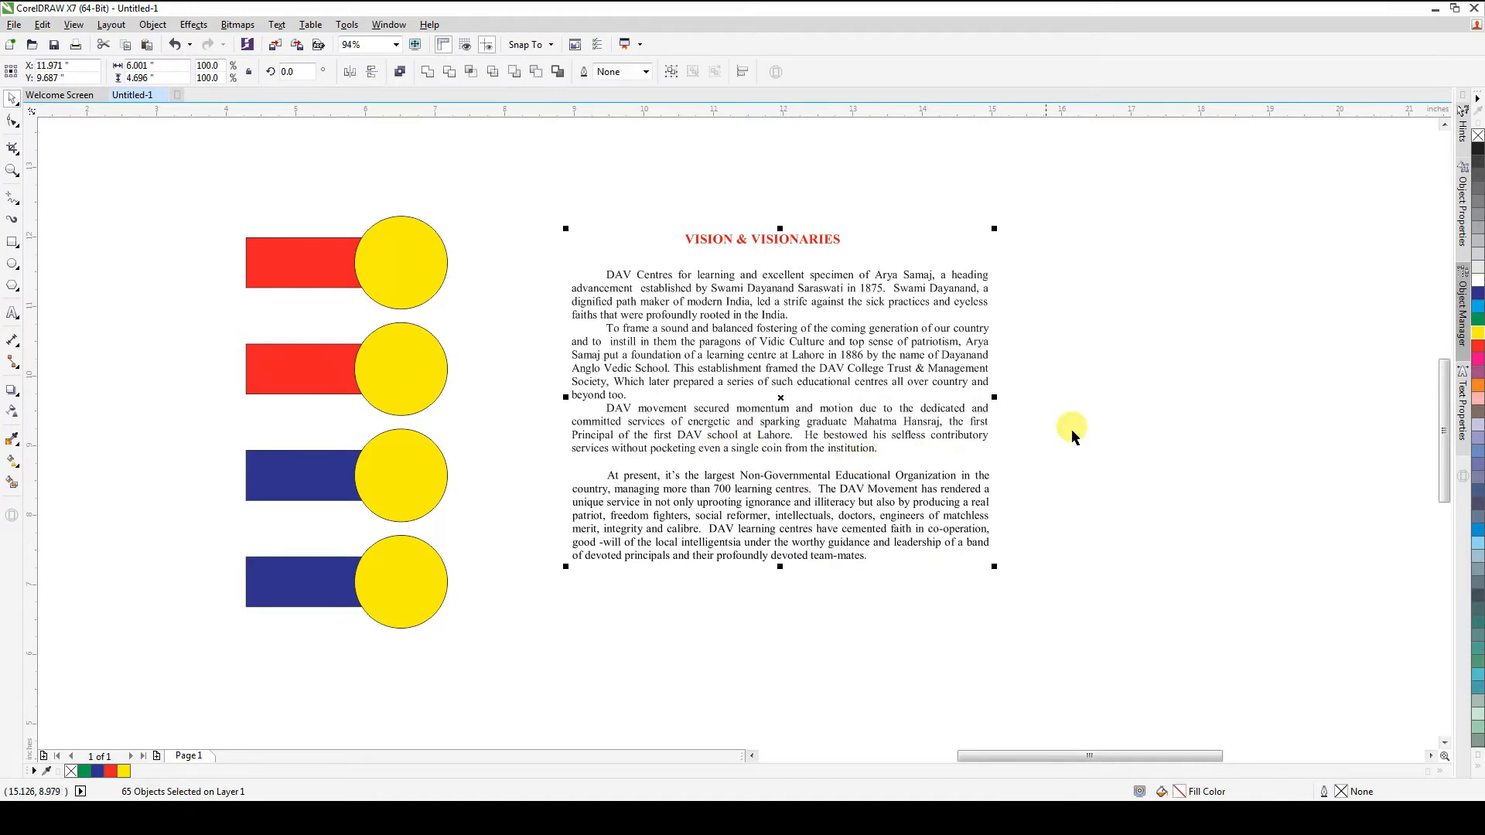
Restore the text group, try ungrouping all its objects, and group and ungroup the text again
key(ctrl+z)
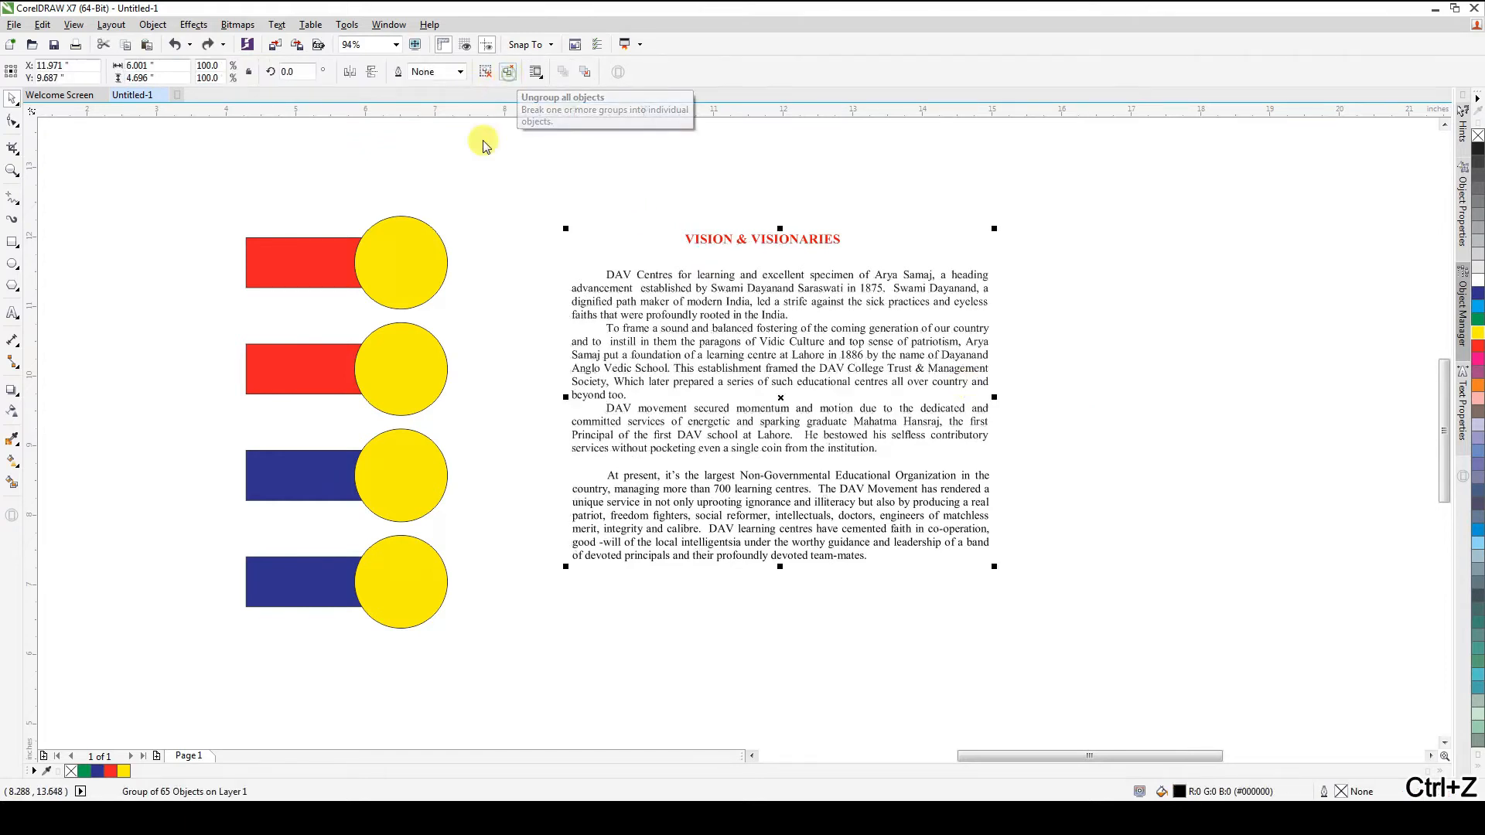
click(508, 74)
key(ctrl+z)
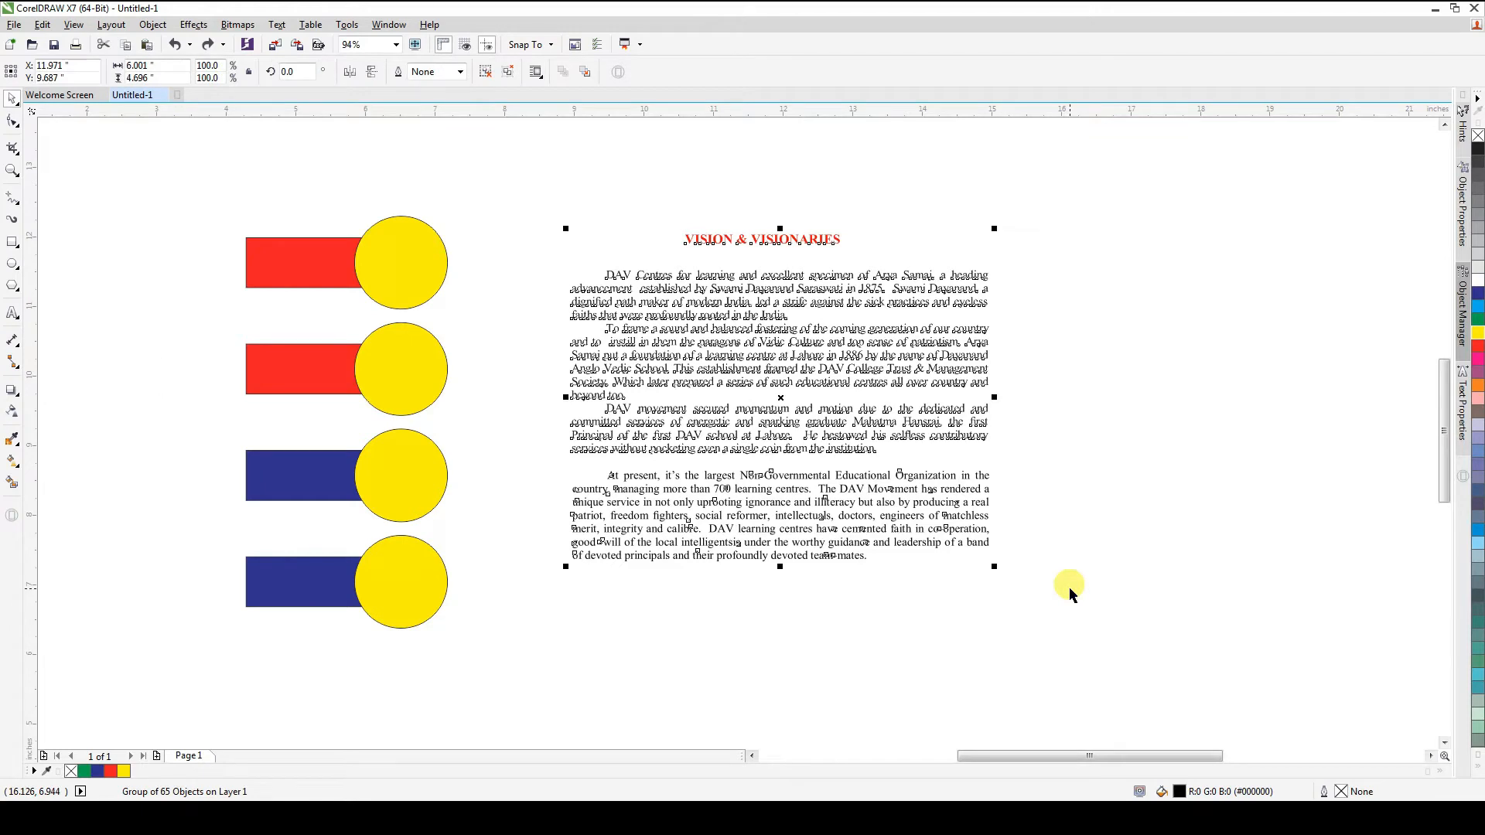
key(ctrl+g)
key(ctrl+u)
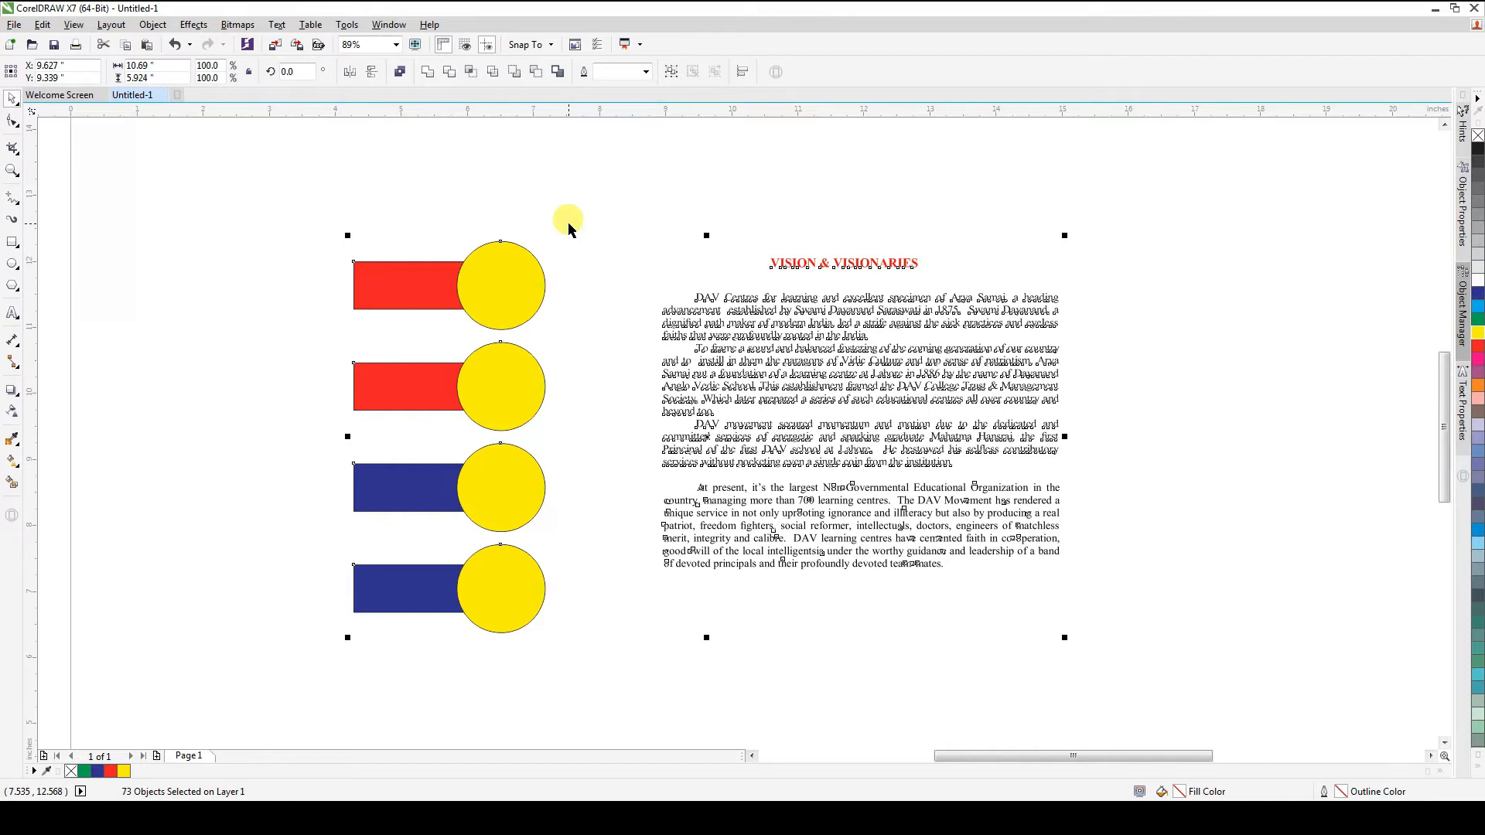
click(569, 224)
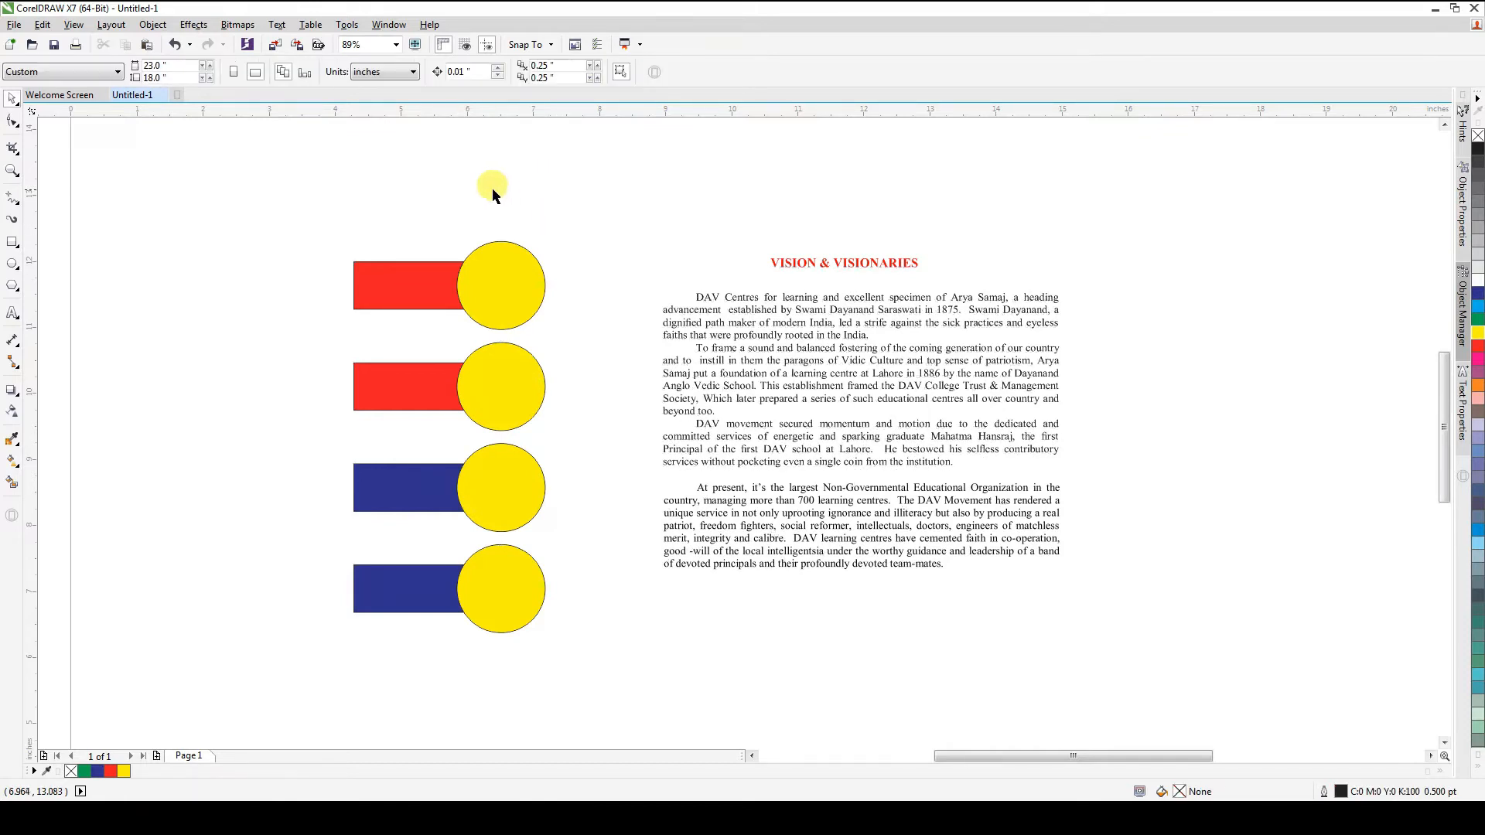
Select the top red rectangle and its yellow circle together, first by area and again one after the other in both orders
drag(280, 177, 607, 343)
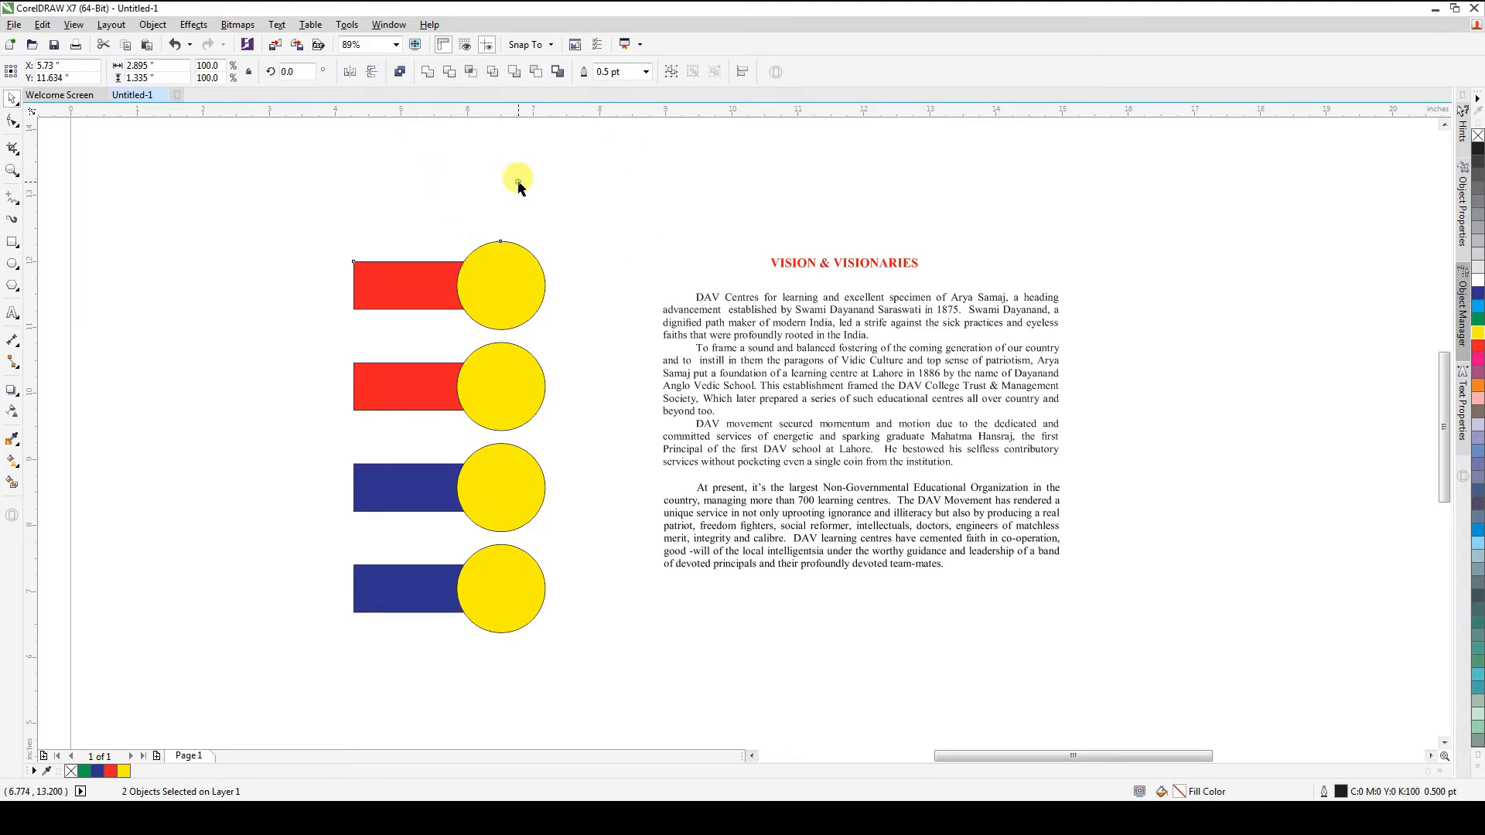
click(499, 290)
shift+click(413, 295)
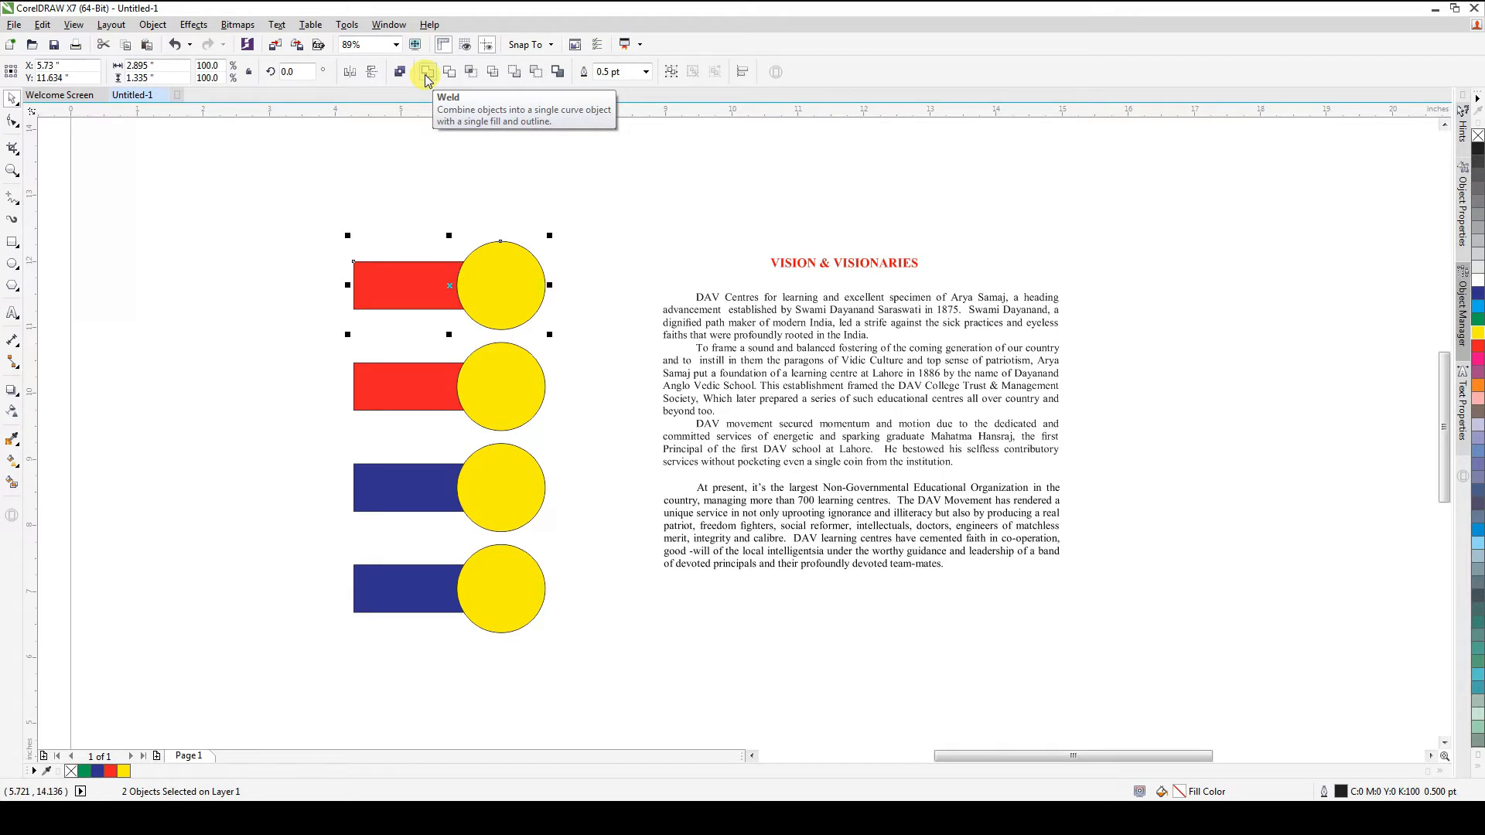
click(623, 186)
click(417, 290)
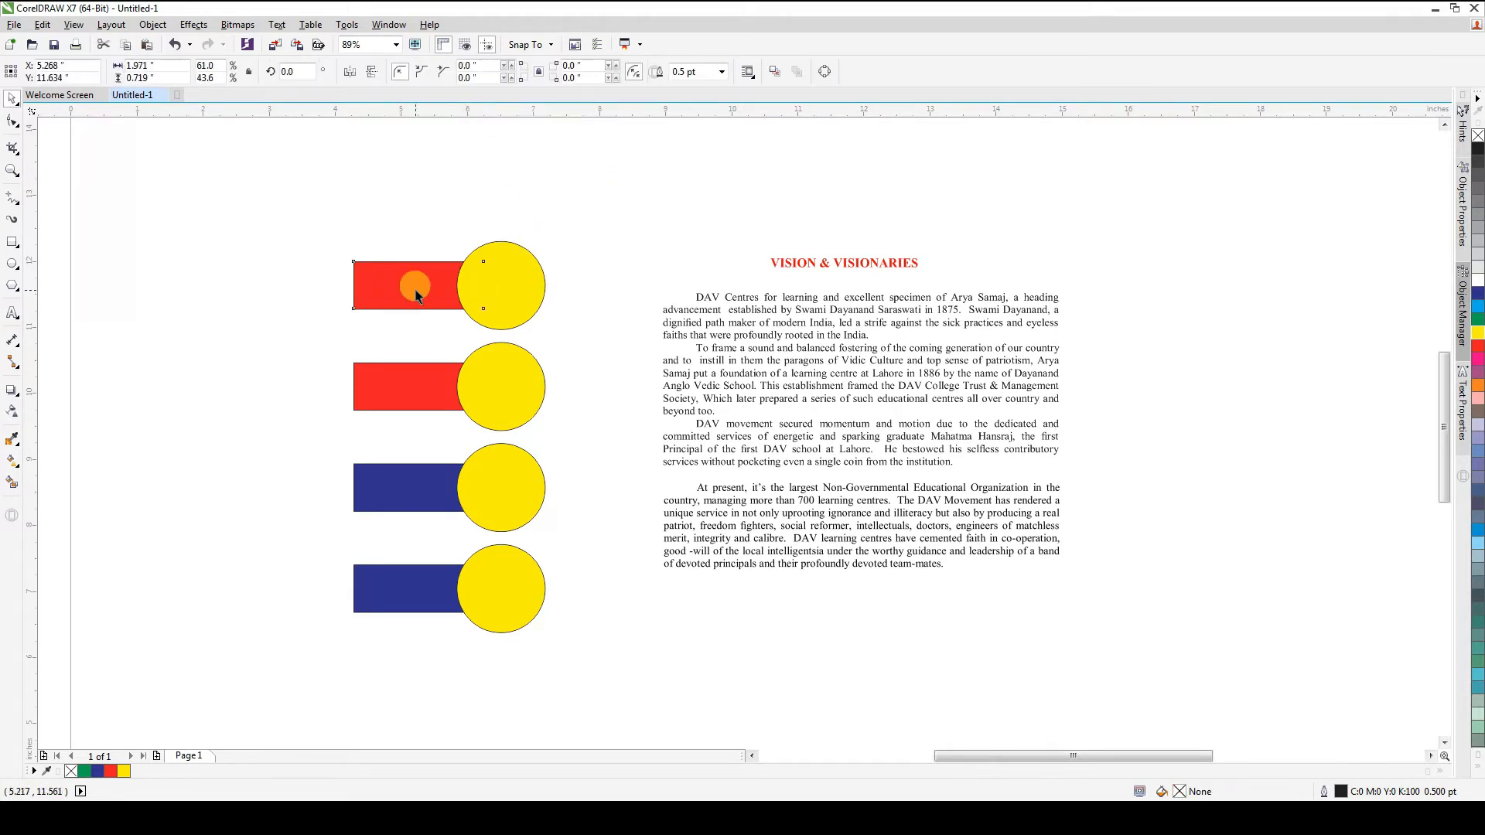
shift+click(524, 293)
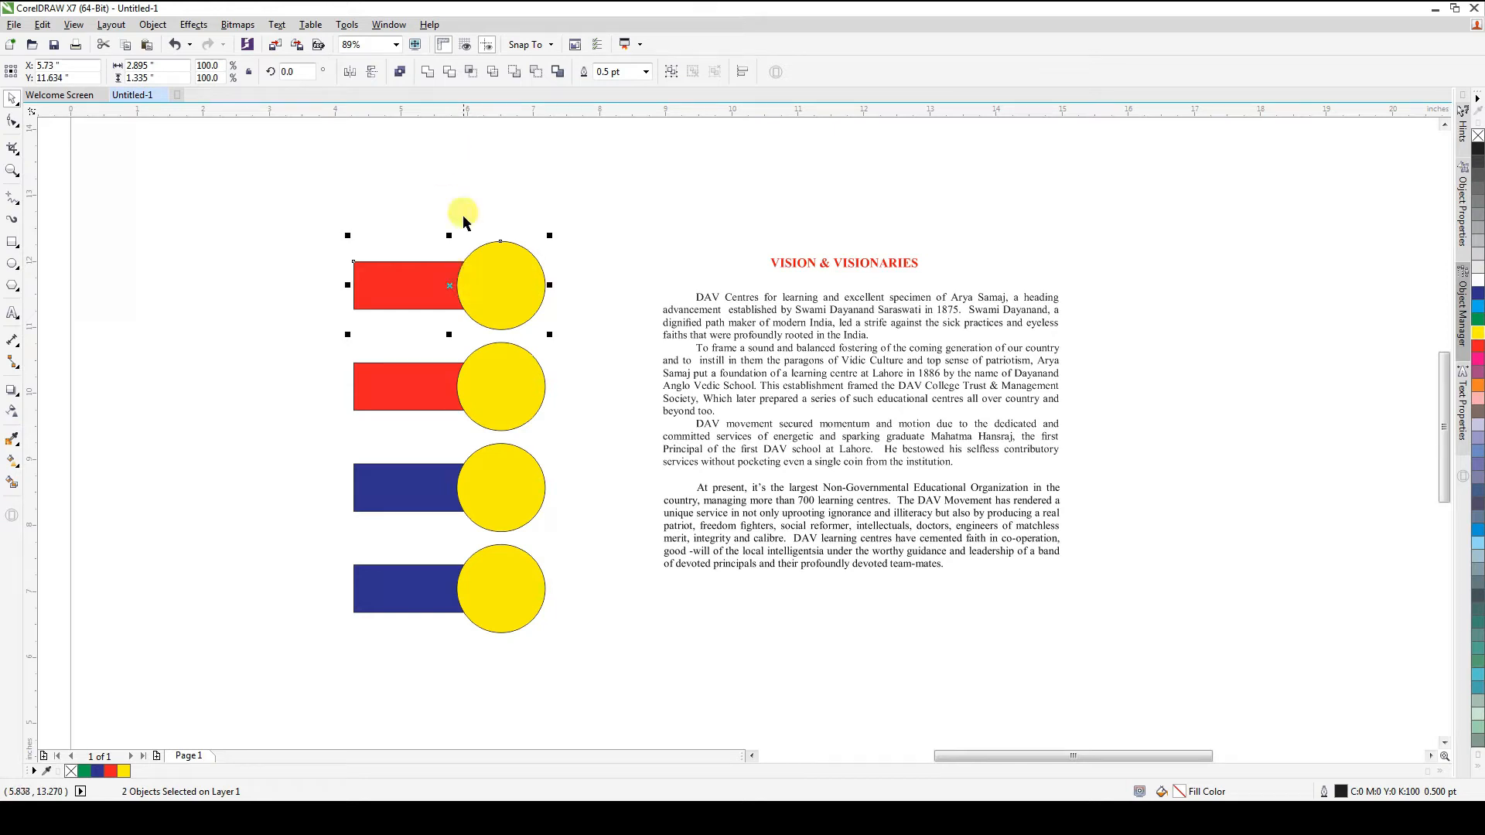
Reselect the top circle and red rectangle, try moving the circle away from the rectangle, and undo the move
click(553, 223)
click(491, 288)
shift+click(410, 283)
click(586, 197)
drag(529, 283, 617, 262)
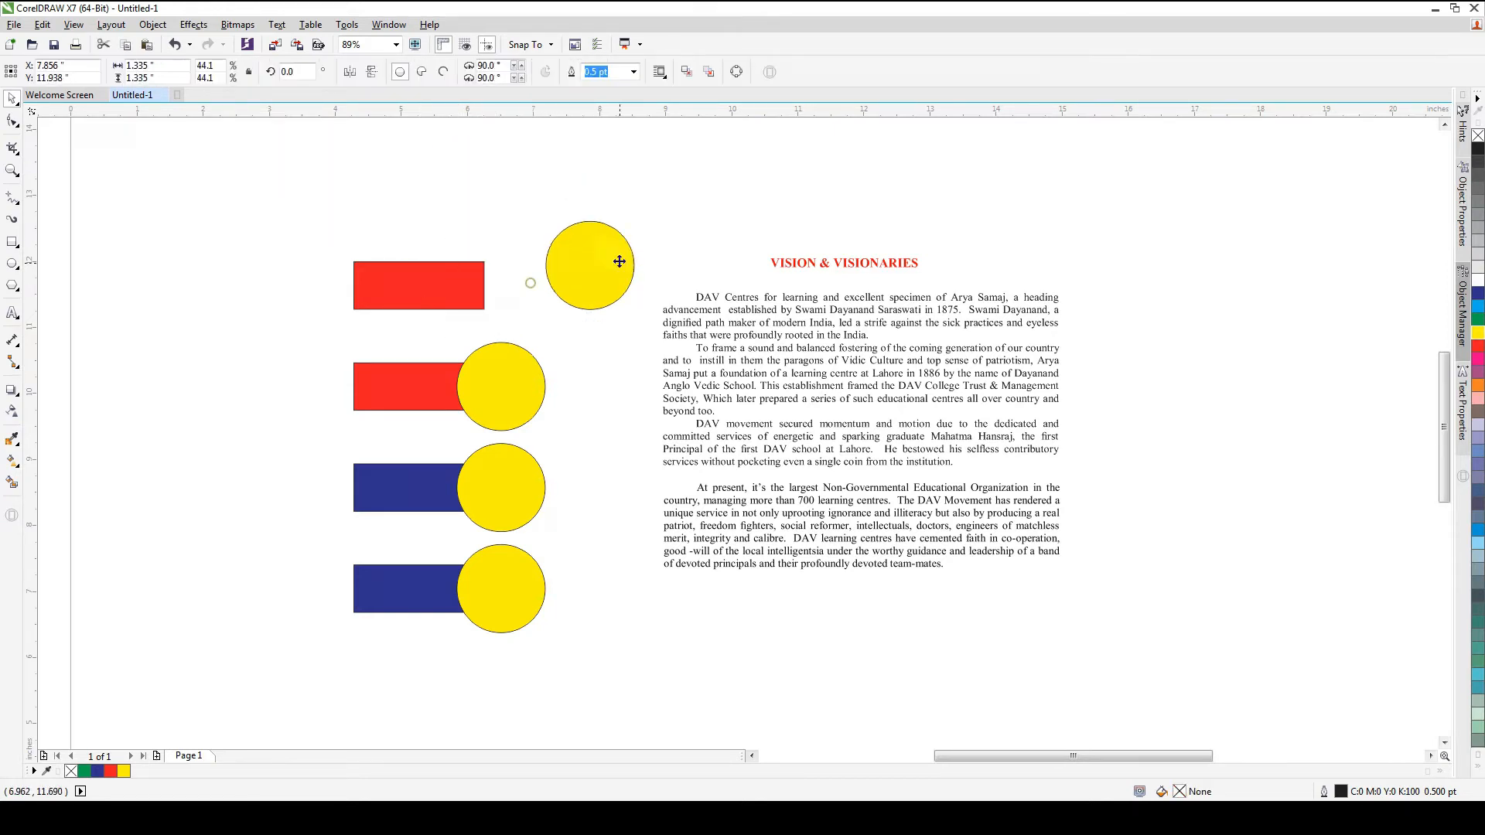
key(ctrl+z)
Weld the top red rectangle and its yellow circle into one shape
click(421, 290)
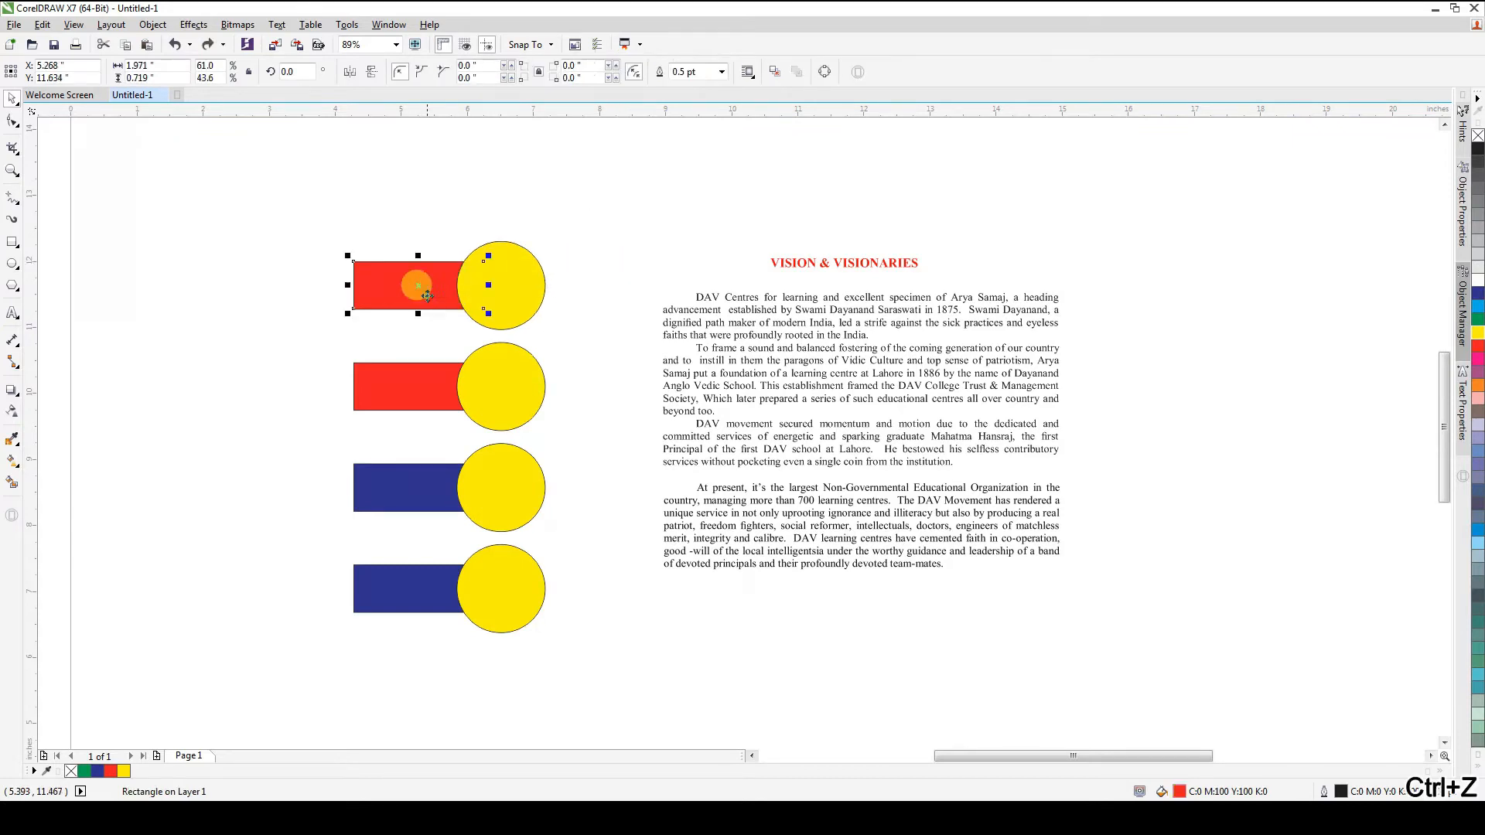
shift+click(536, 283)
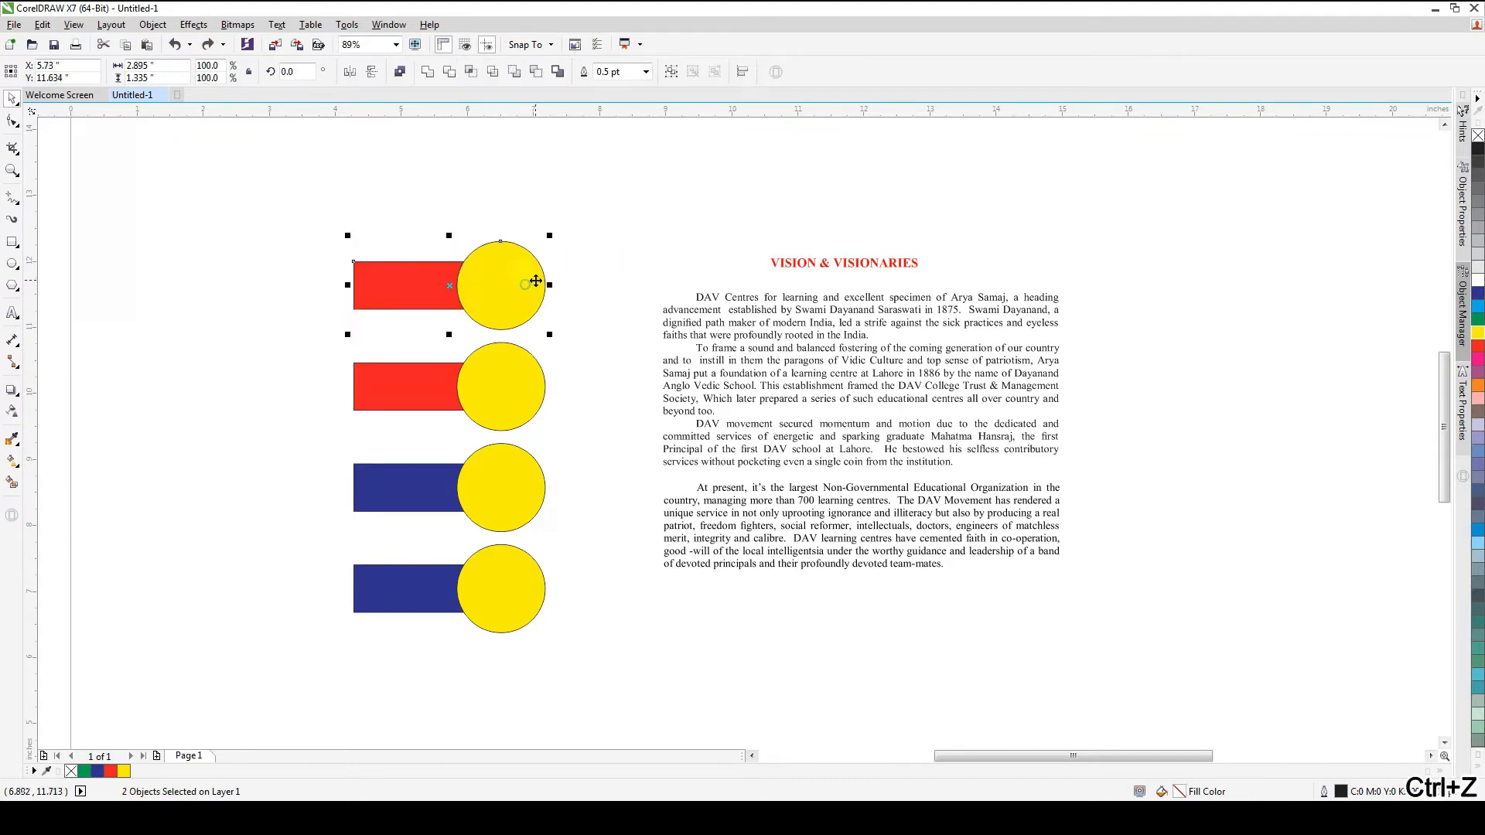
click(427, 73)
click(534, 195)
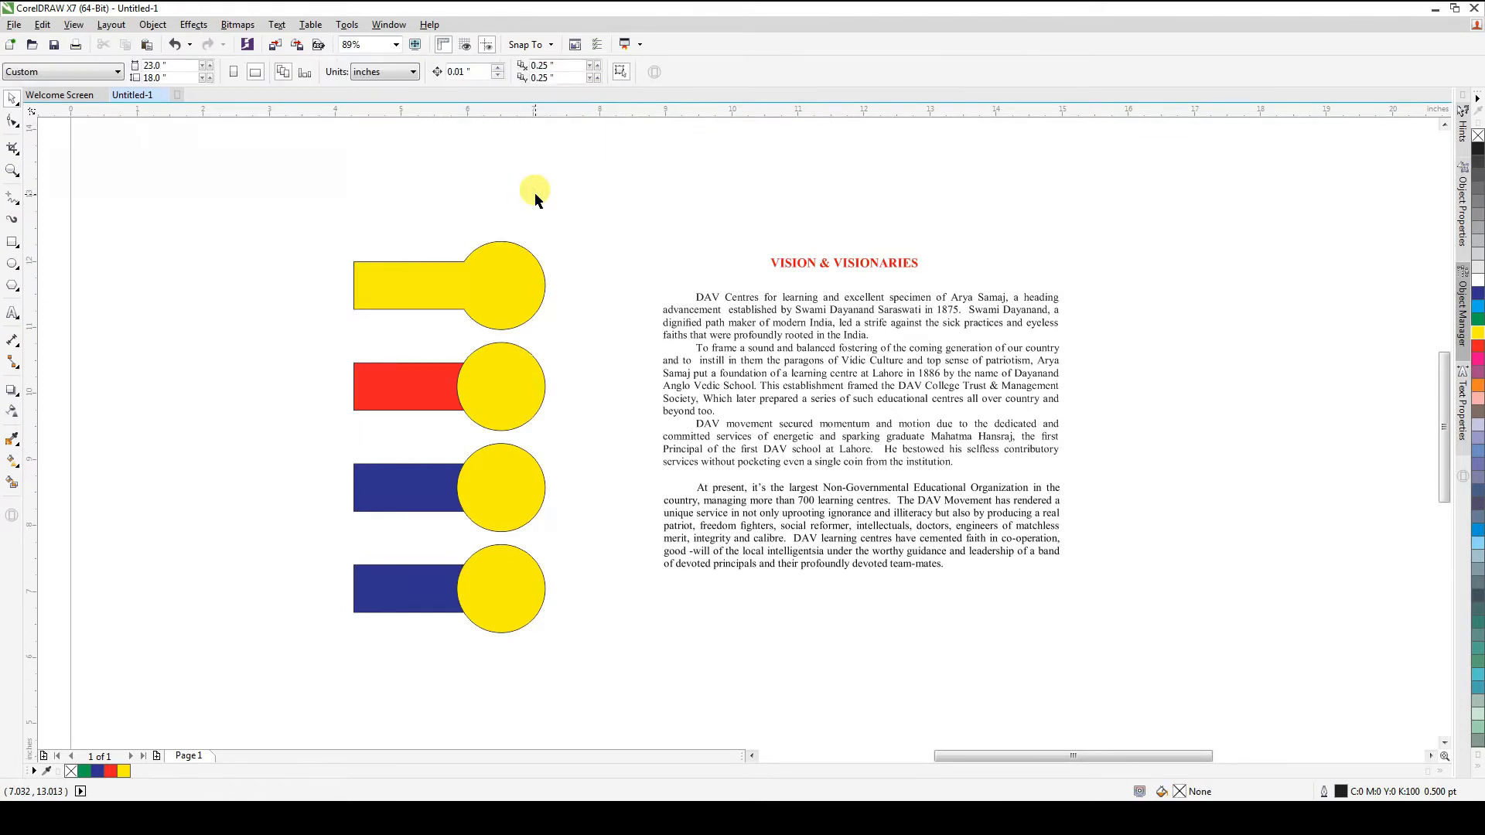
click(487, 266)
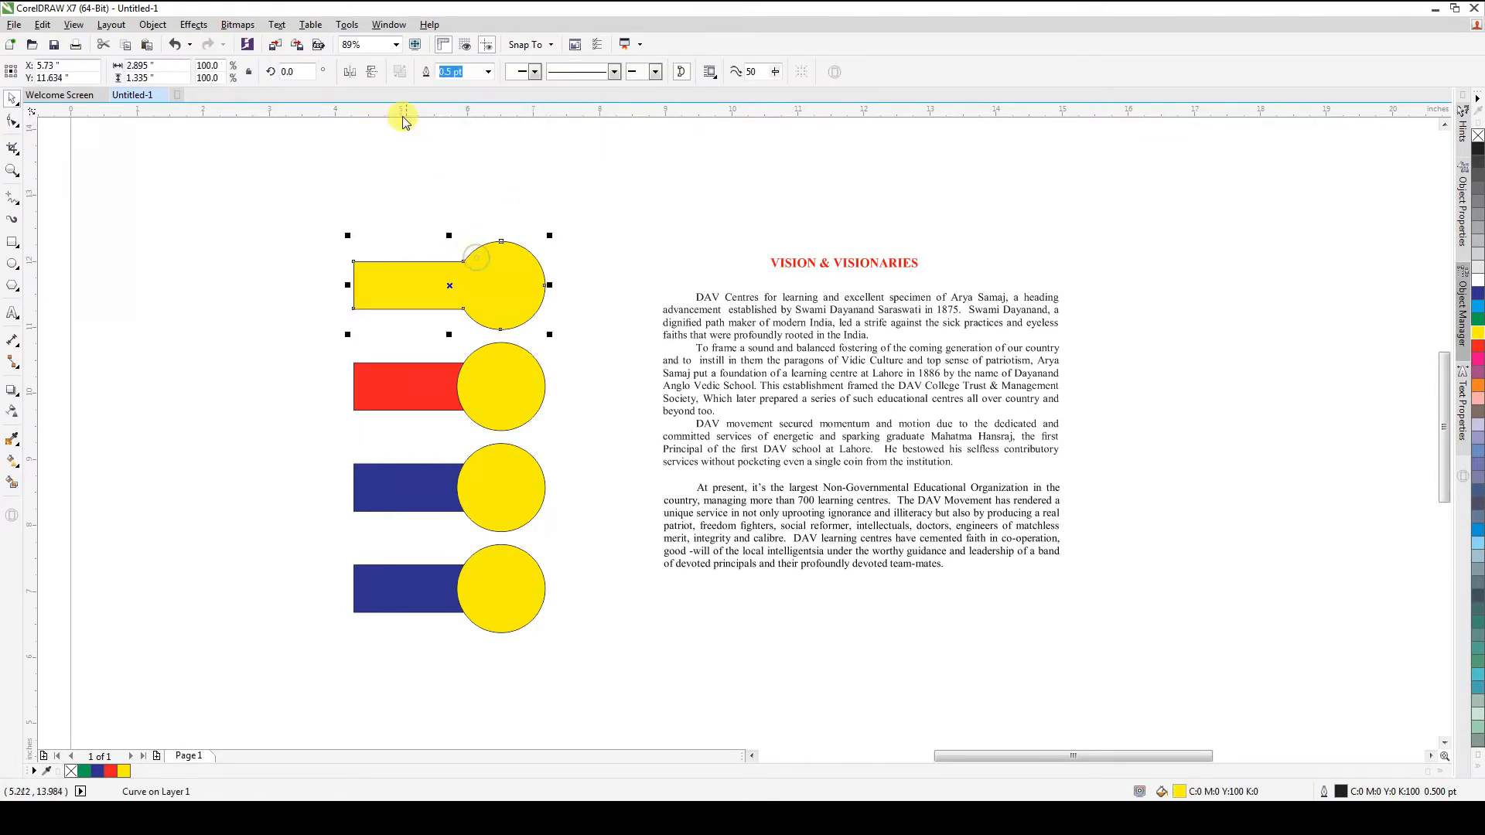
Rotate the welded shape to 270 degrees and place a copy of it to the left of the original
drag(299, 73, 250, 88)
text(270)
key(Return)
drag(450, 236, 205, 258)
right_click(205, 259)
click(303, 284)
click(196, 313)
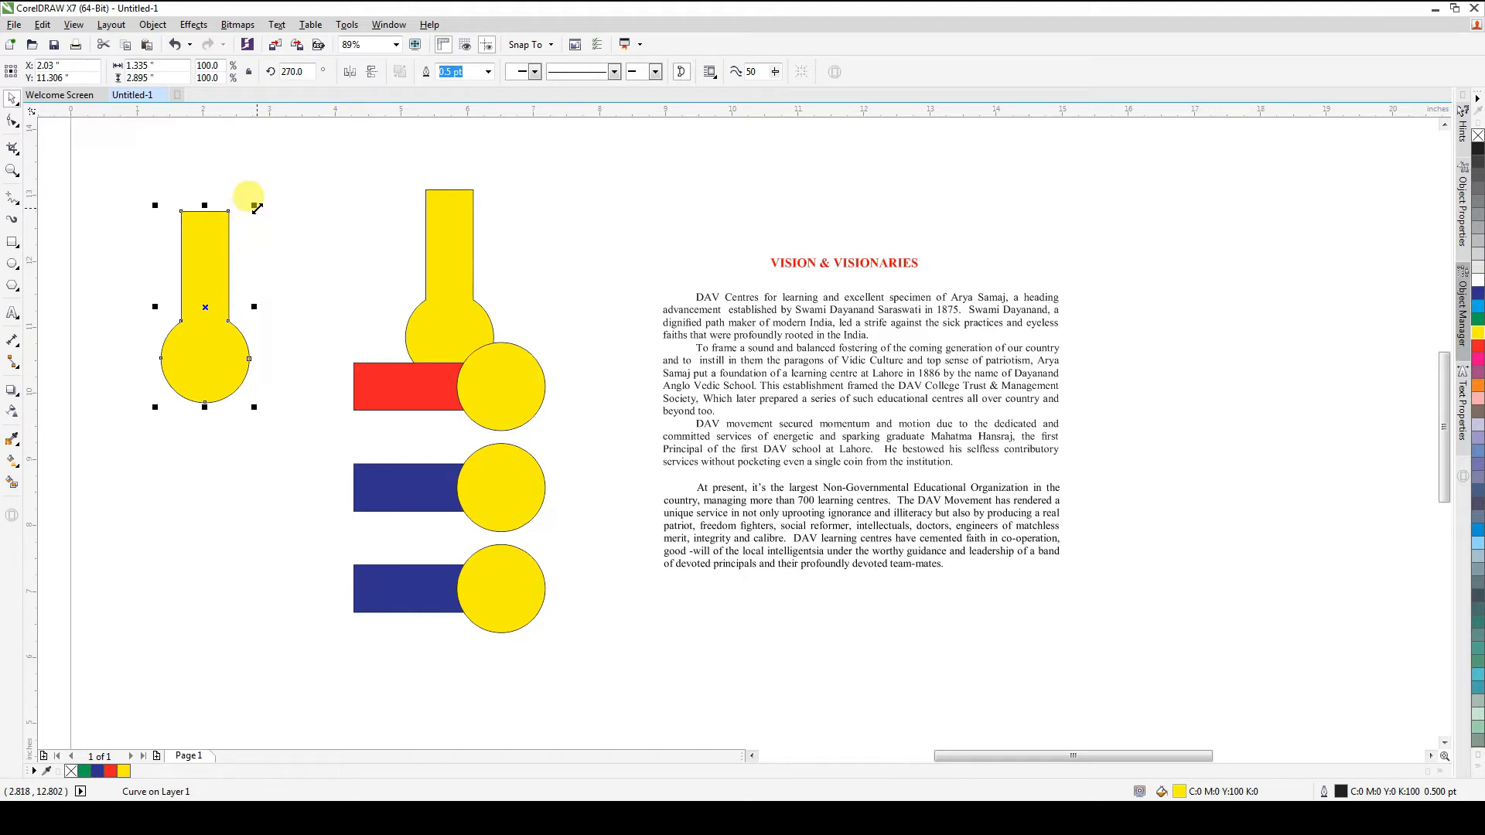
Undo the copying, rotation and welding of the top shape
key(ctrl+z)
key(ctrl+z)
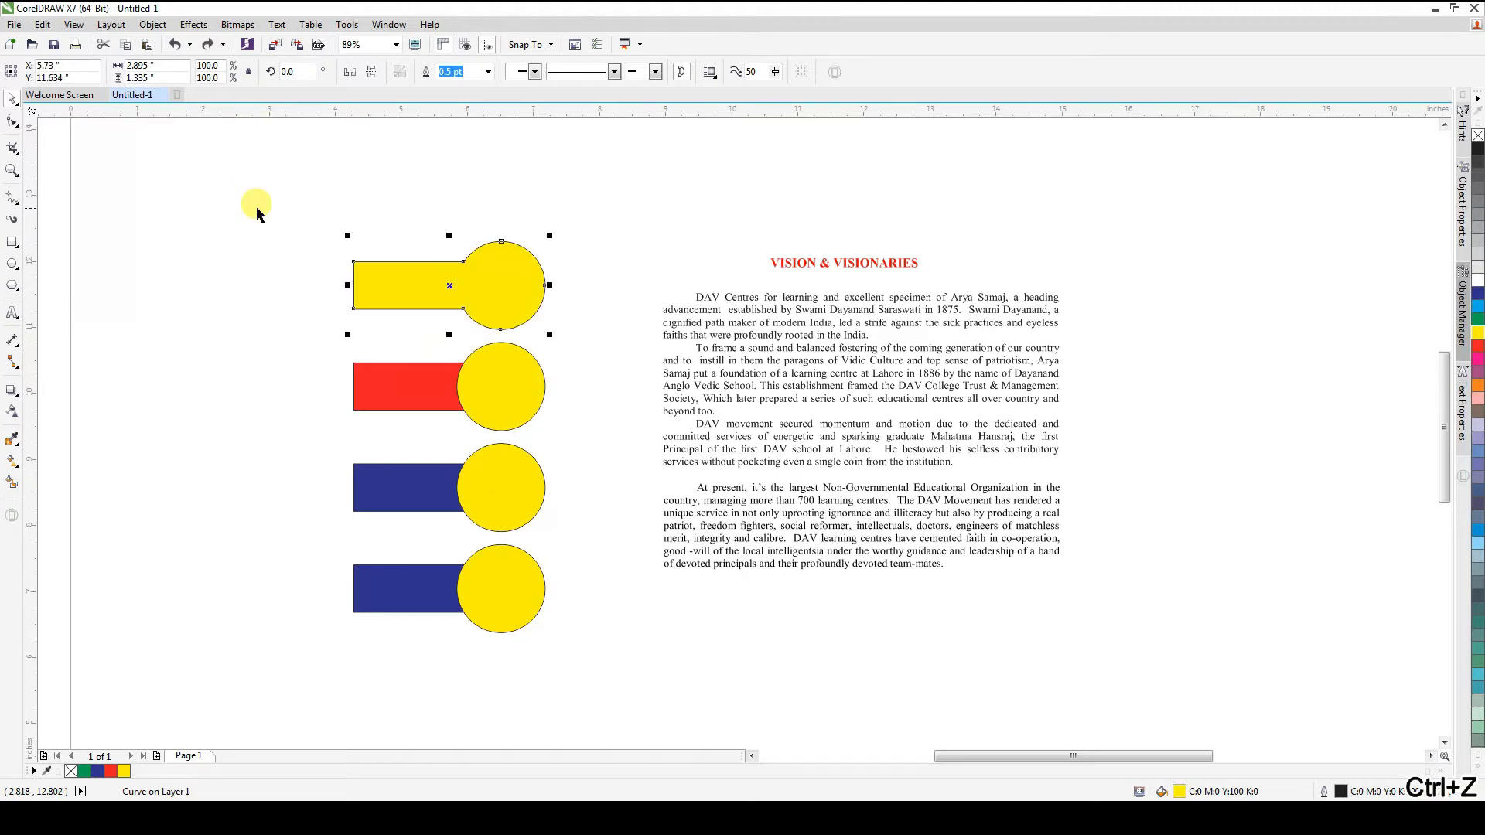
key(ctrl+z)
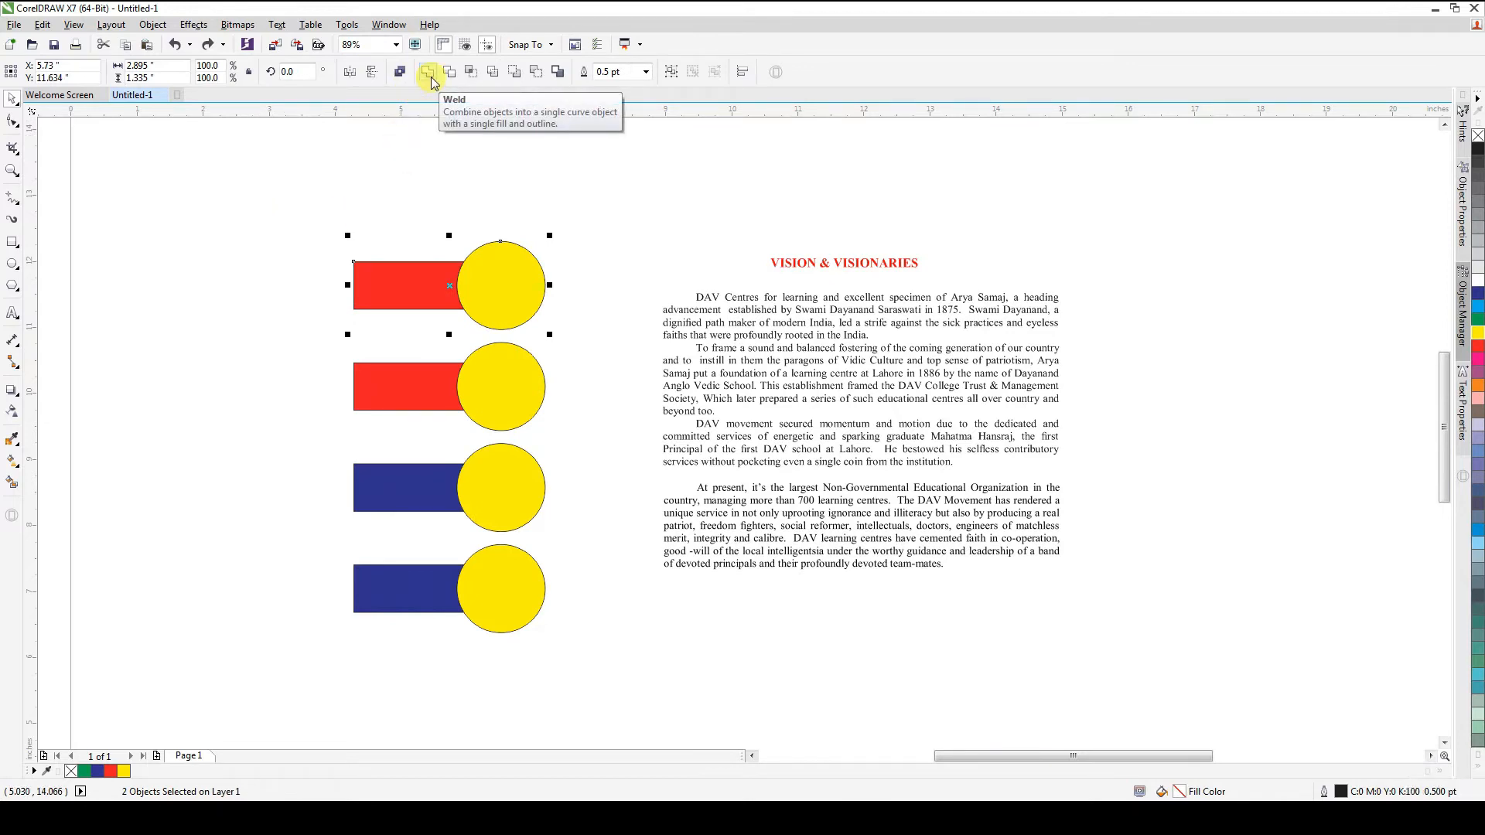
Draw a rectangle about 1.2 by 2.4 inches left of the coloured shapes and place a copy against its right edge
click(433, 172)
click(483, 285)
key(Escape)
key(F6)
drag(144, 216, 223, 373)
key(space)
drag(138, 294, 258, 338)
right_click(259, 338)
Set the combined size of the two adjoining rectangles to 11.2 by 8.5 inches and move them to the right of the text
shift+click(210, 324)
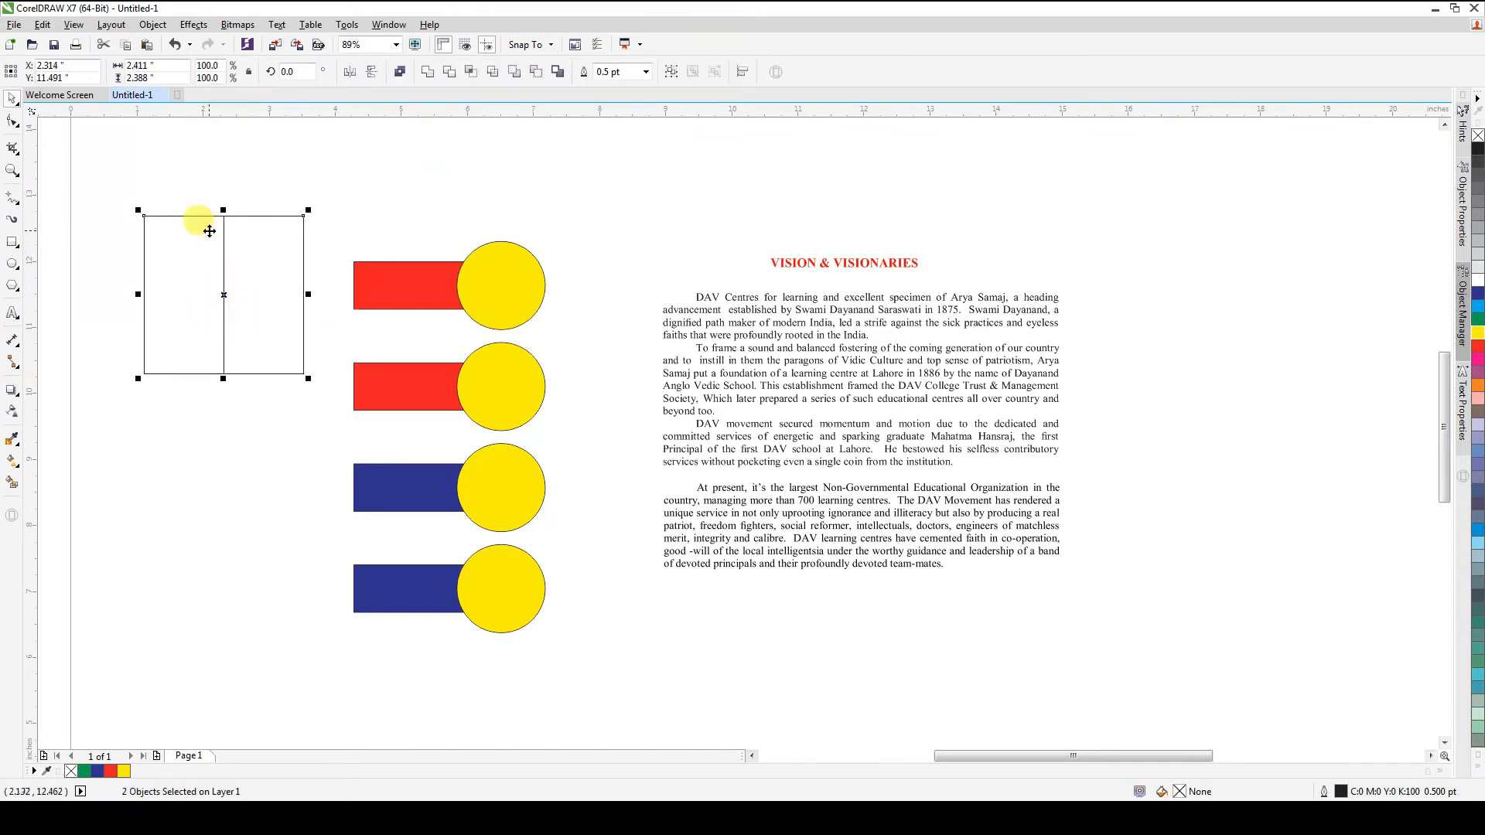
drag(212, 292, 768, 365)
scroll(213, 292, down, 2)
click(151, 66)
text(11.2)
key(Tab)
text(8)
click(70, 68)
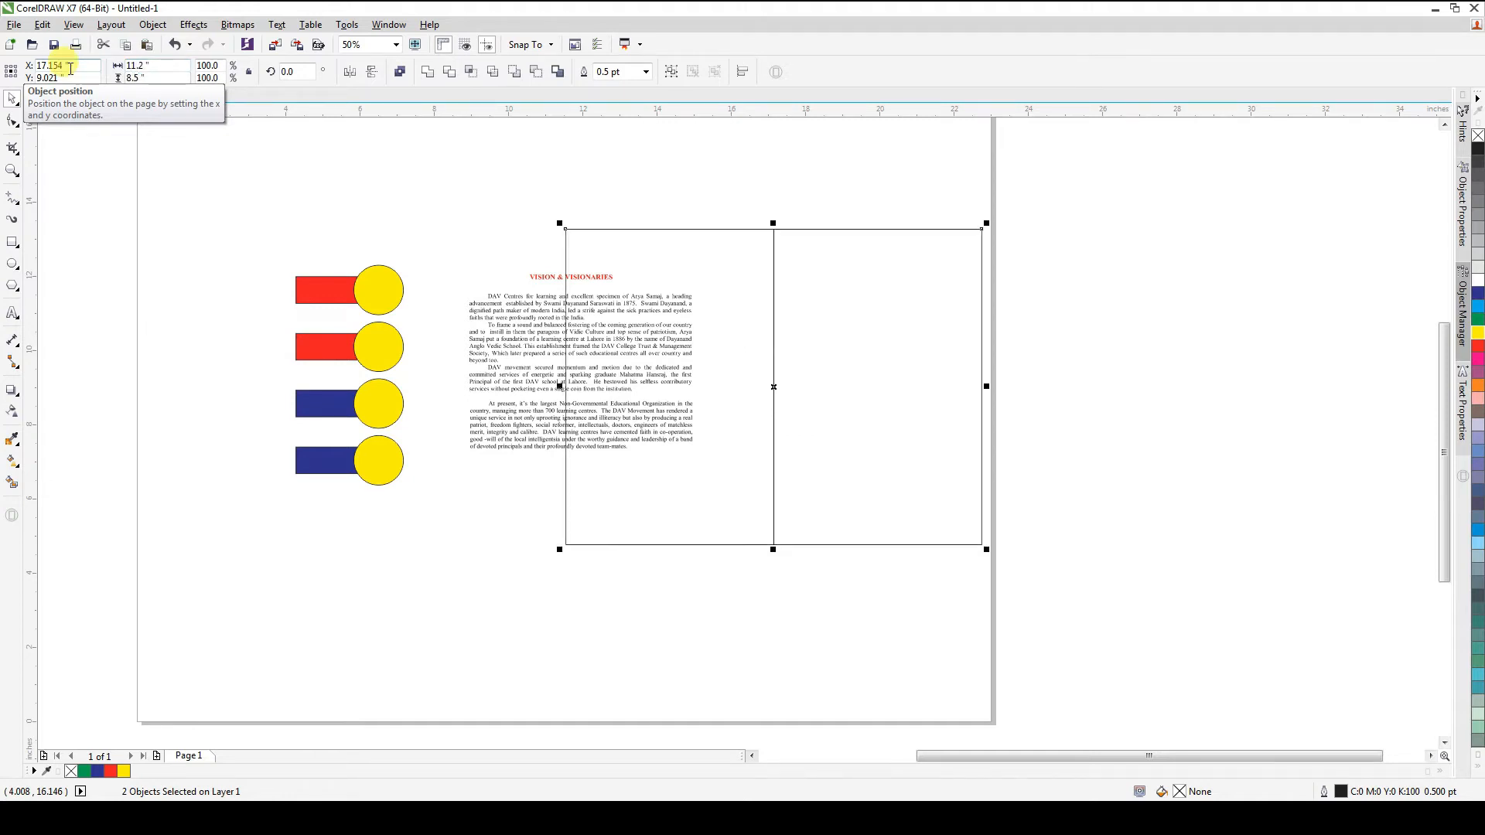
drag(811, 366, 947, 385)
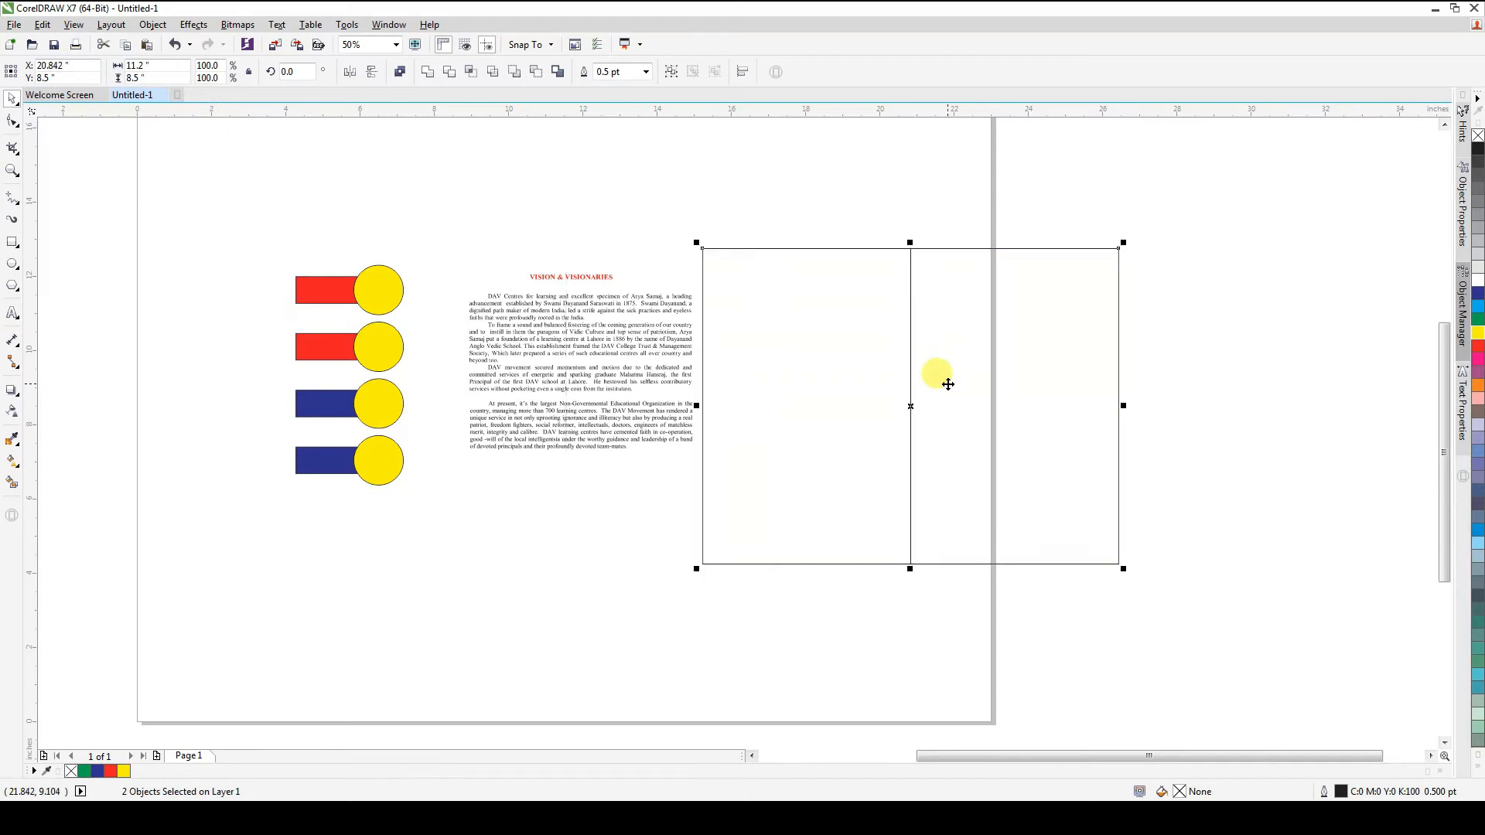
Select the two adjoining rectangles individually and together to examine them as separate objects
click(1232, 405)
click(980, 405)
click(824, 409)
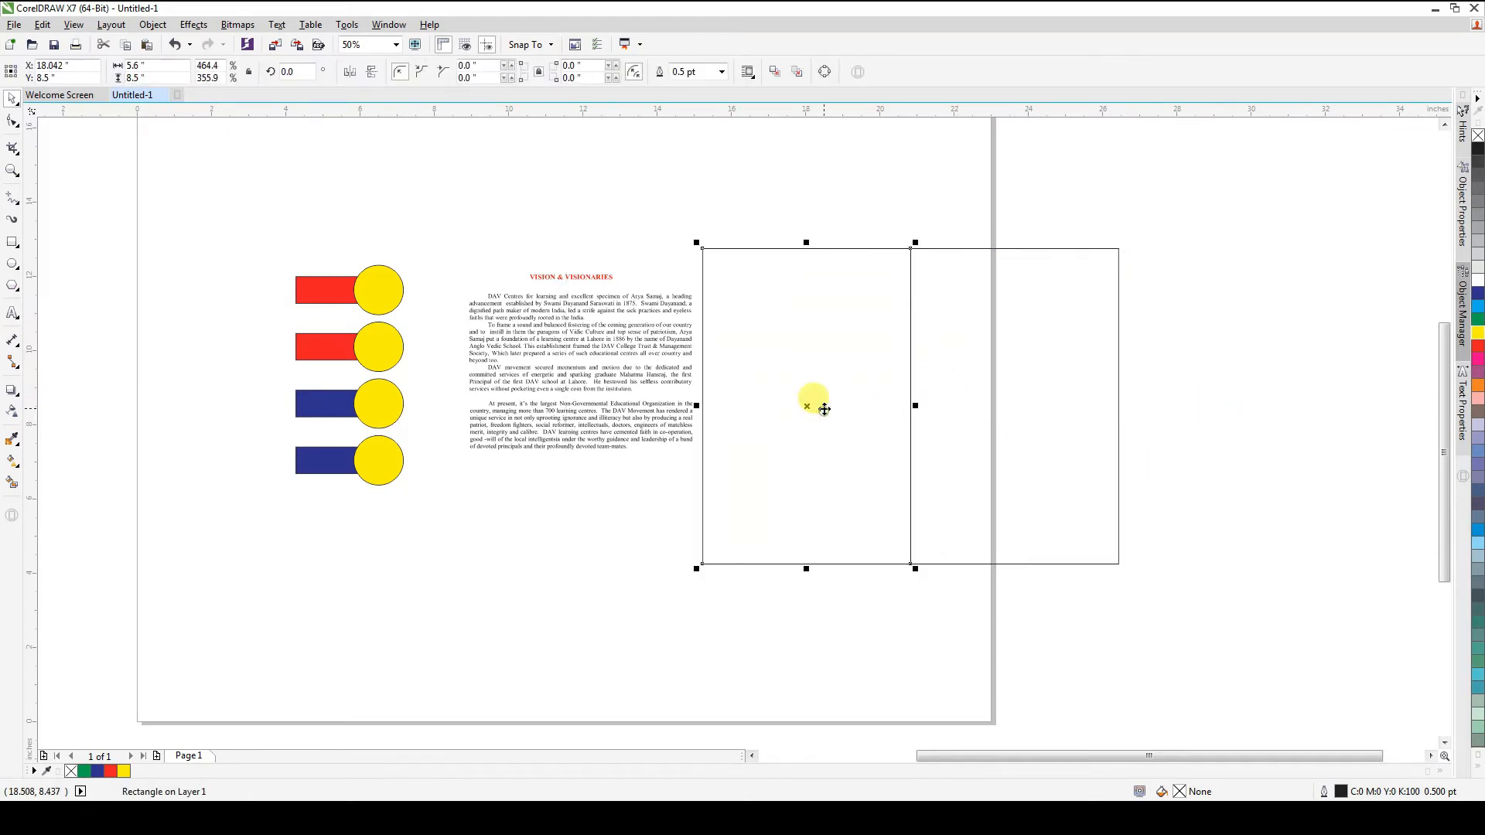
shift+click(1002, 423)
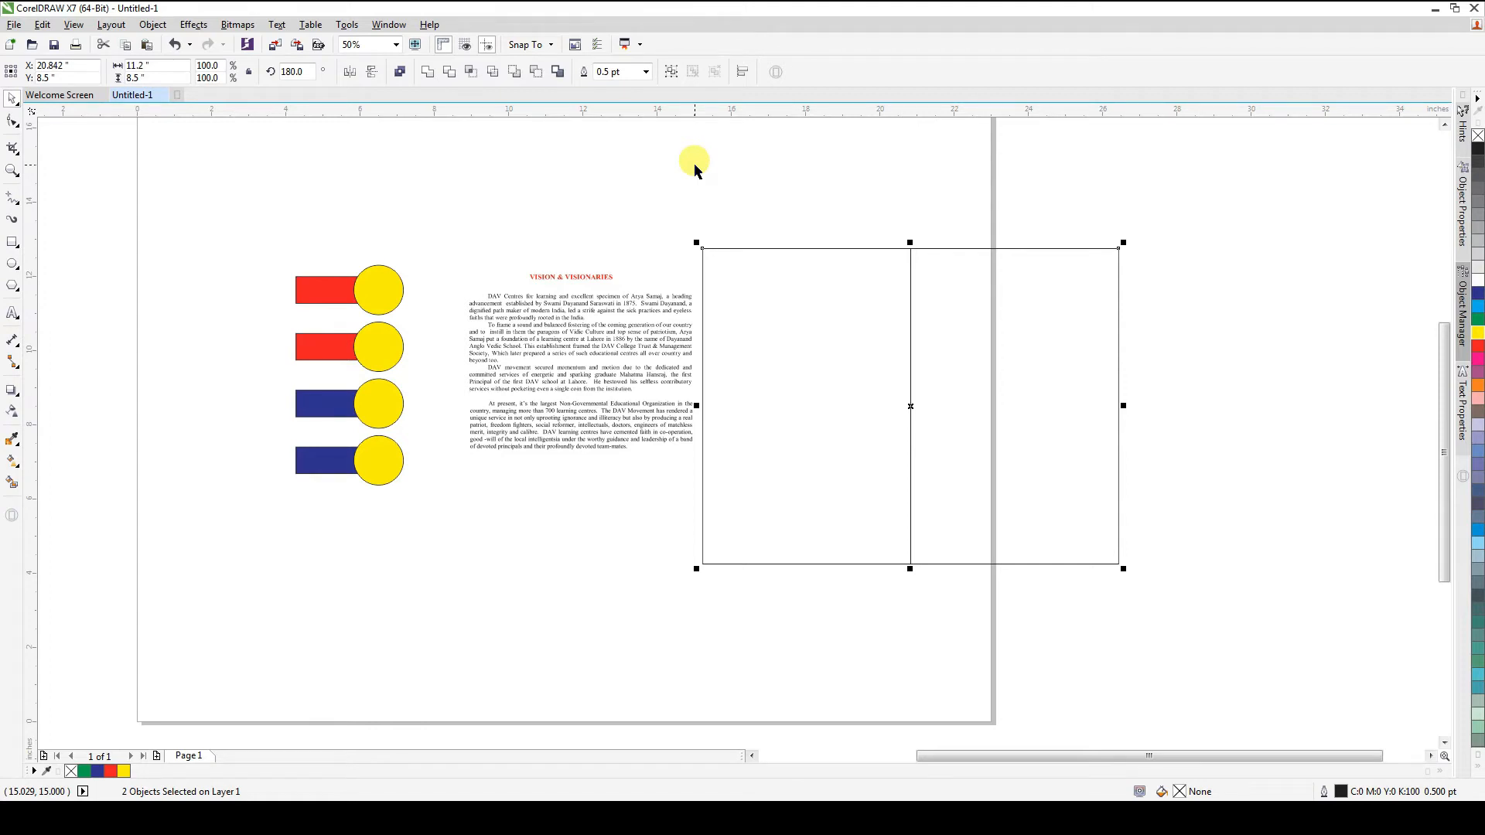
click(782, 298)
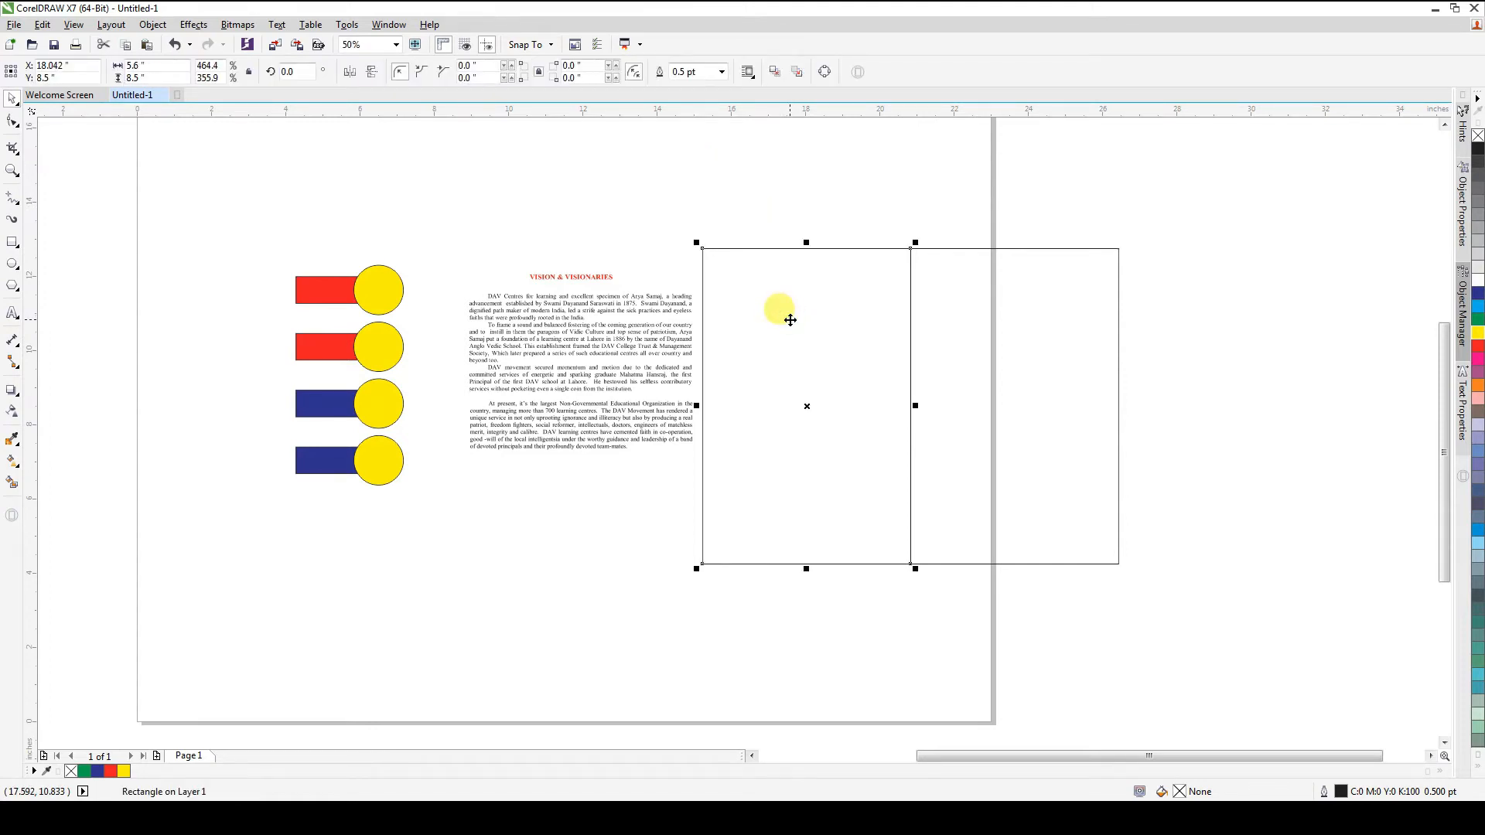
shift+click(954, 356)
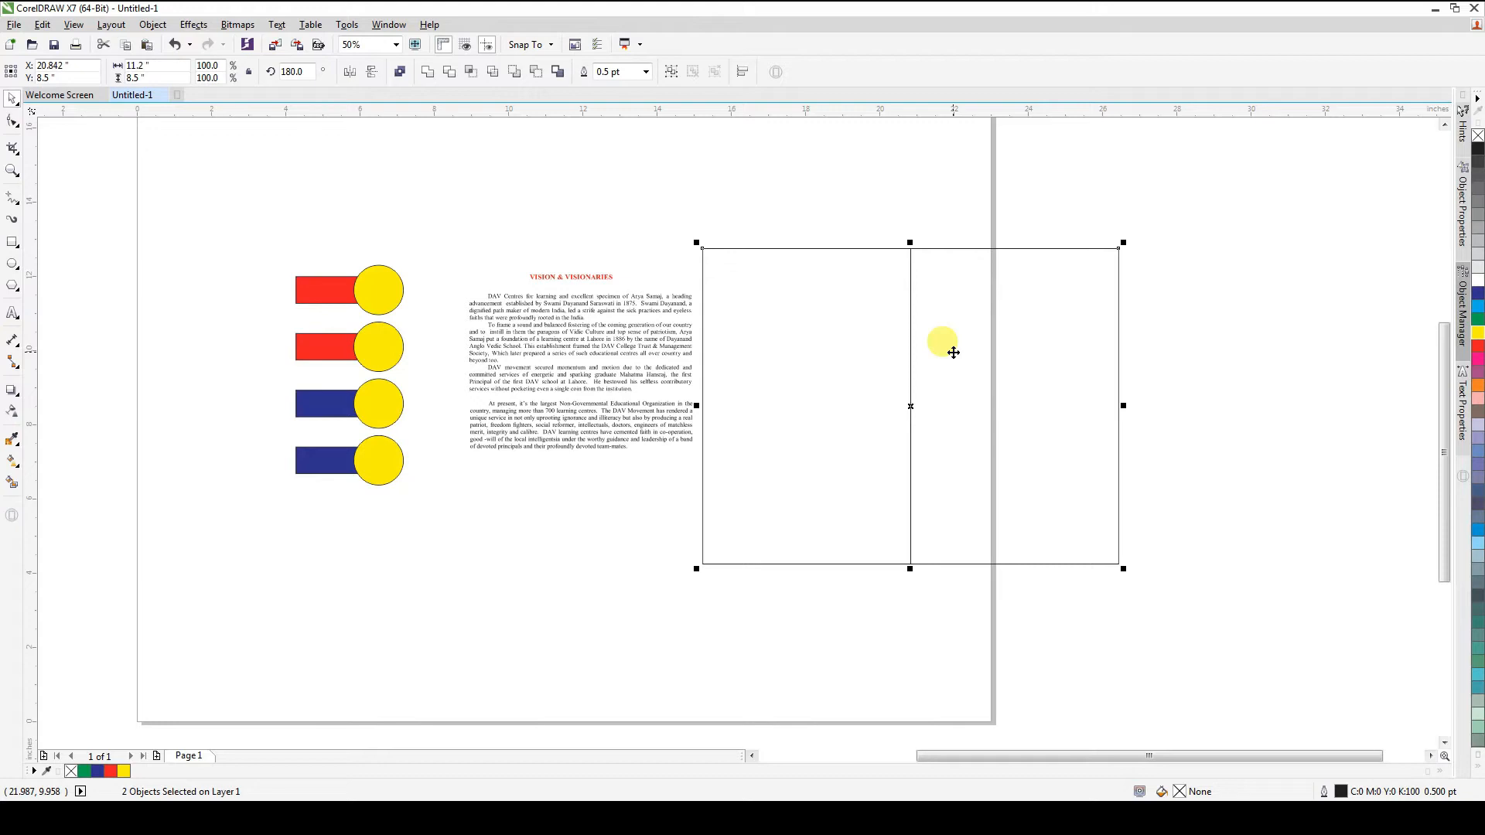
click(944, 214)
Weld the two adjoining rectangles into one, try moving the welded shape, and undo both the move and the weld
click(959, 341)
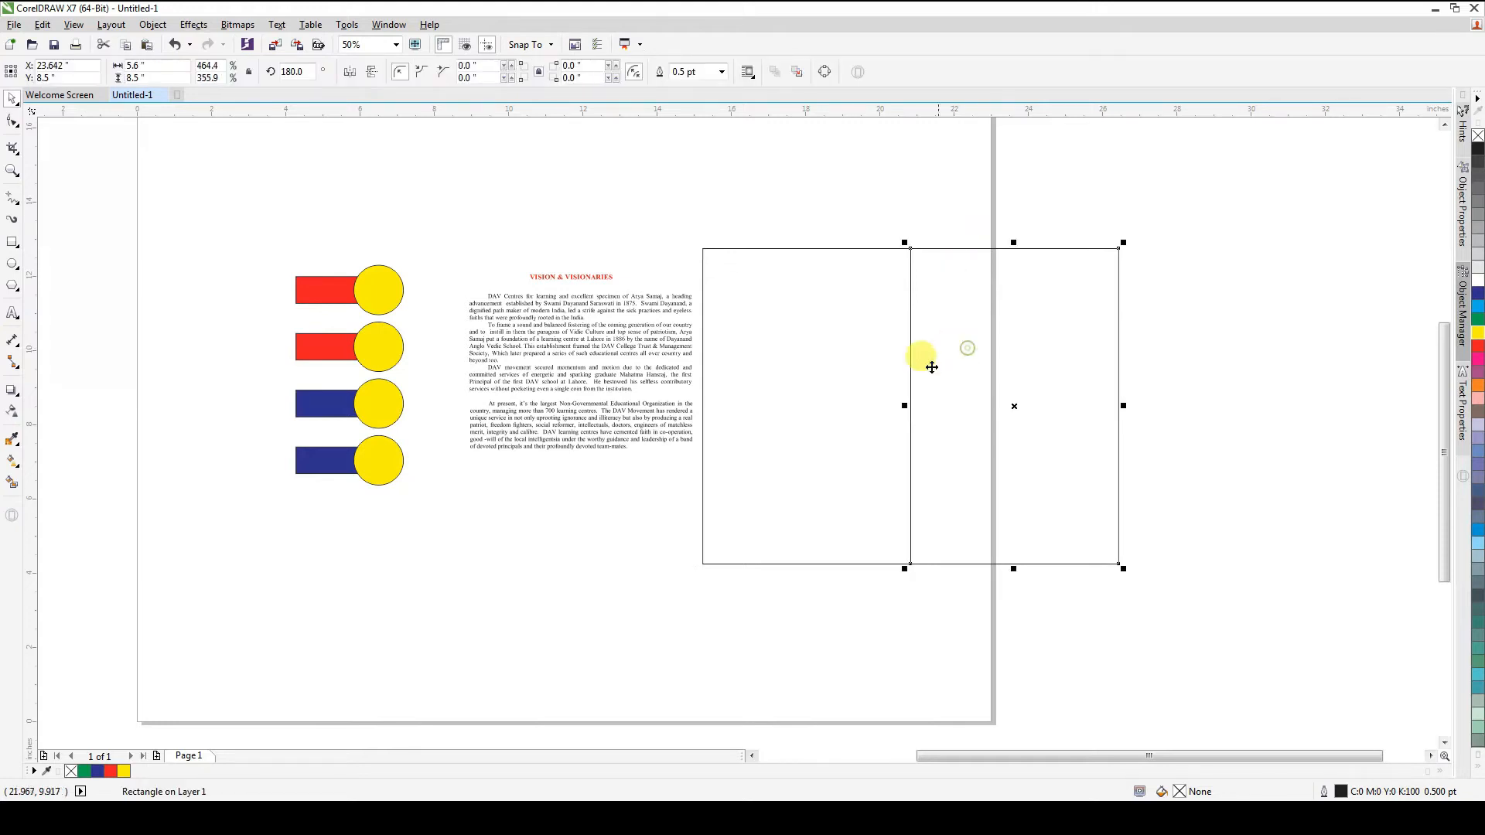
shift+click(886, 373)
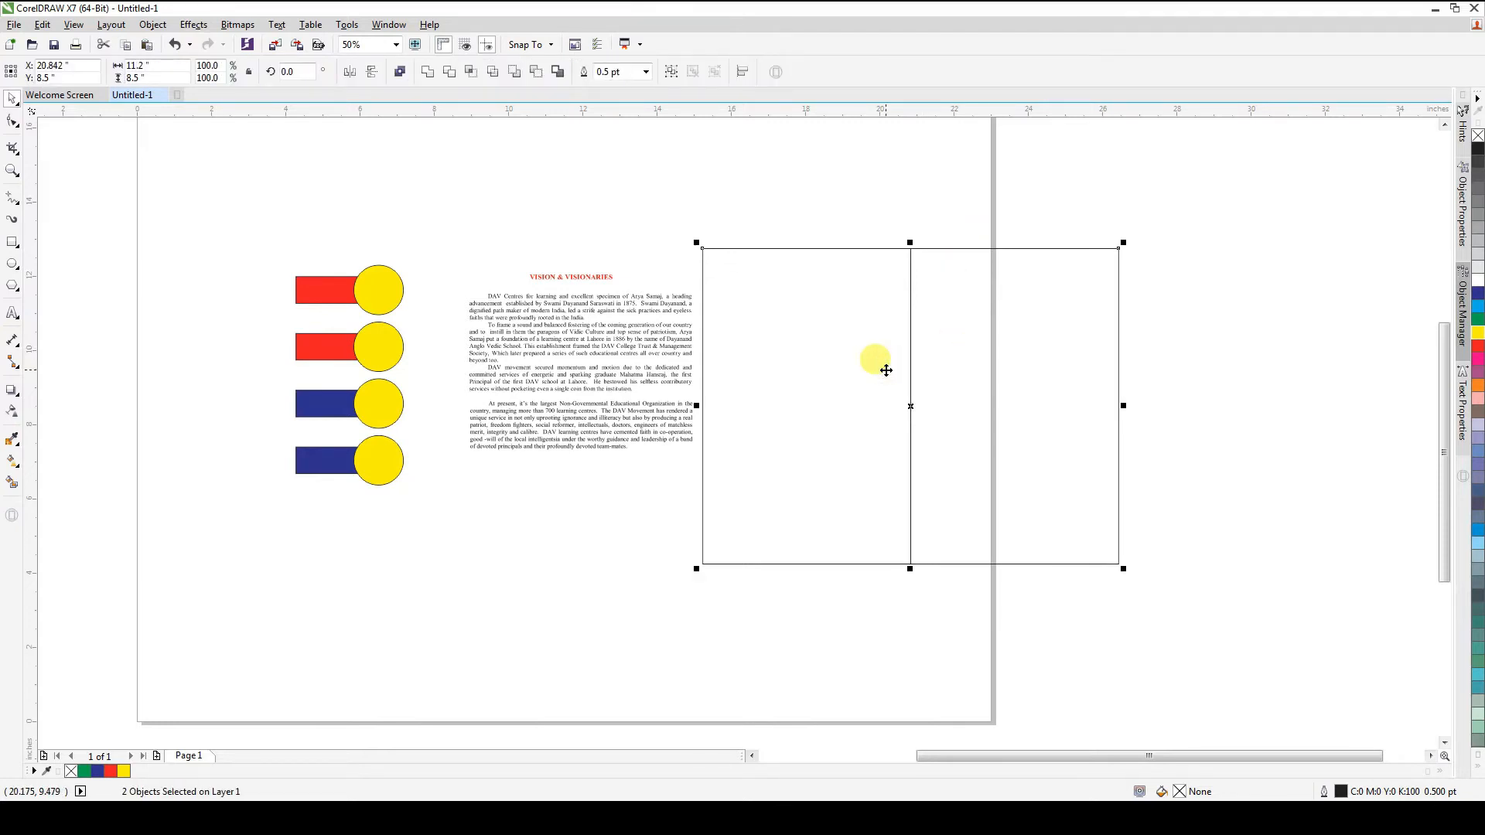
click(427, 71)
drag(996, 340, 1220, 406)
key(ctrl+z)
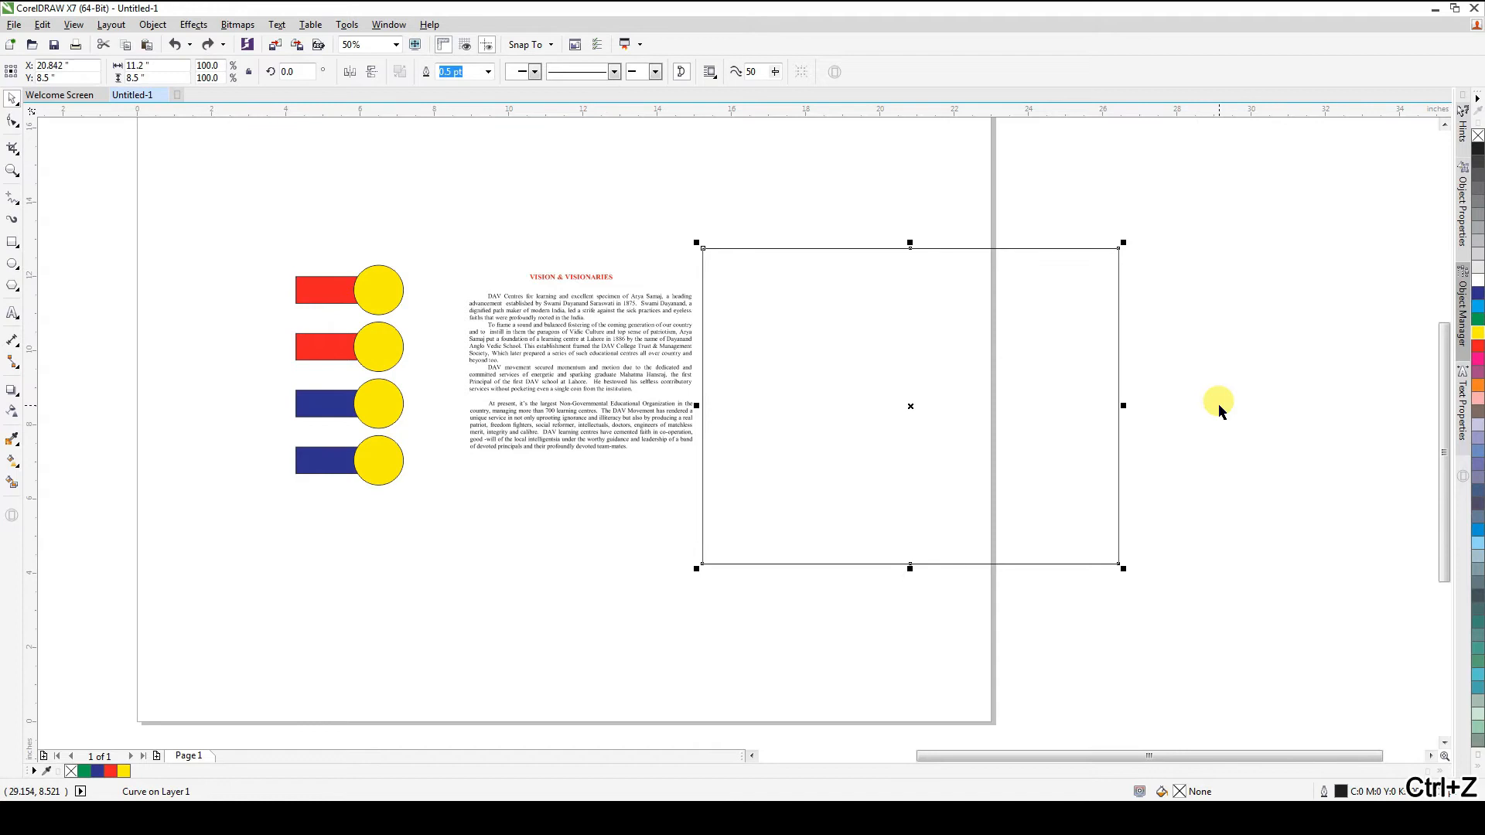
key(ctrl+z)
click(1231, 399)
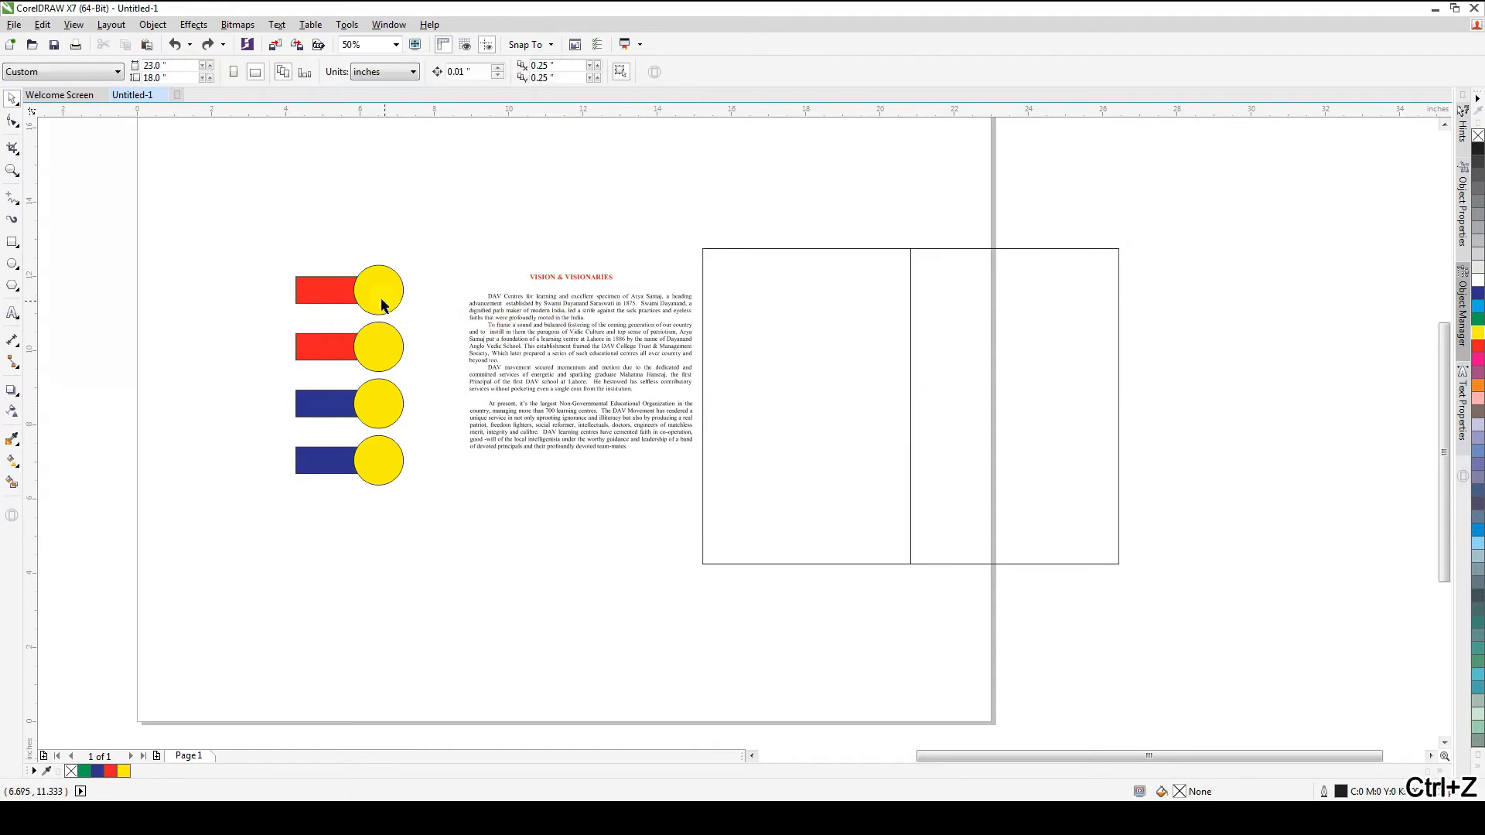
Trim the top red rectangle with its yellow circle, place a copy of the trimmed piece to its left, and undo both
scroll(313, 303, up, 2)
click(431, 279)
shift+click(348, 261)
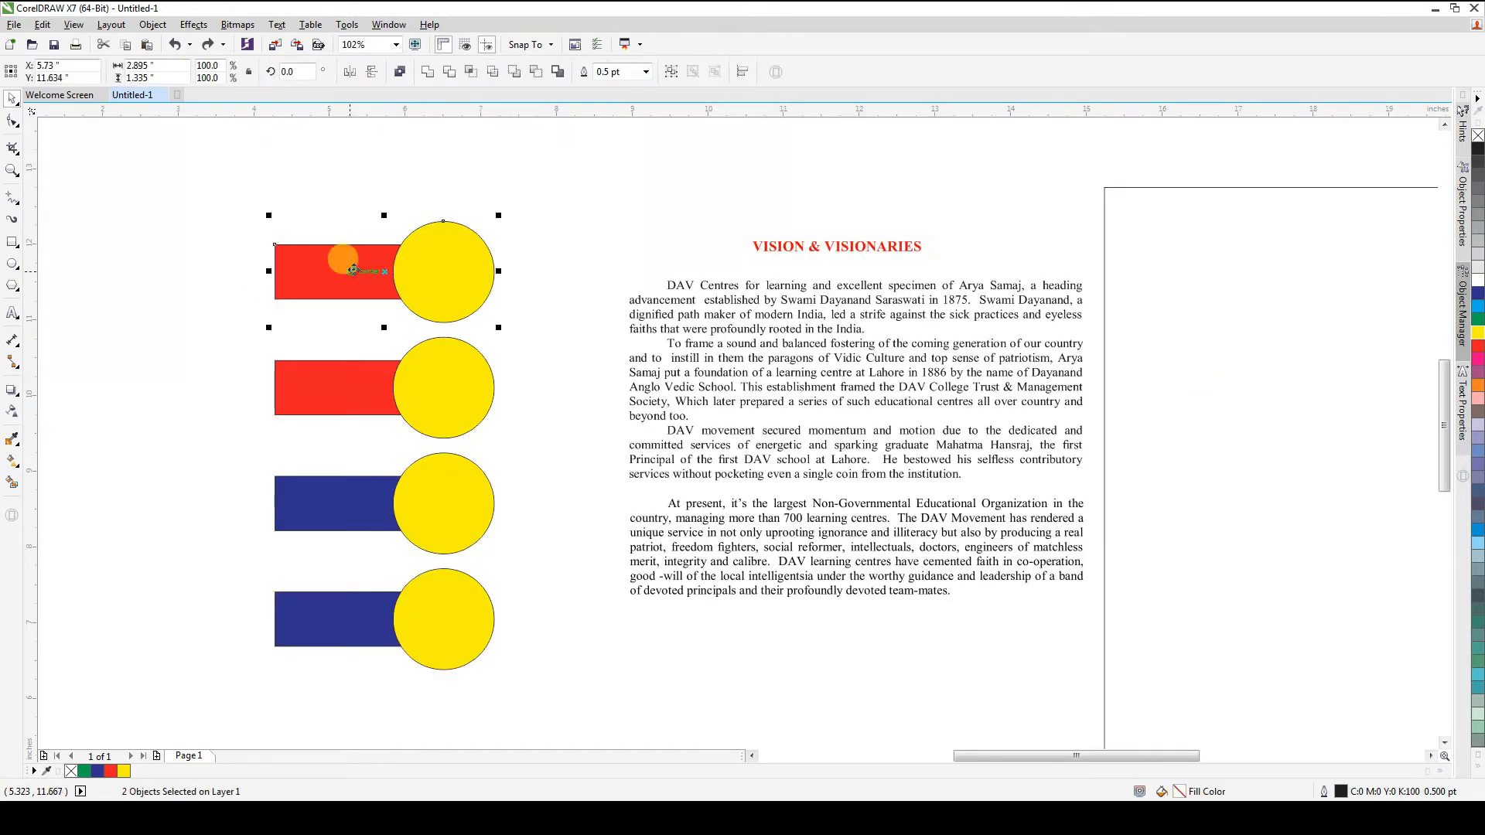
click(449, 72)
click(354, 271)
drag(365, 280, 195, 300)
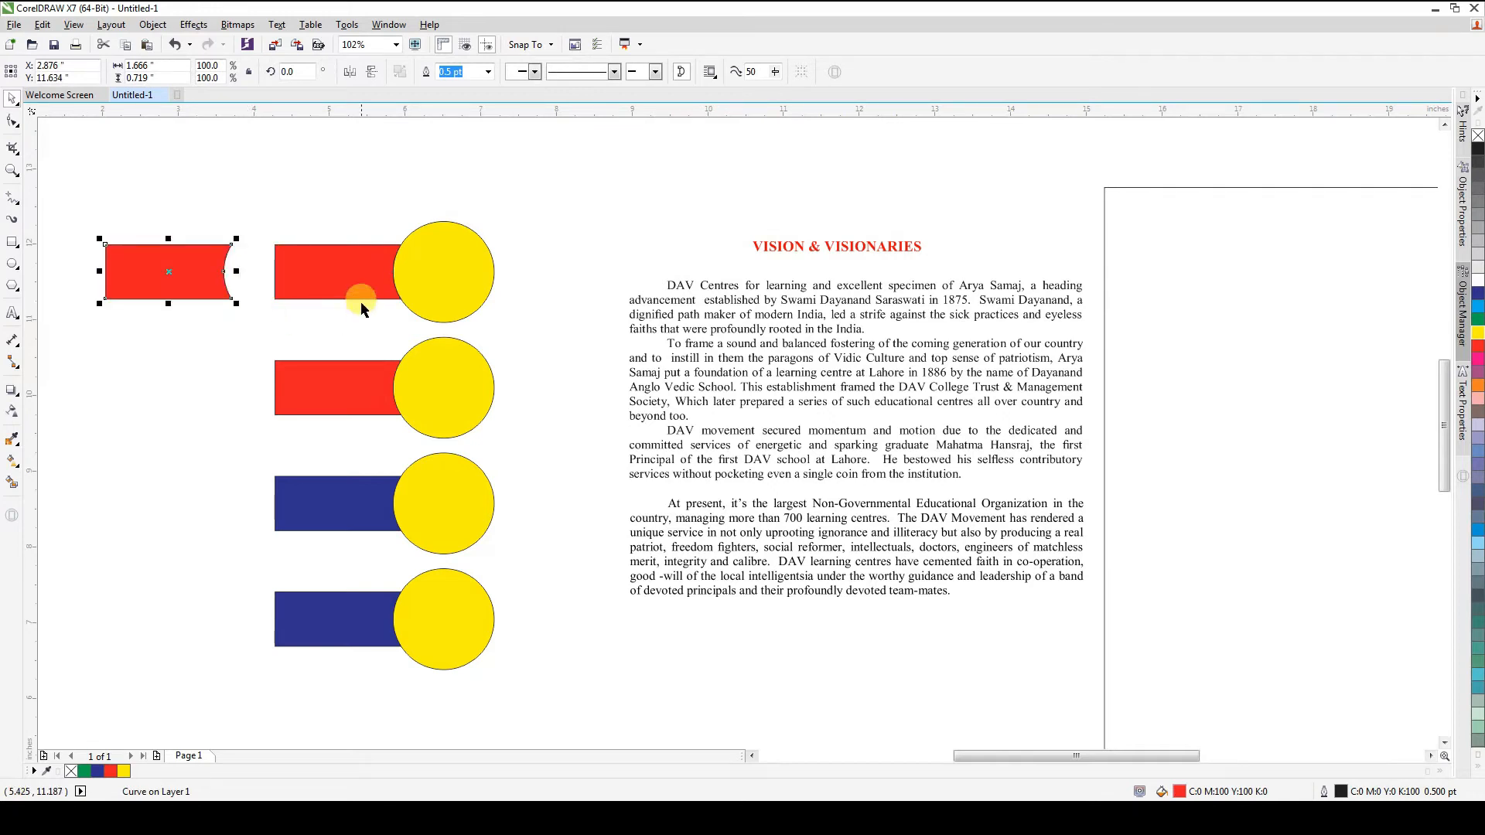
click(352, 280)
key(ctrl+z)
key(ctrl+z)
Send the top yellow circle behind the red rectangle
click(439, 195)
click(440, 279)
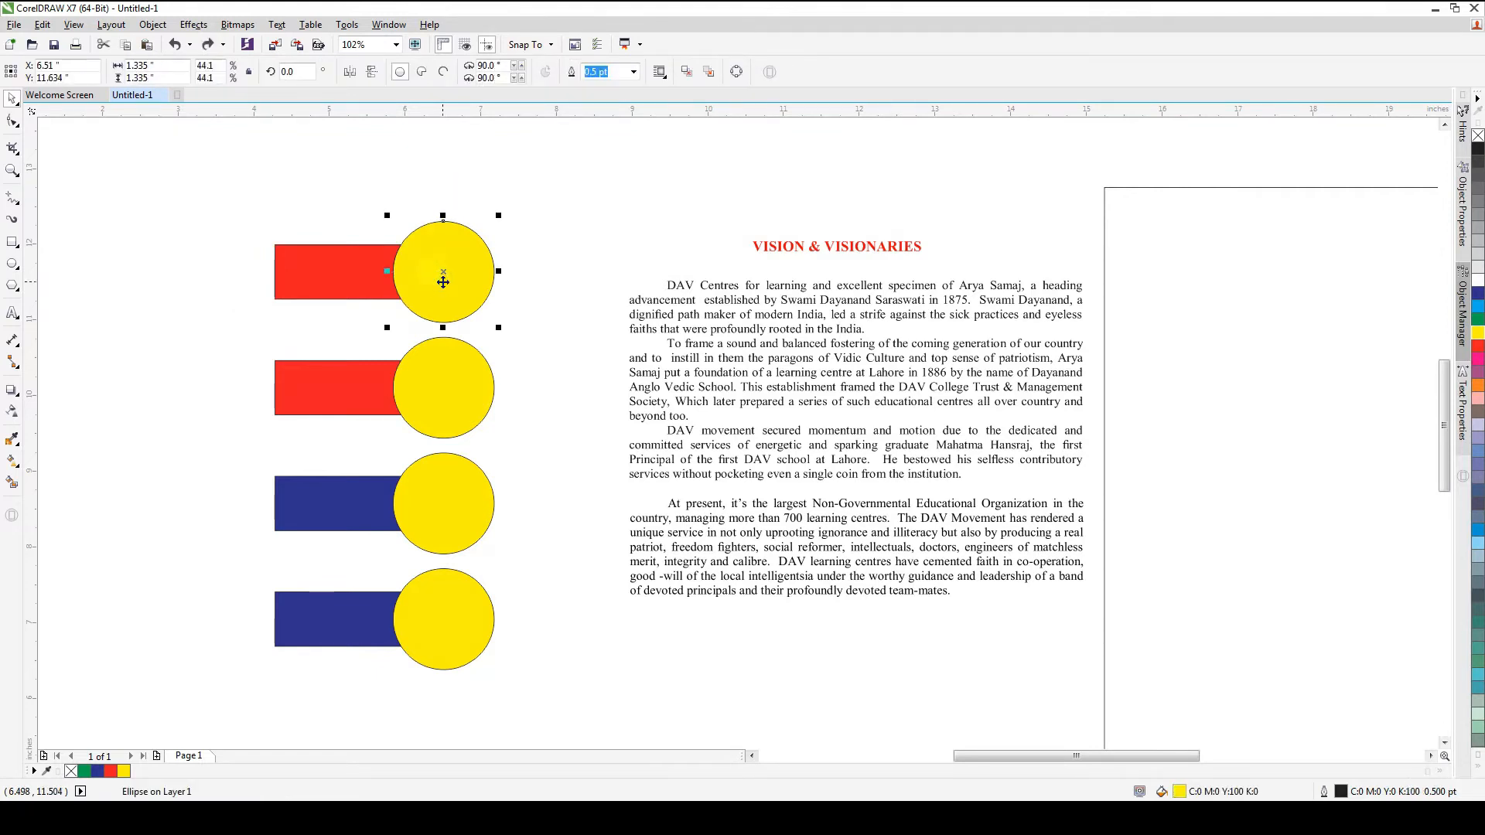
key(shift+Page_Down)
Trim the top red rectangle with the circle behind it, move the trimmed piece to the left, and undo both
shift+click(362, 279)
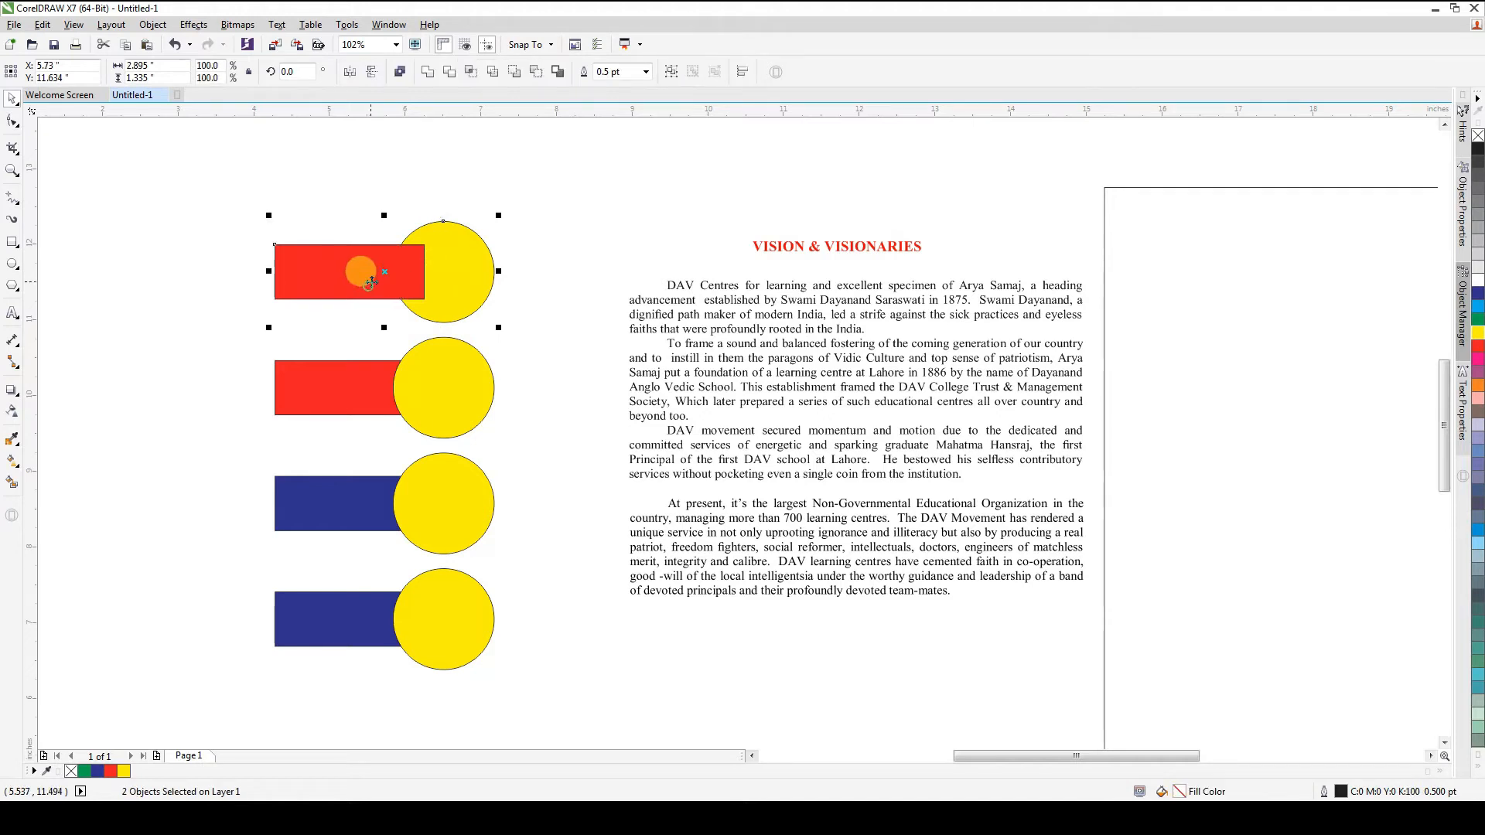
click(441, 71)
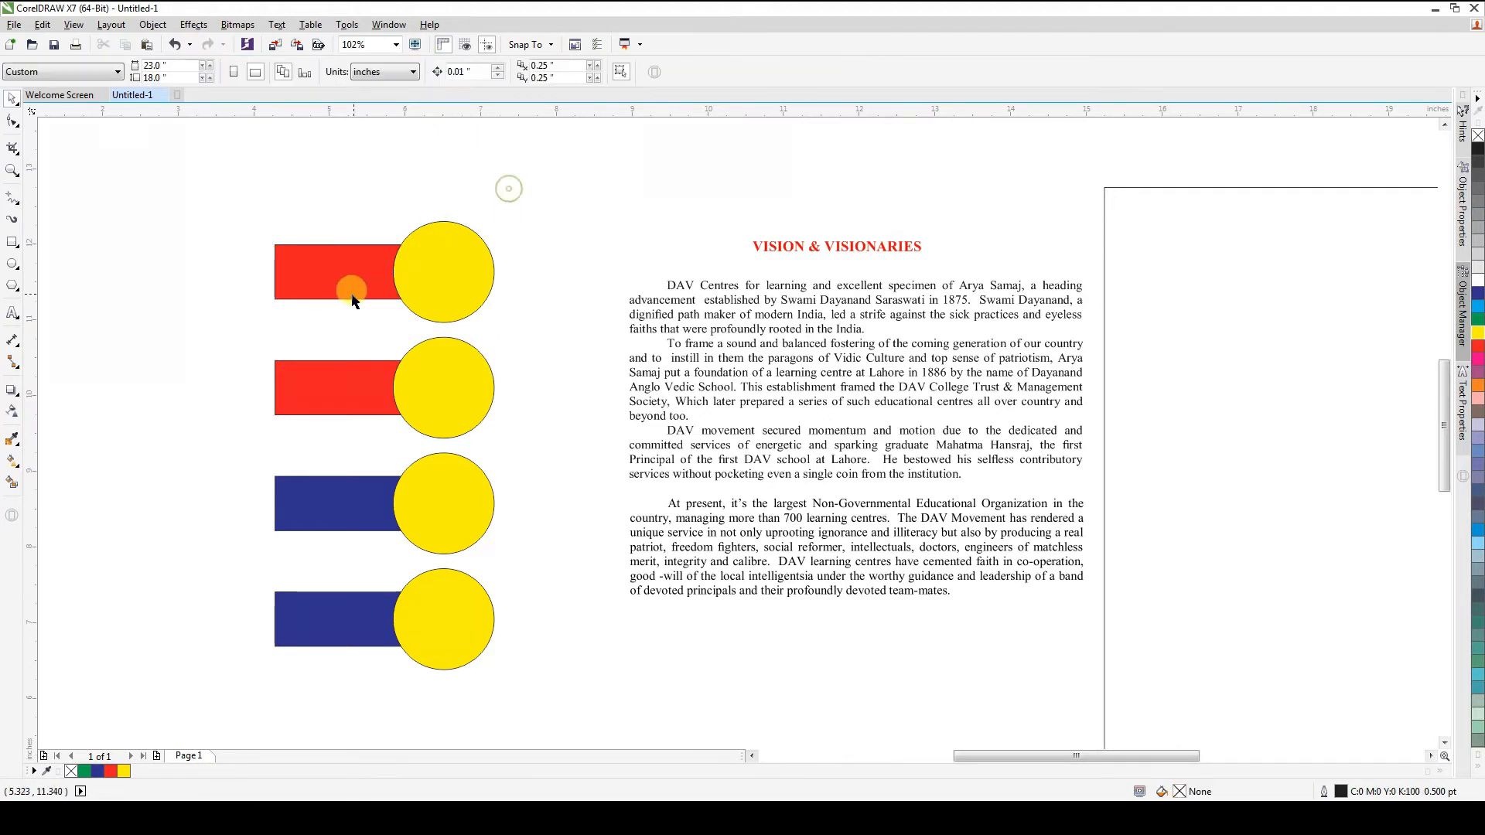
drag(348, 291, 191, 287)
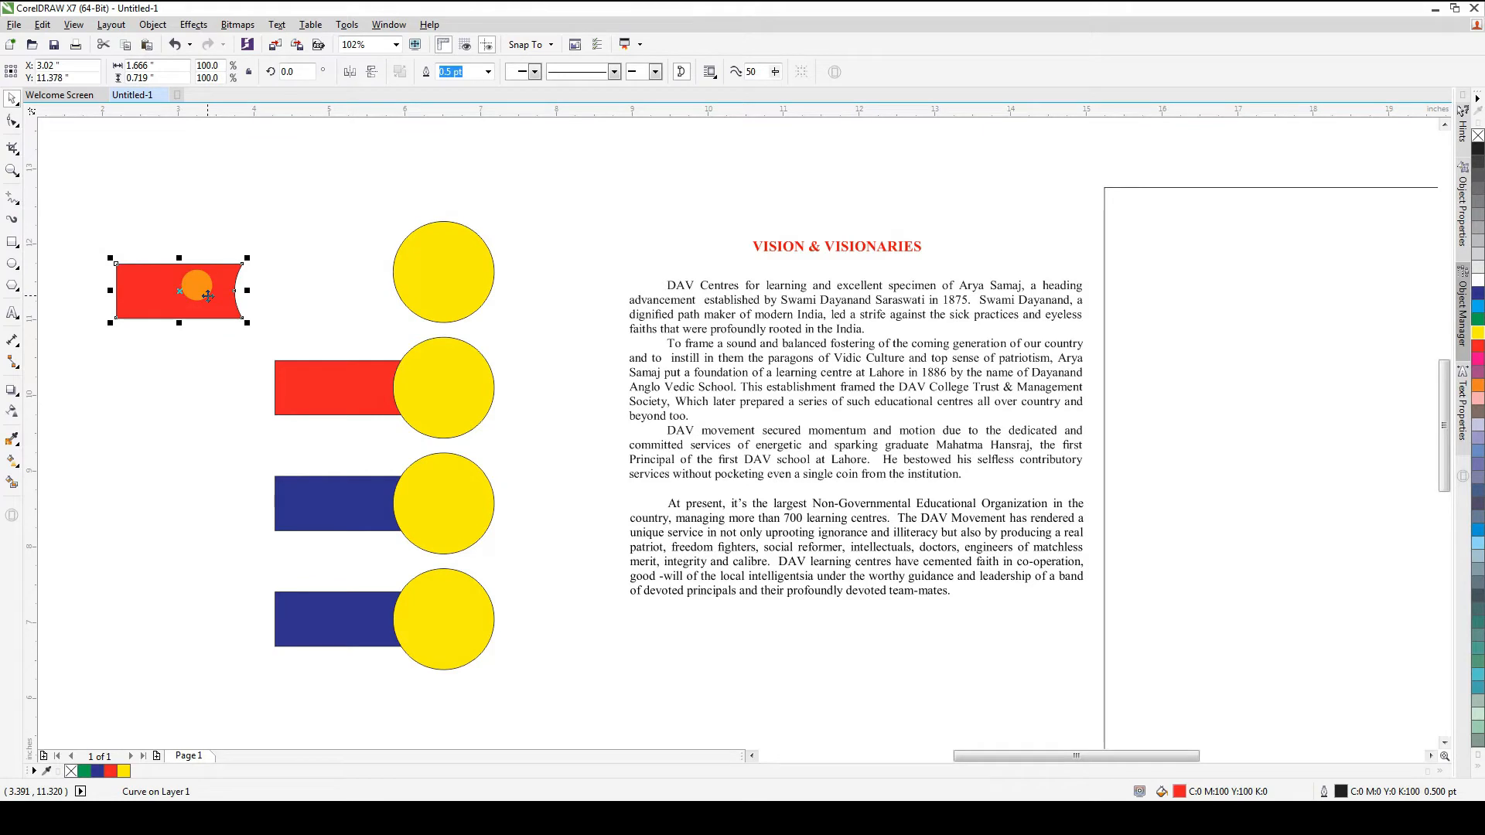
key(ctrl+z)
key(ctrl+z)
click(504, 190)
Trim the top yellow circle with the red rectangle in front, move the cut circle to the right, and undo both
click(384, 259)
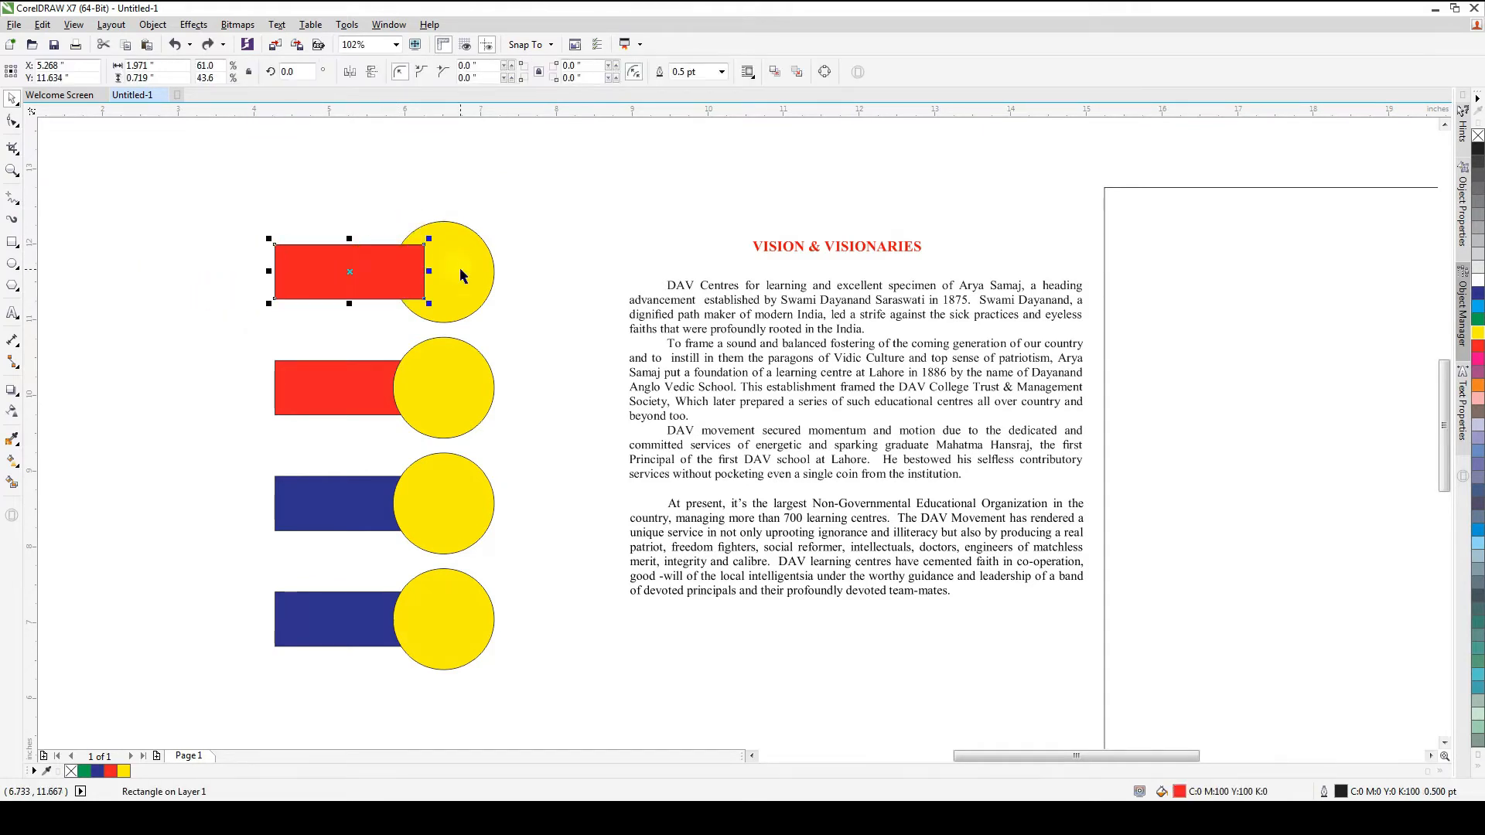
shift+click(460, 276)
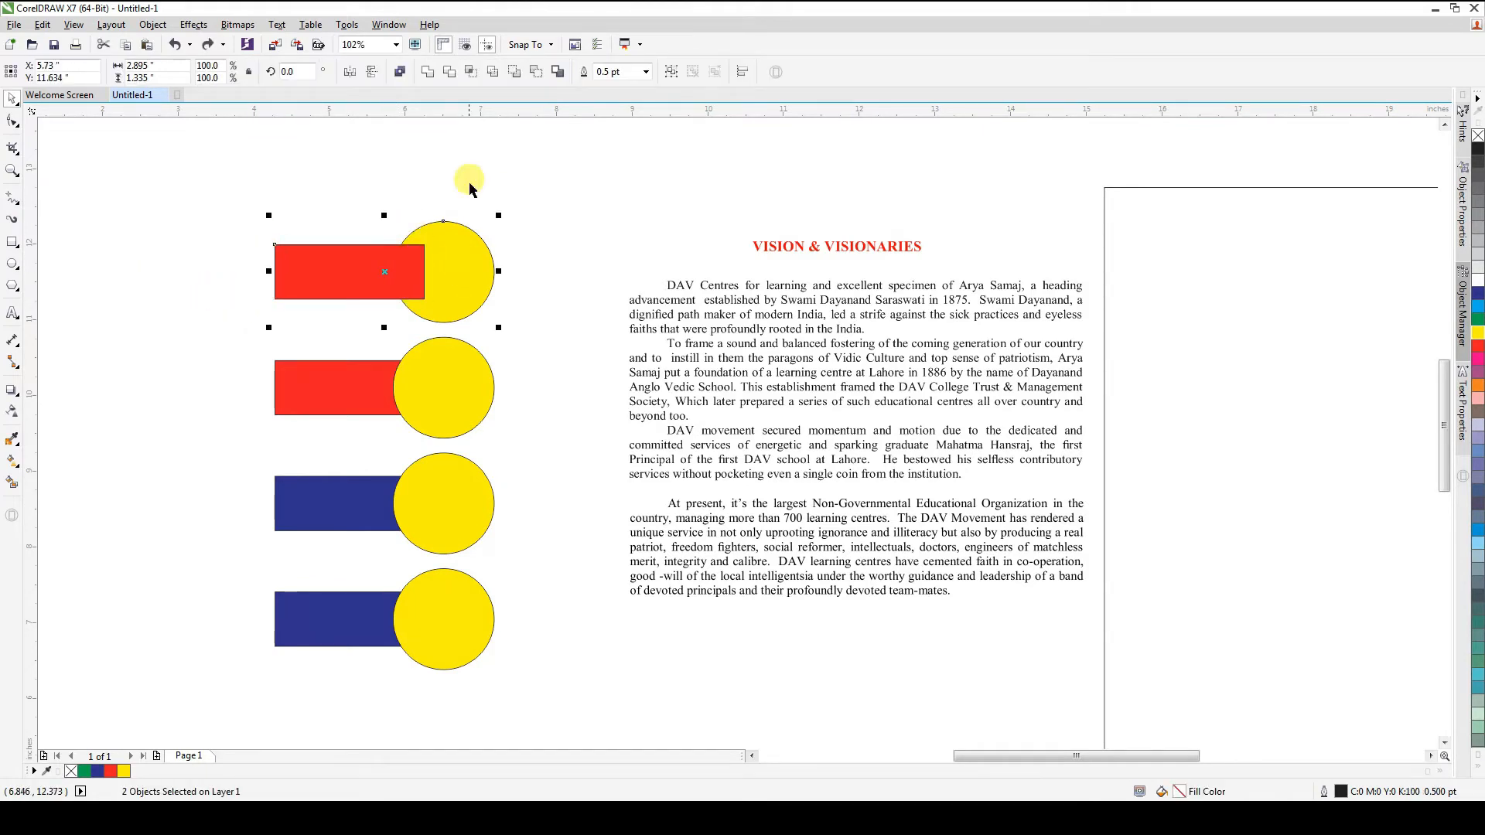
click(450, 73)
drag(463, 262, 606, 262)
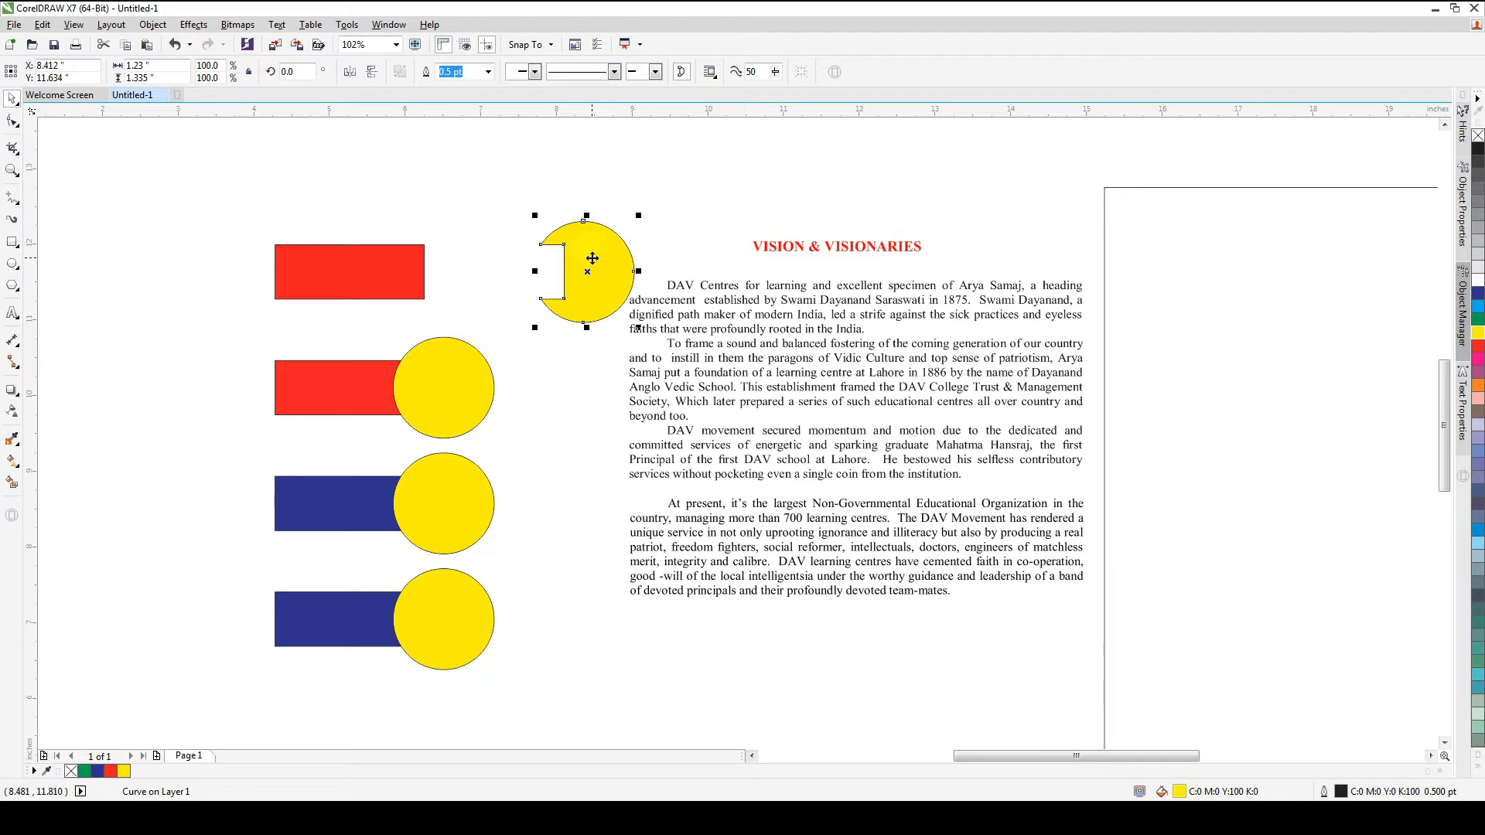
key(ctrl+z)
key(ctrl+z)
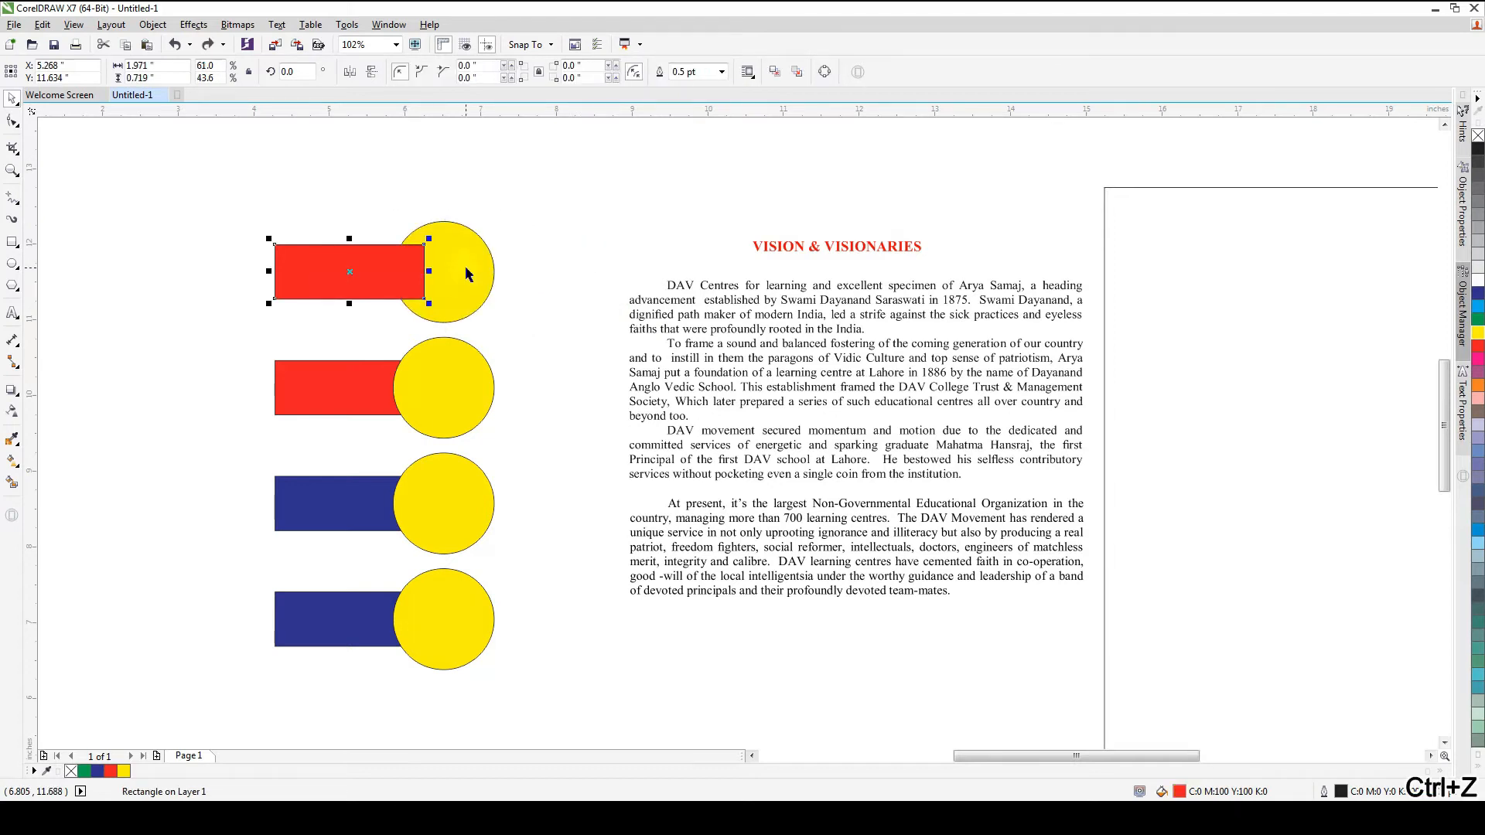
Repeat the trim of the top yellow circle by its red rectangle, shift the cut circle right again, and undo both
click(609, 188)
click(379, 278)
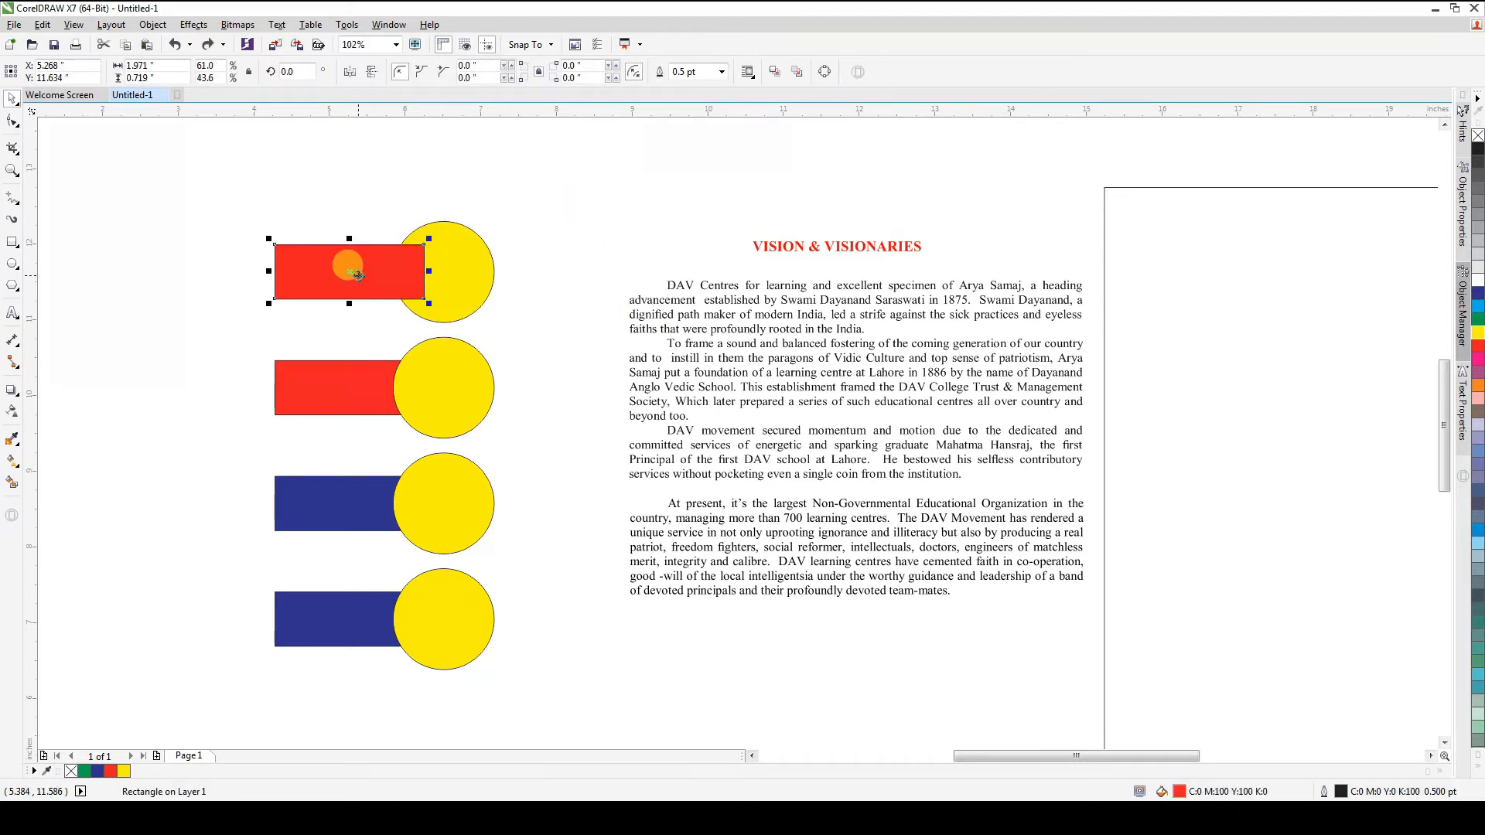
shift+click(451, 278)
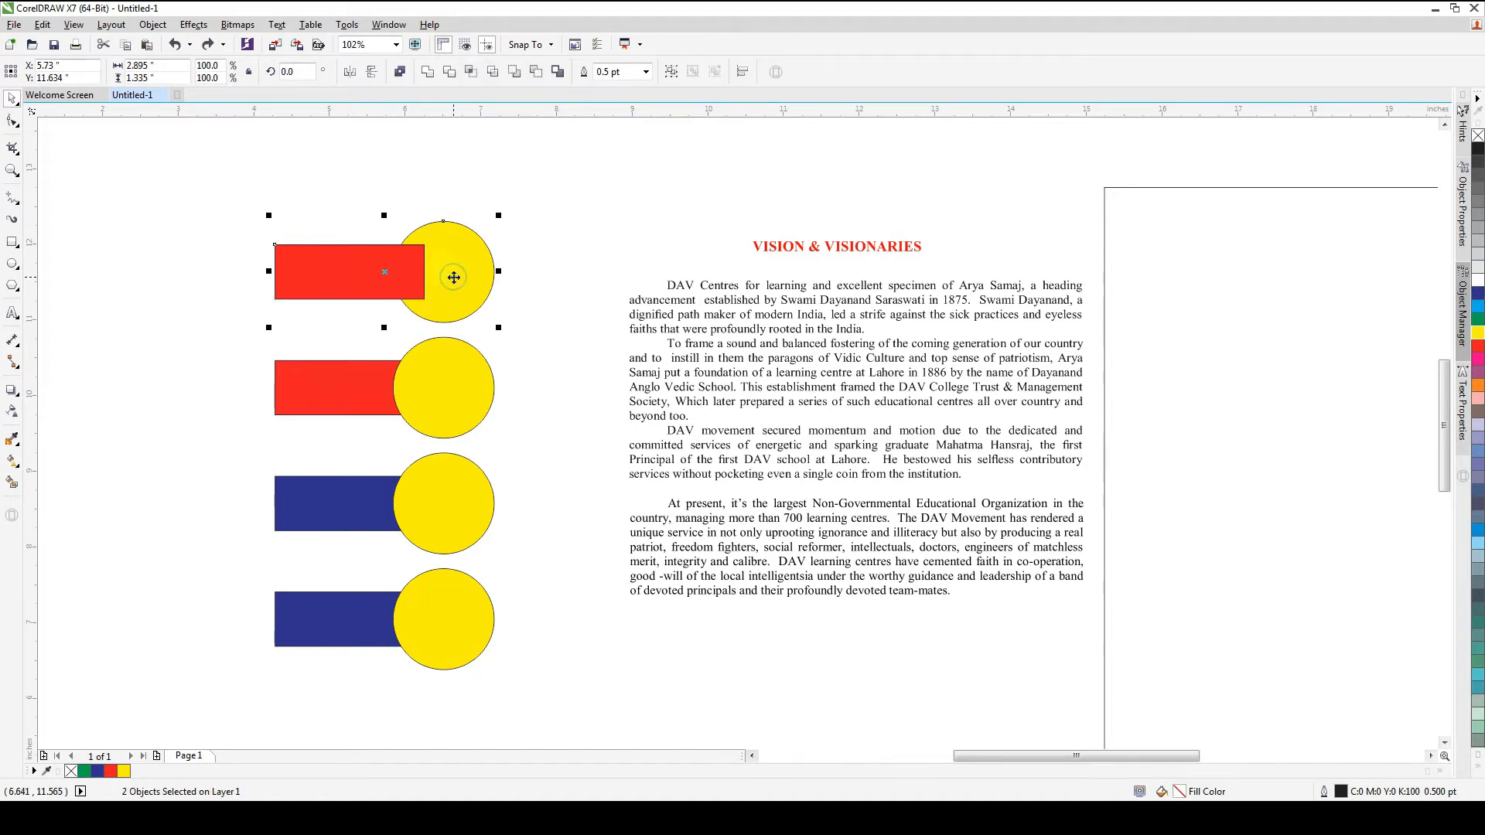
click(453, 72)
drag(482, 258, 587, 259)
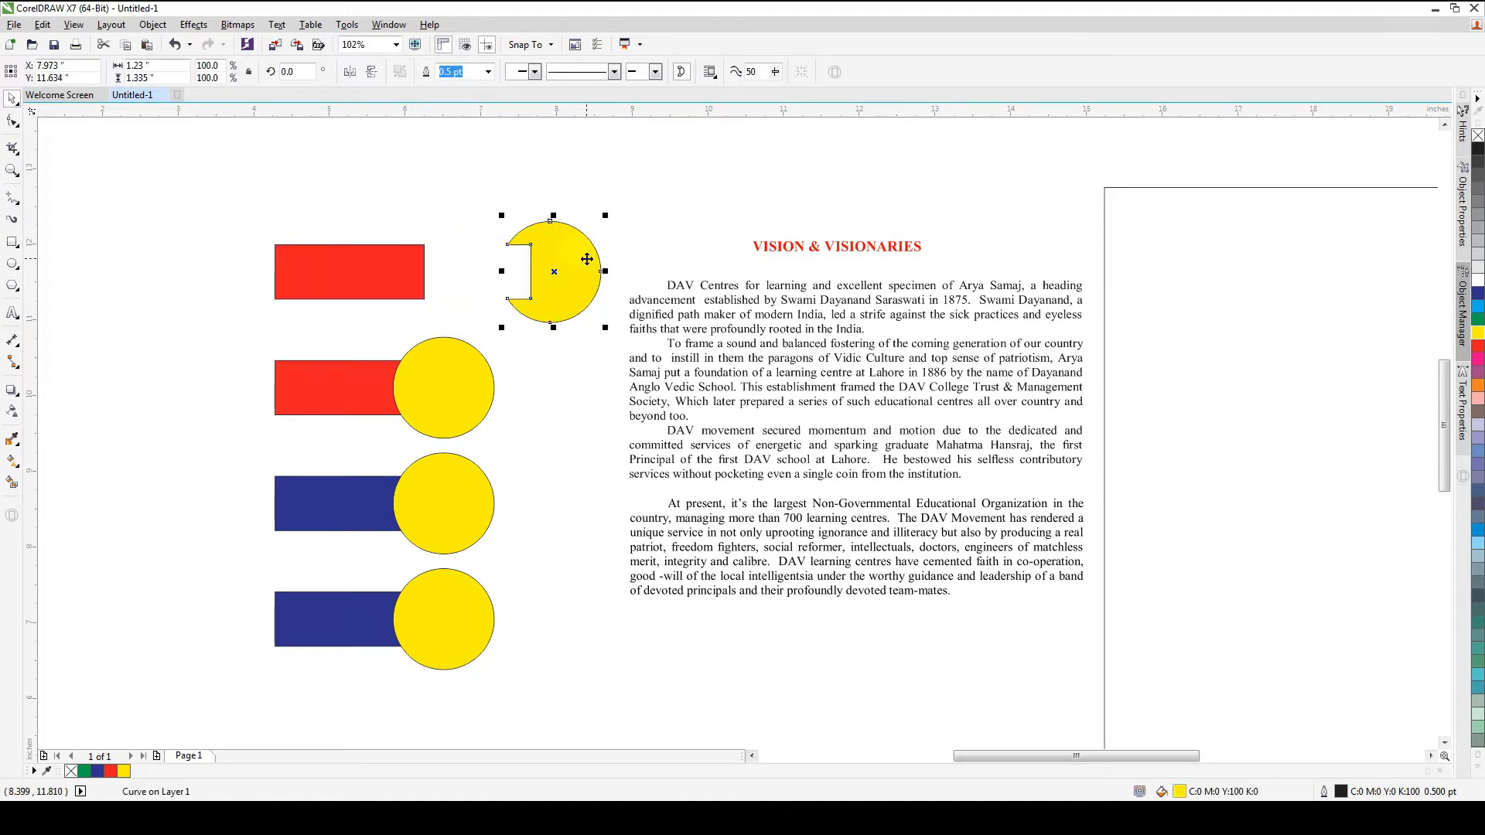
key(ctrl+z)
key(ctrl+z)
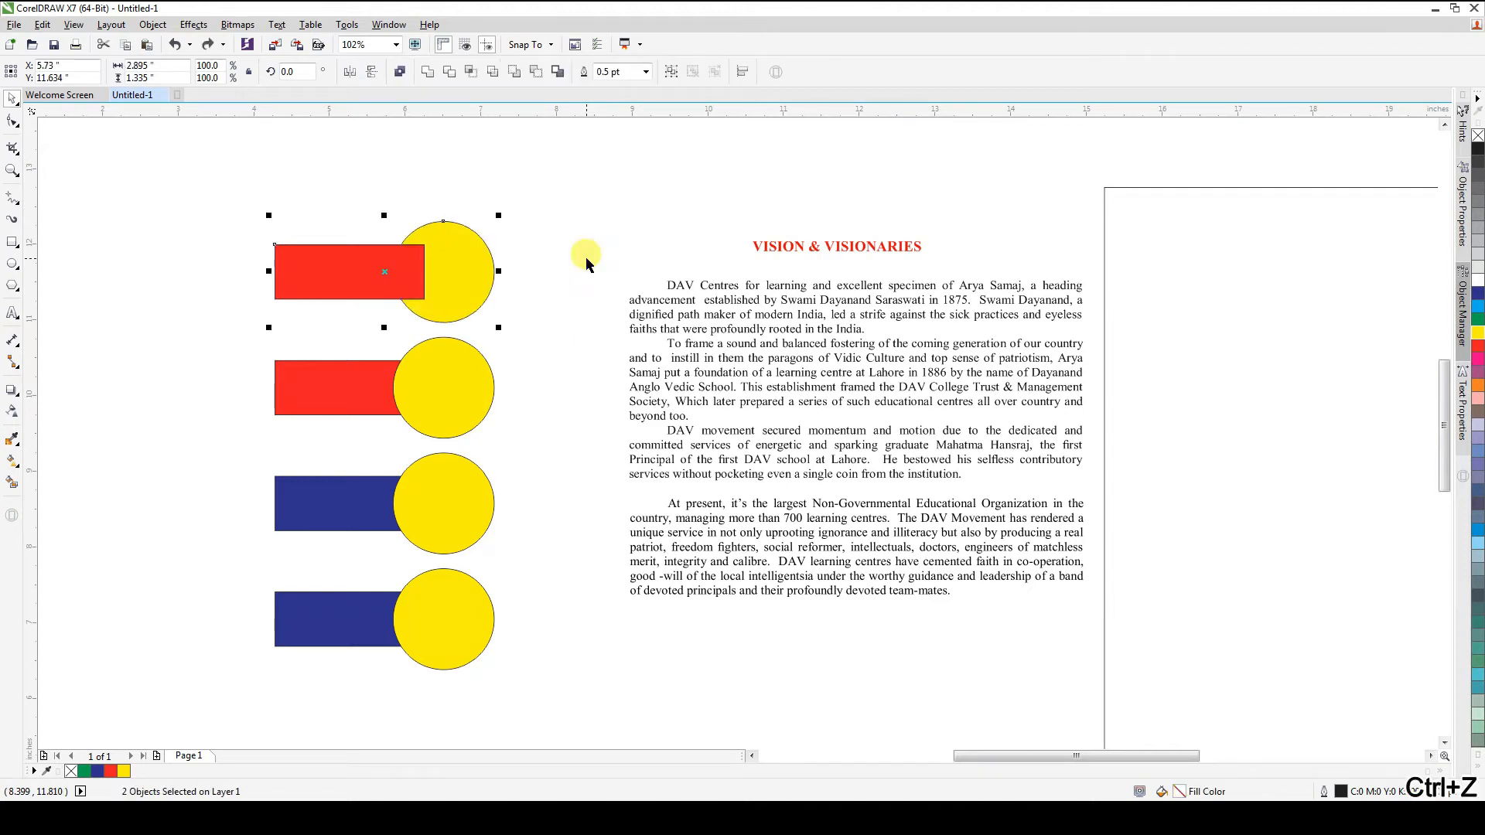
click(560, 256)
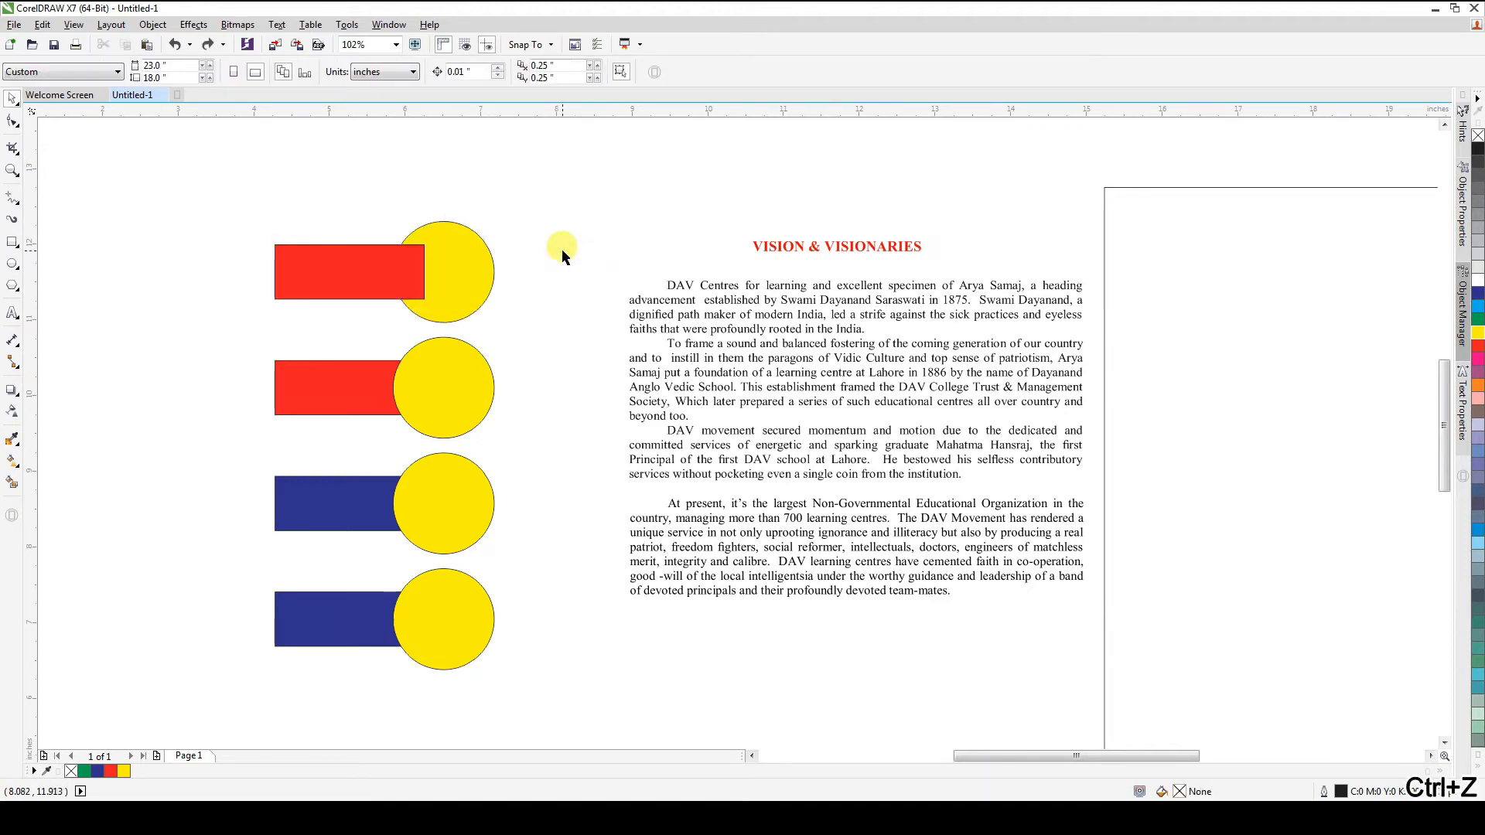
Trim the top red rectangle with the circle behind it, move the piece left, and undo both plus the circle's reordering
click(461, 276)
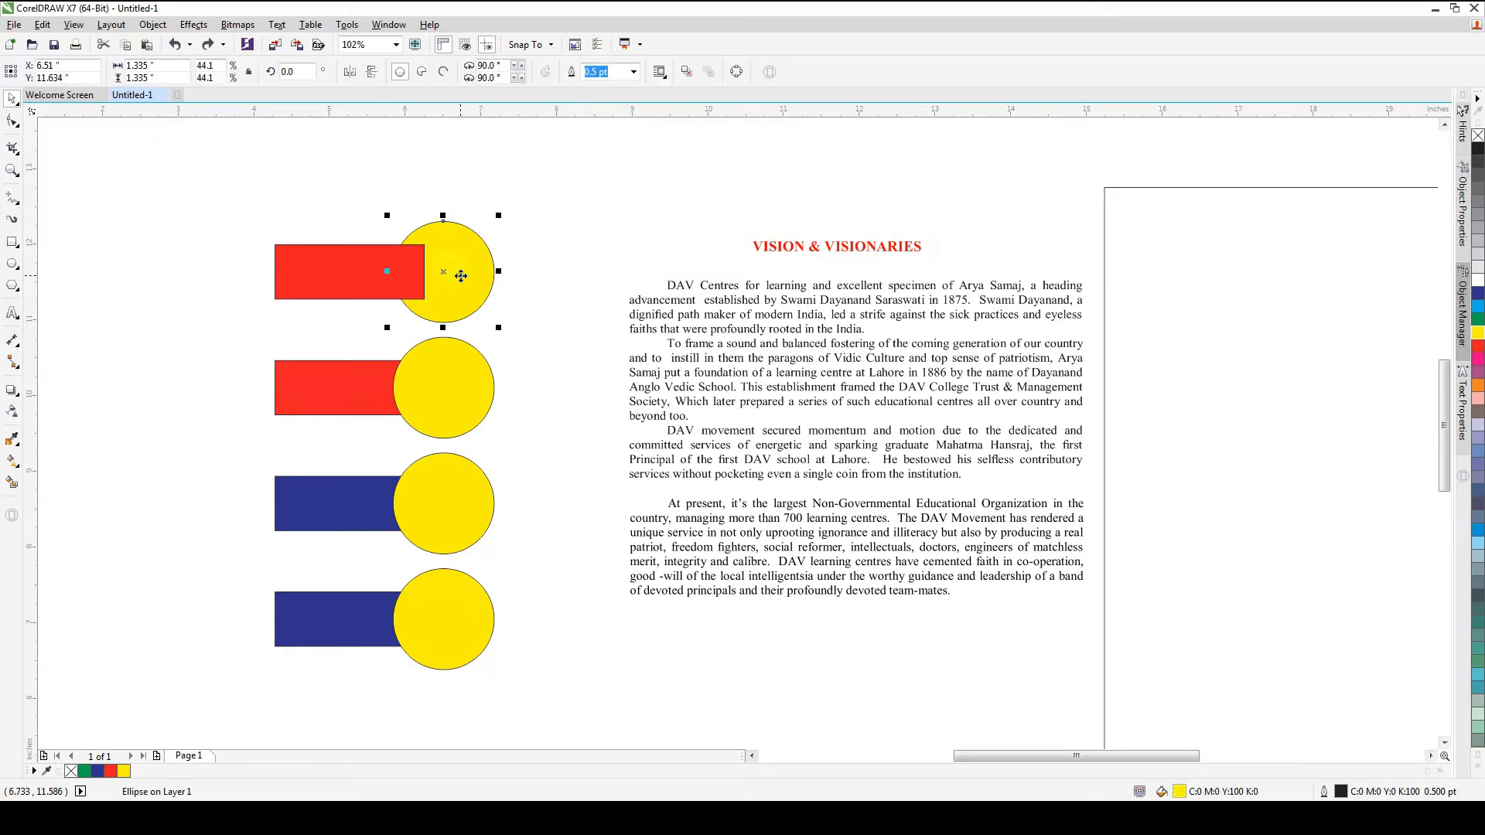
shift+click(315, 250)
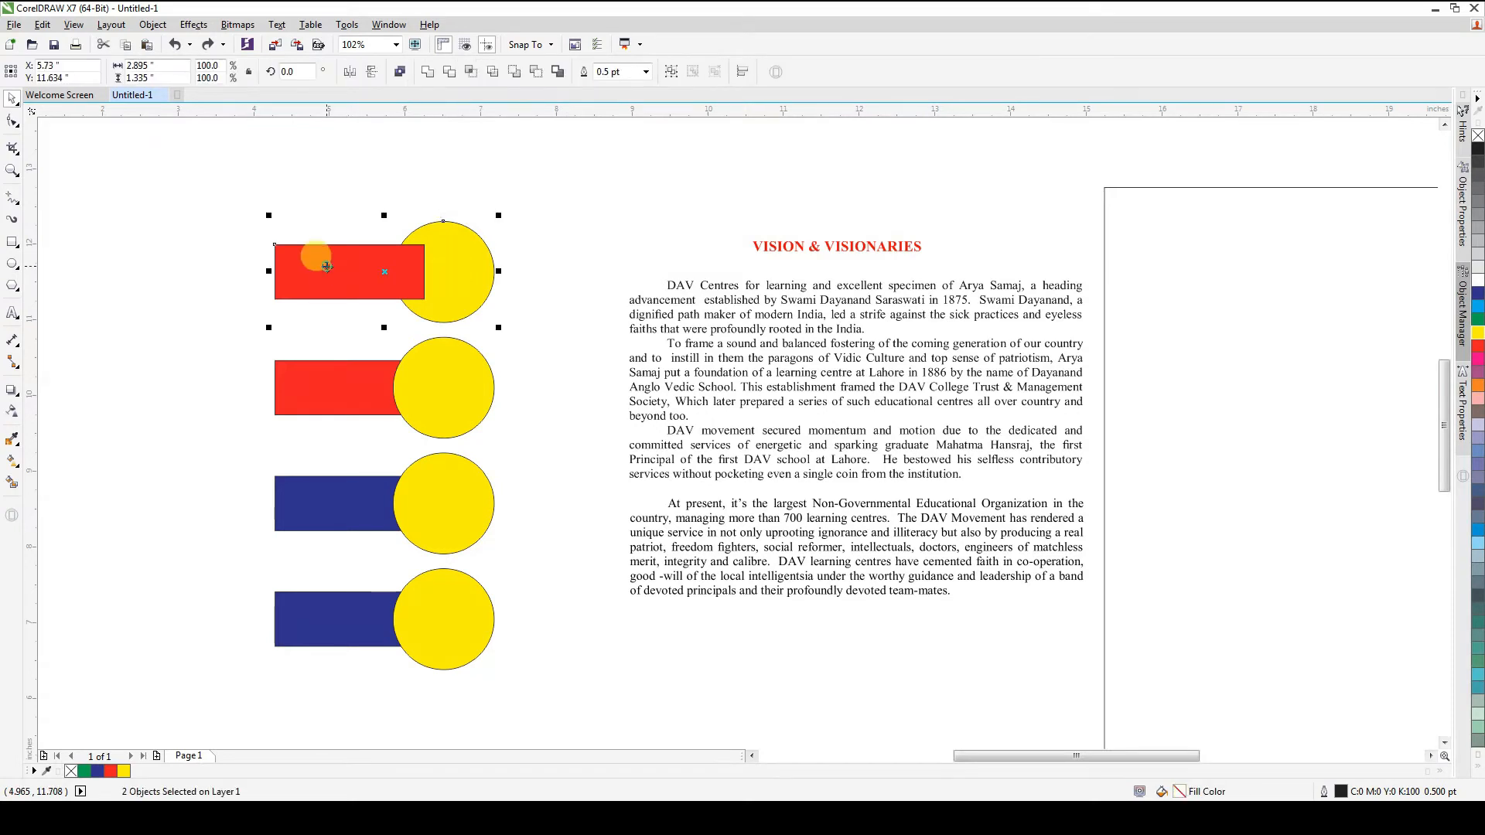
click(454, 72)
drag(381, 257, 235, 265)
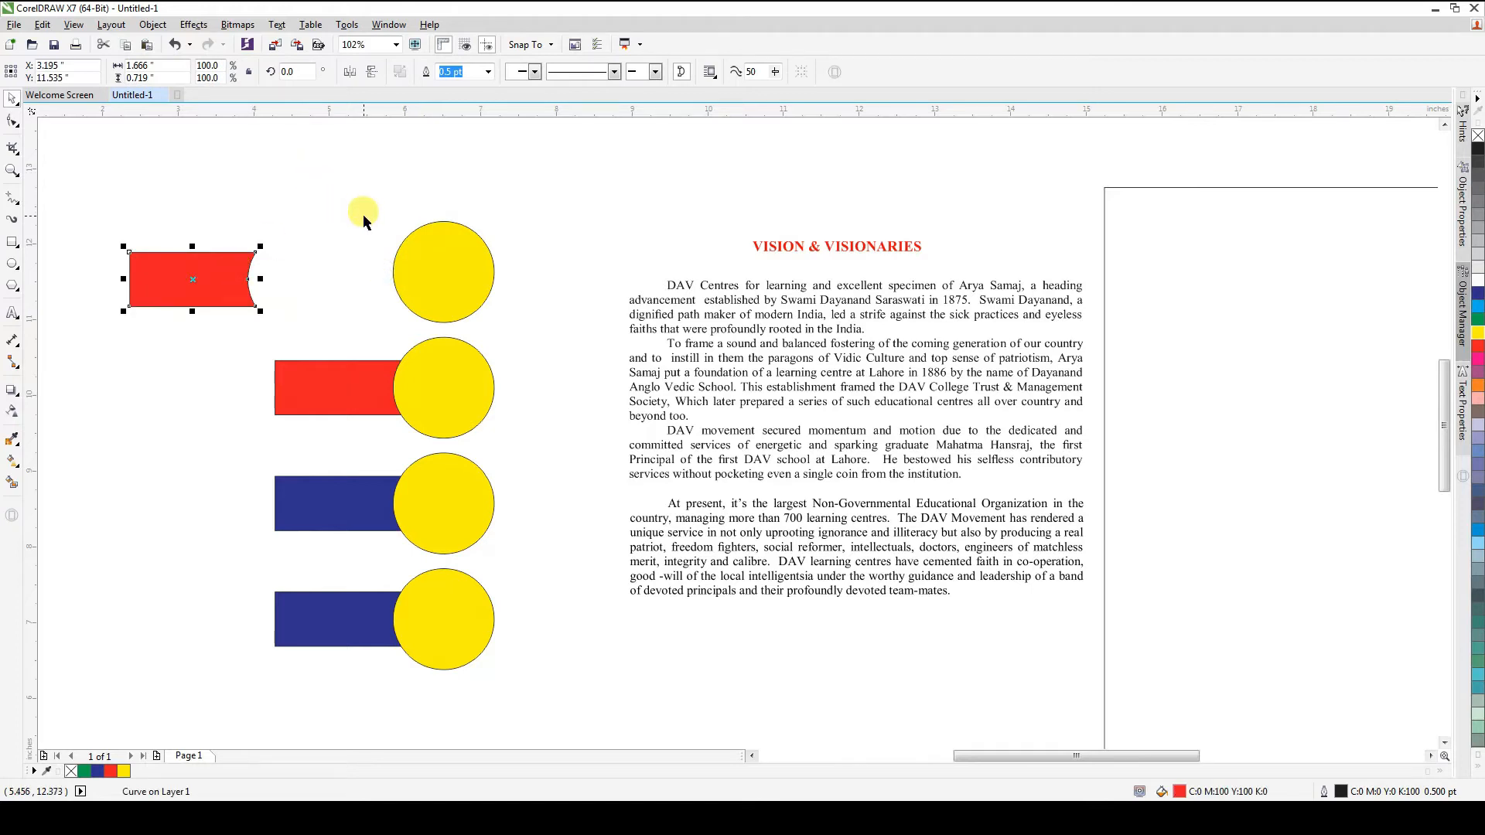
key(ctrl+z)
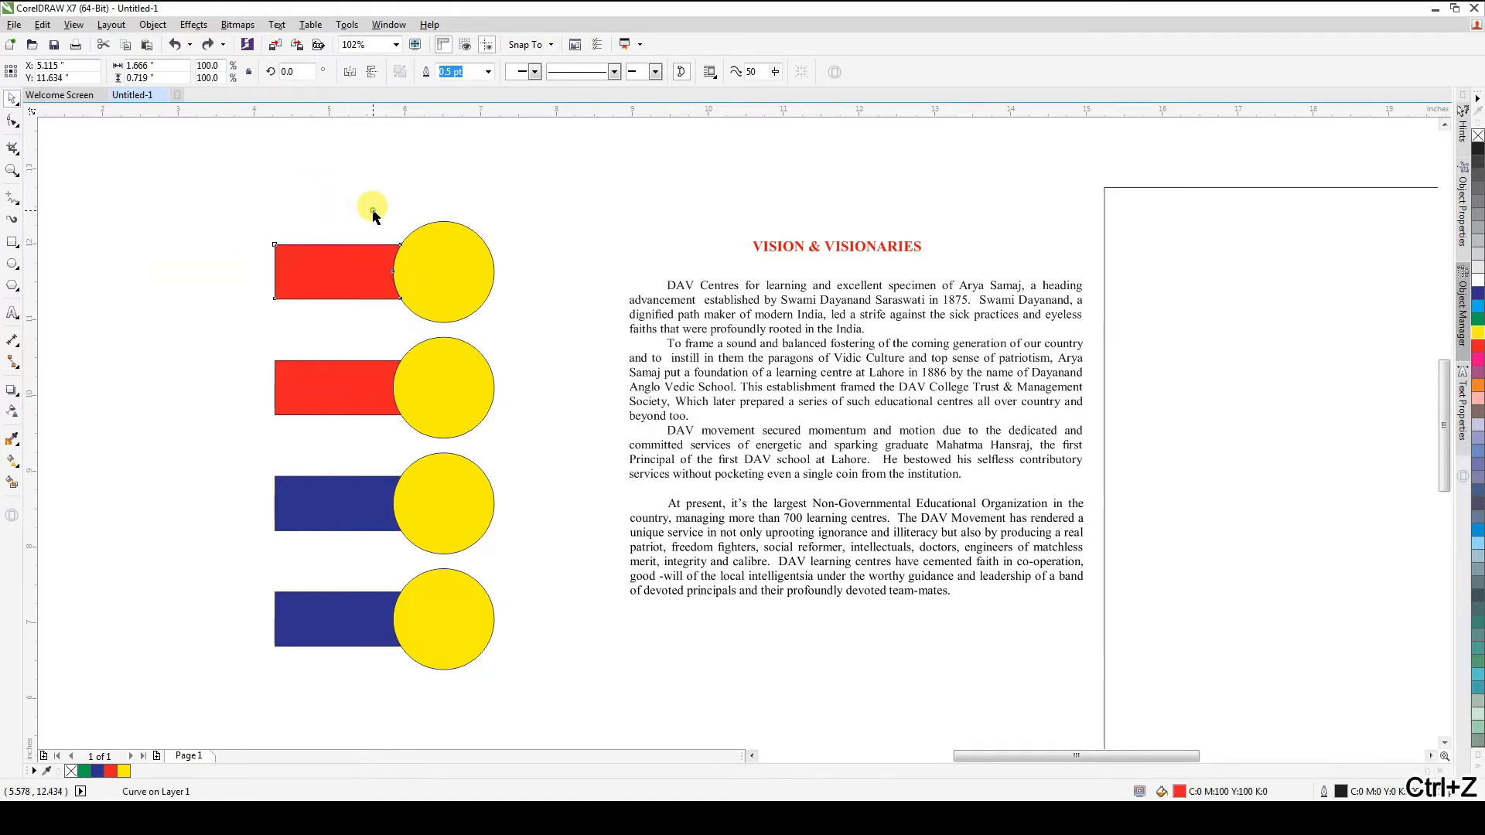
key(ctrl+z)
key(ctrl+z)
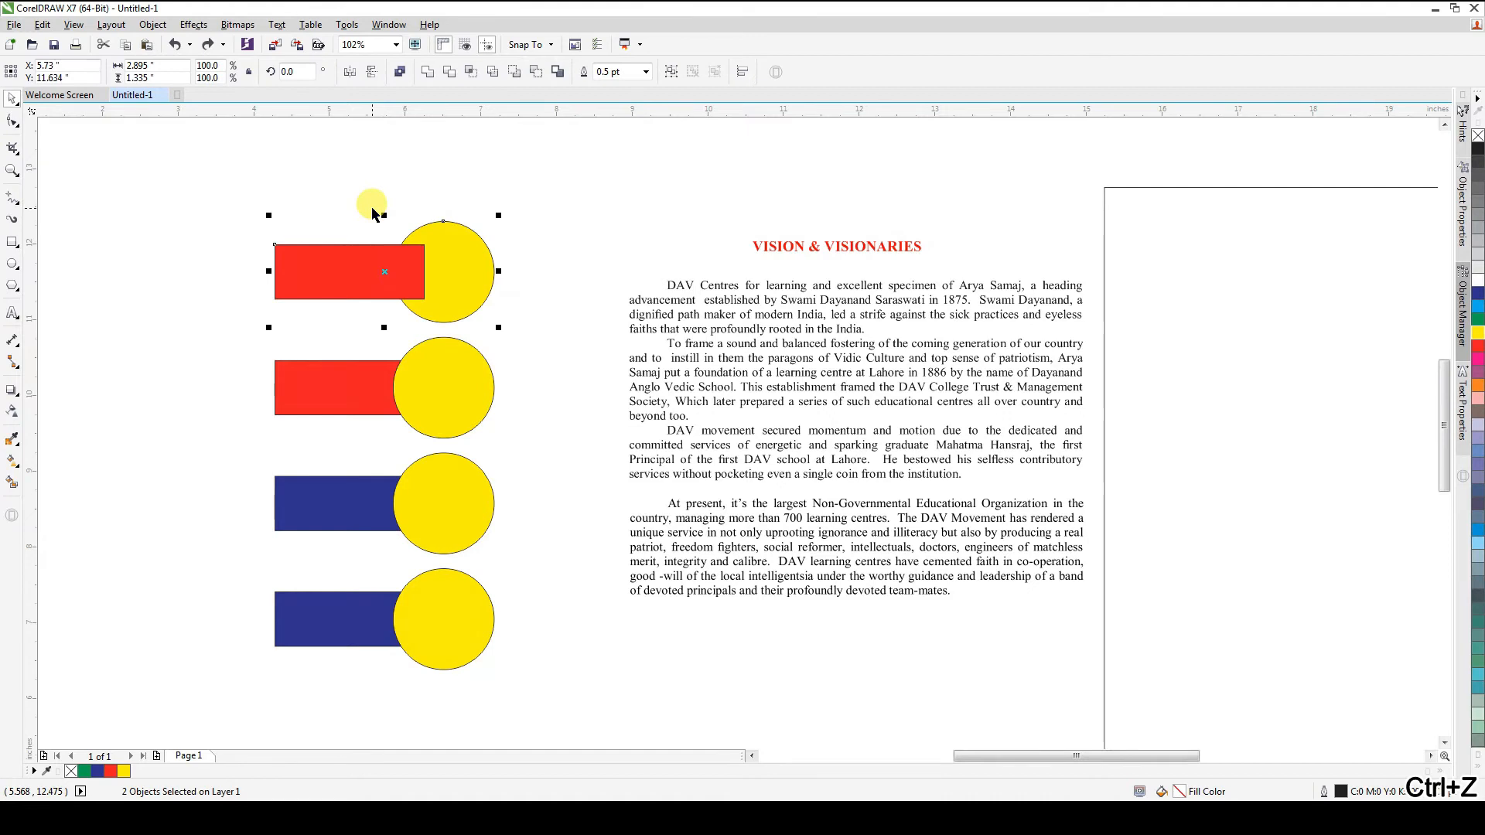
key(ctrl+z)
click(544, 222)
Draw a rectangle about 2.73 by 3.24 inches to the right of the portrait photo and round its corners
drag(732, 179, 1082, 495)
drag(421, 223, 664, 491)
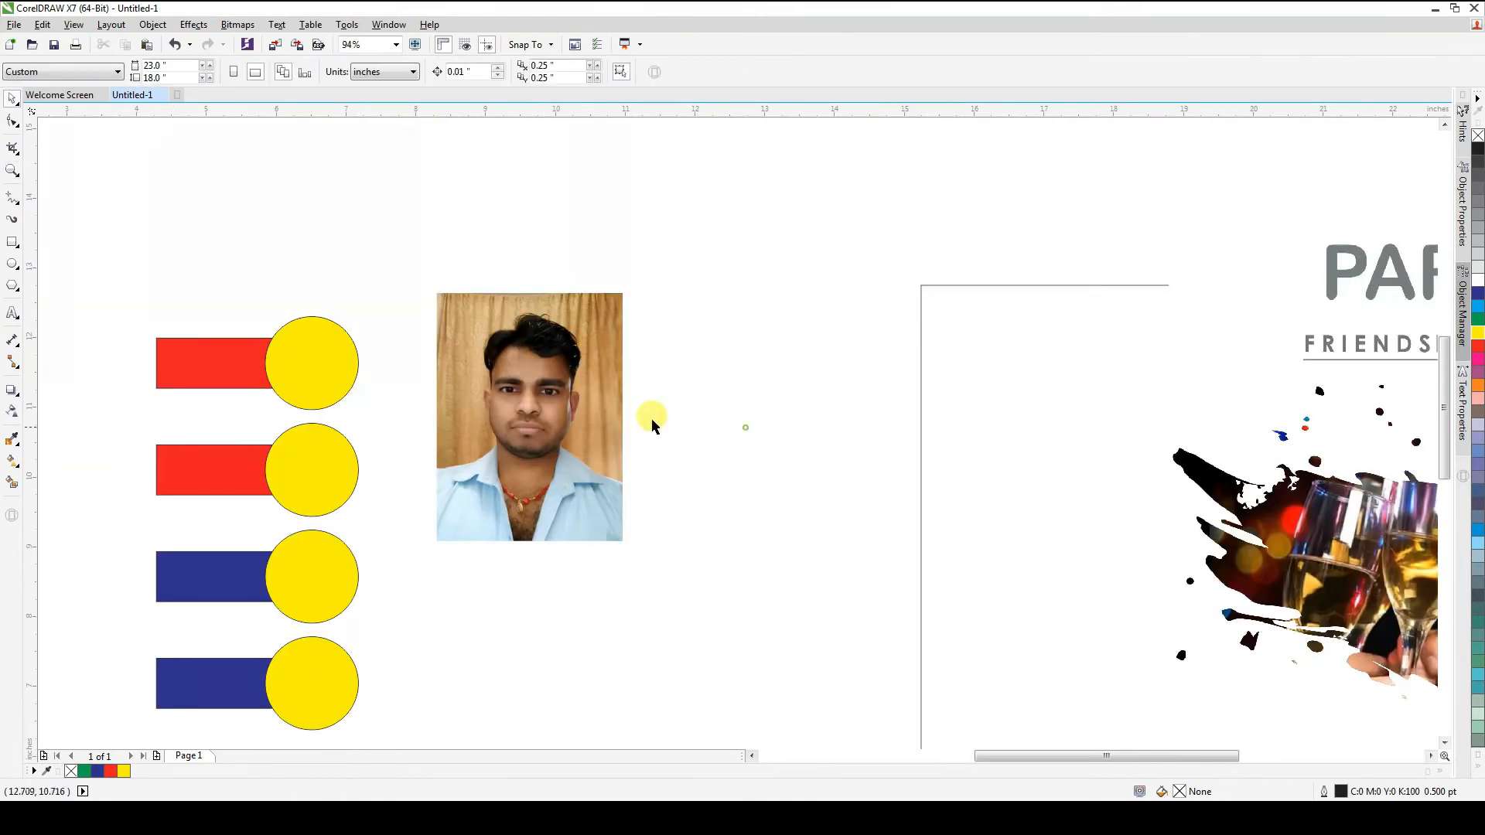
click(13, 242)
drag(652, 323, 842, 548)
key(space)
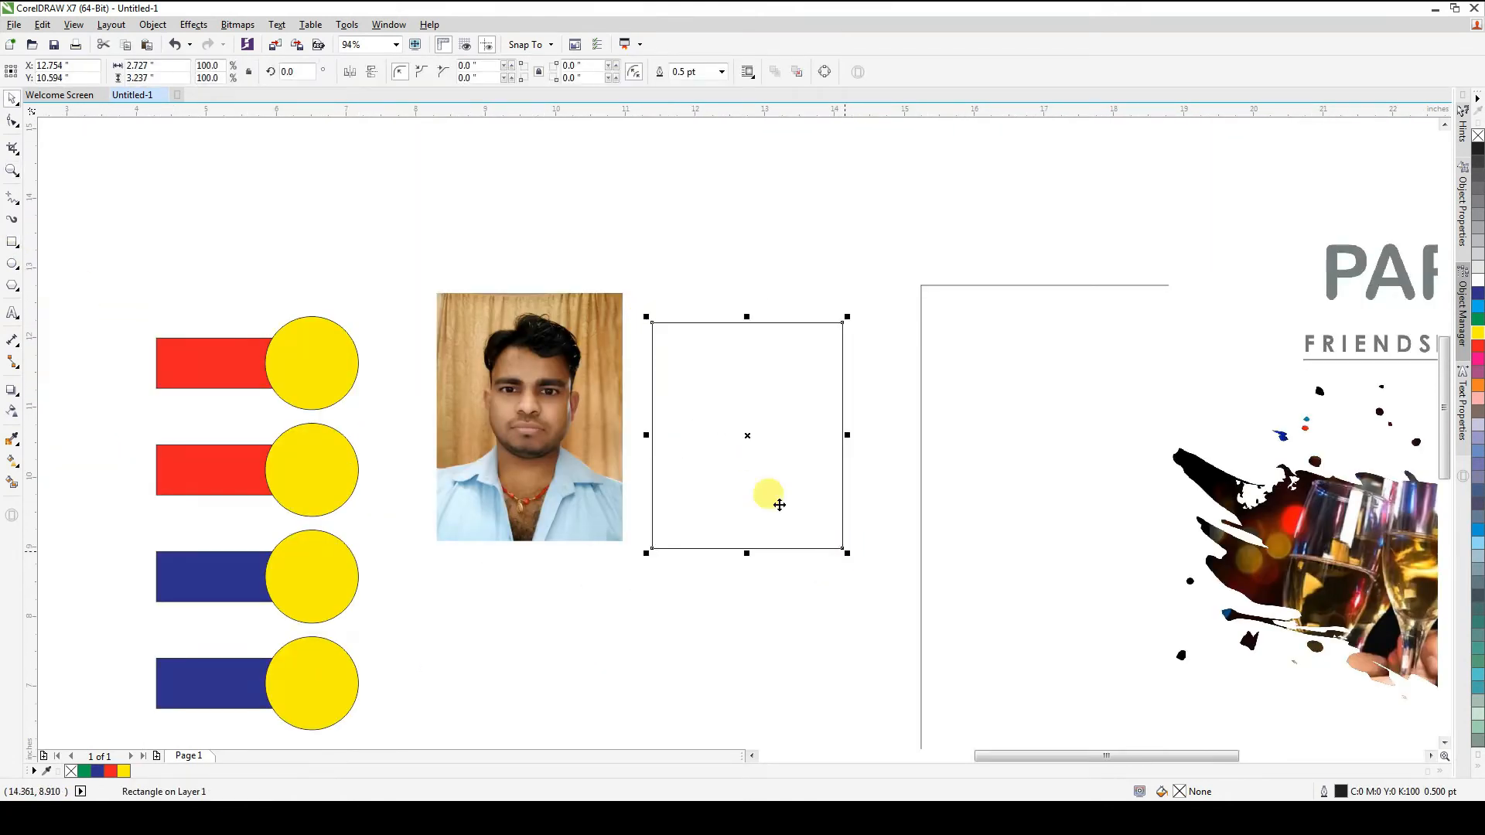
click(511, 65)
click(511, 65)
Scale the rounded rectangle from its centre to about 3.62 by 4.3 inches
key(z)
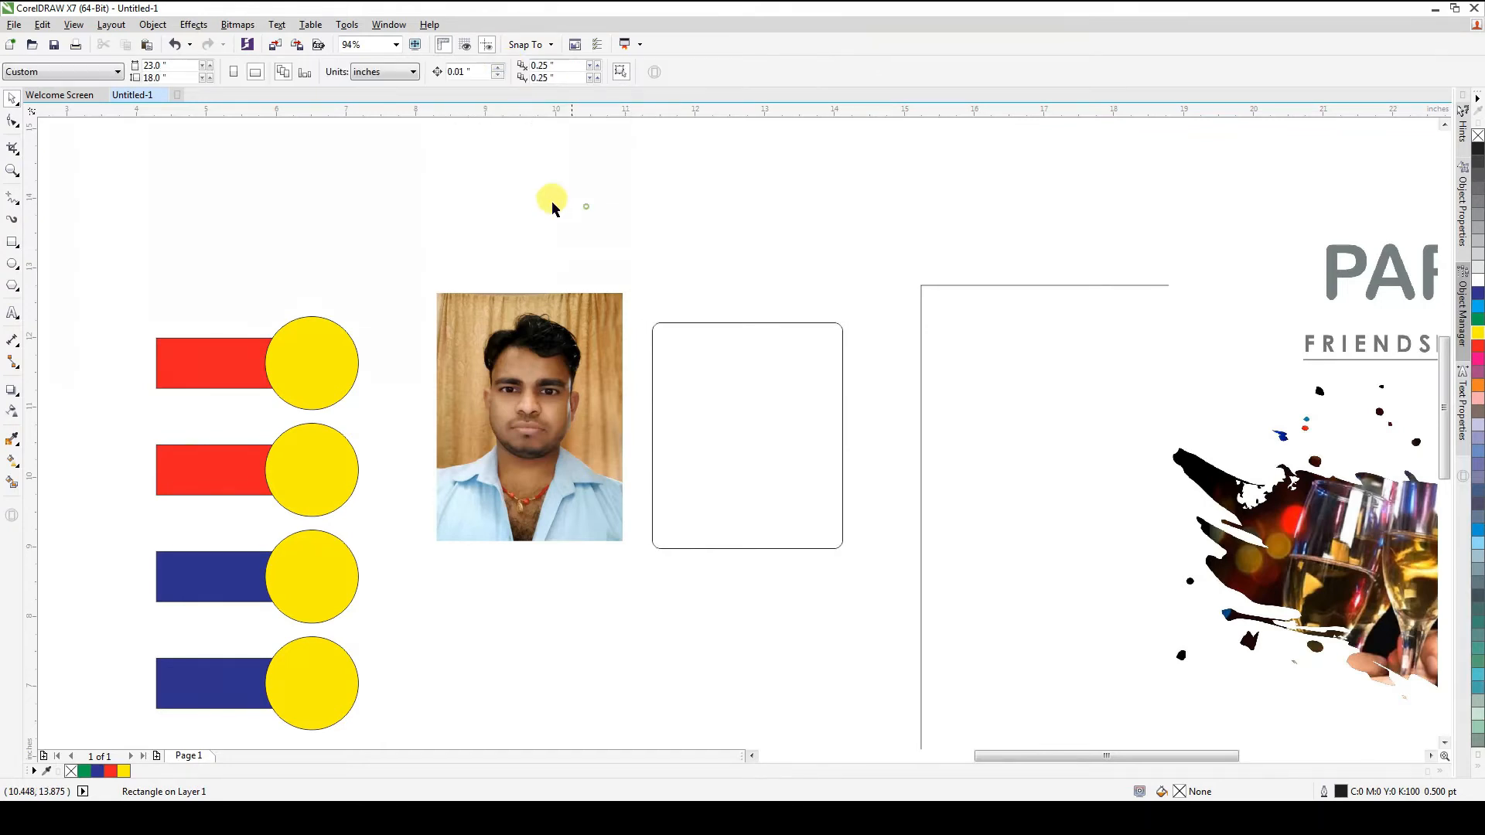
right_click(431, 238)
click(641, 426)
drag(830, 521, 882, 576)
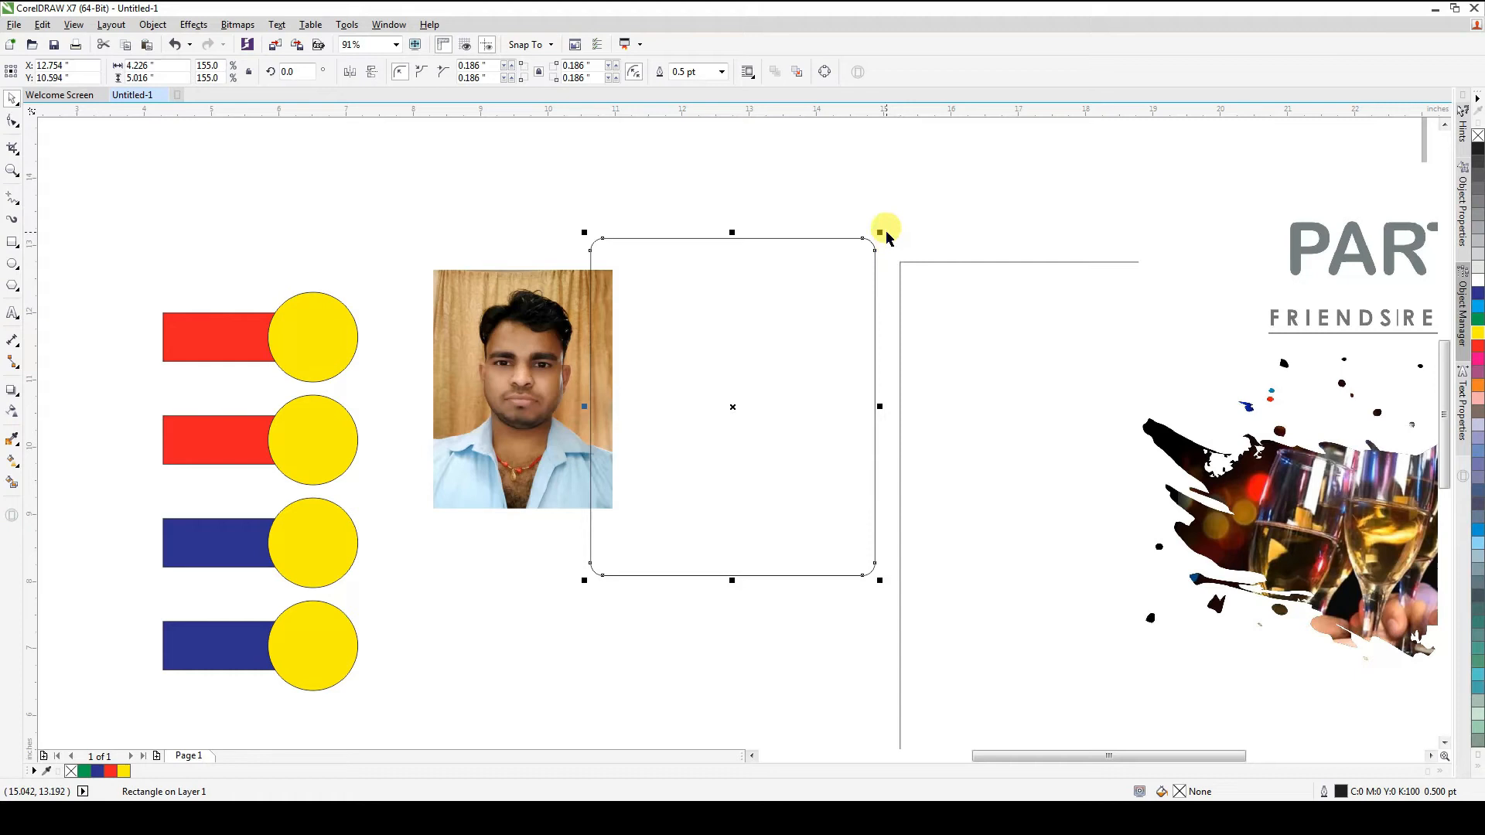
drag(880, 232, 859, 256)
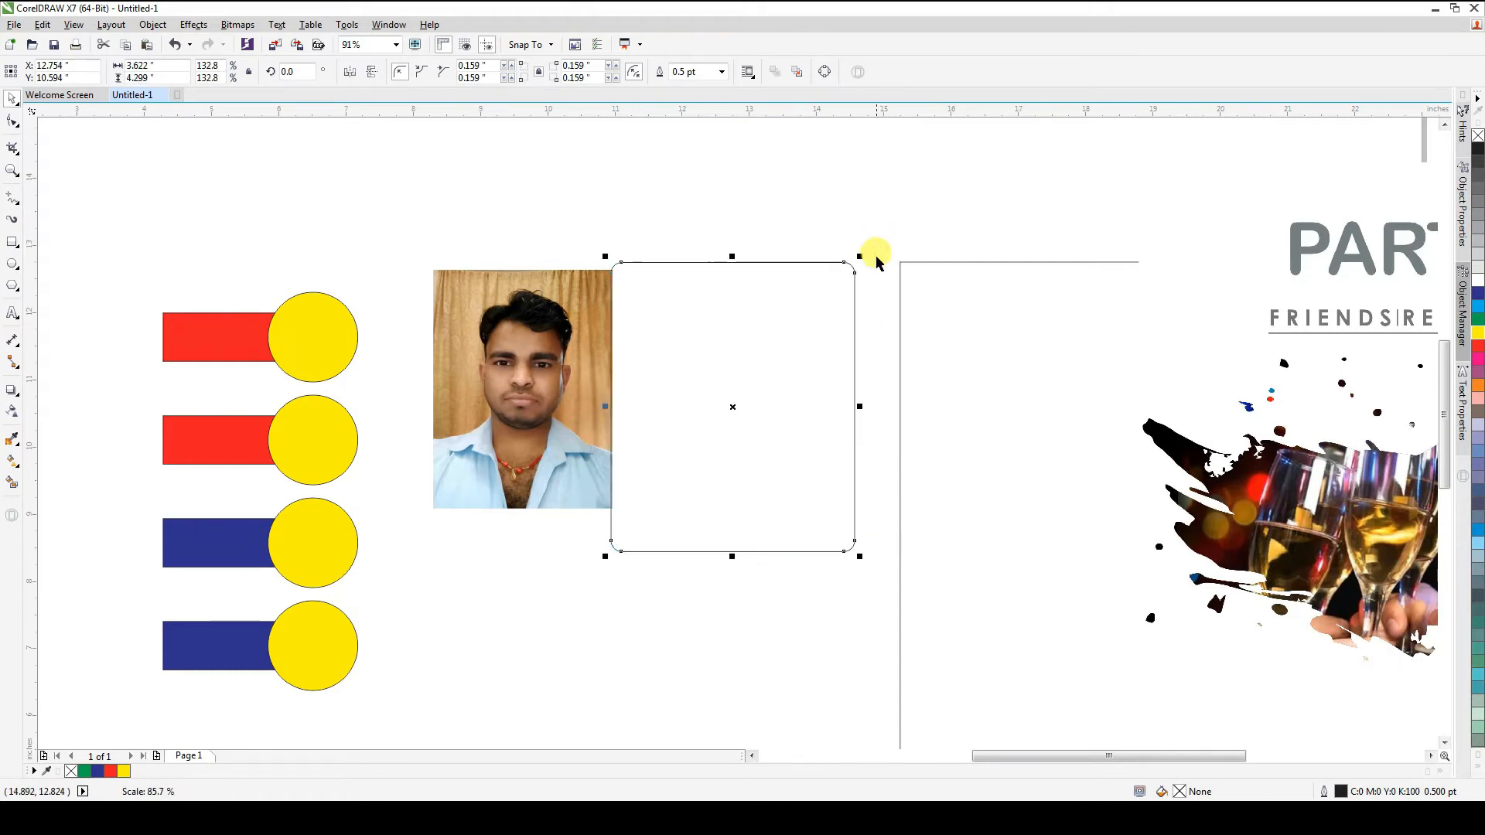
Enlarge the portrait photo to about 4.04 by 5.39 inches and move it to the left of the rounded rectangle
click(567, 351)
drag(613, 508, 698, 572)
drag(531, 413, 492, 456)
click(371, 219)
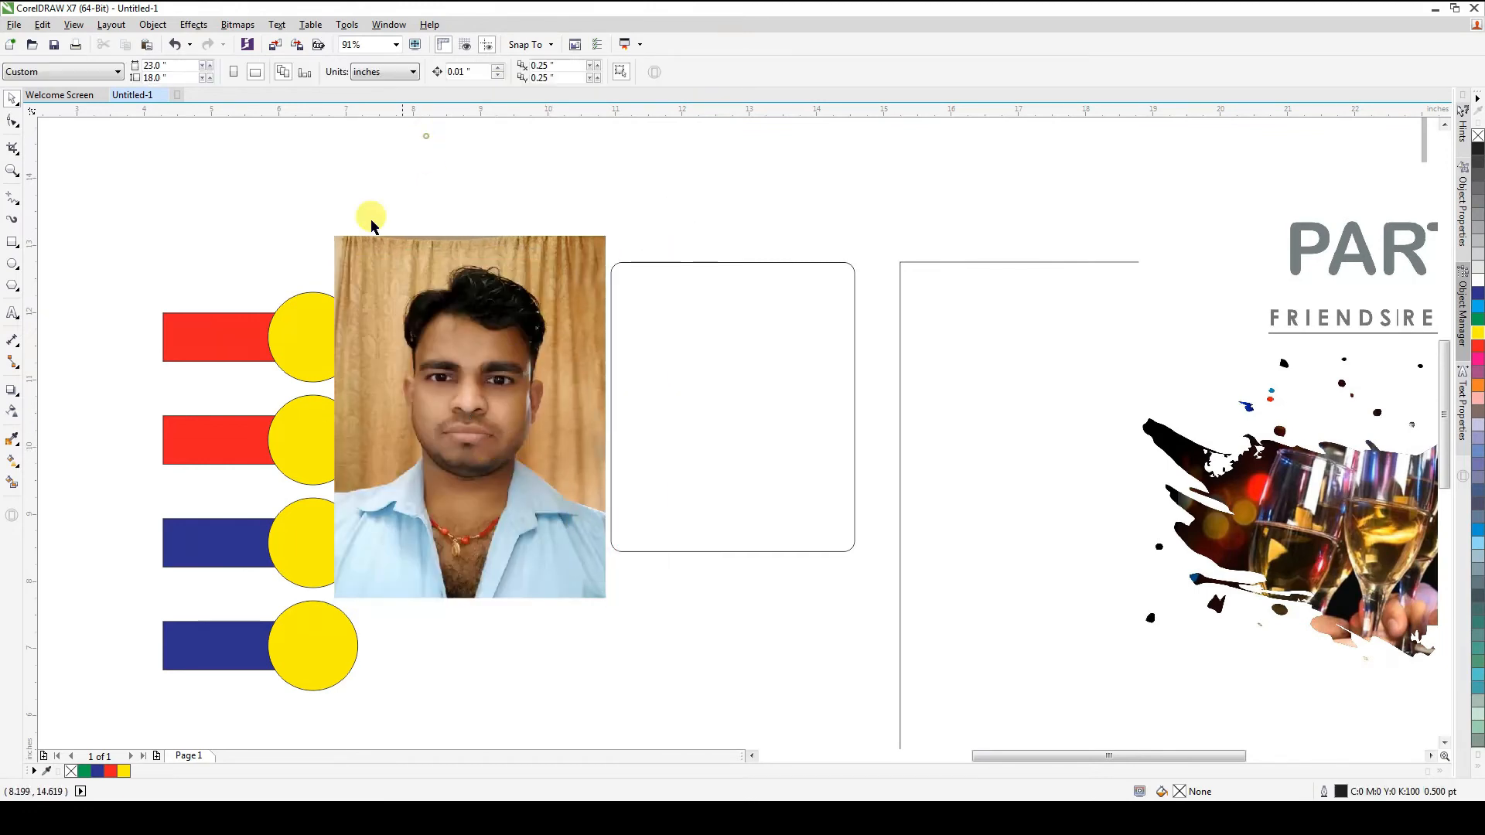
Centre the portrait photo horizontally and vertically on the rounded rectangle
click(583, 371)
shift+click(668, 340)
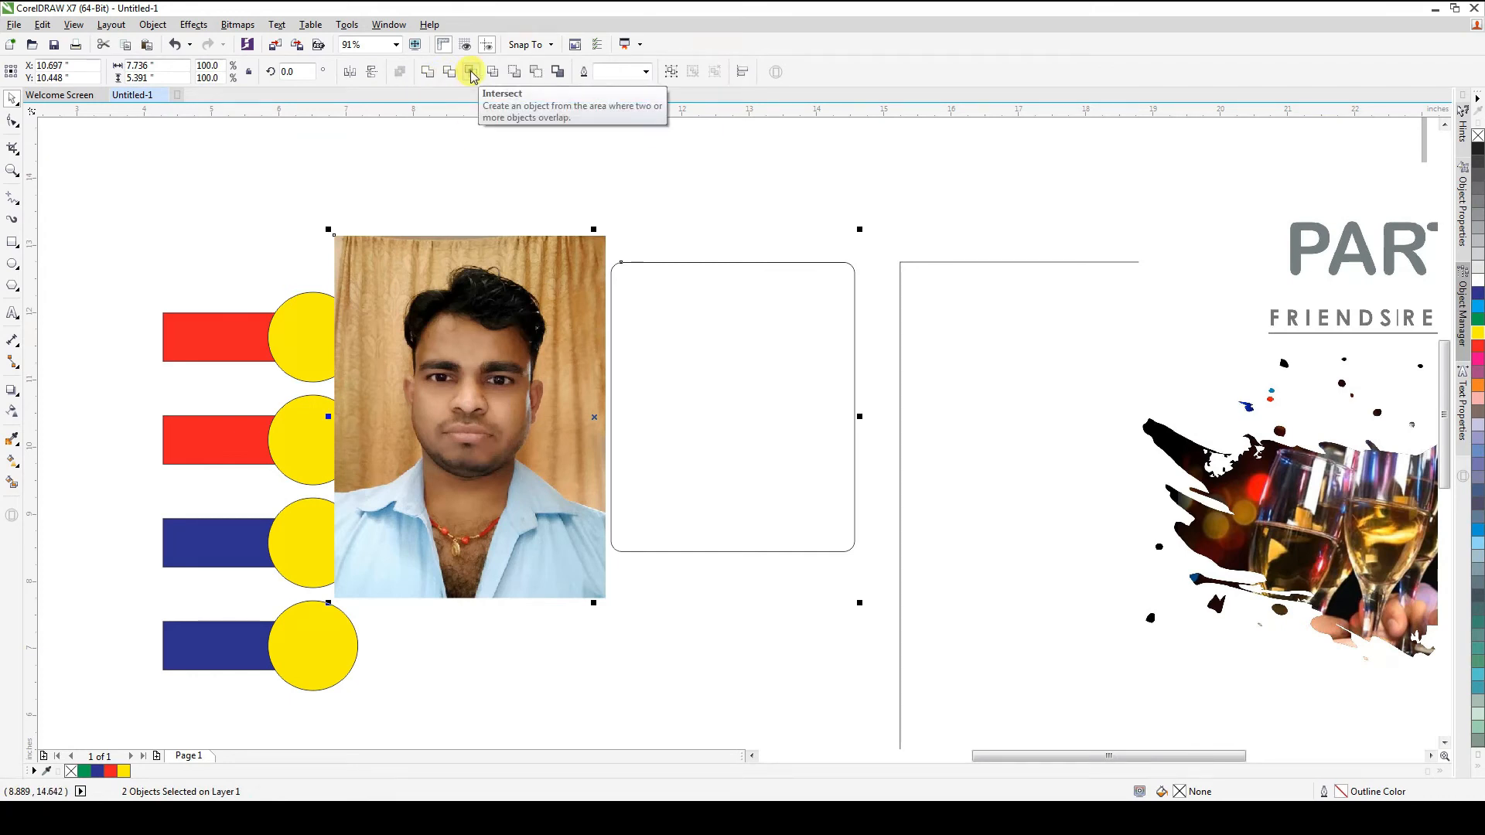
click(580, 178)
click(529, 337)
click(673, 175)
click(528, 310)
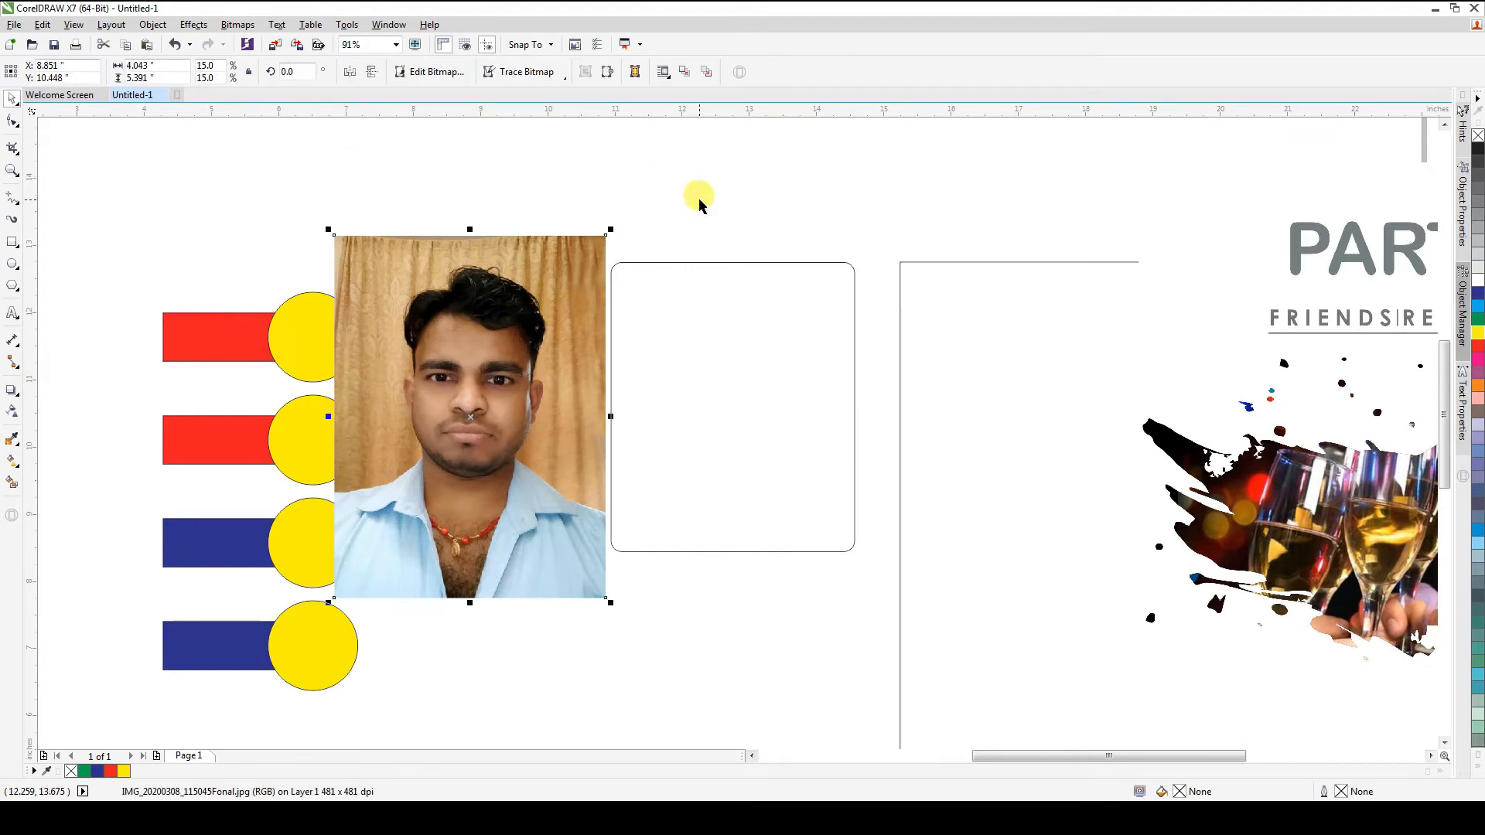
shift+click(689, 322)
key(c)
key(e)
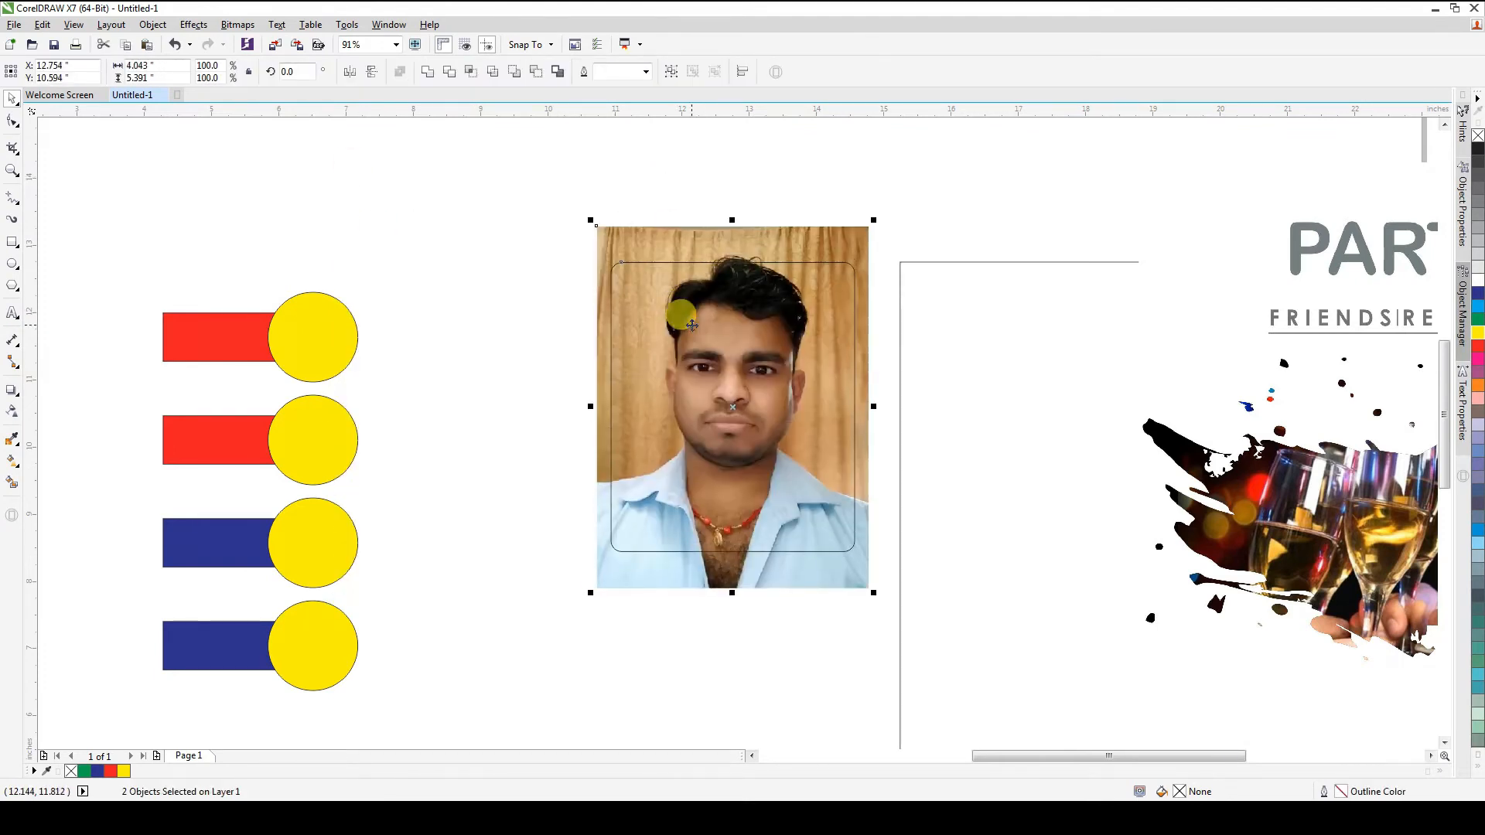
click(695, 182)
Move the rounded rectangle up by about 0.28 inches over the portrait photo to frame the head and shoulders
key(F2)
drag(517, 166, 1026, 652)
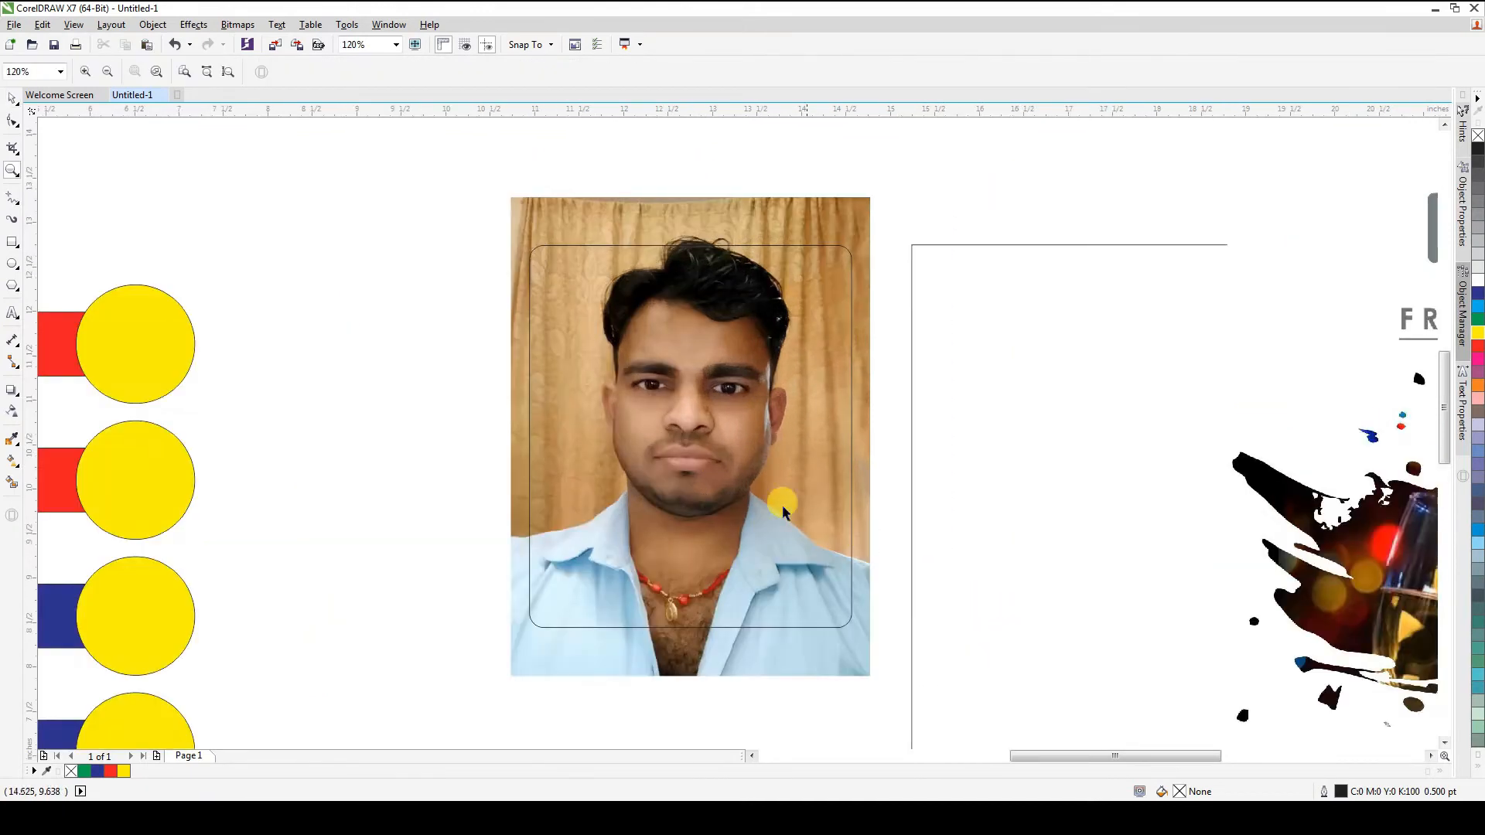
click(751, 496)
click(828, 647)
click(401, 331)
click(683, 385)
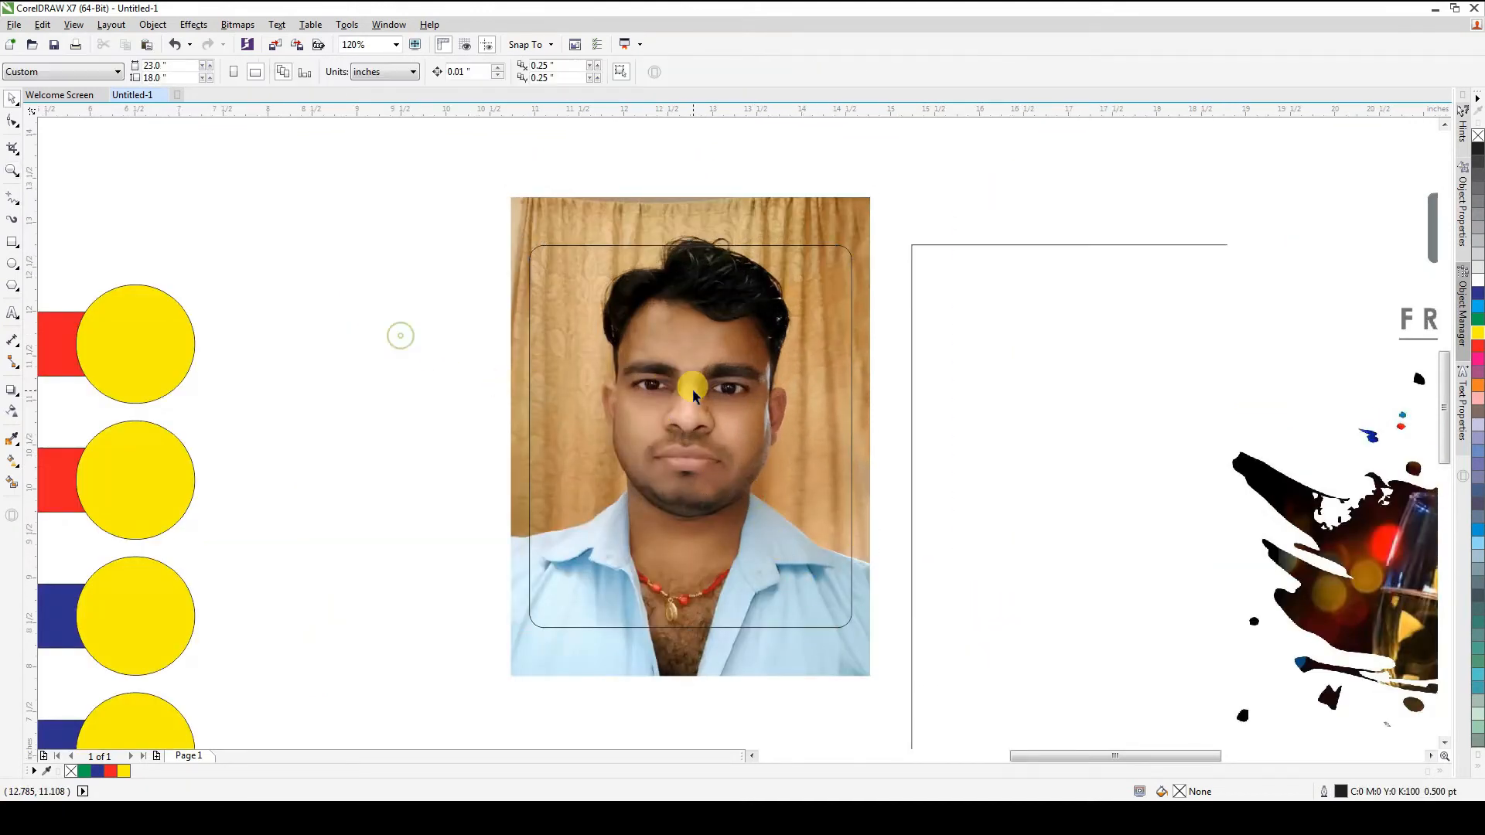
drag(730, 376, 730, 352)
click(424, 348)
PowerClip the portrait photo inside the rounded rectangle
click(790, 528)
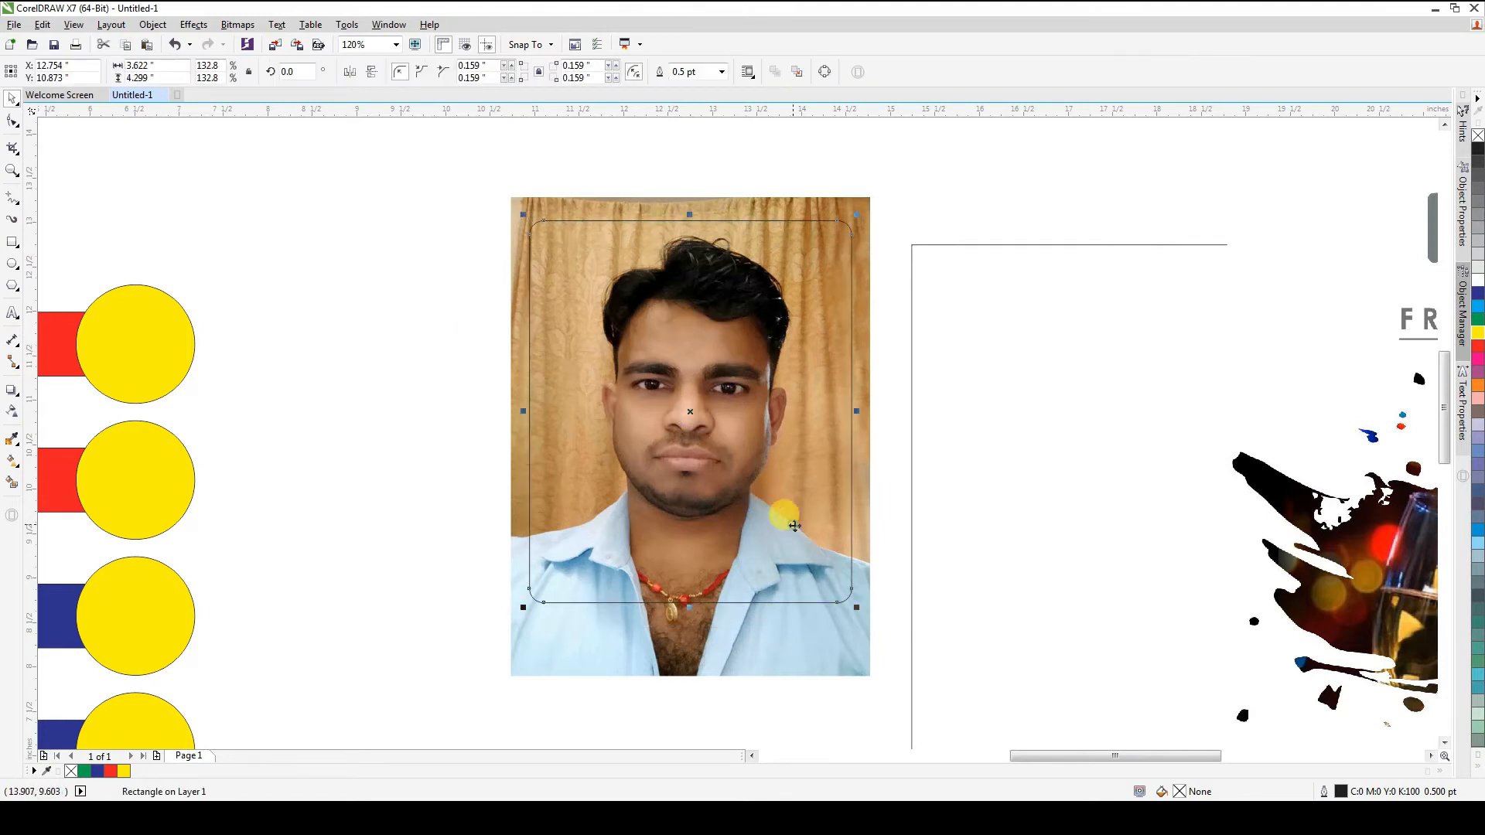
click(839, 648)
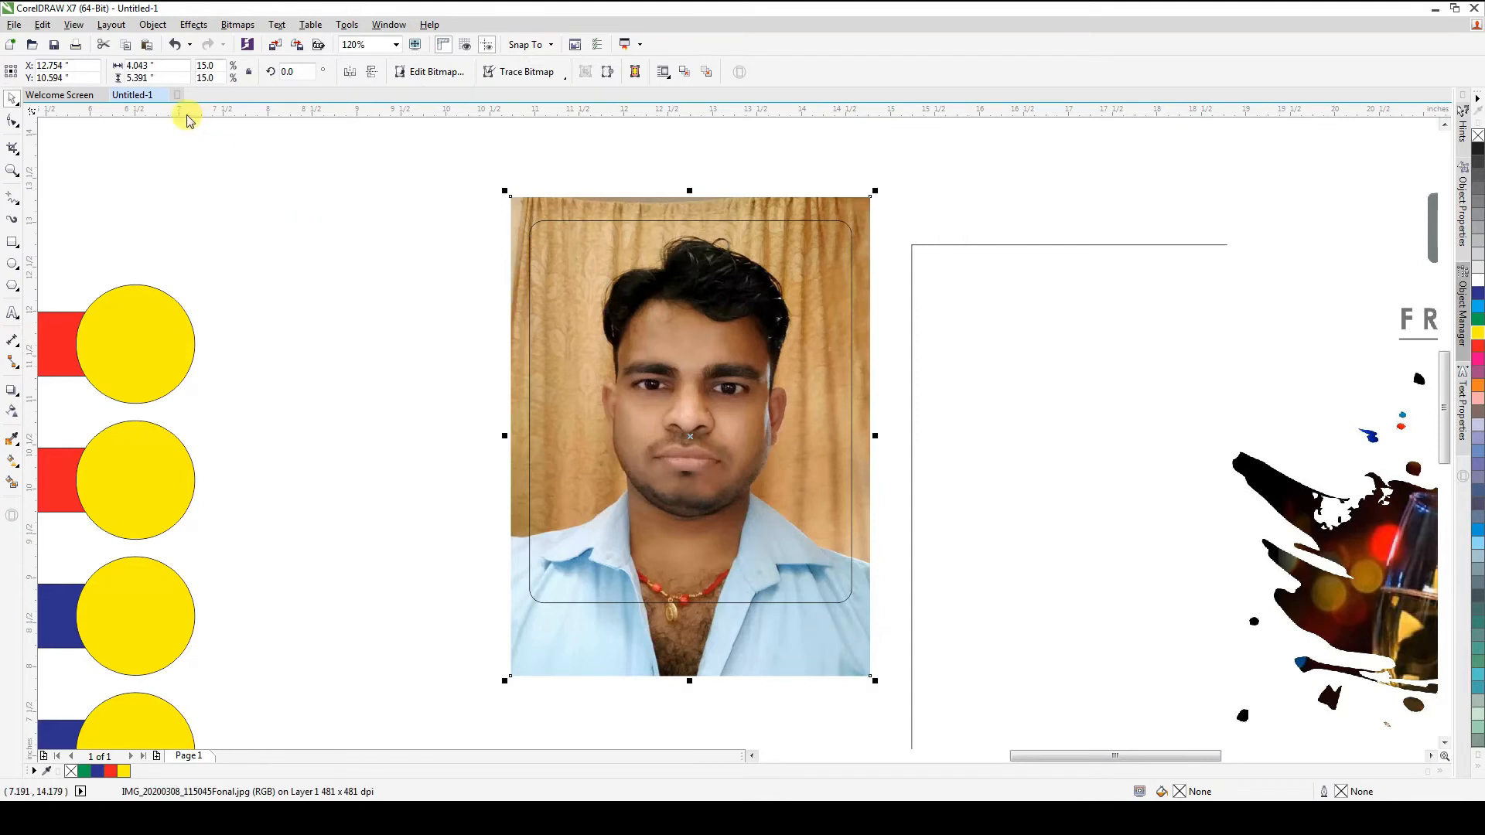
click(152, 24)
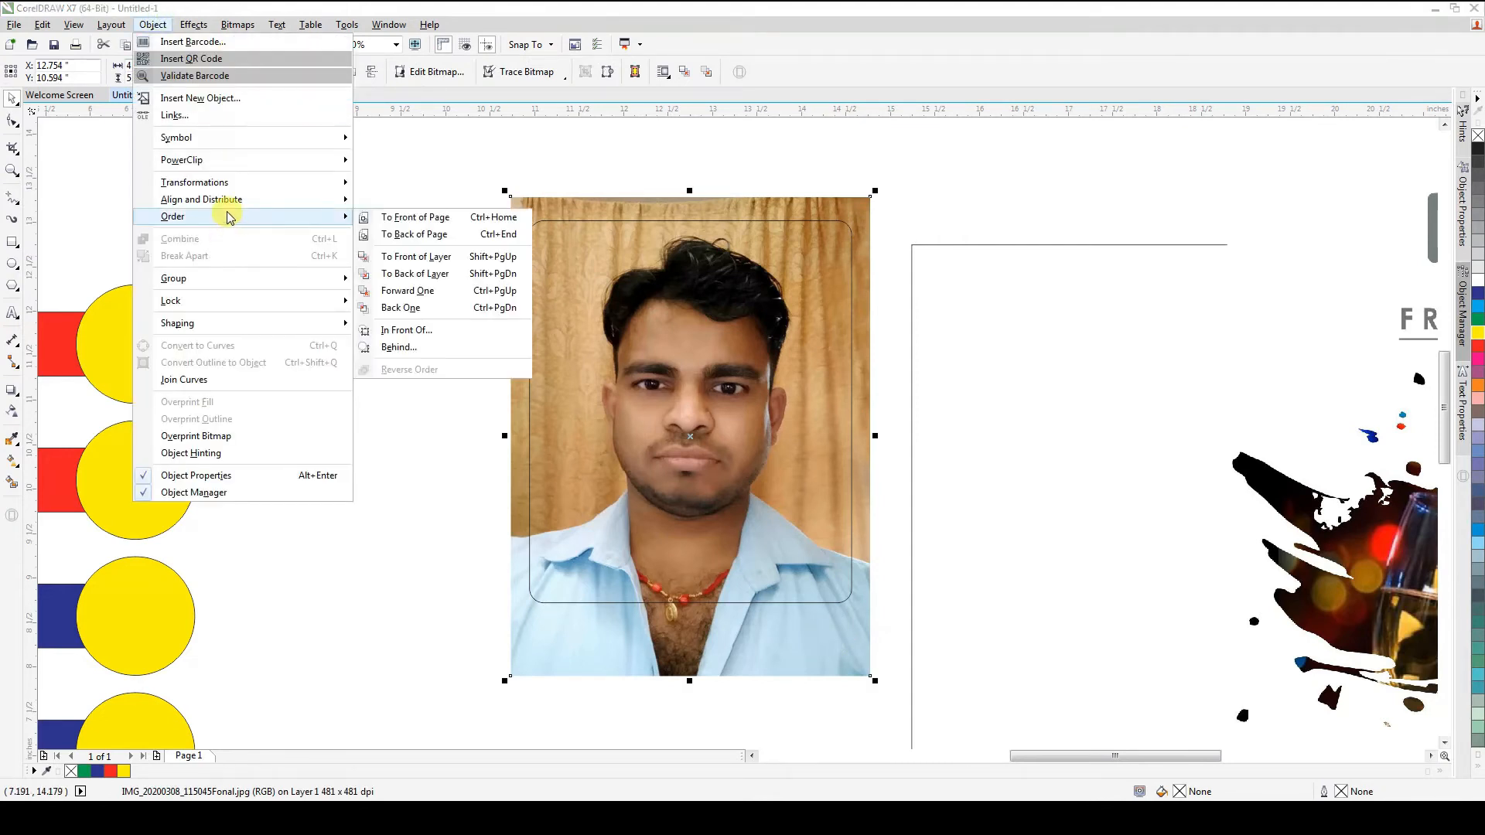
mouse_move(289, 158)
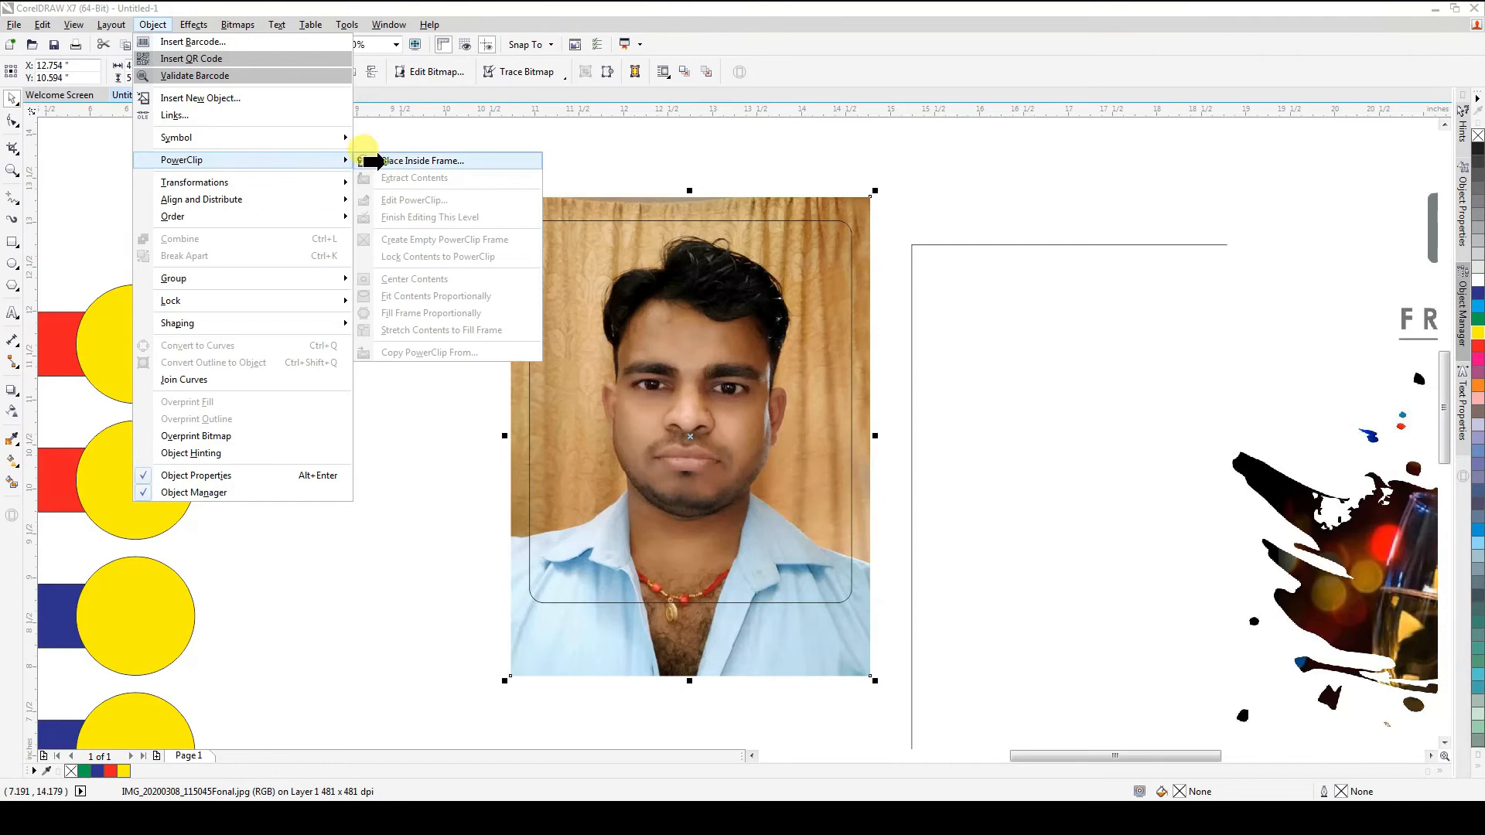
click(375, 162)
click(678, 341)
click(872, 232)
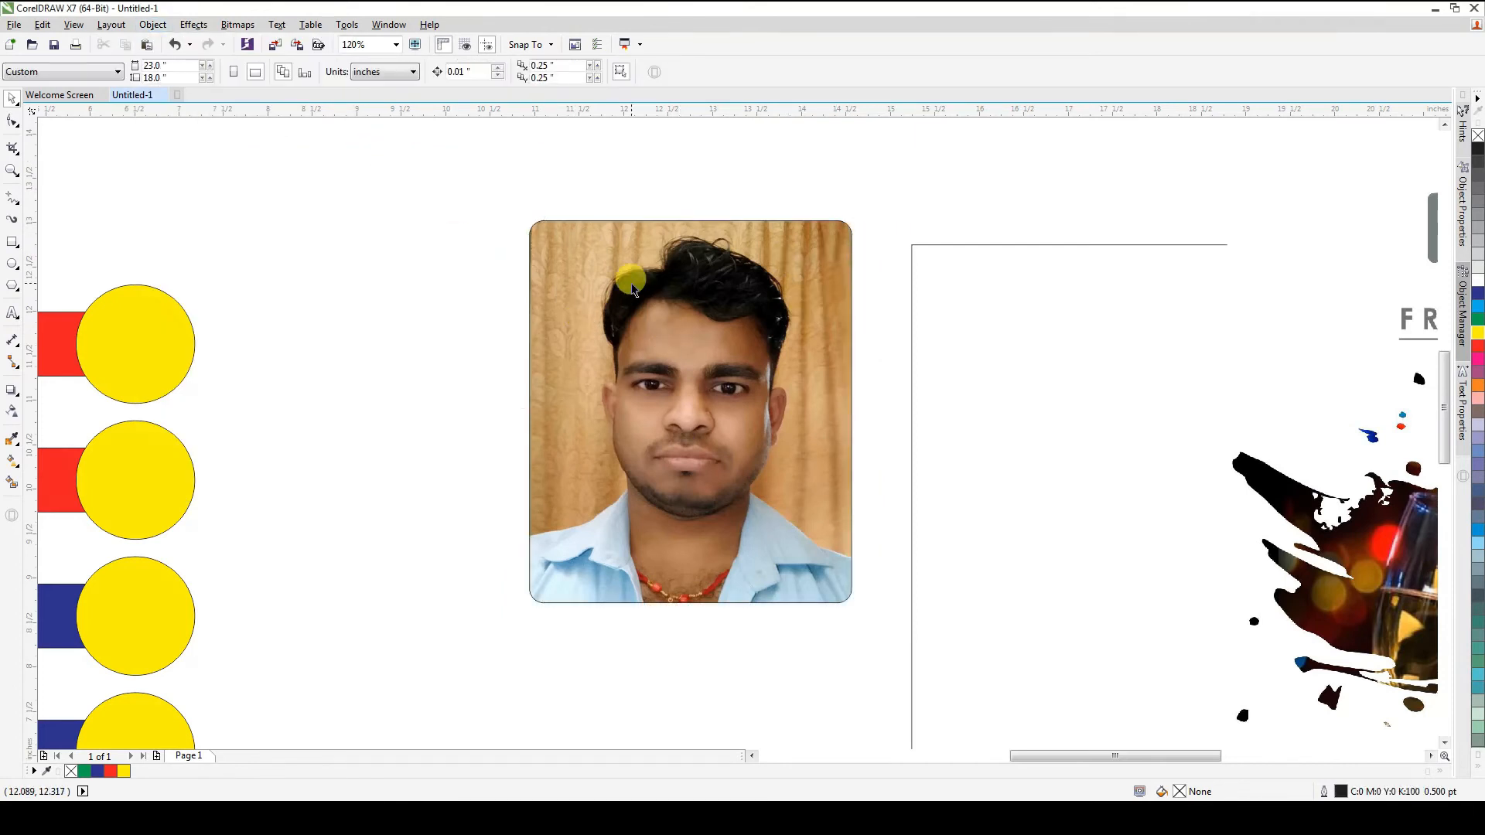
Set the outline width of the PowerClip rectangle around the portrait to None
scroll(629, 282, down, 3)
key(z)
drag(418, 175, 939, 545)
key(space)
click(761, 461)
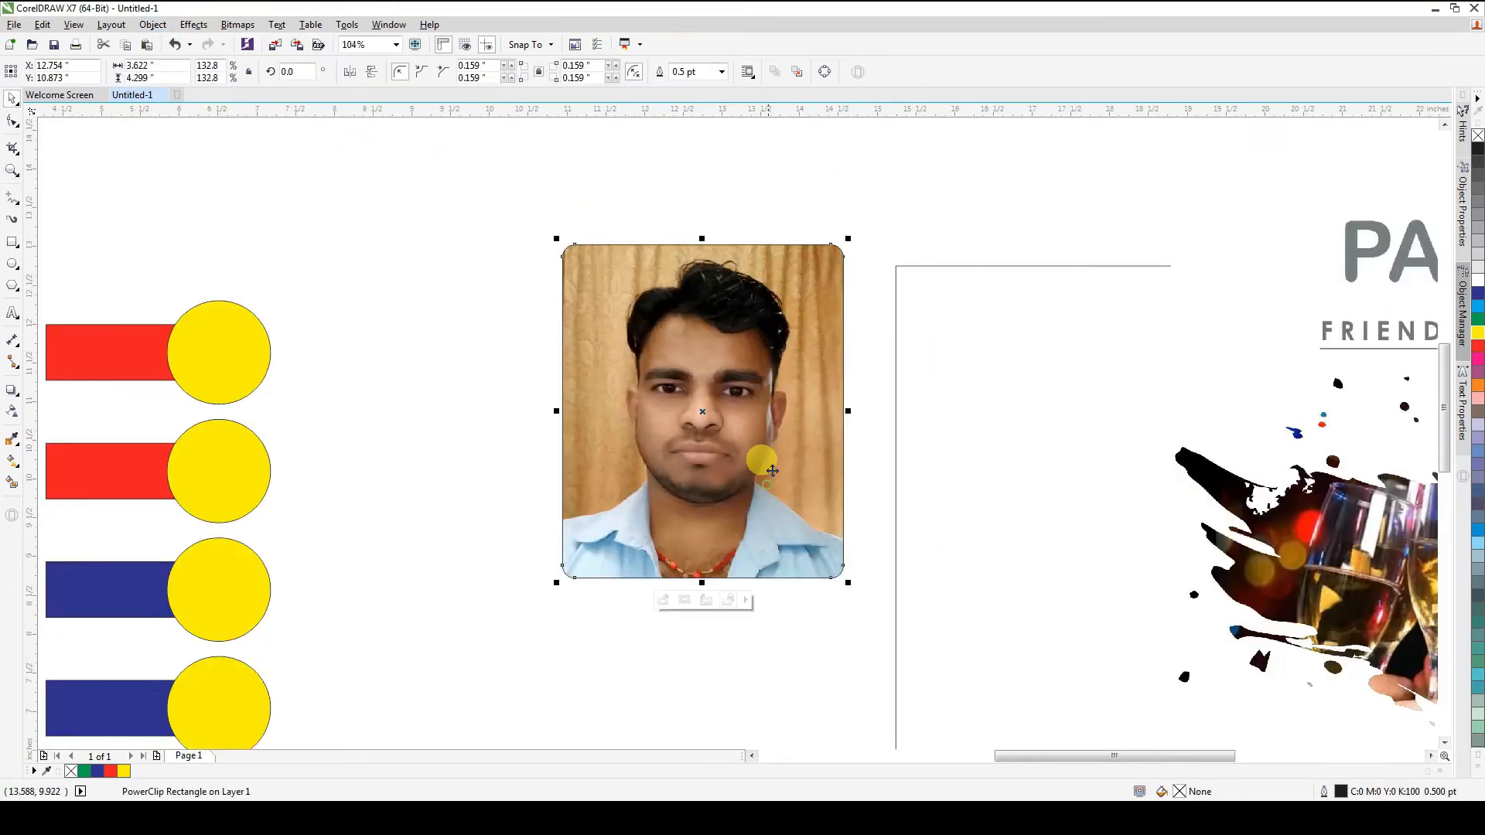
click(724, 73)
click(701, 90)
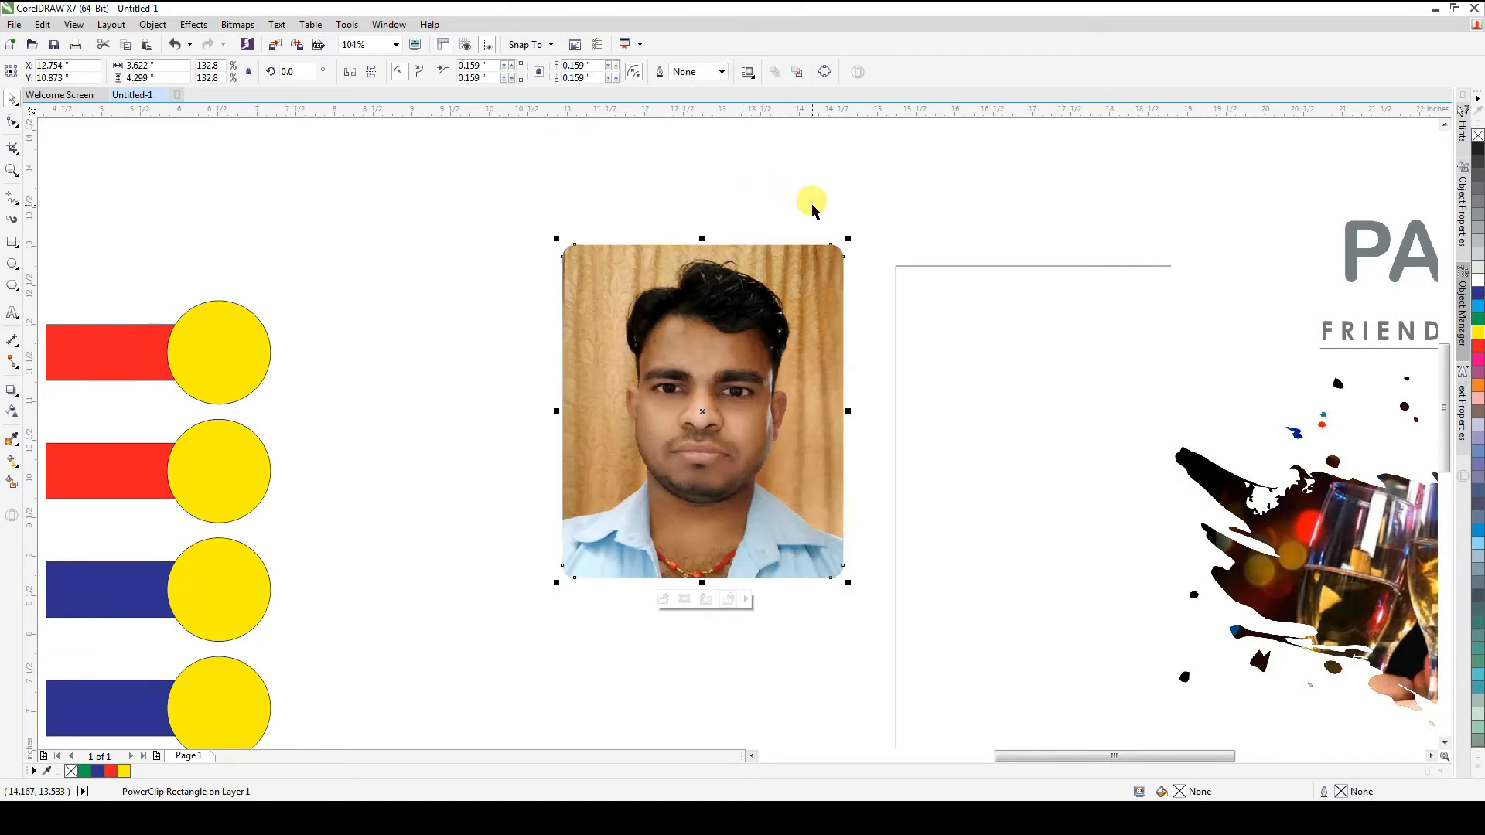
Undo the outline removal and the PowerClip of the portrait photo
key(ctrl+z)
key(ctrl+z)
click(812, 207)
click(782, 272)
scroll(583, 278, down, 2)
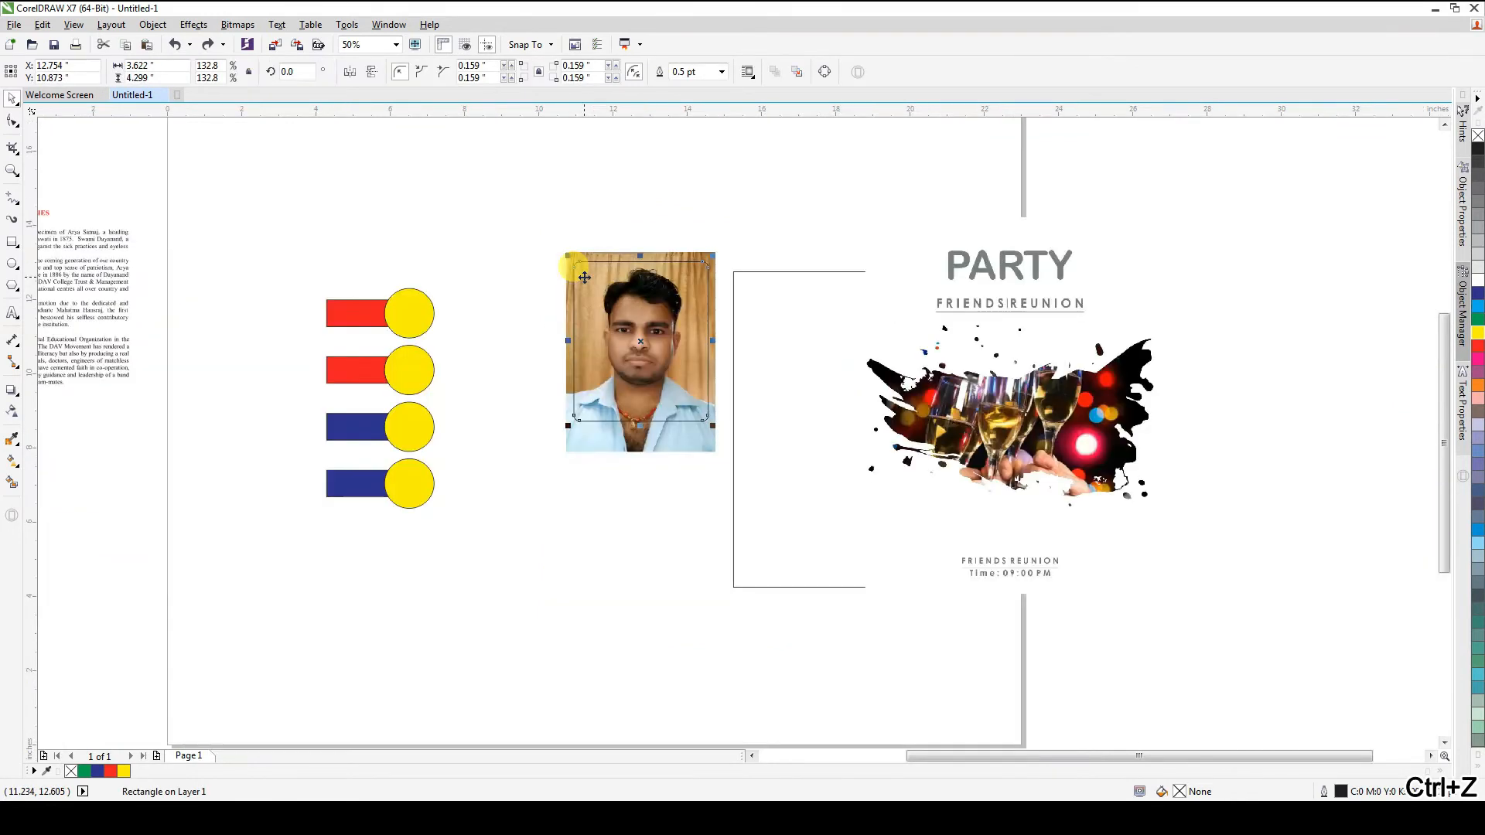
click(743, 218)
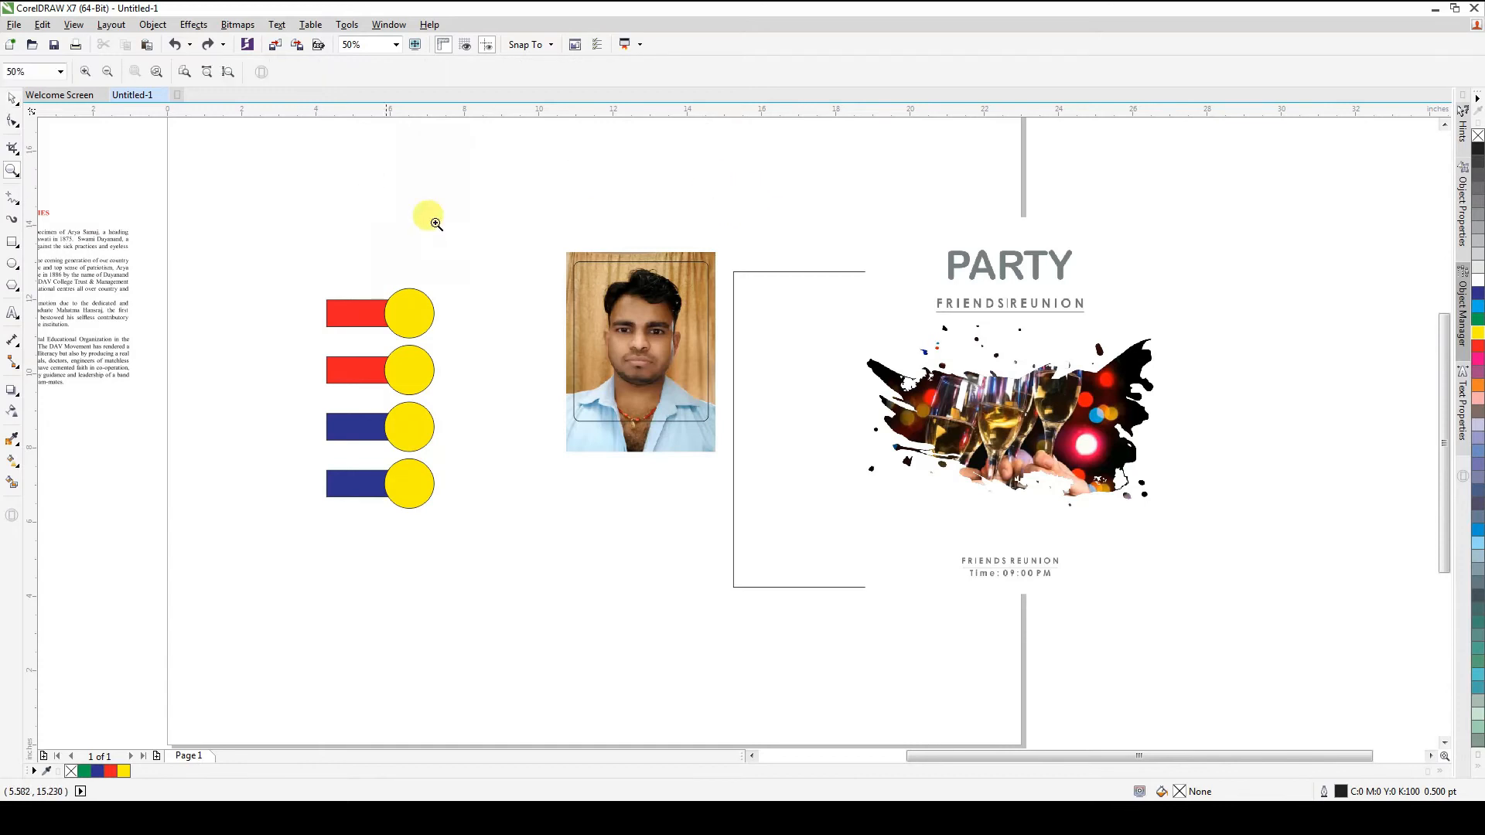
scroll(670, 282, up, 2)
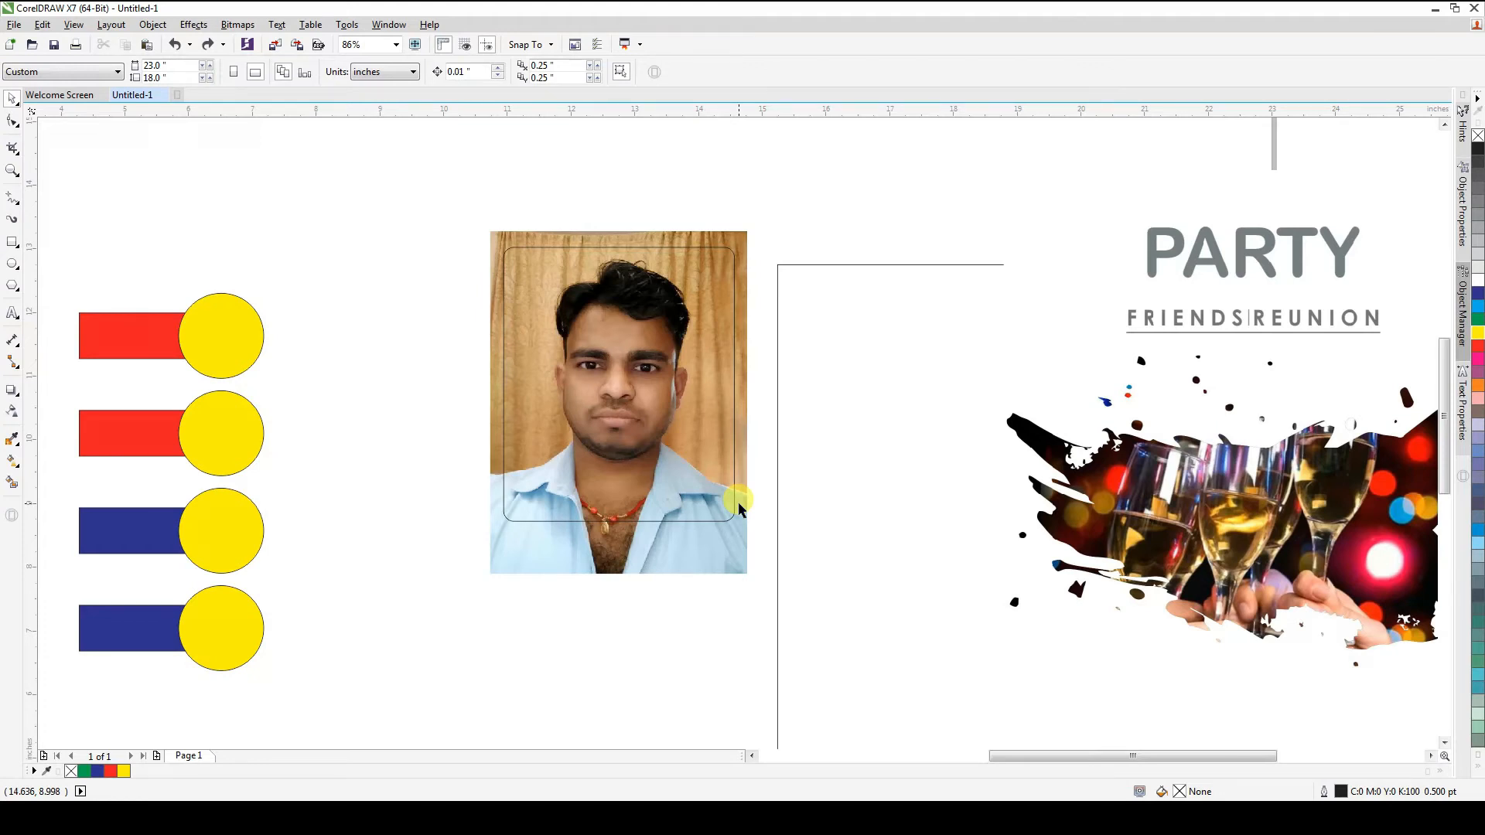
Scale the portrait photo down to about 3.862 by 5.15 inches around its centre
click(734, 503)
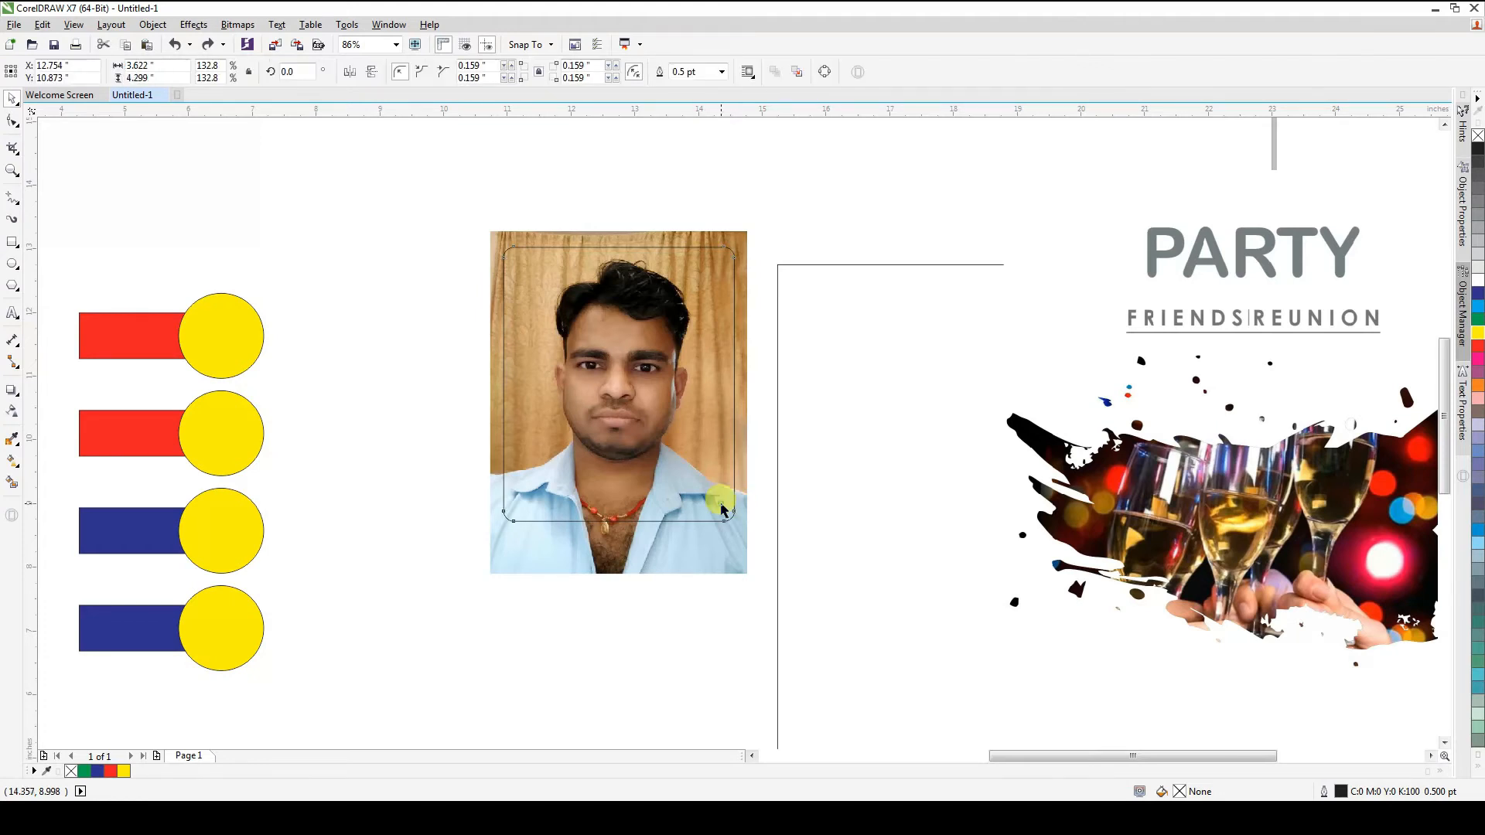
click(744, 574)
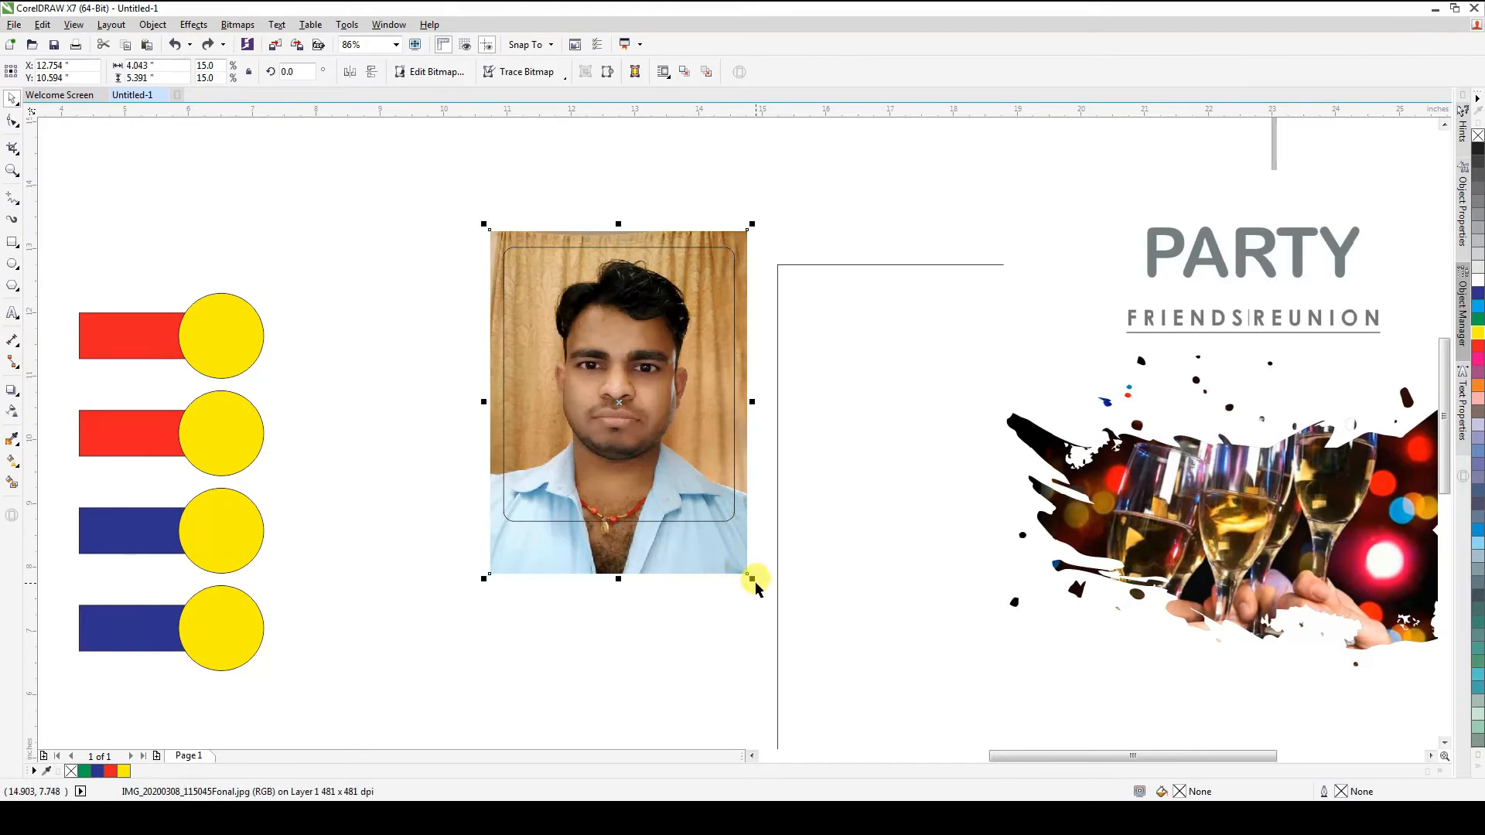
drag(752, 582, 746, 576)
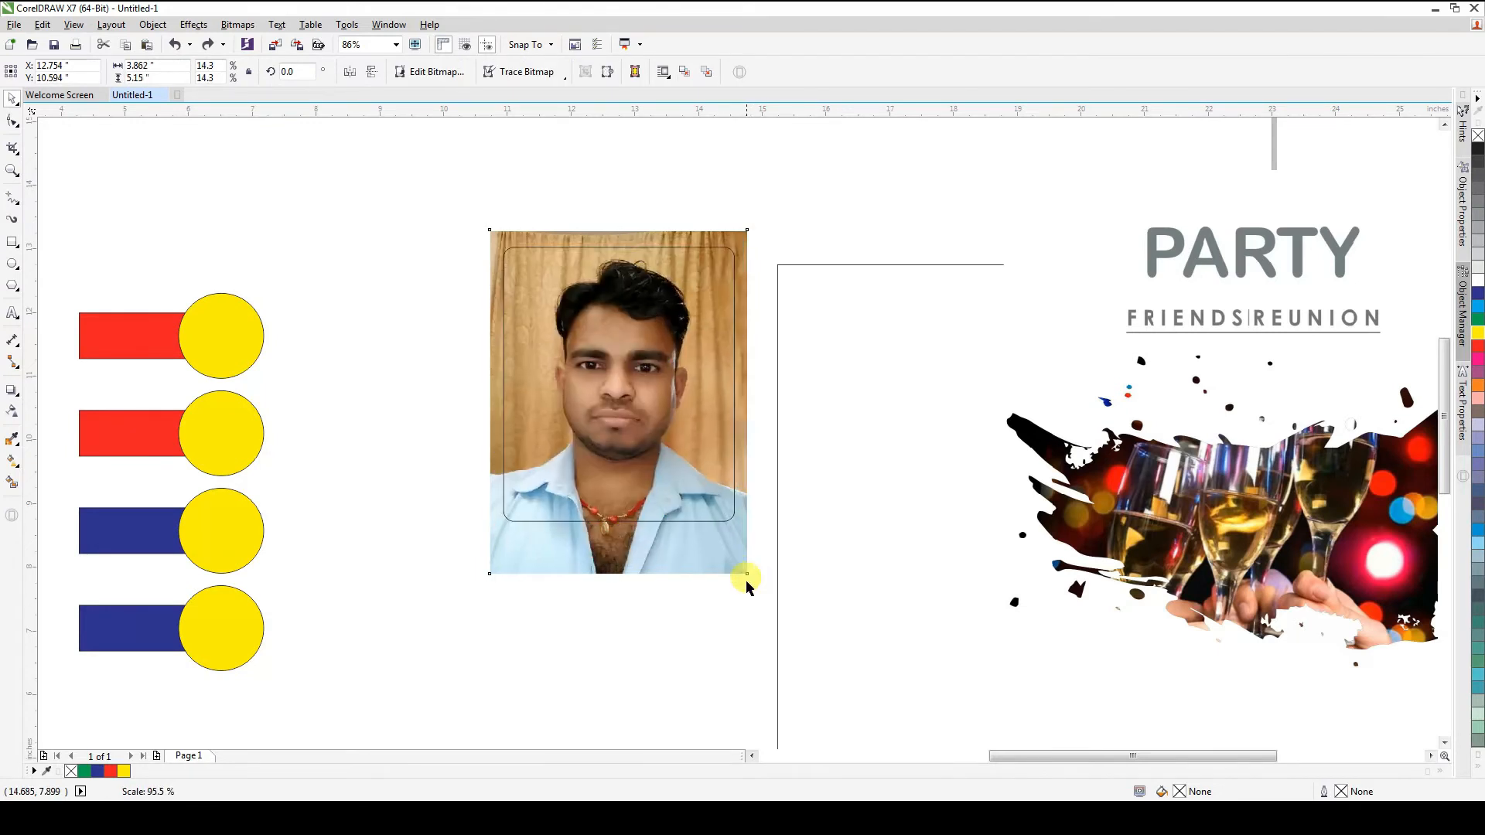
Intersect the rounded rectangle with the portrait photo
click(612, 413)
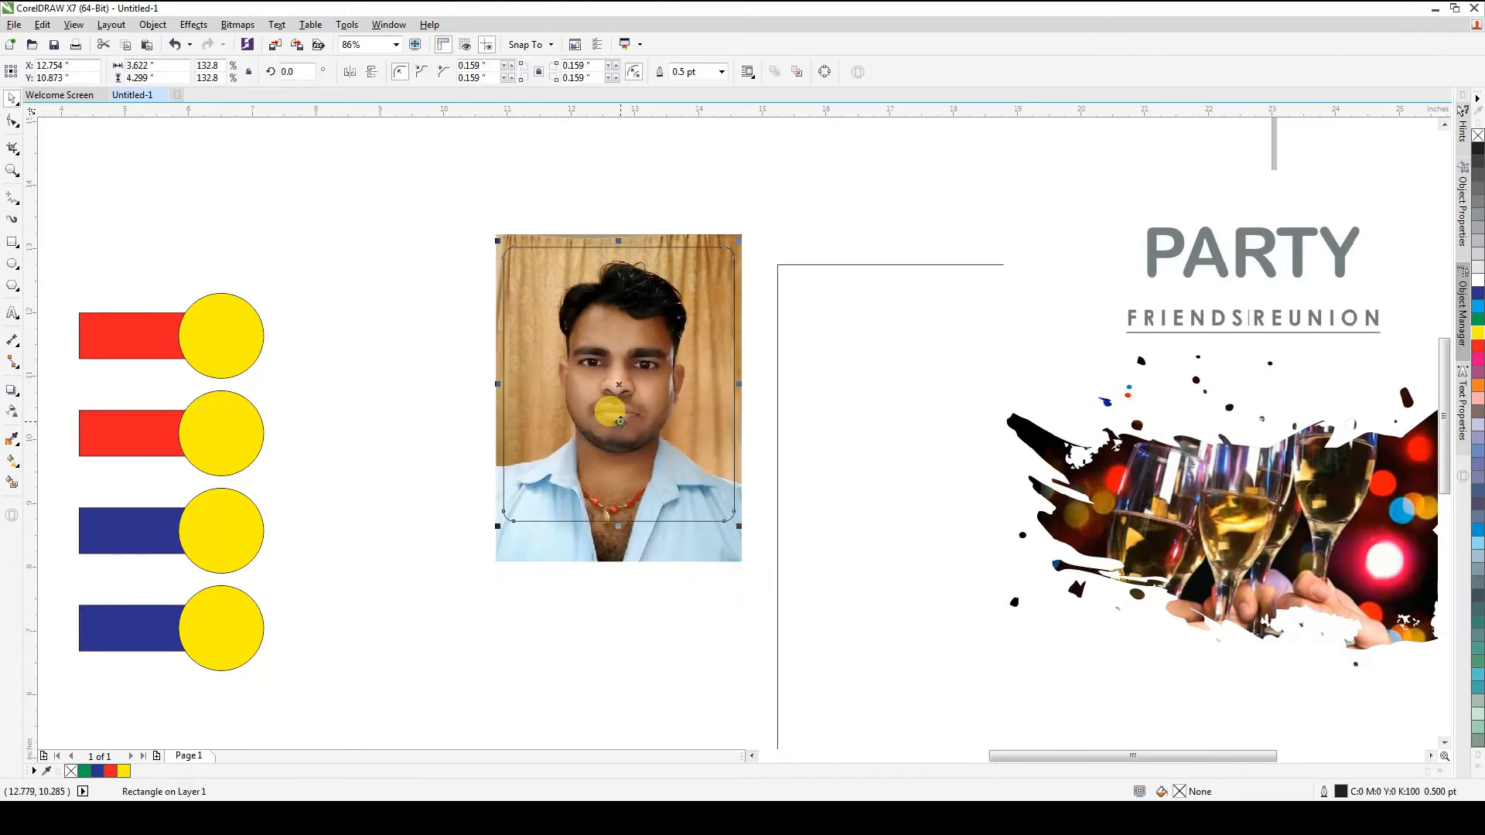
shift+click(696, 541)
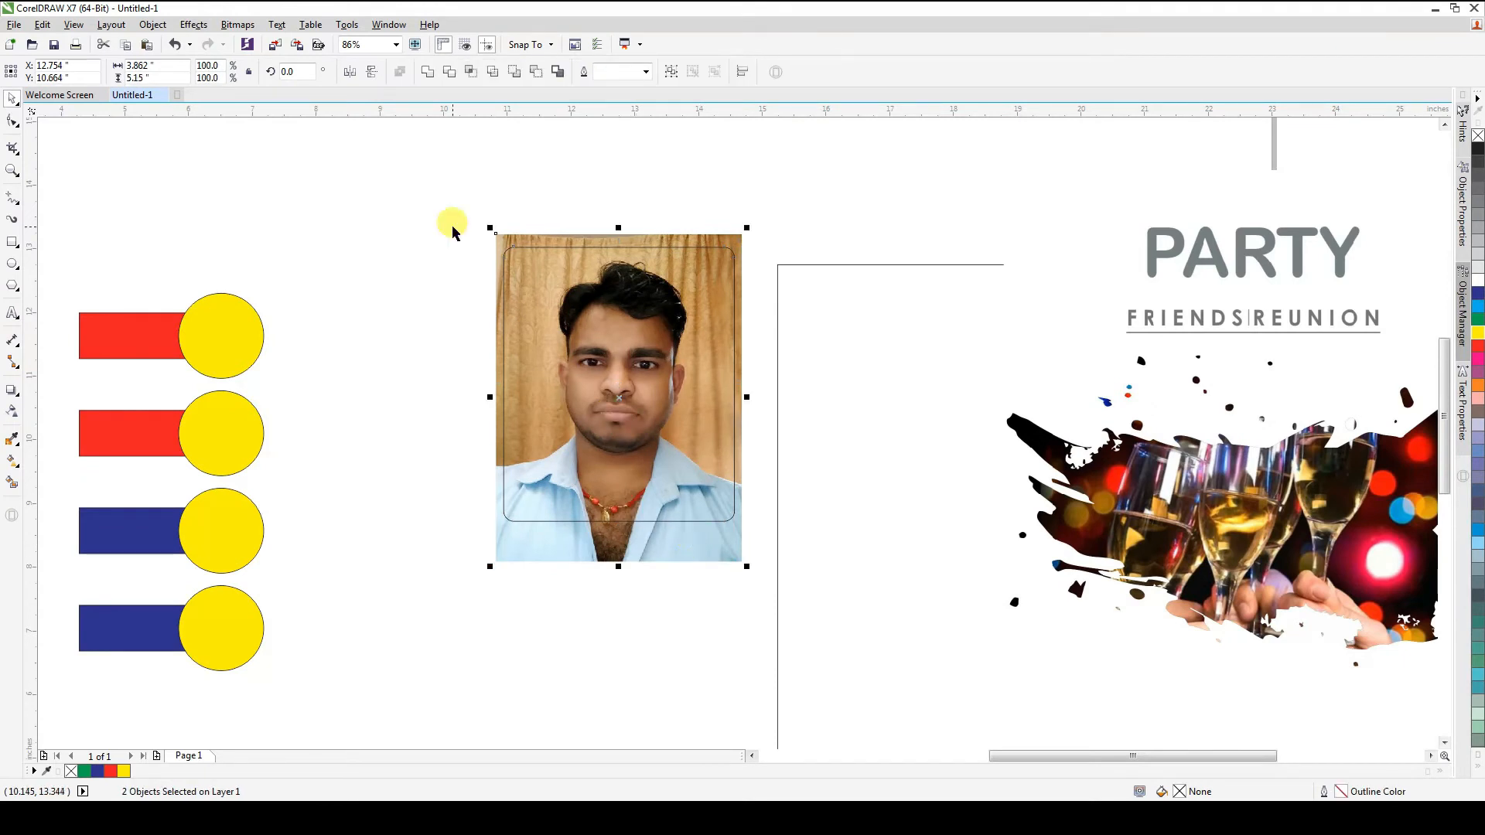
click(471, 74)
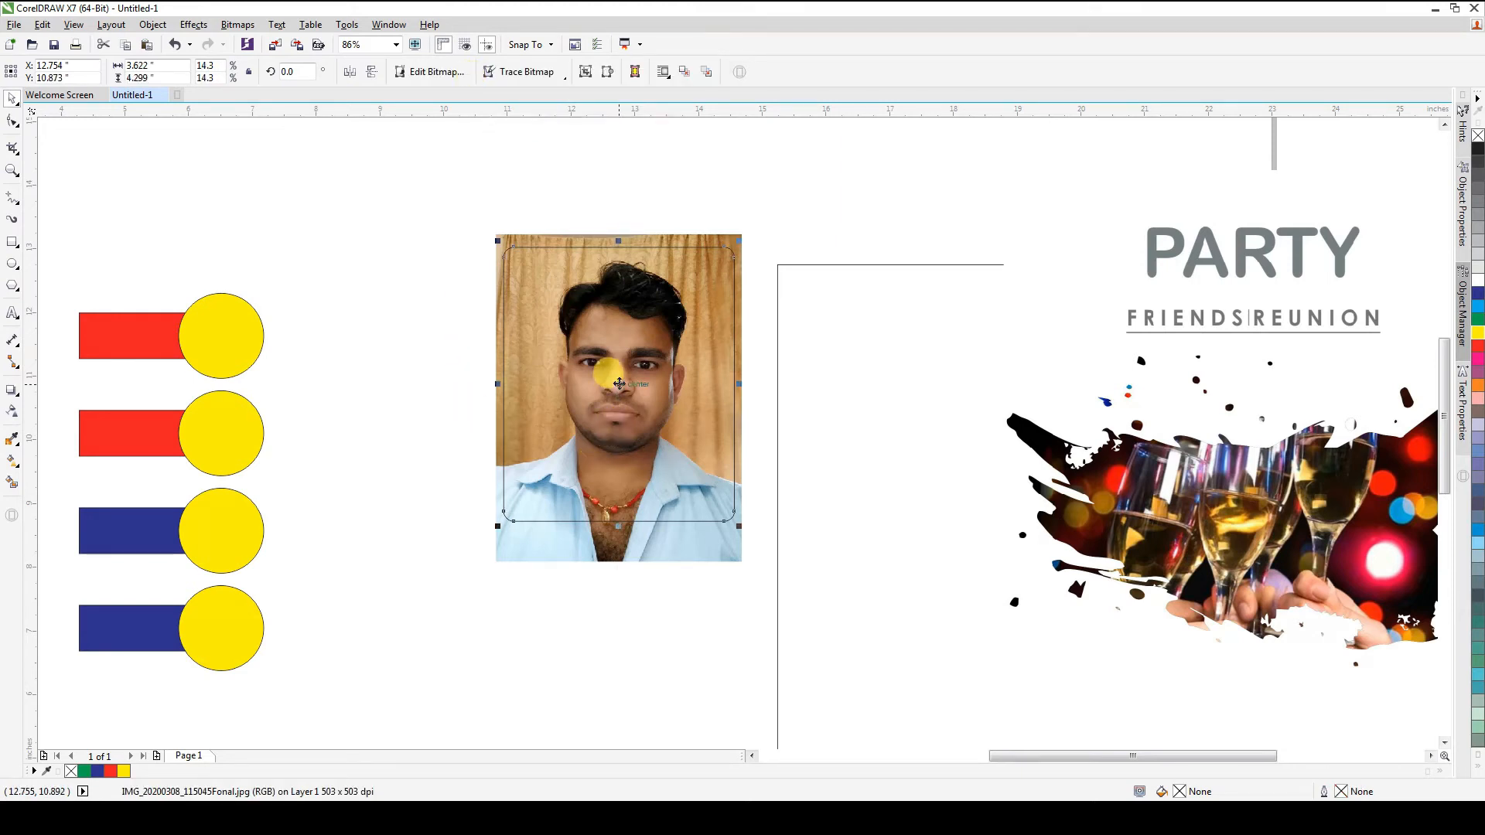
Move the intersected photo about 4.35 inches right and the original photo about 4.95 inches left to compare them with the rounded rectangle
drag(623, 382, 896, 398)
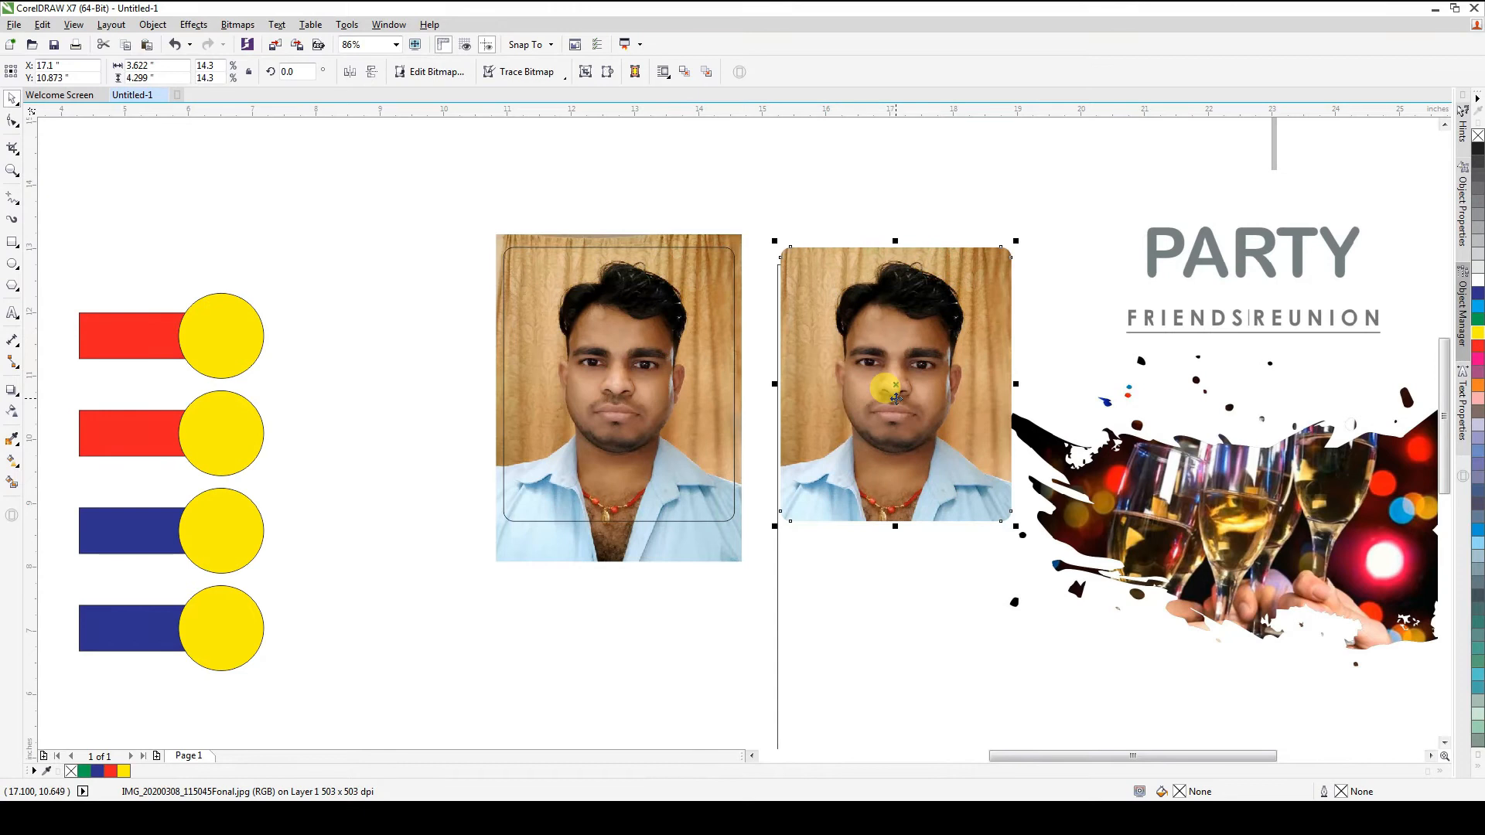
drag(673, 551, 363, 534)
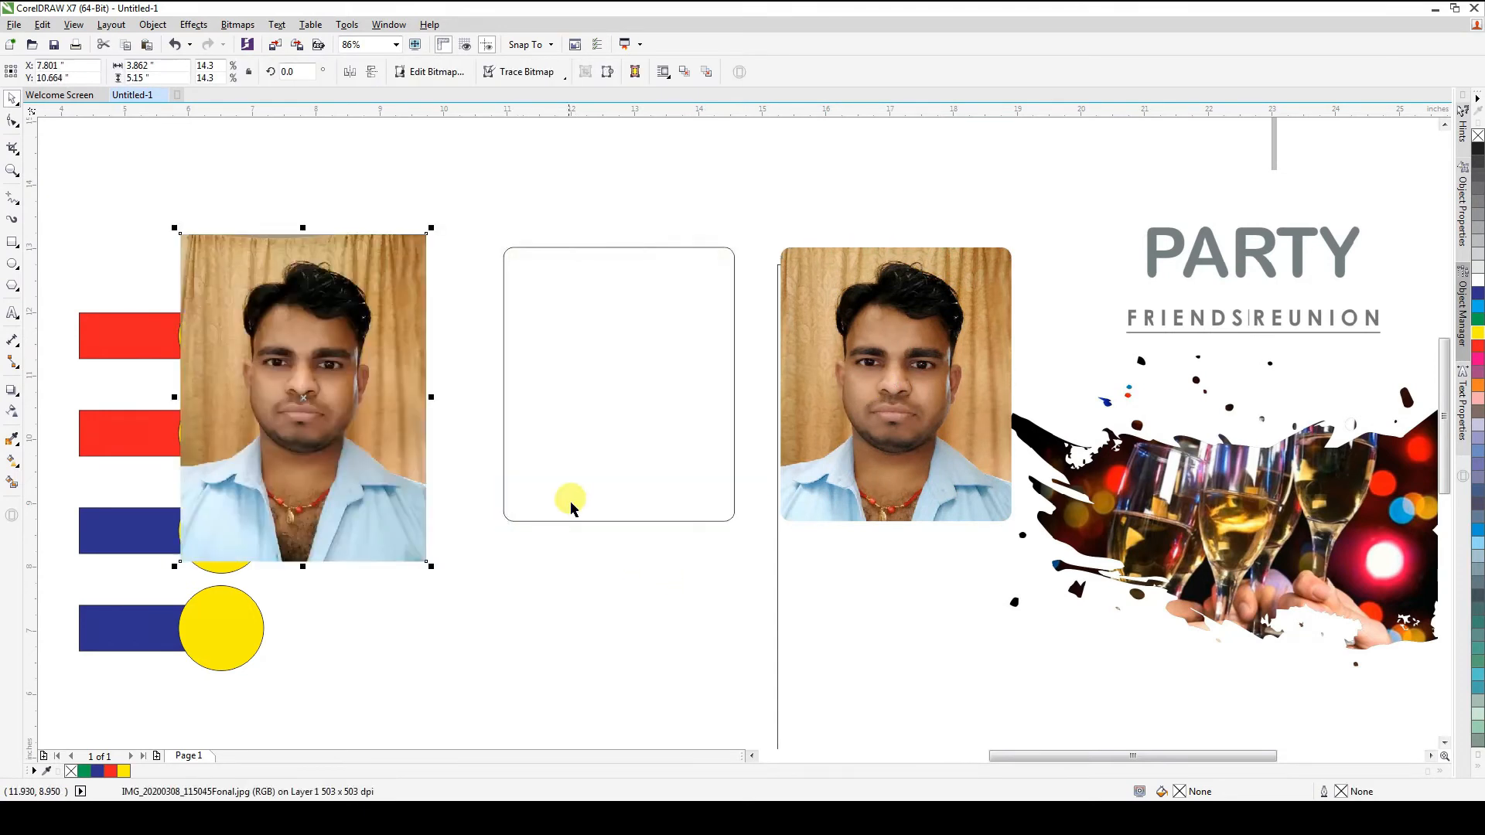
click(572, 507)
click(629, 580)
click(871, 456)
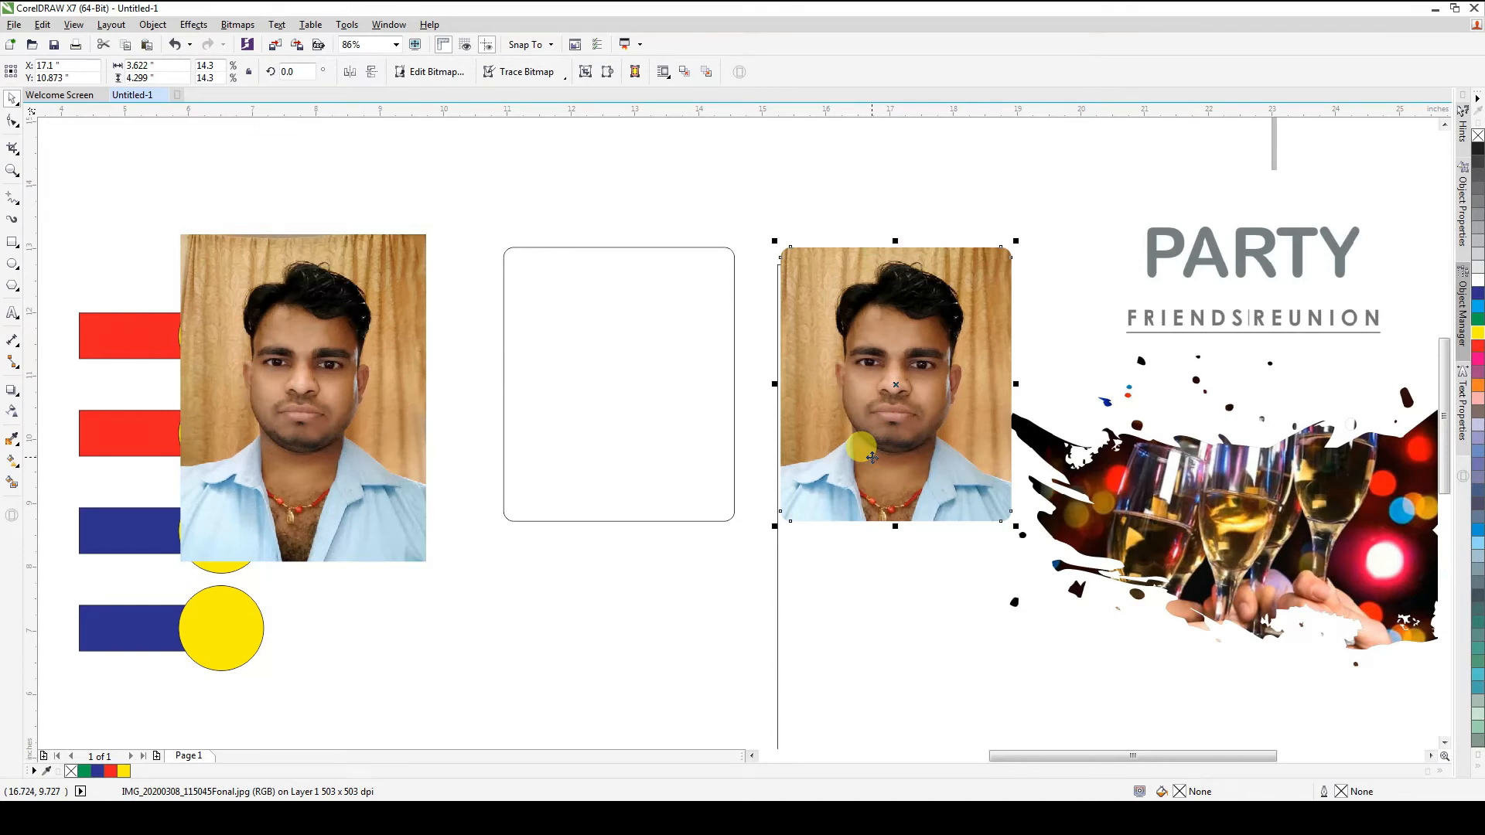
click(595, 298)
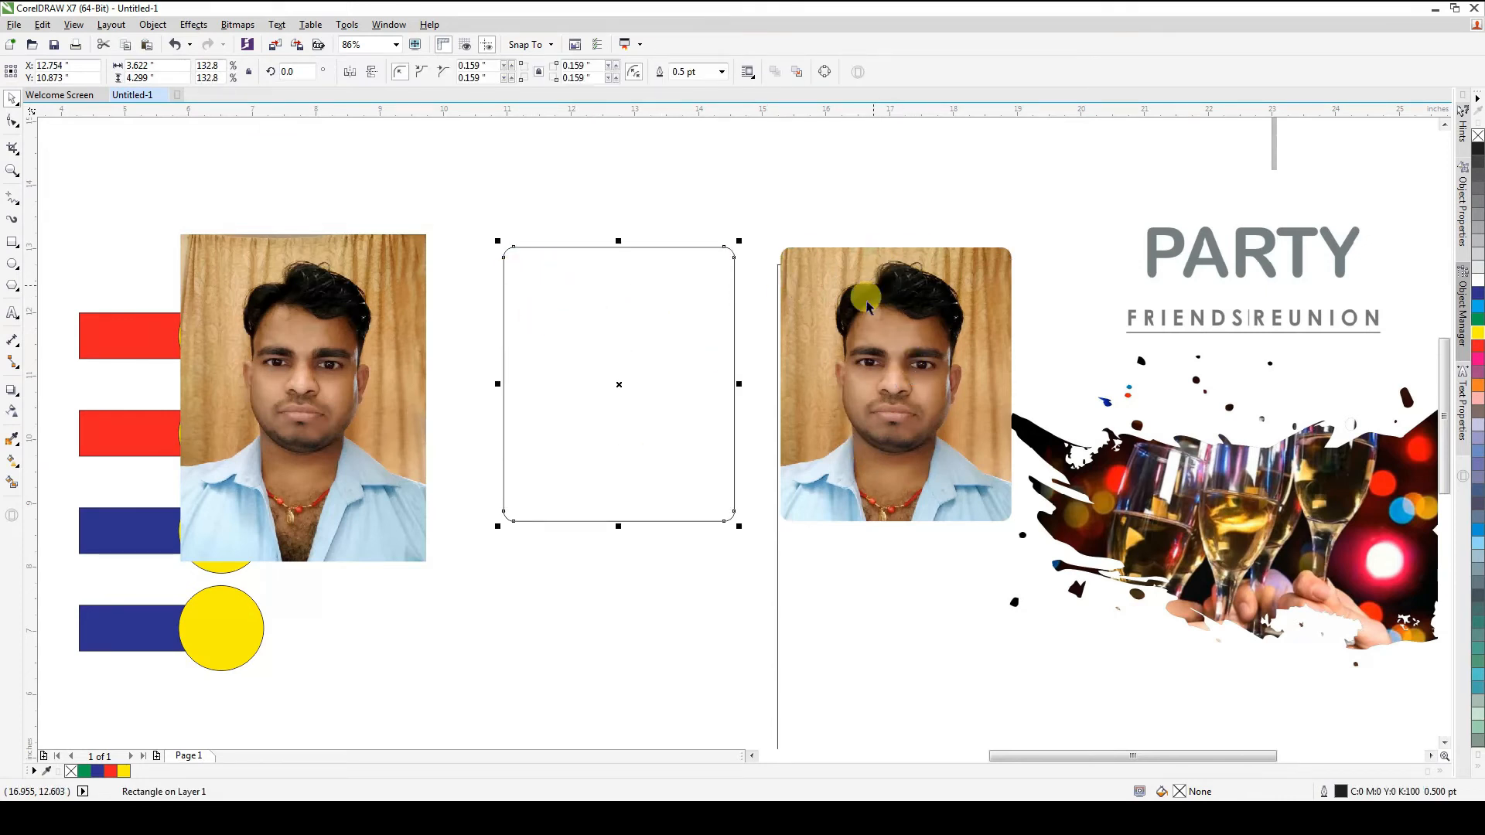
click(851, 321)
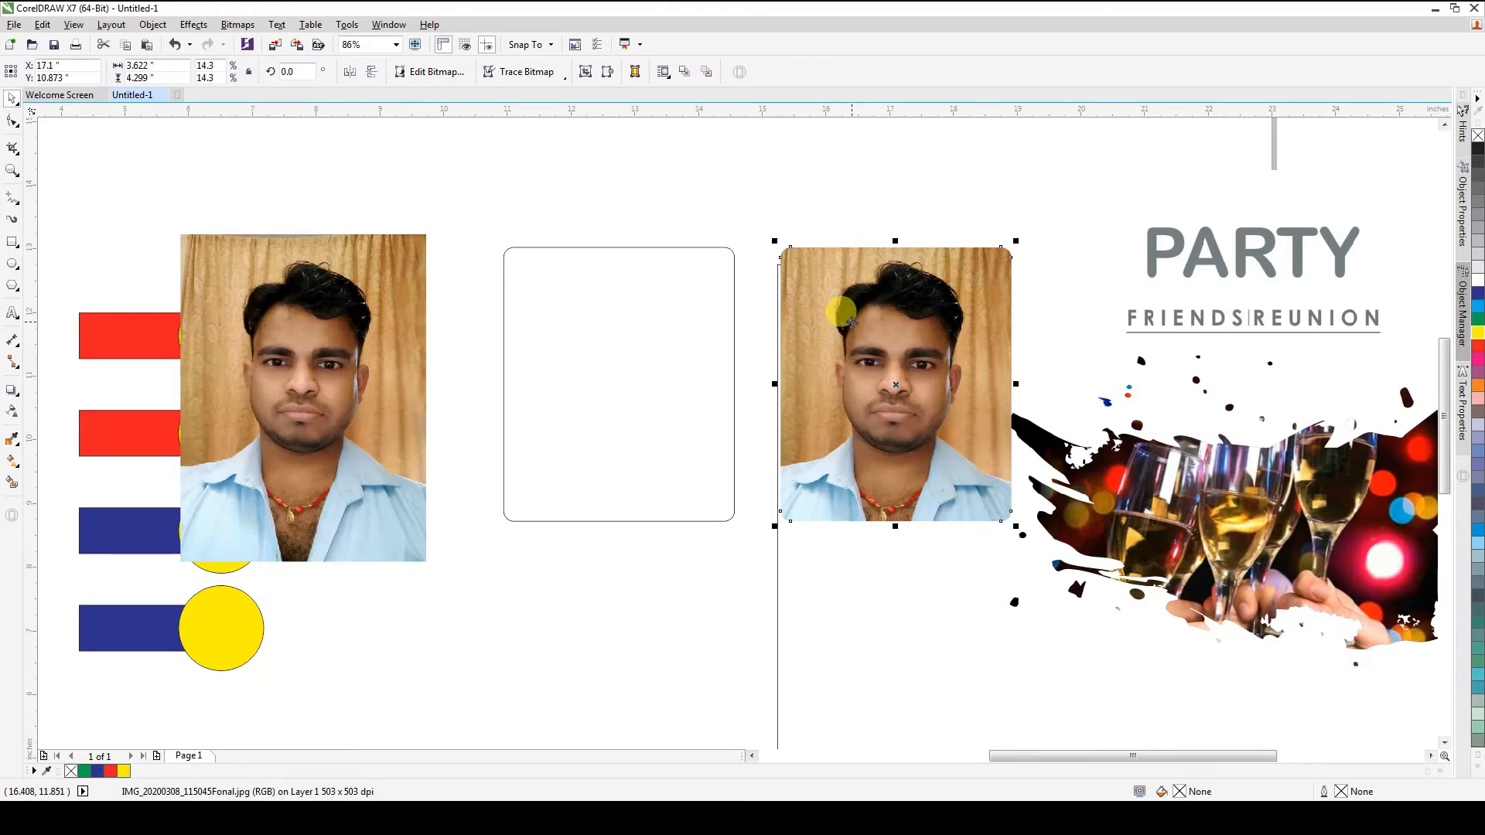
Undo the moves and the Intersect of the portrait photo
key(ctrl+z)
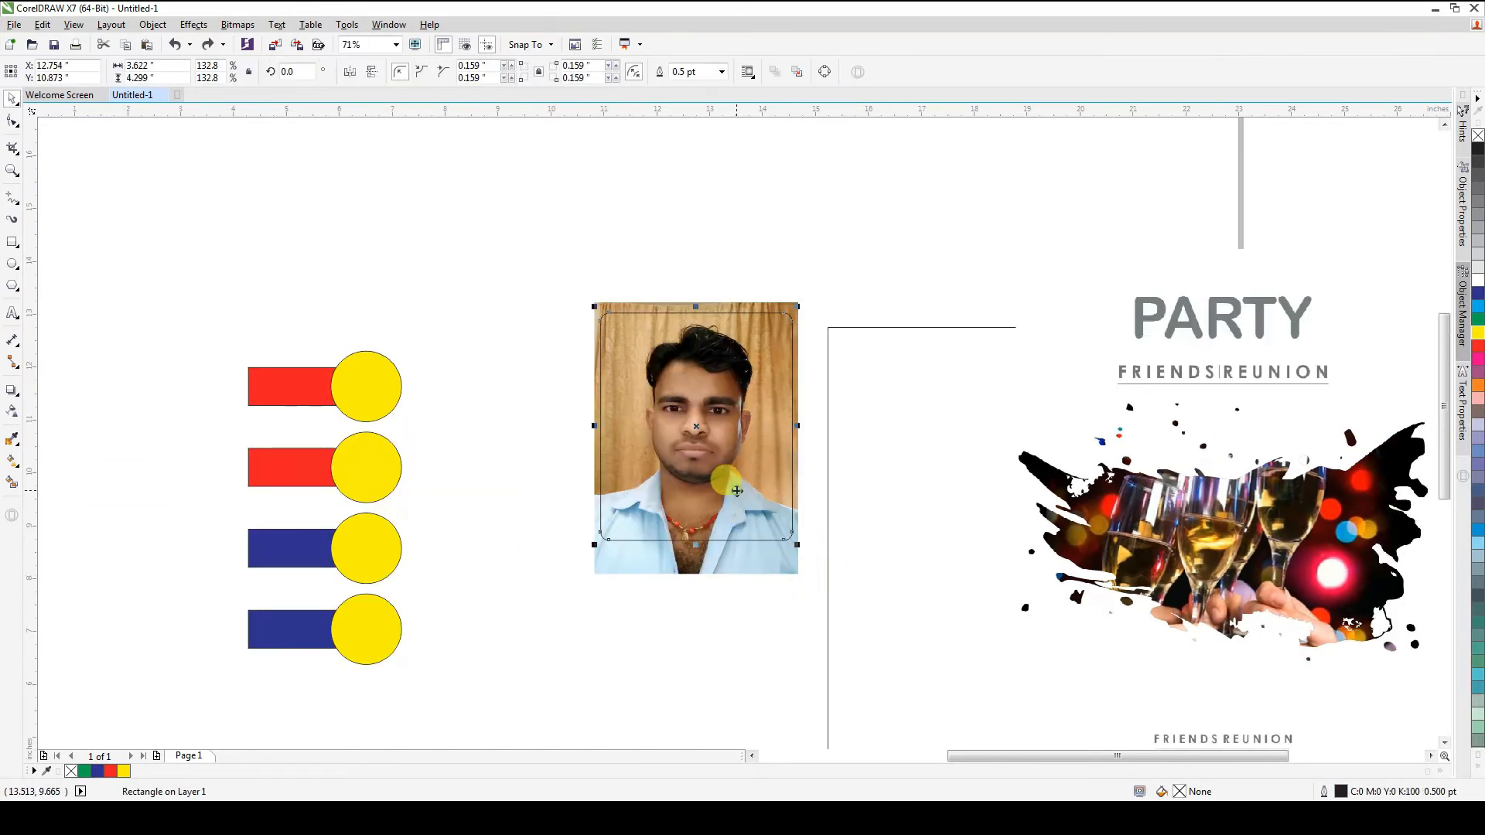
click(753, 570)
click(716, 610)
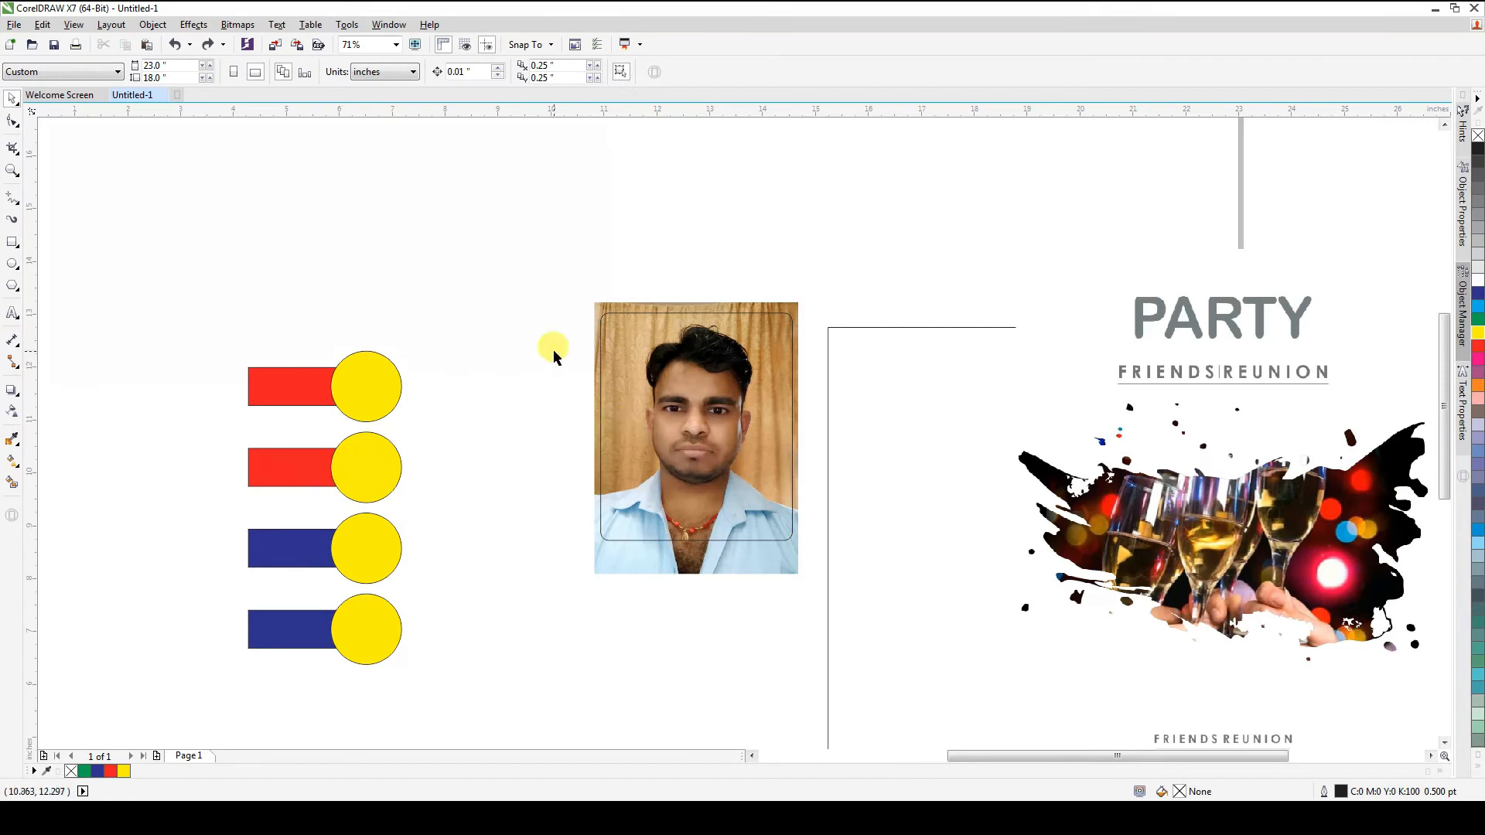
Apply Simplify to the rounded rectangle and the portrait photo, and undo the cut
click(600, 376)
shift+click(706, 563)
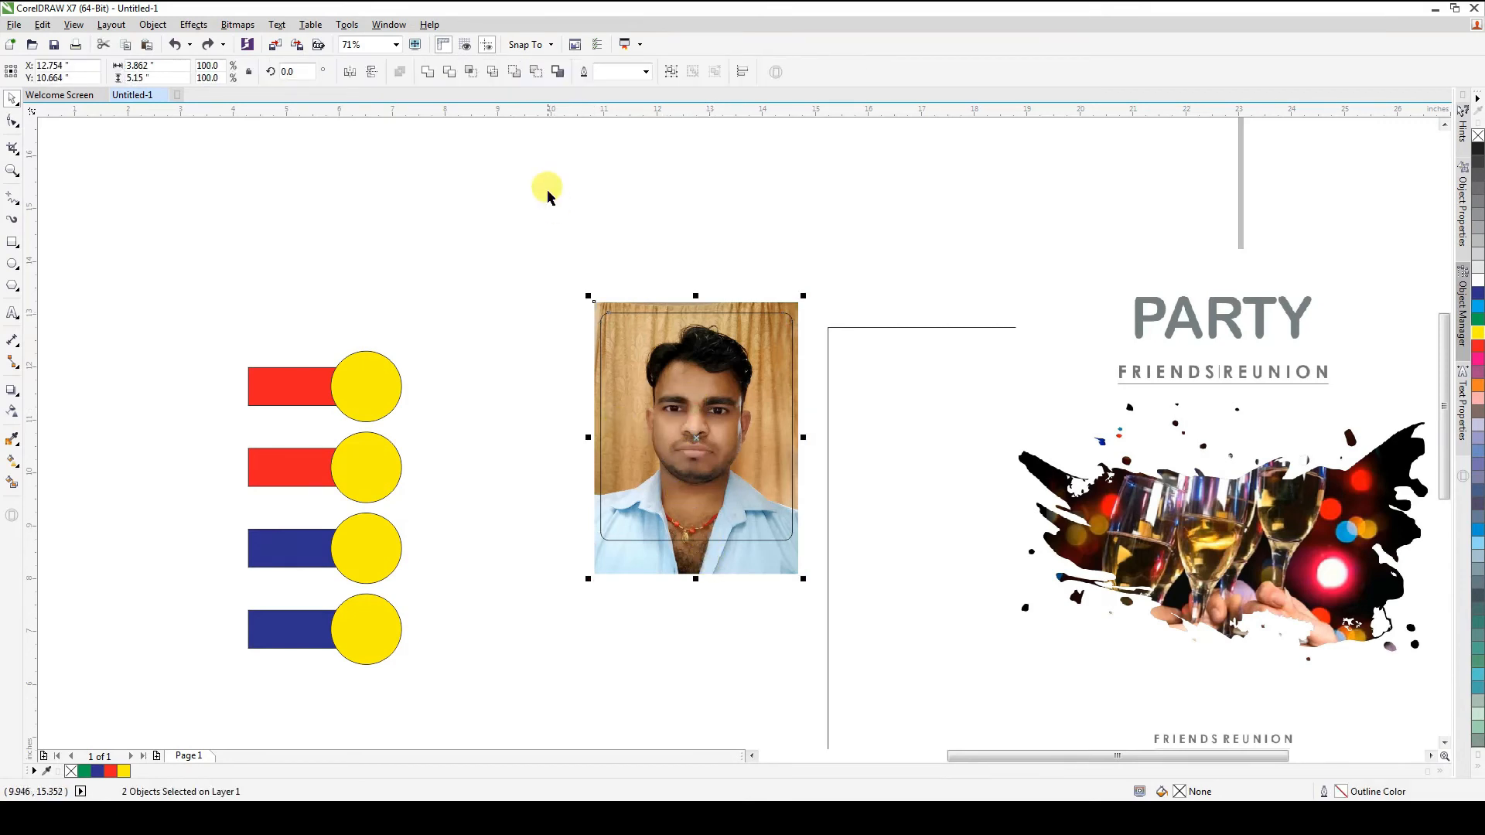
click(495, 75)
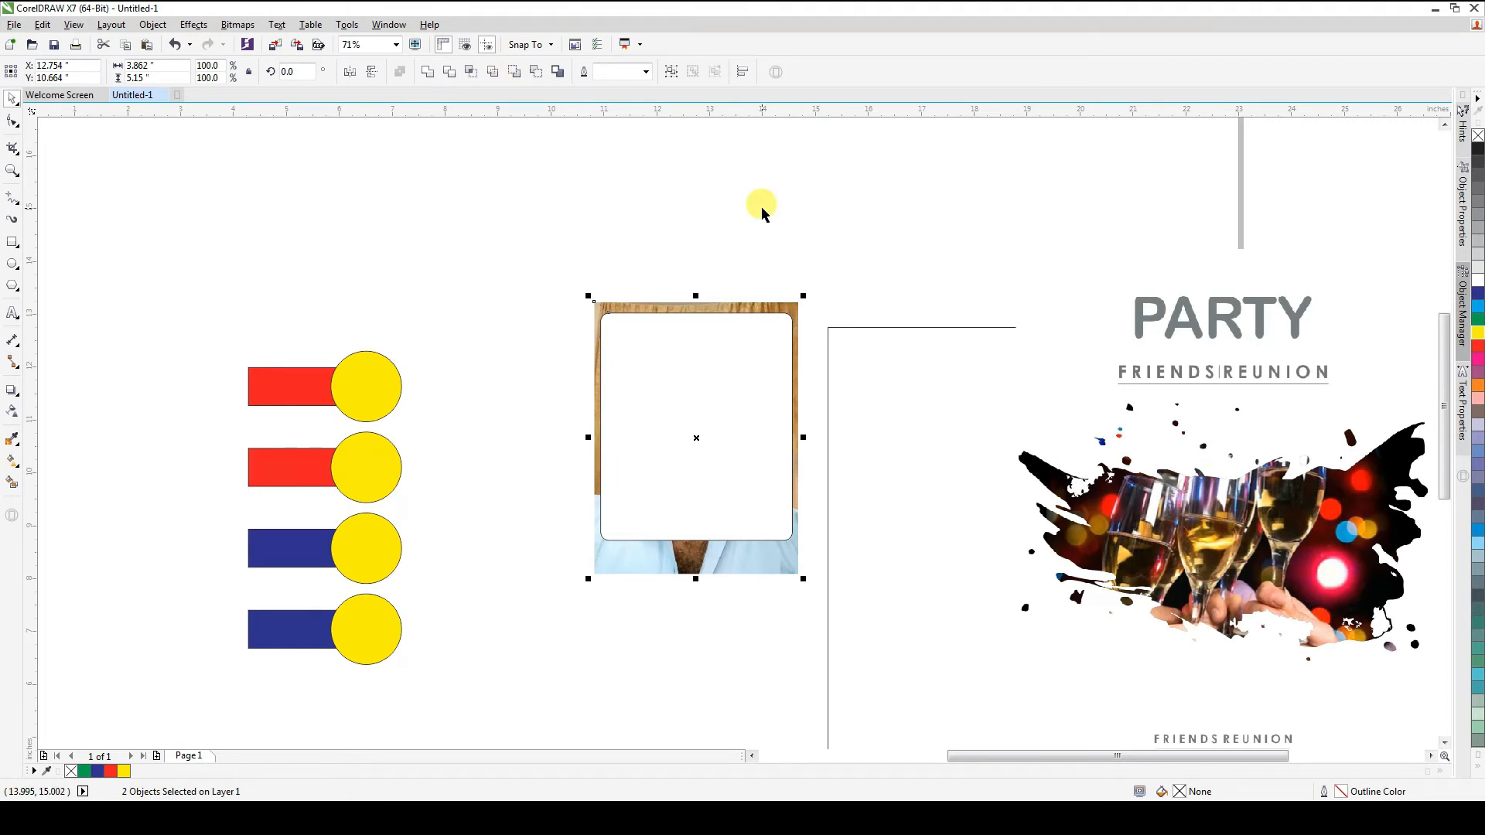
key(ctrl+z)
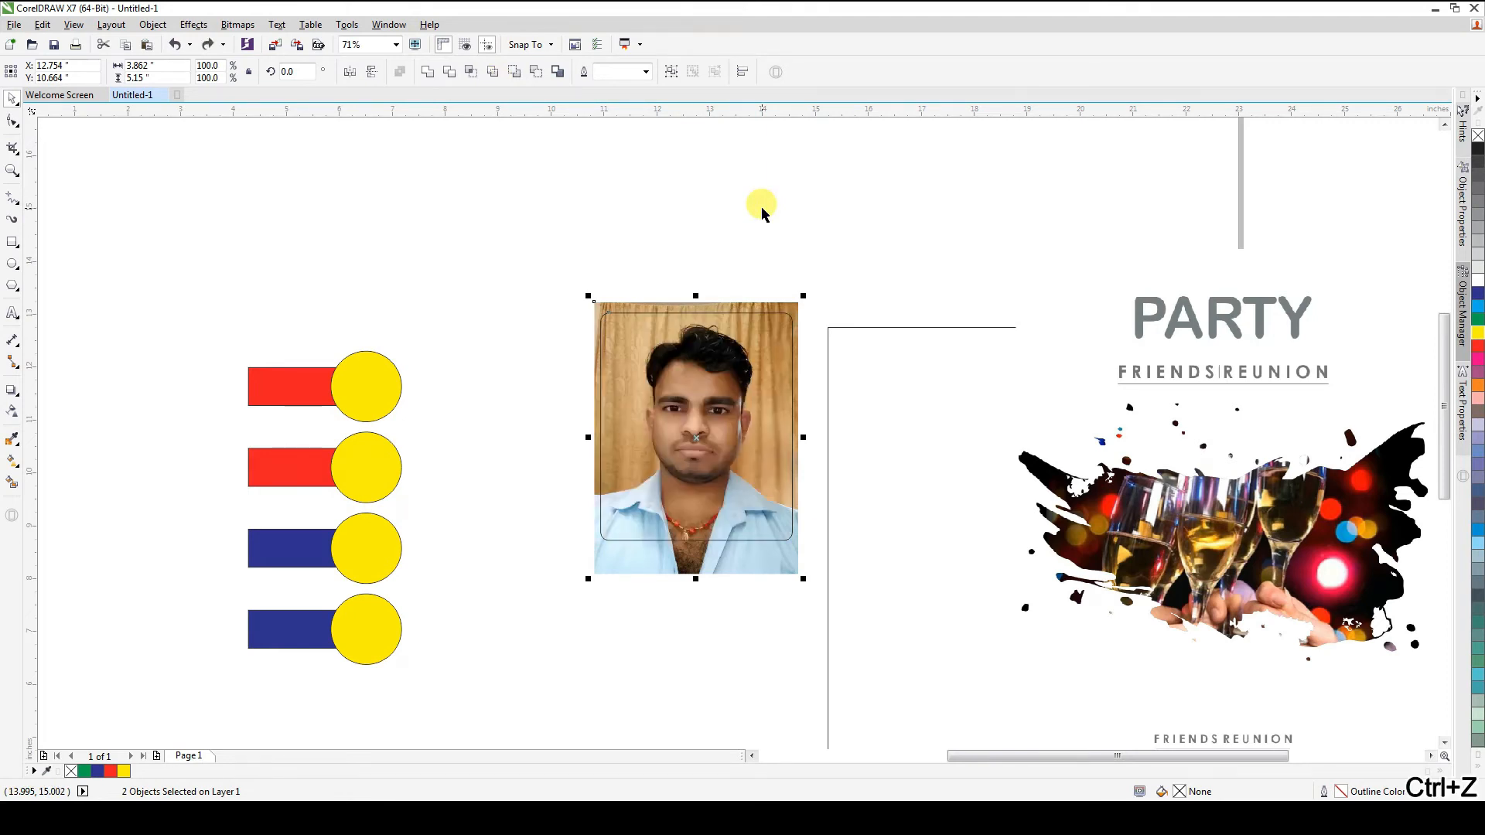
Delete the white background rectangle behind the PARTY artwork
key(z)
right_click(560, 225)
drag(1118, 337, 557, 564)
key(space)
click(600, 533)
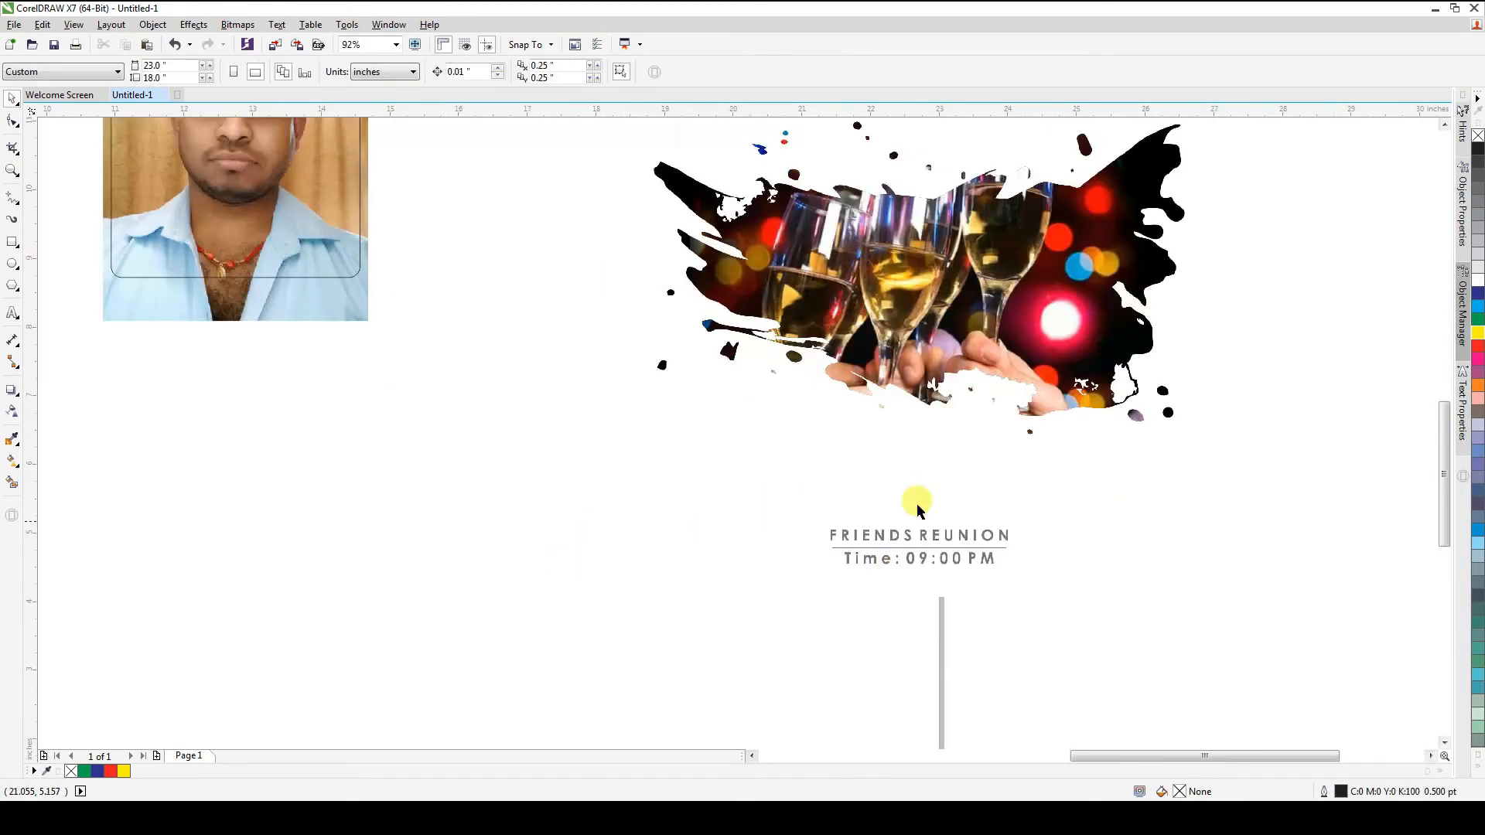
click(1045, 489)
drag(1045, 489, 760, 497)
scroll(760, 497, down, 3)
click(788, 623)
click(901, 418)
key(Delete)
Examine the FRIENDS REUNION and Time: 09:00 PM caption below the champagne glasses artwork
key(z)
drag(391, 306, 810, 577)
drag(1254, 453, 589, 696)
key(space)
key(z)
drag(1041, 657, 267, 224)
right_click(624, 297)
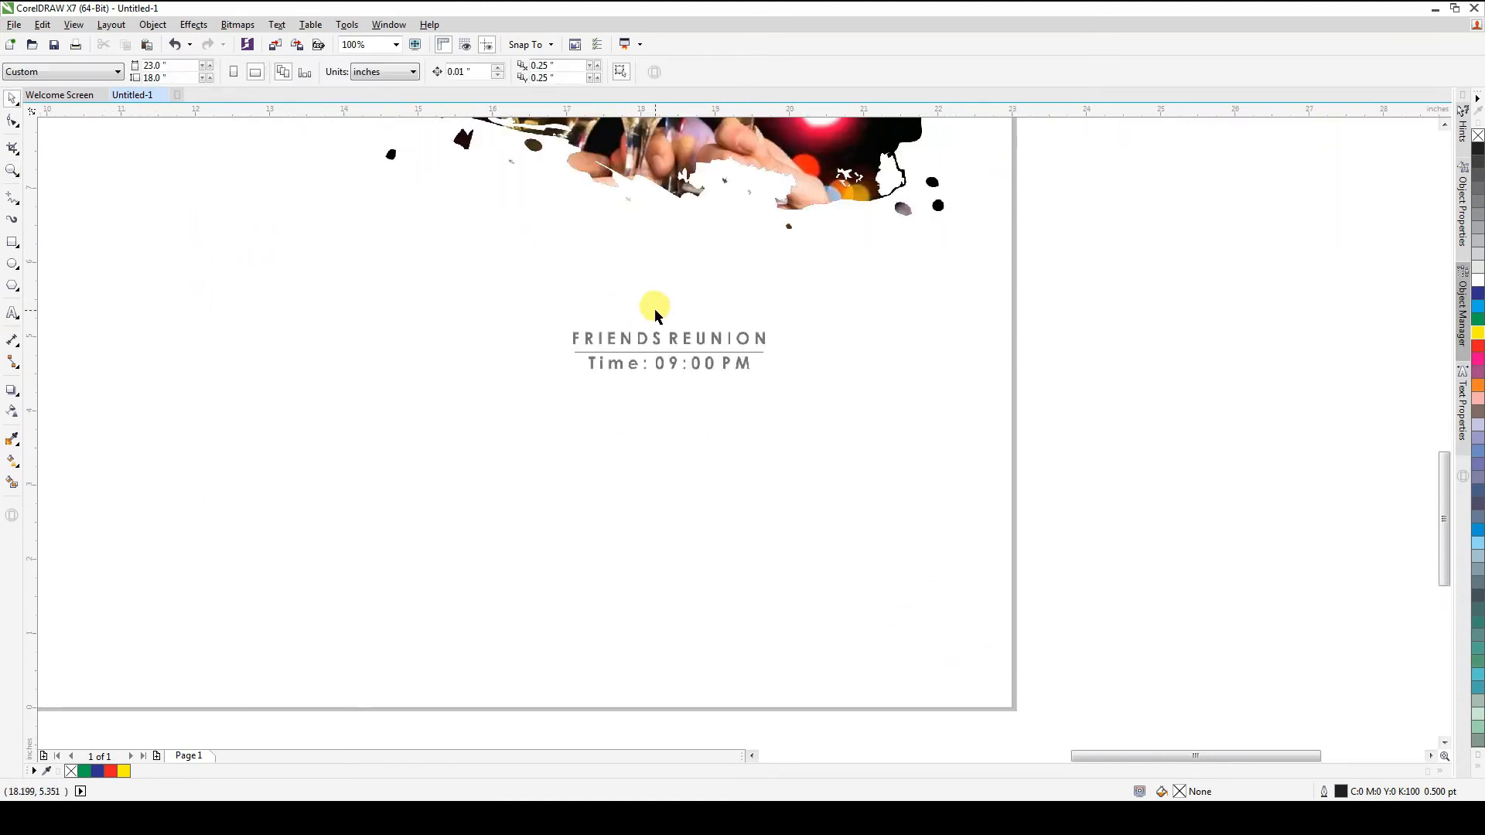
drag(1129, 211, 319, 506)
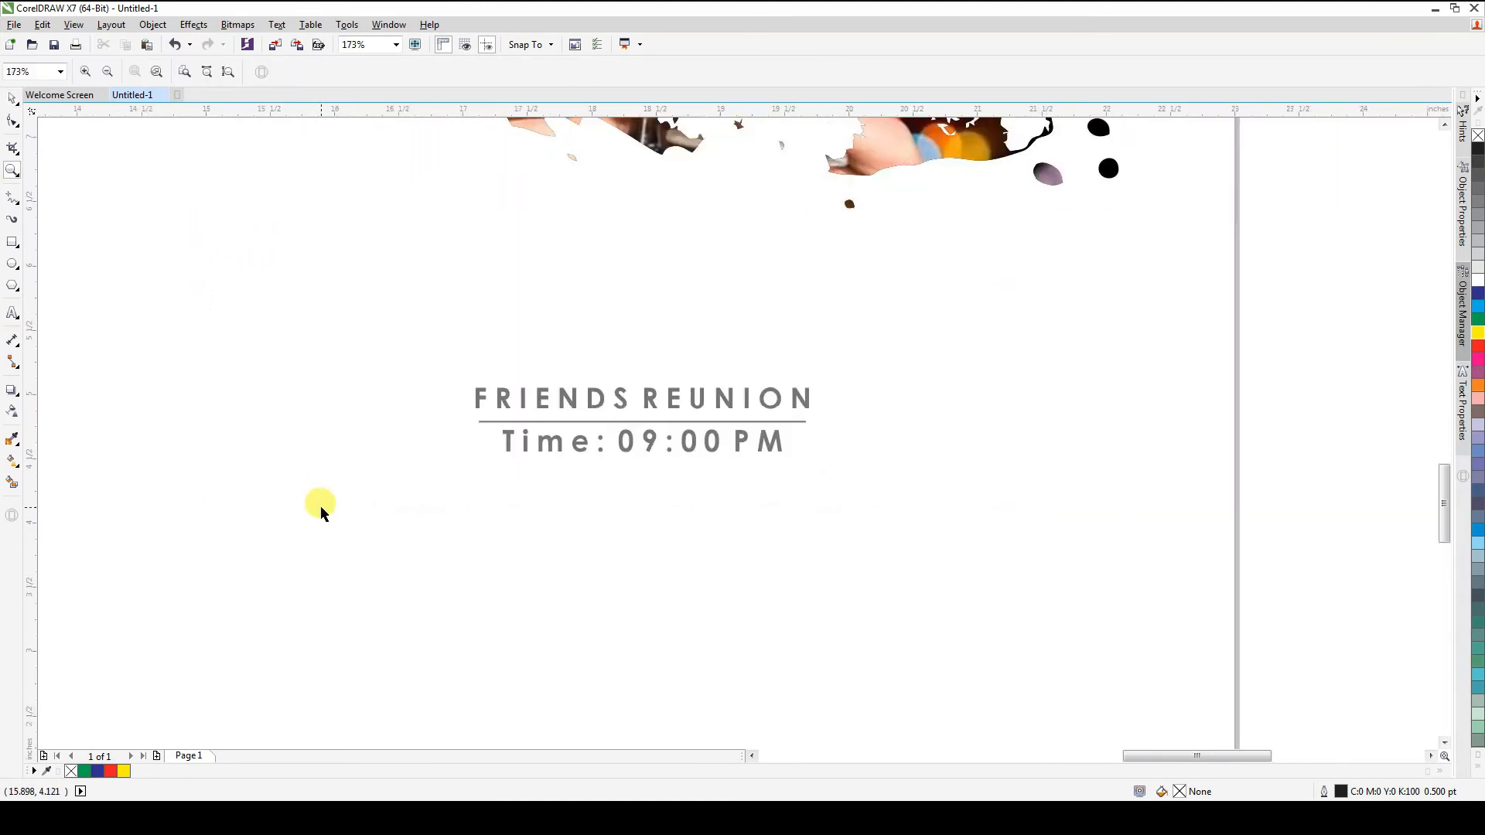
key(space)
scroll(626, 563, down, 2)
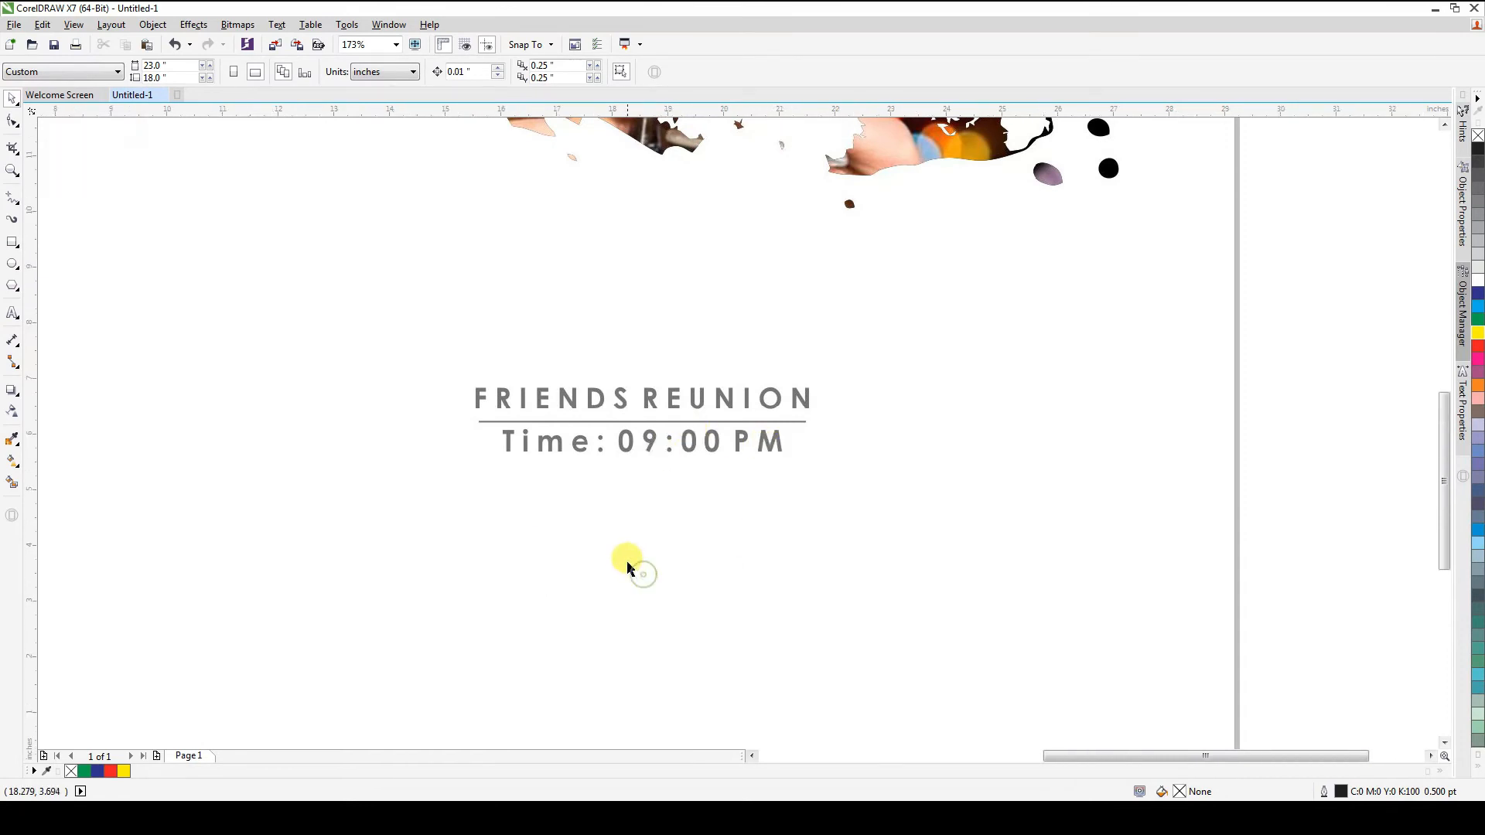
key(F4)
scroll(542, 506, down, 2)
key(z)
drag(1087, 318, 687, 619)
key(space)
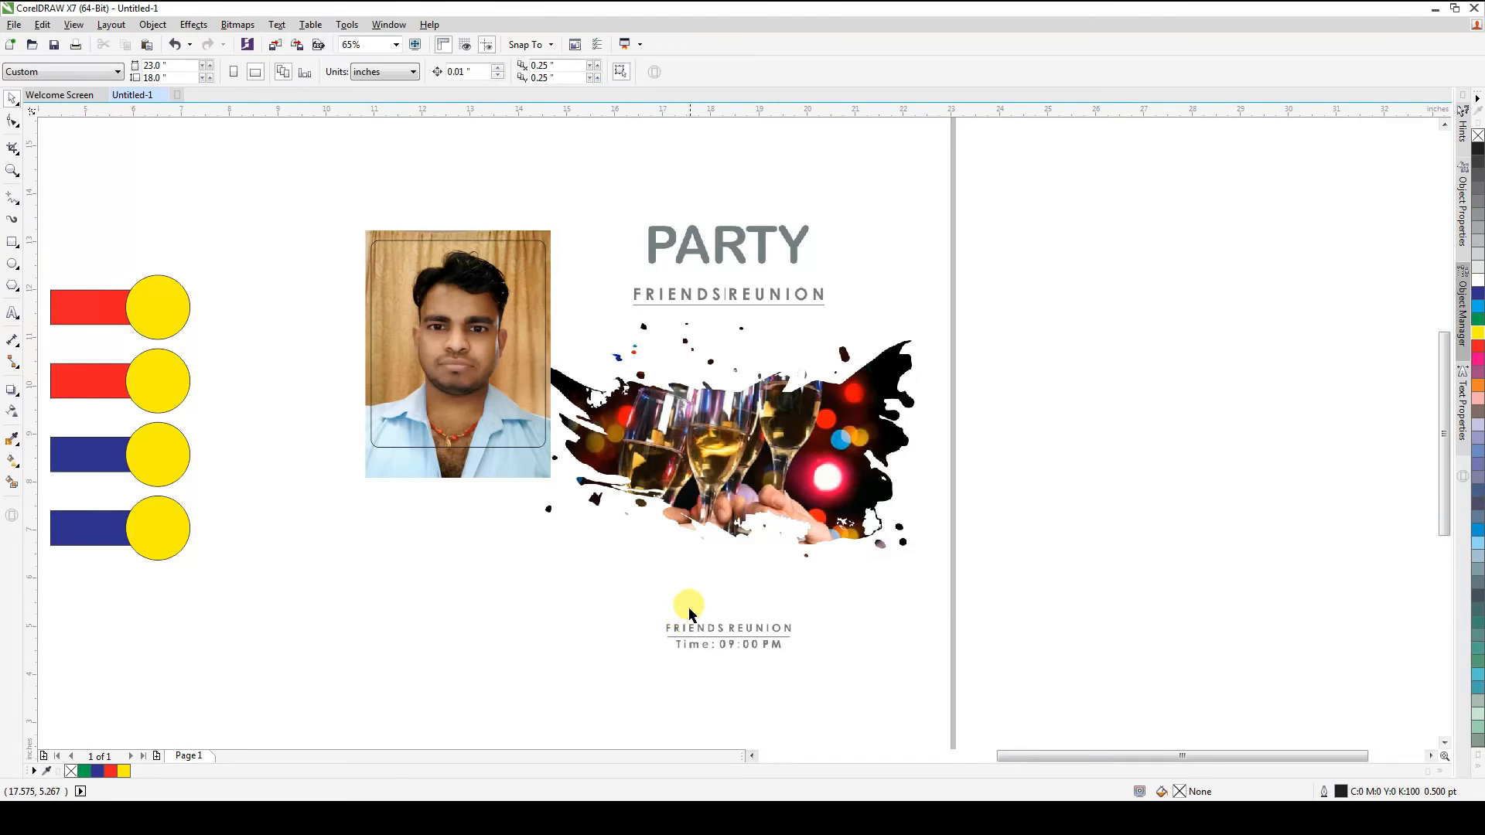
Draw a rectangle about 3.328 by 1.206 inches around the FRIENDS REUNION time caption
click(221, 219)
click(13, 242)
drag(642, 601, 801, 661)
key(z)
drag(906, 585, 551, 693)
key(space)
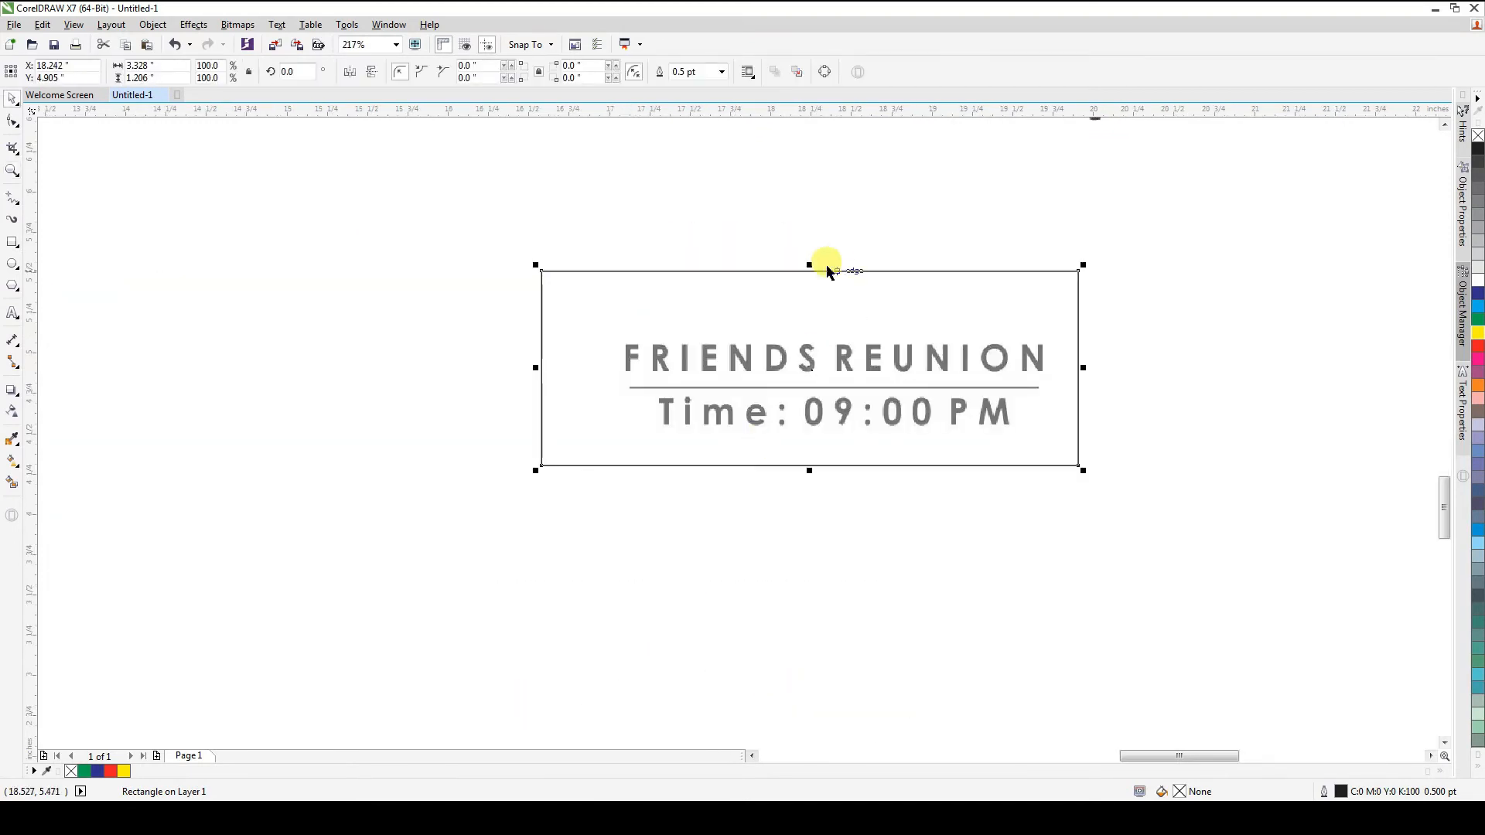
Resize the caption rectangle to about 2.943 by 0.833 inches and nudge it up 0.04 inches
drag(808, 267, 810, 331)
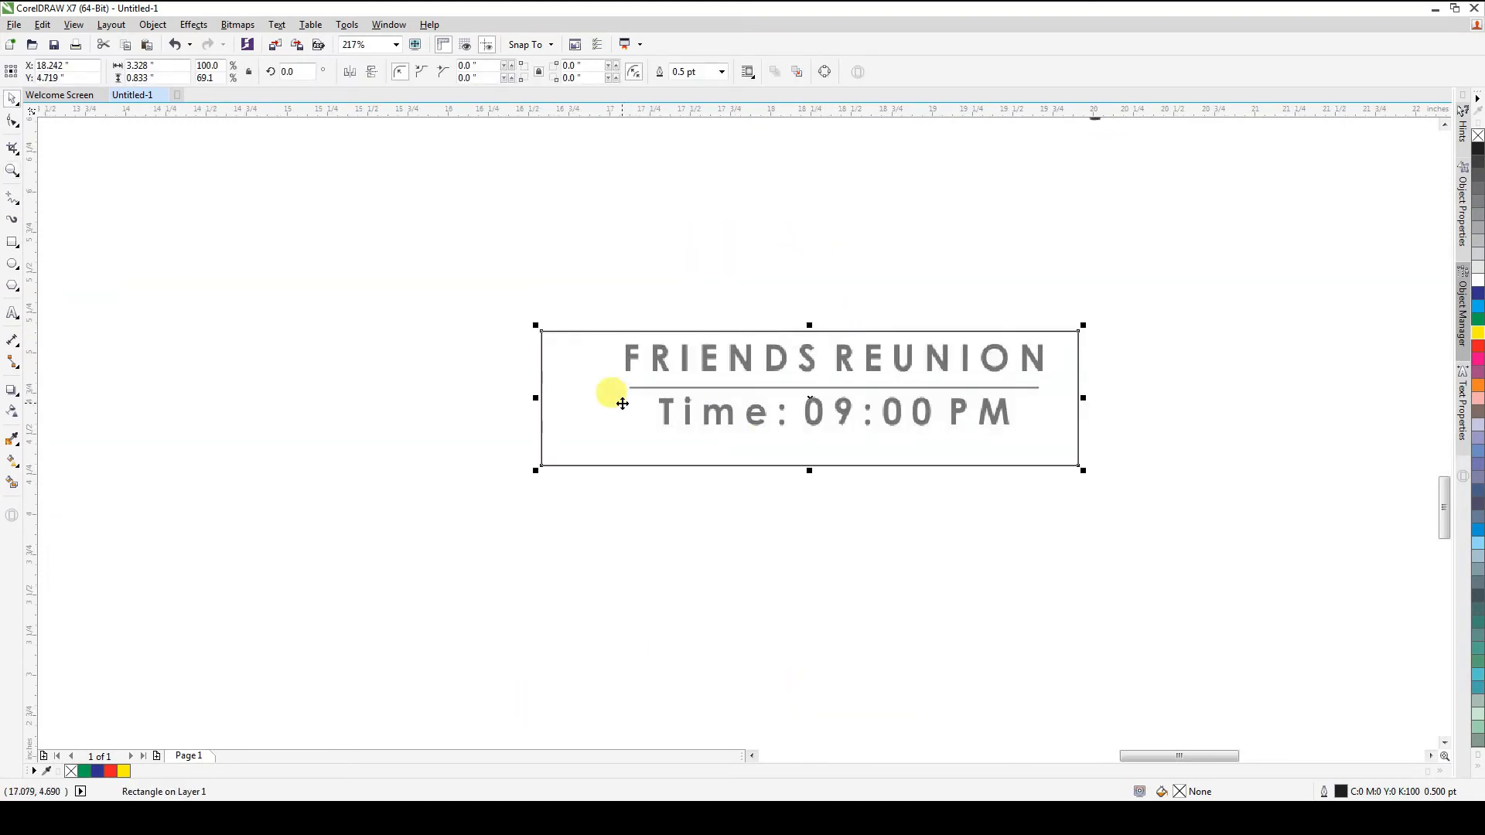
drag(536, 399, 604, 398)
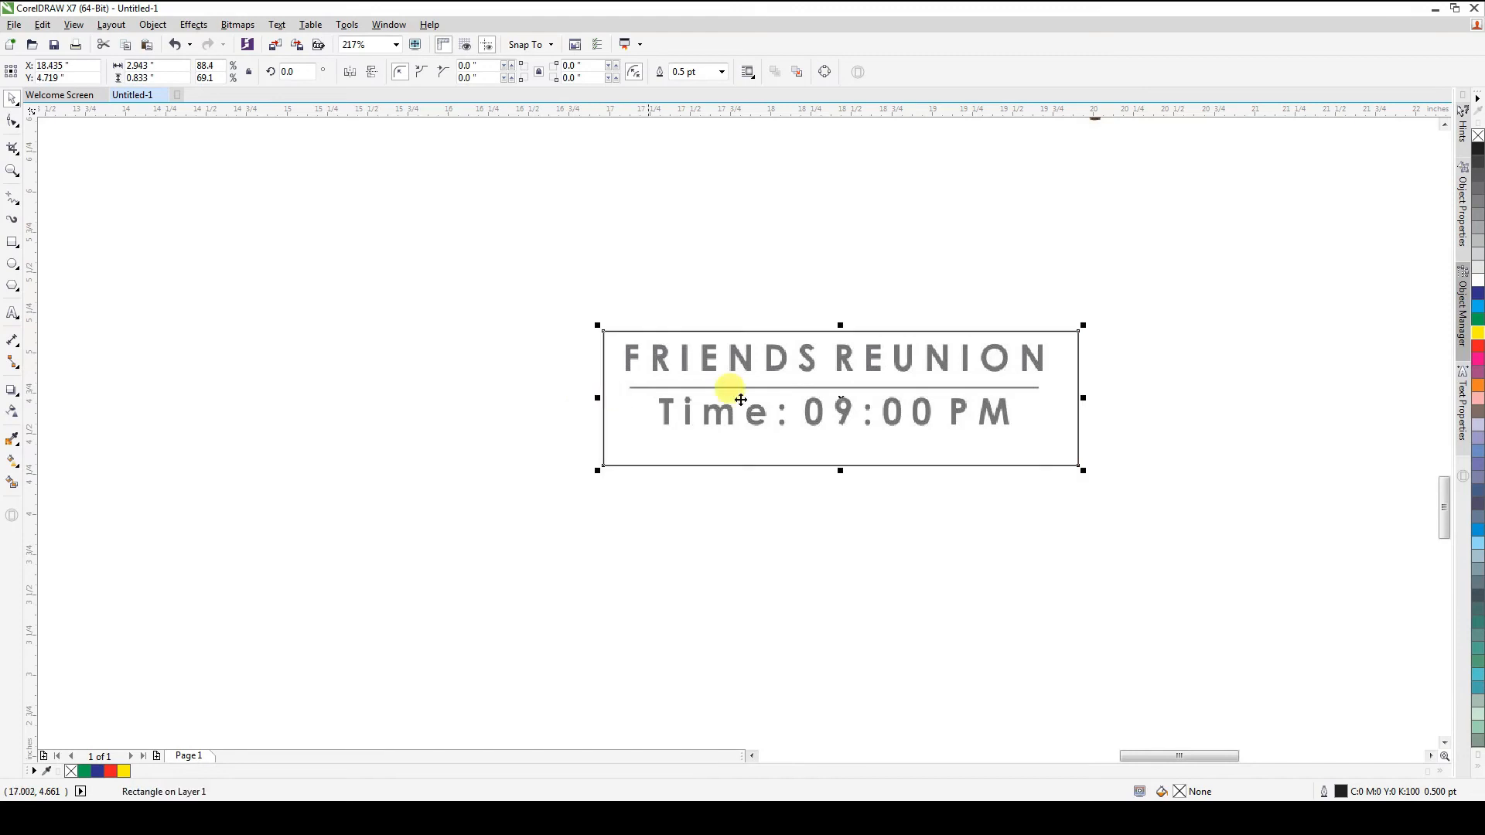
key(Up)
key(Up)
key(Up)
key(Up)
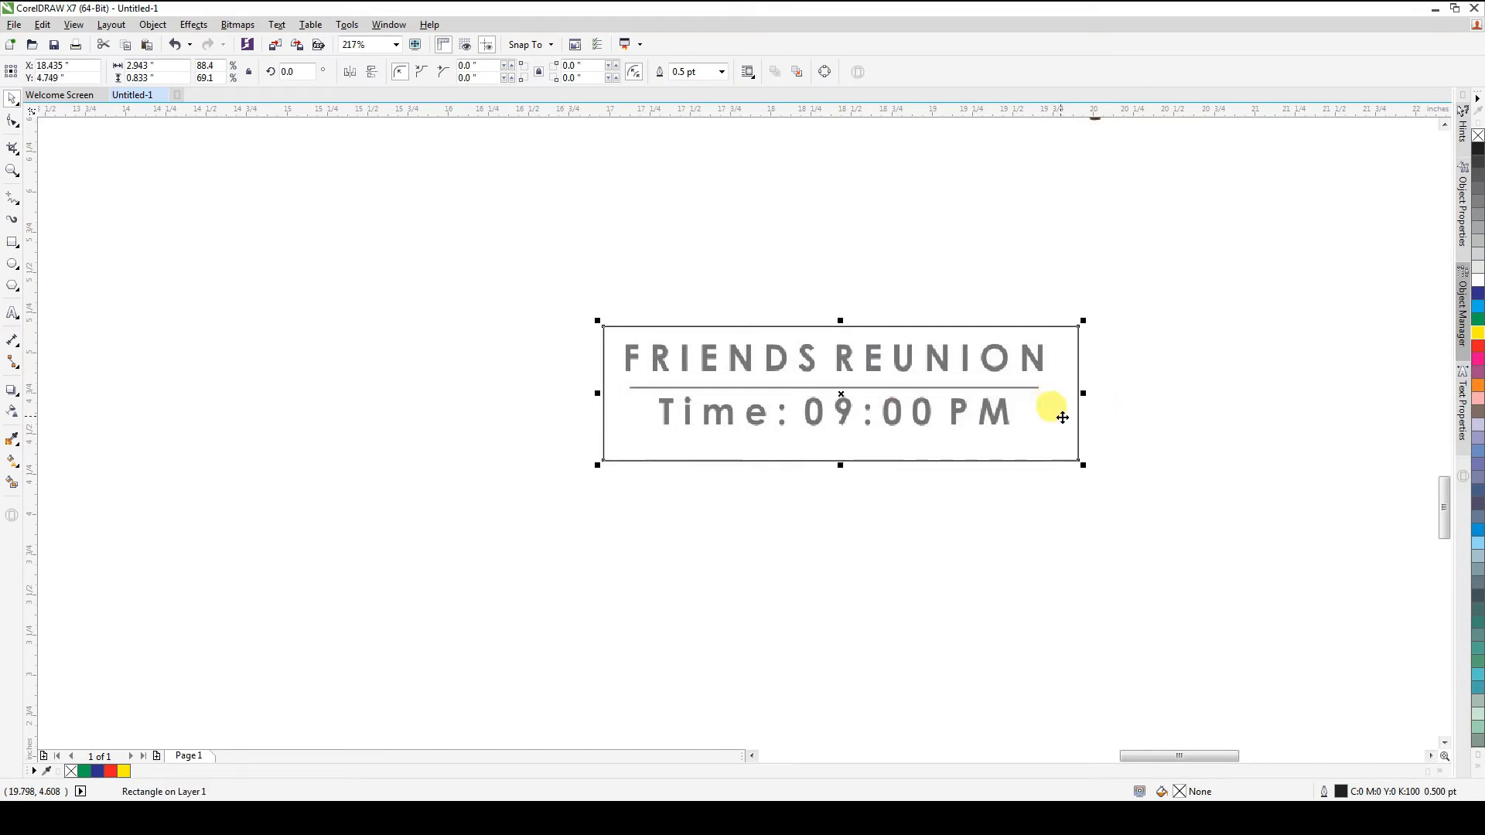
Apply Simplify to the caption rectangle and the party artwork to cut the time caption out of the artwork
scroll(649, 429, down, 1)
key(F2)
drag(1170, 249, 403, 505)
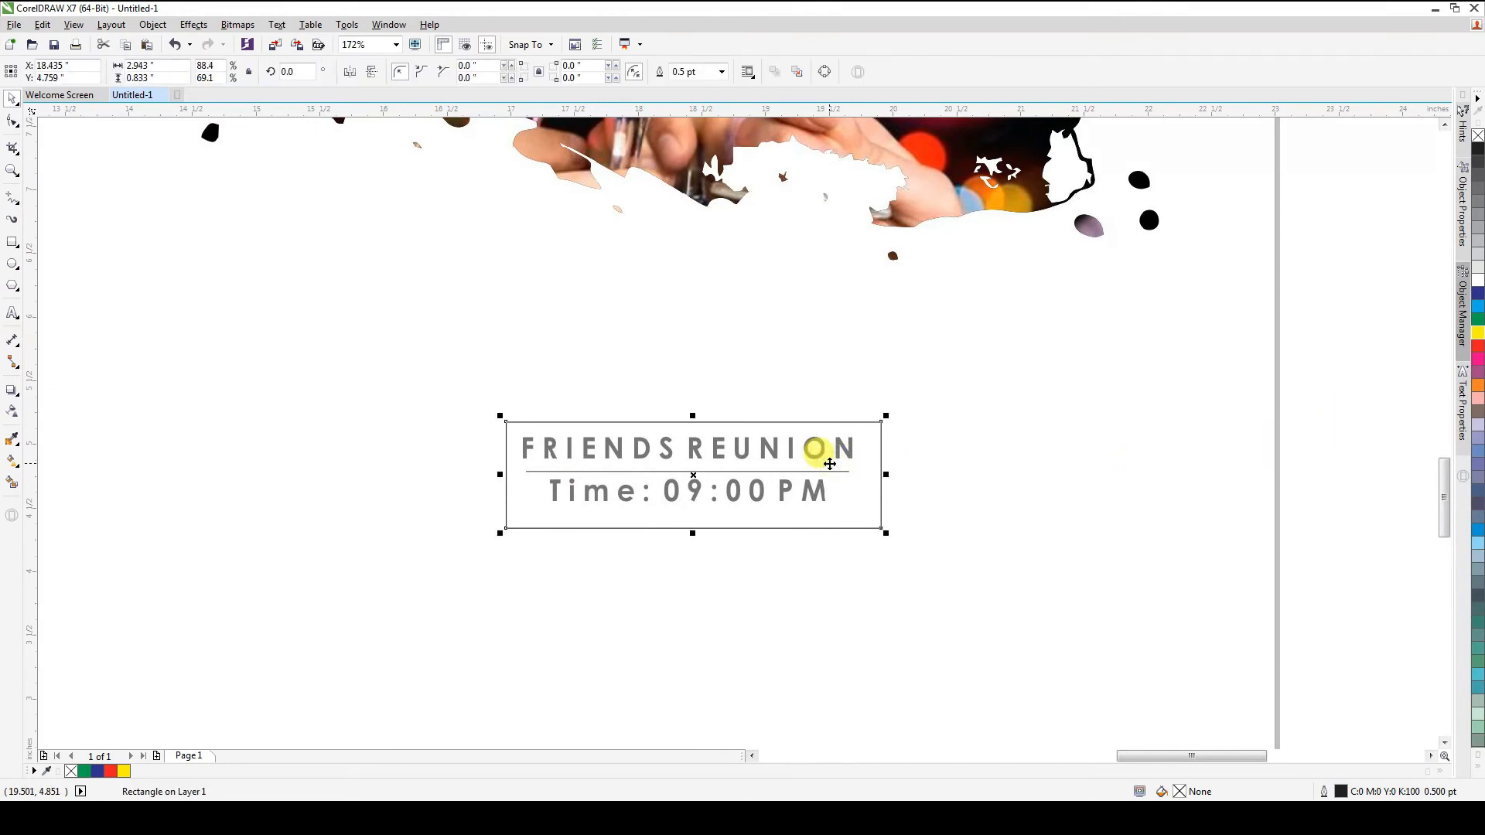
click(1384, 476)
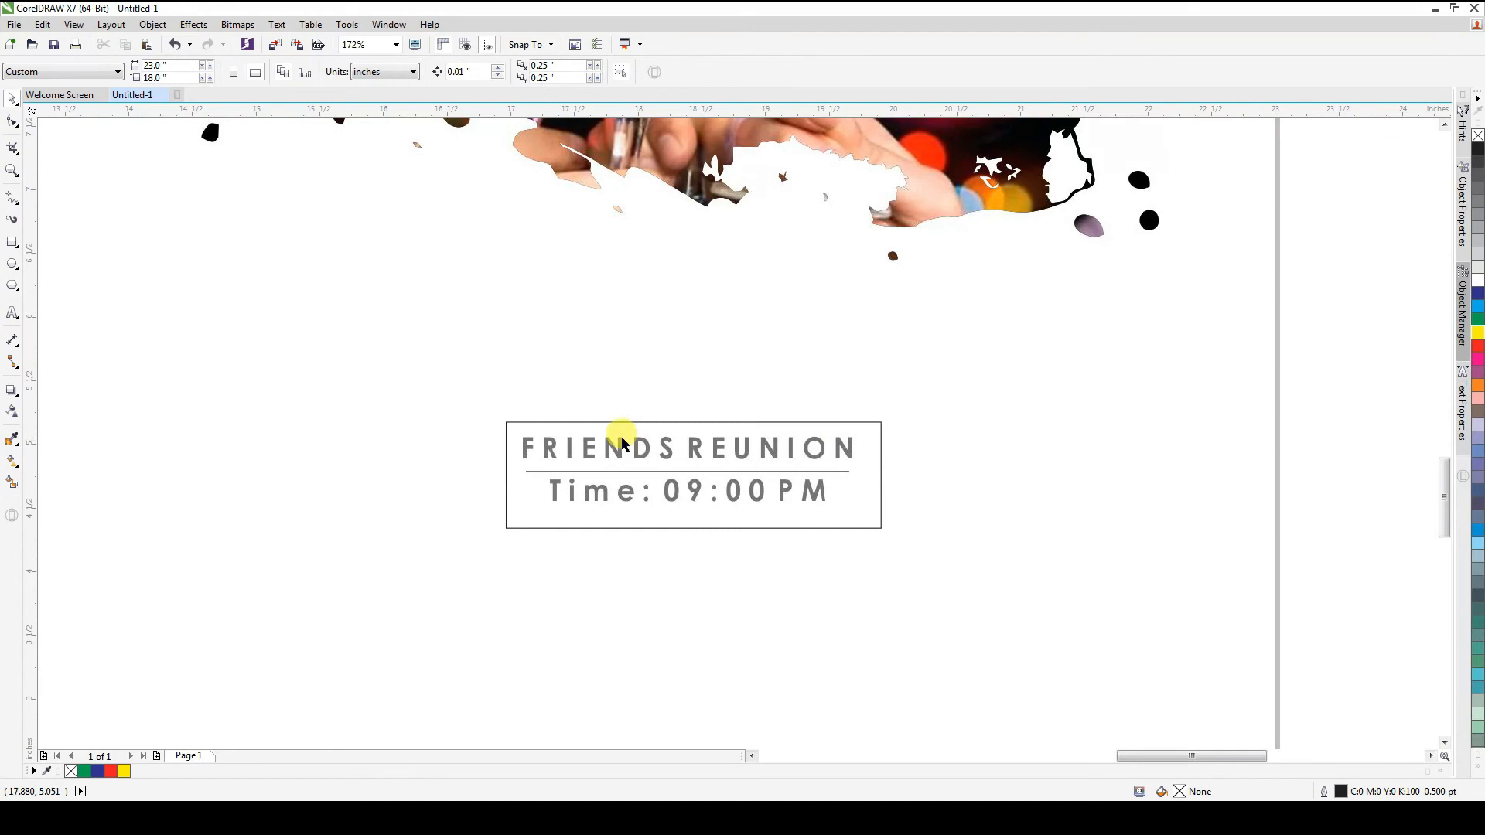
scroll(619, 444, down, 1)
click(685, 456)
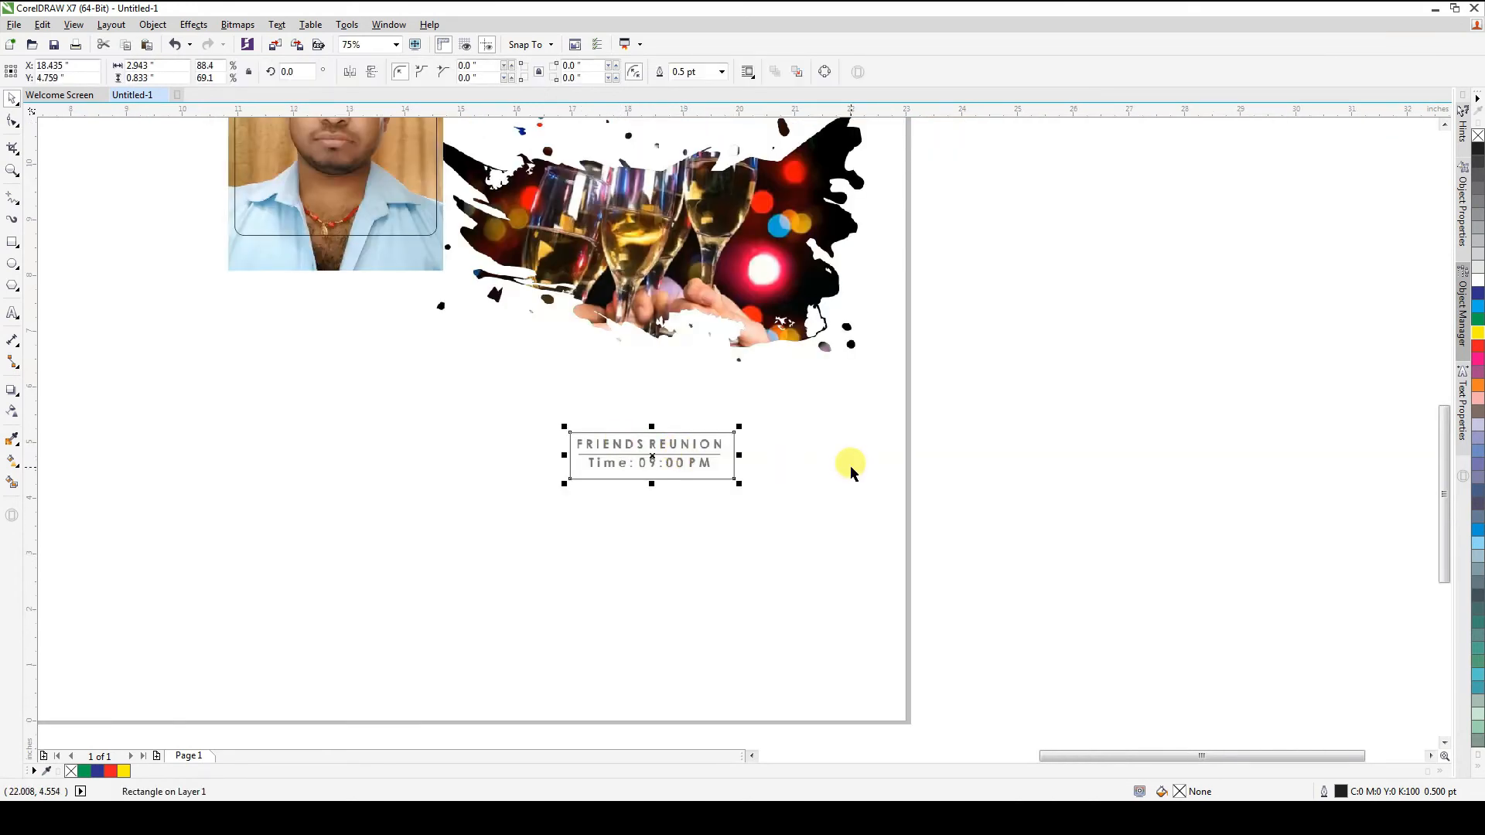
shift+click(756, 385)
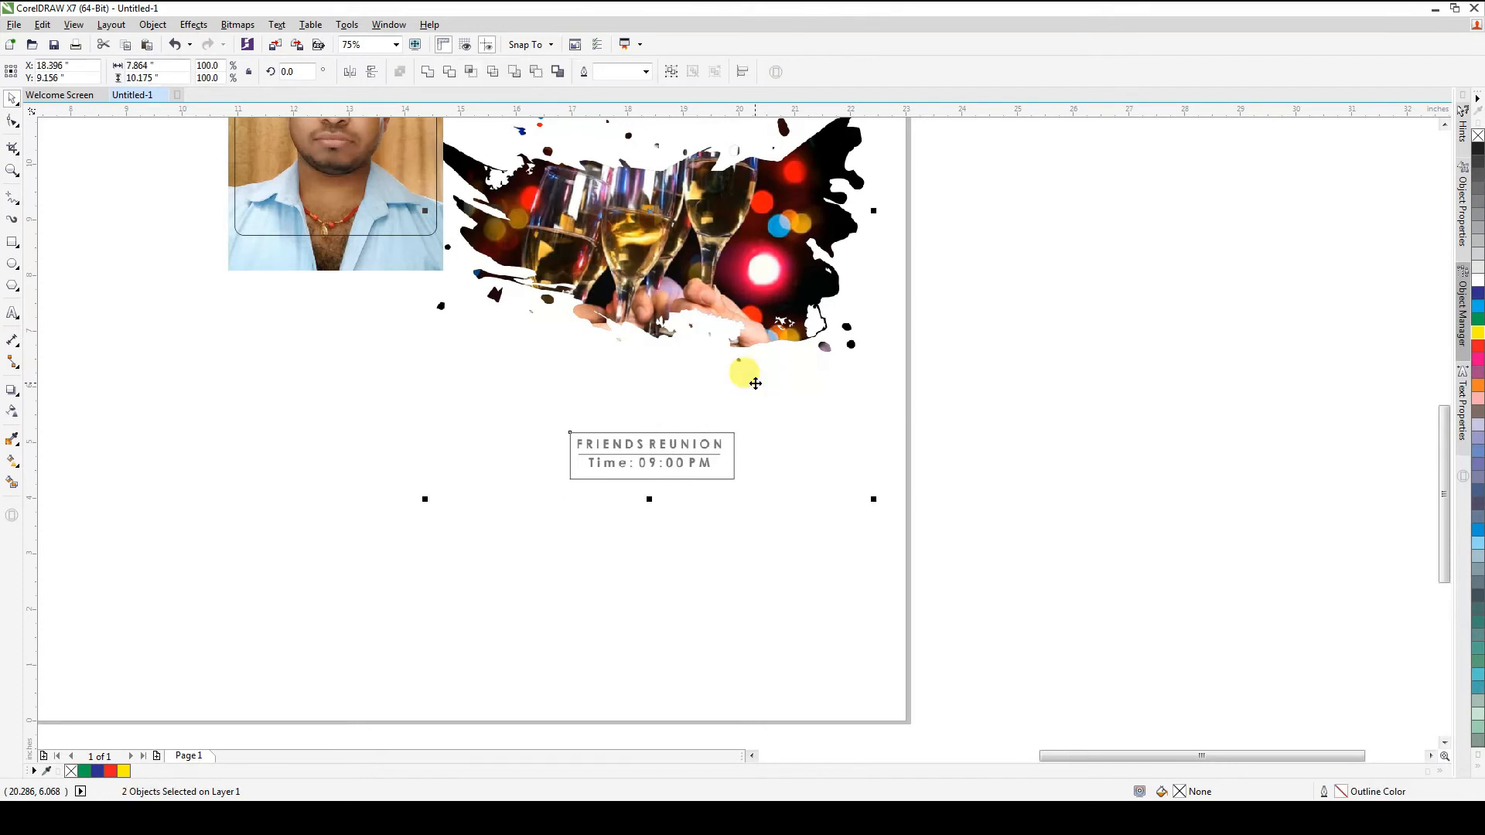
click(493, 72)
Move the cutting rectangle down and left of the caption area and delete it
click(677, 457)
drag(677, 457, 589, 535)
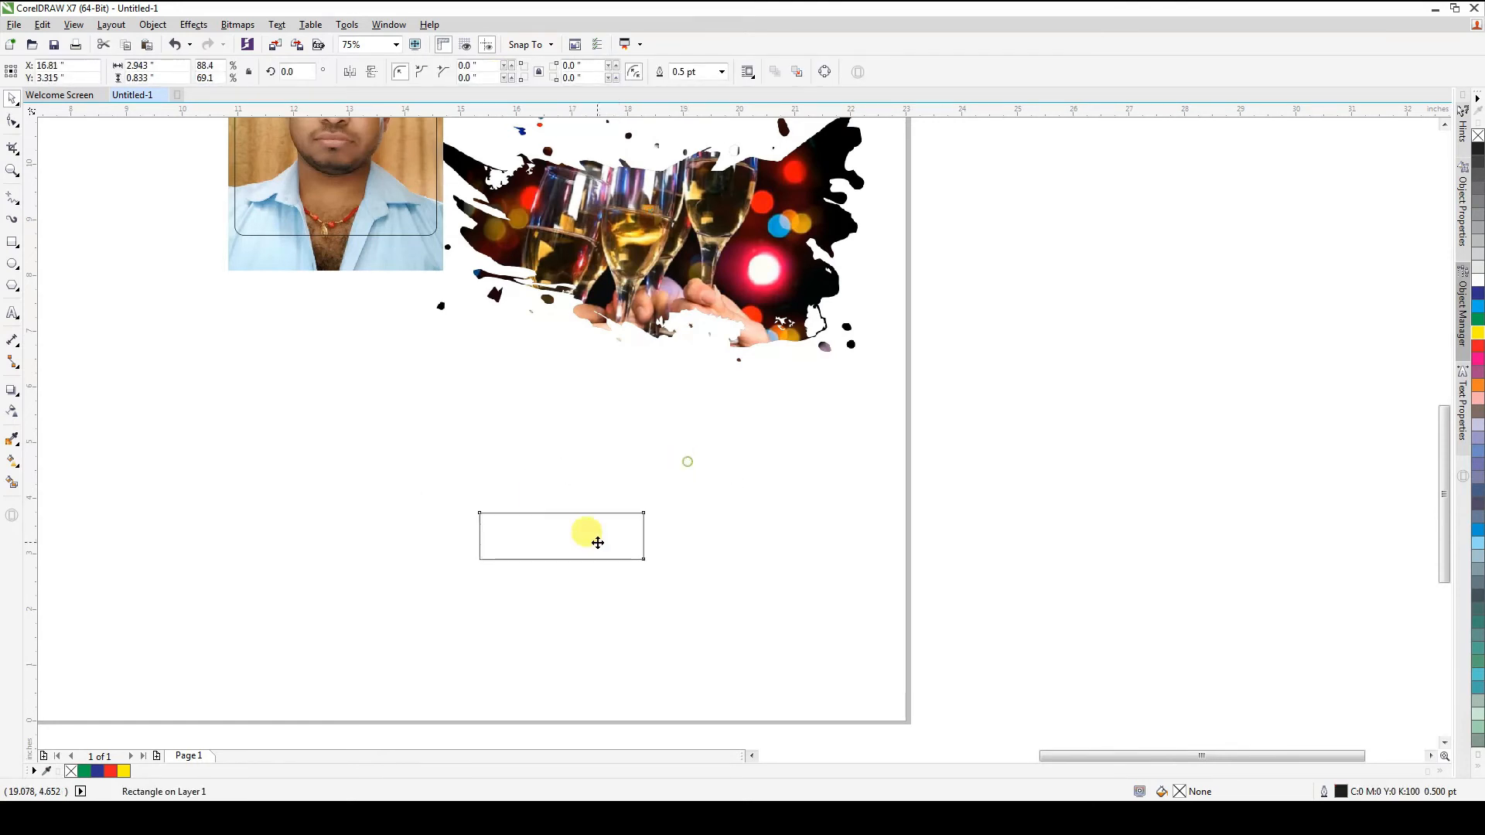
key(Delete)
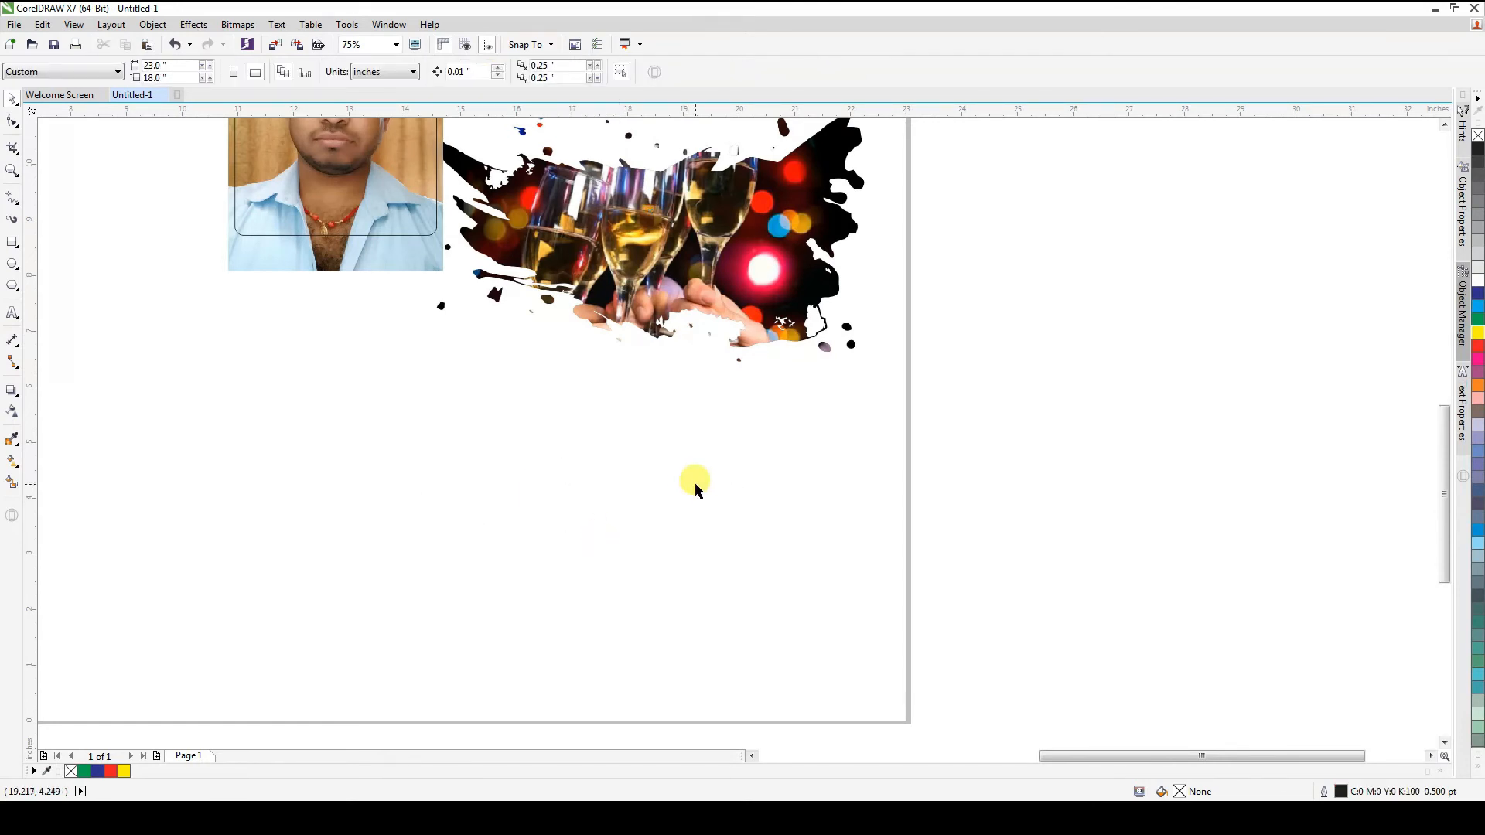
Undo the rectangle deletion, the Simplify cut and the drawn rectangle to restore the time caption
scroll(695, 485, down, 1)
key(F4)
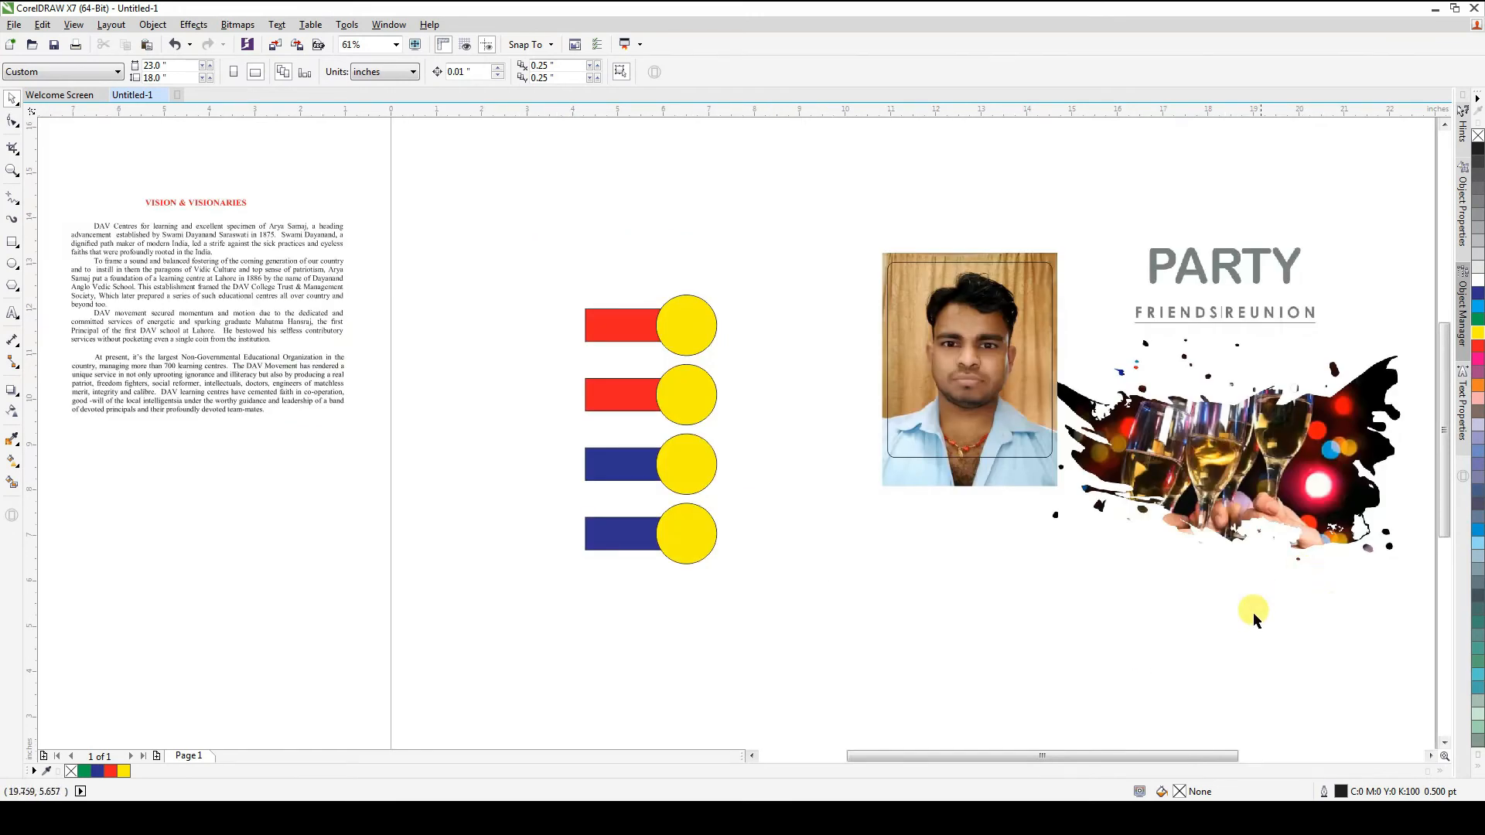
key(z)
drag(1398, 481, 936, 716)
key(space)
scroll(438, 379, down, 2)
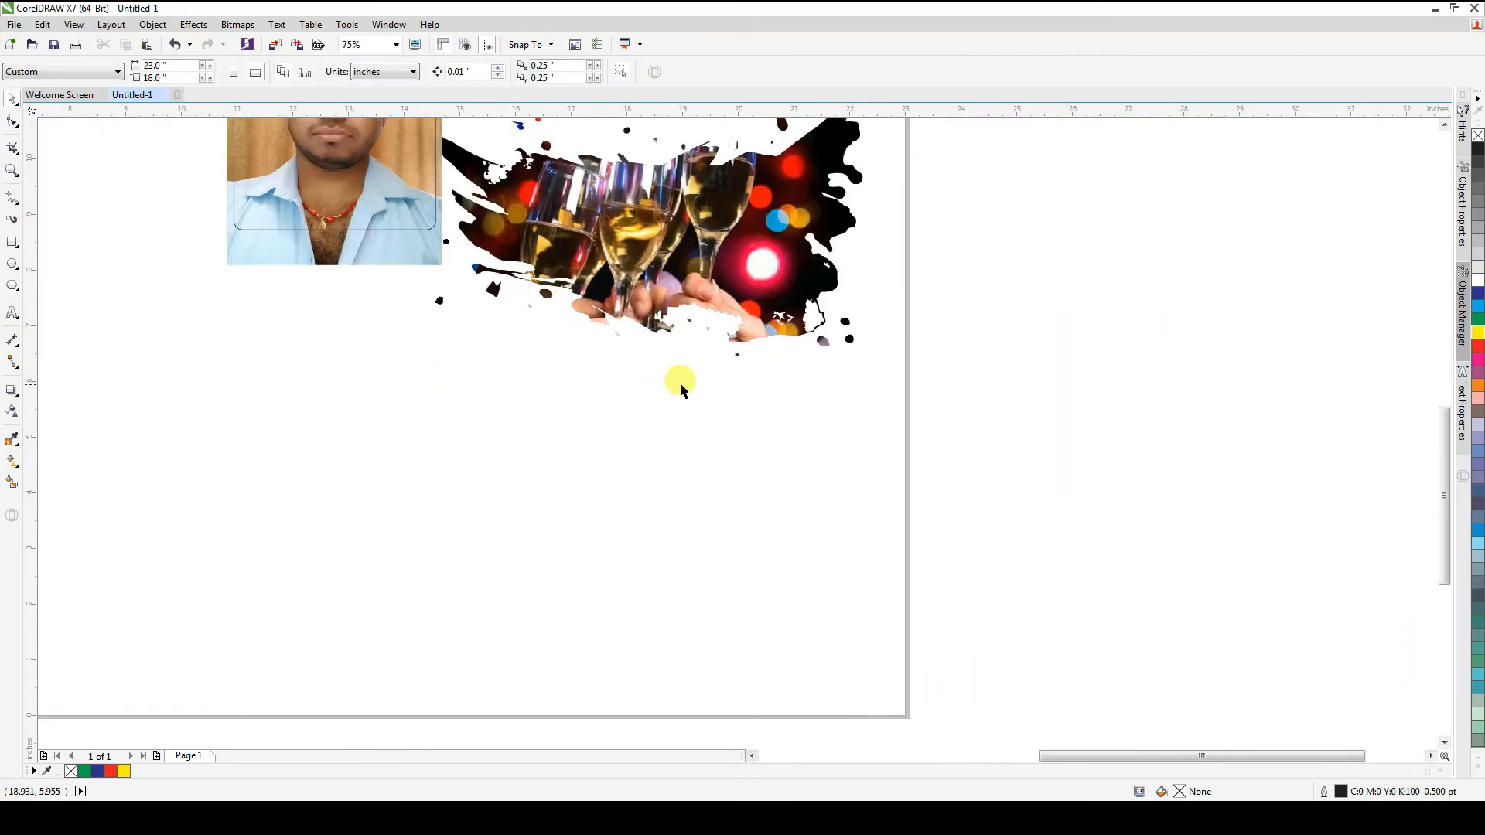
key(ctrl+z)
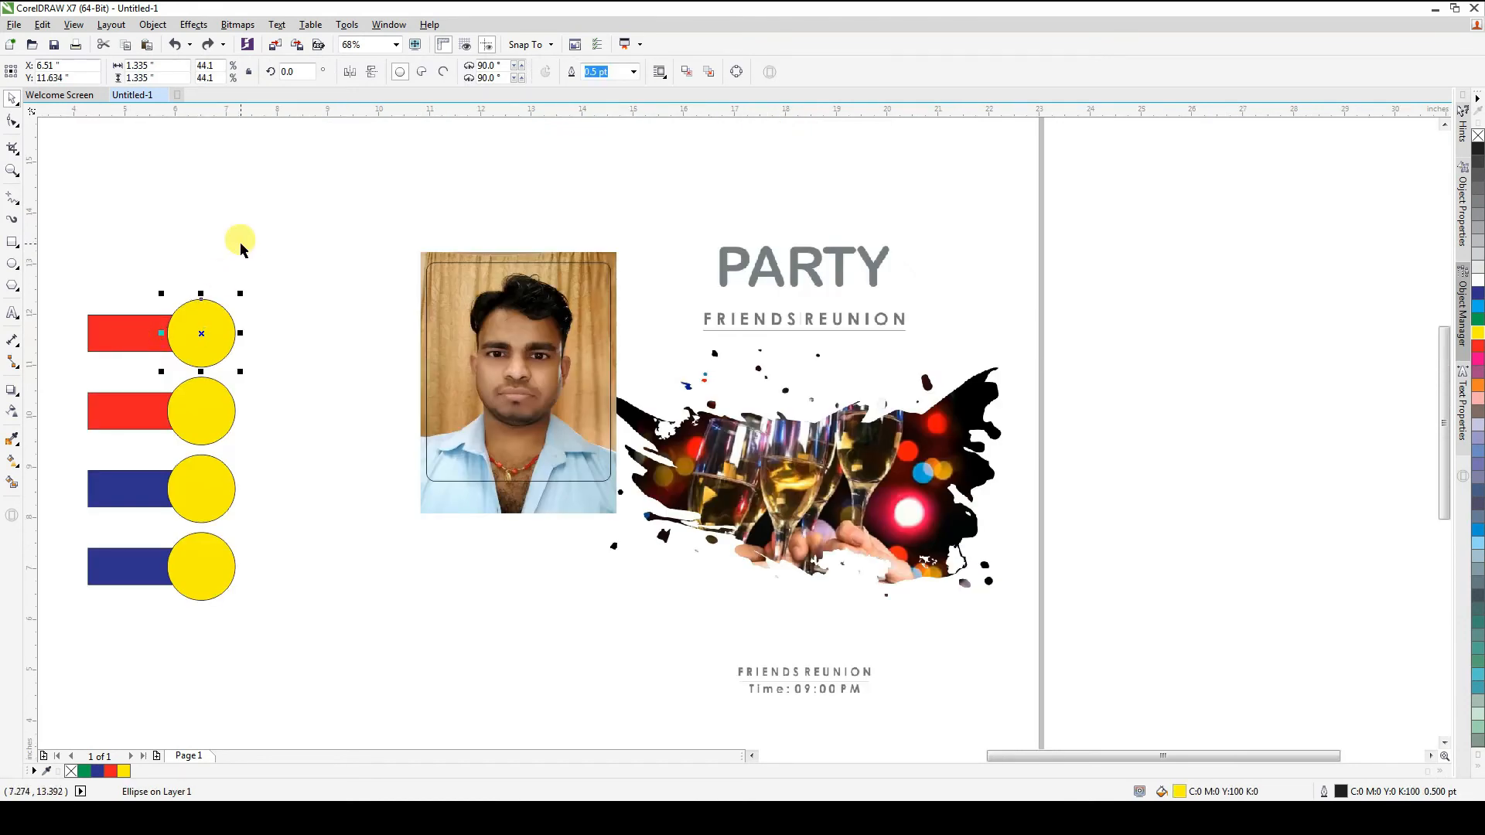
click(239, 238)
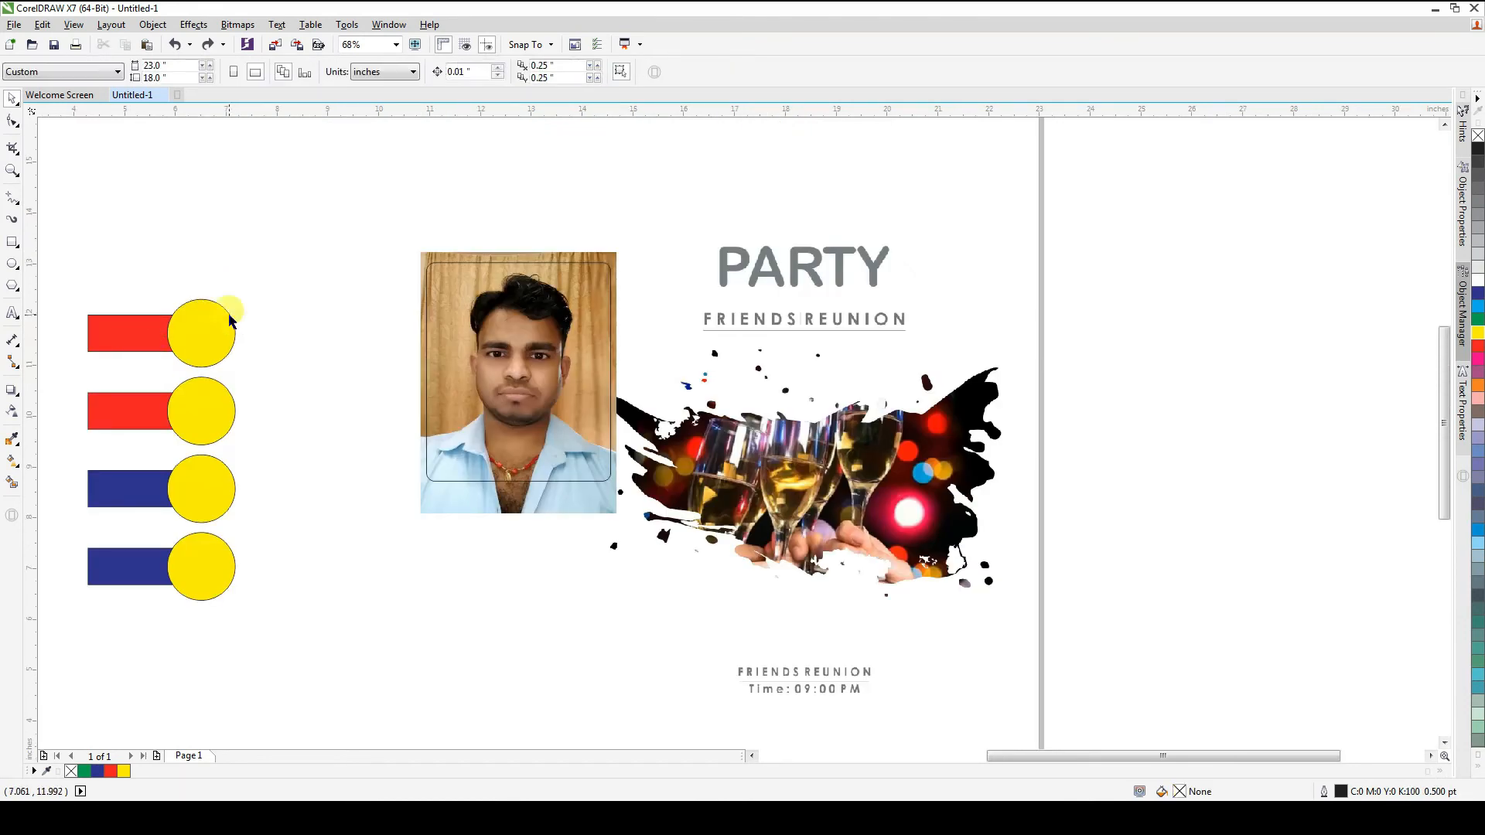
Cut the red rectangle out of its yellow circle in the uppermost pair with Front minus back, and undo the cut
click(203, 333)
shift+click(126, 331)
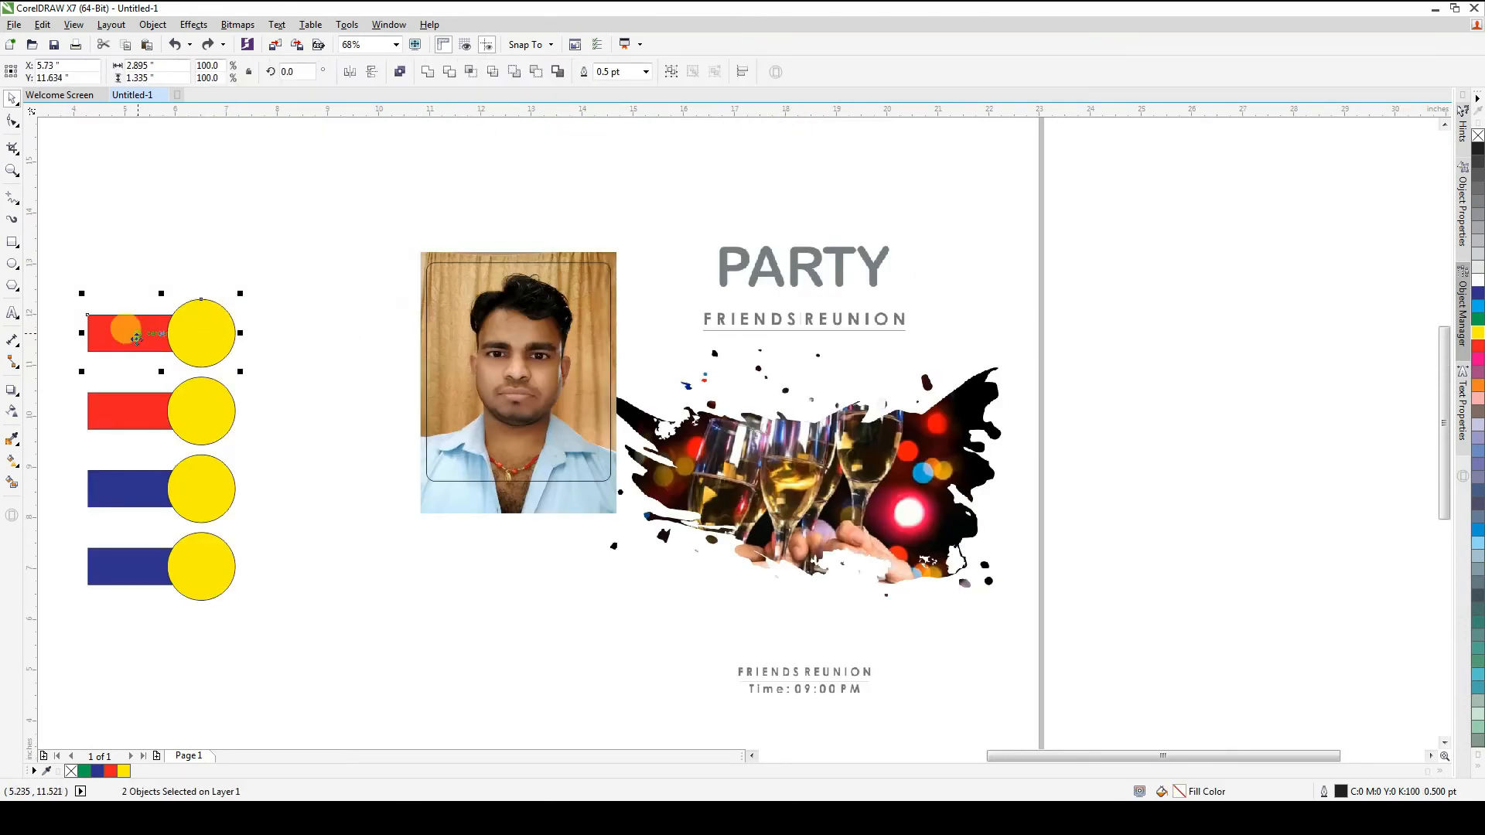
click(523, 77)
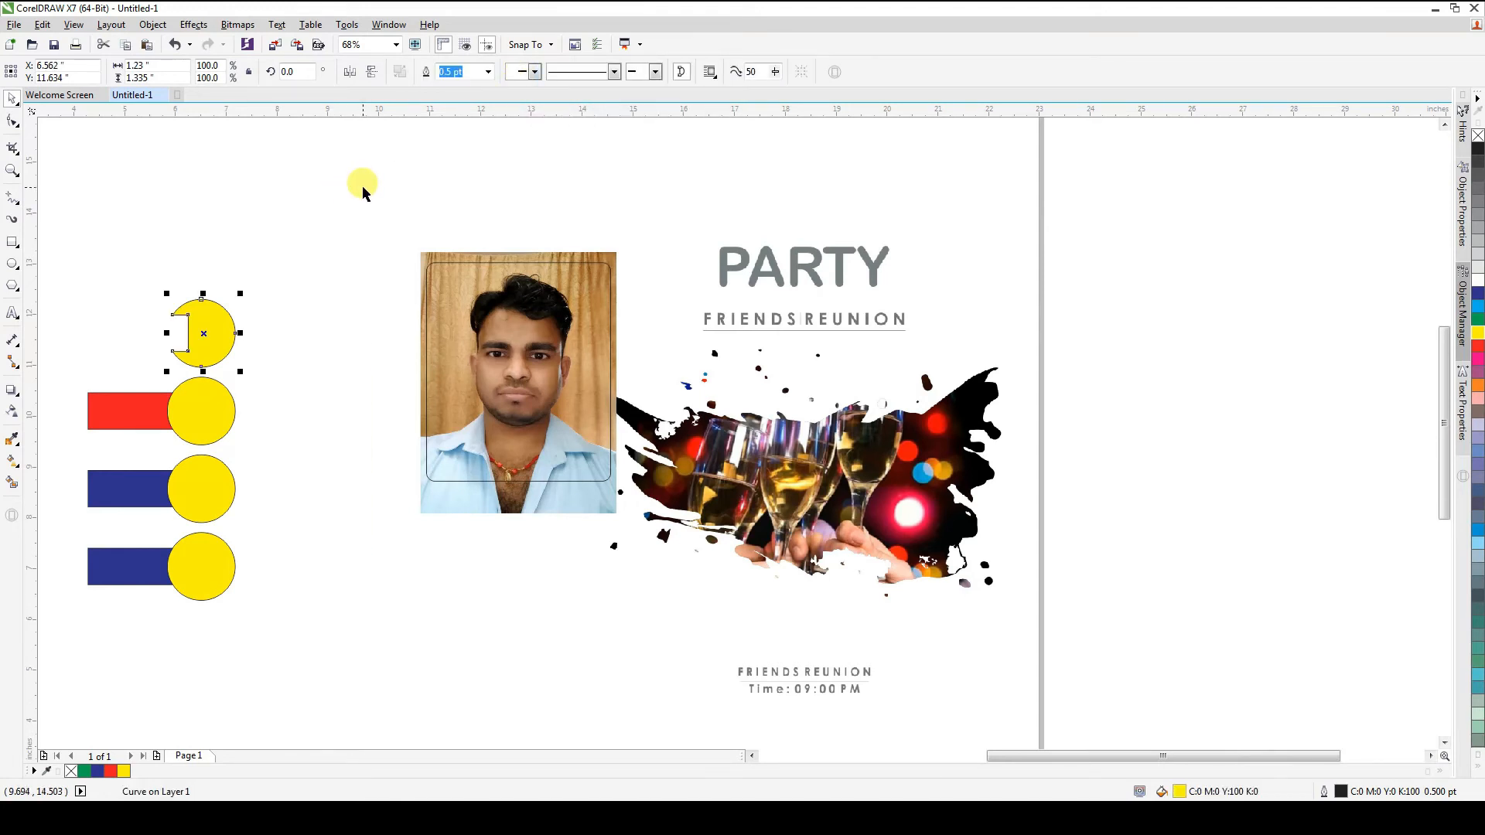
key(ctrl+z)
Repeat Front minus back on the uppermost red rectangle and yellow circle, and undo the repeated cut
click(255, 276)
click(211, 325)
shift+click(149, 343)
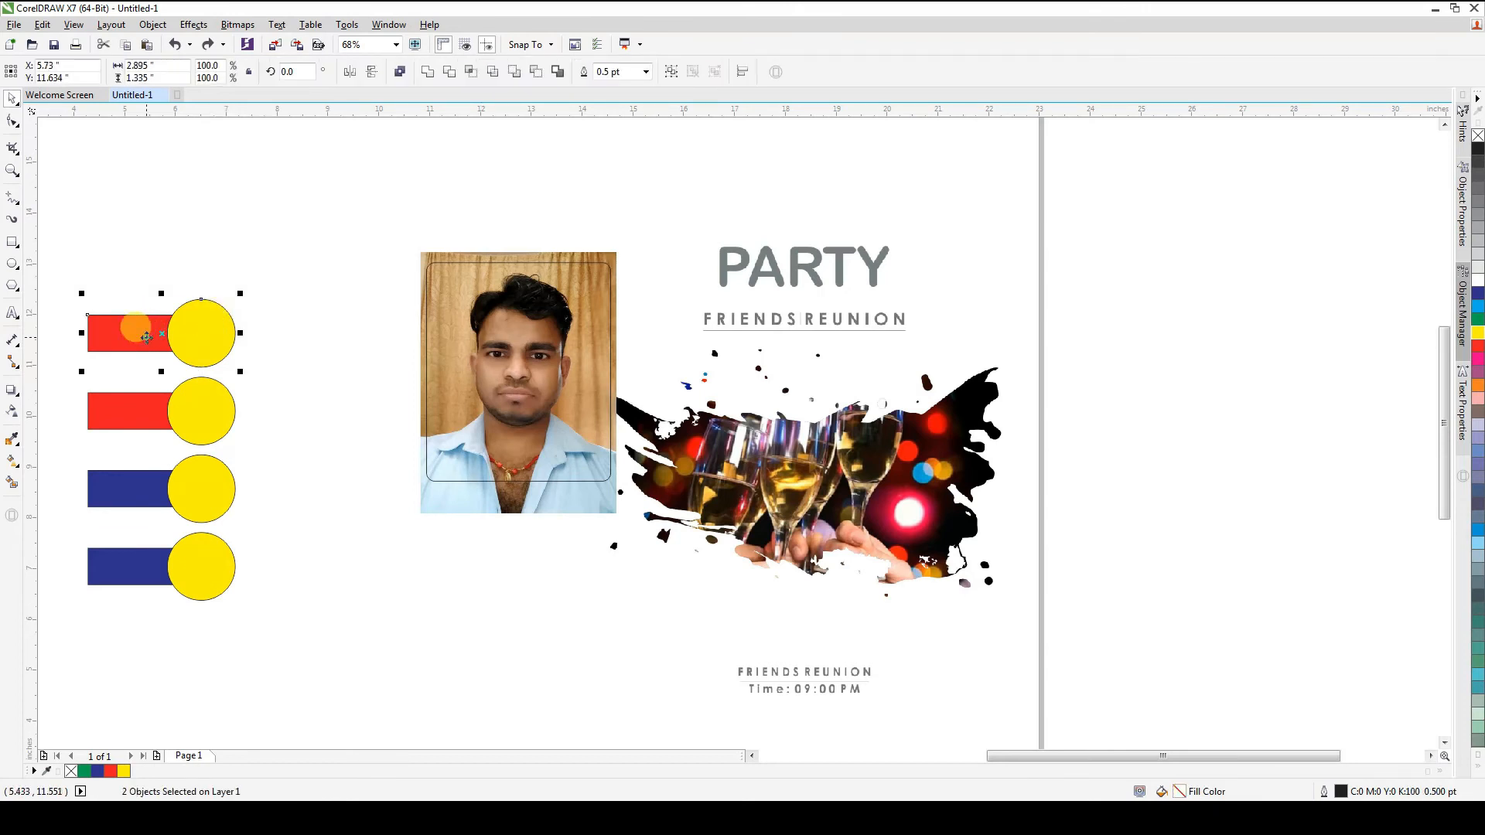
click(514, 72)
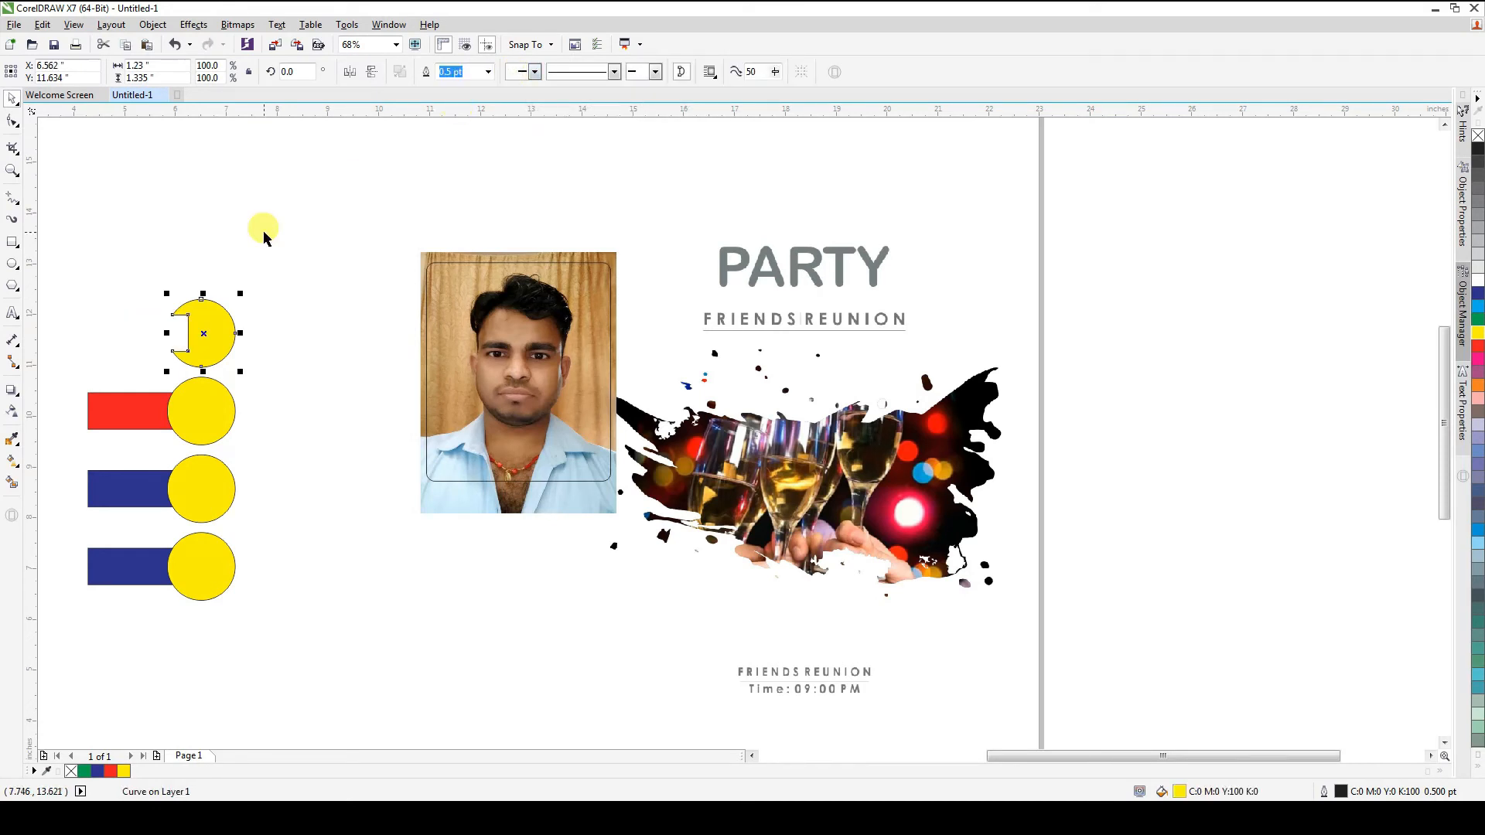
click(364, 238)
scroll(480, 281, down, 2)
drag(501, 379, 673, 395)
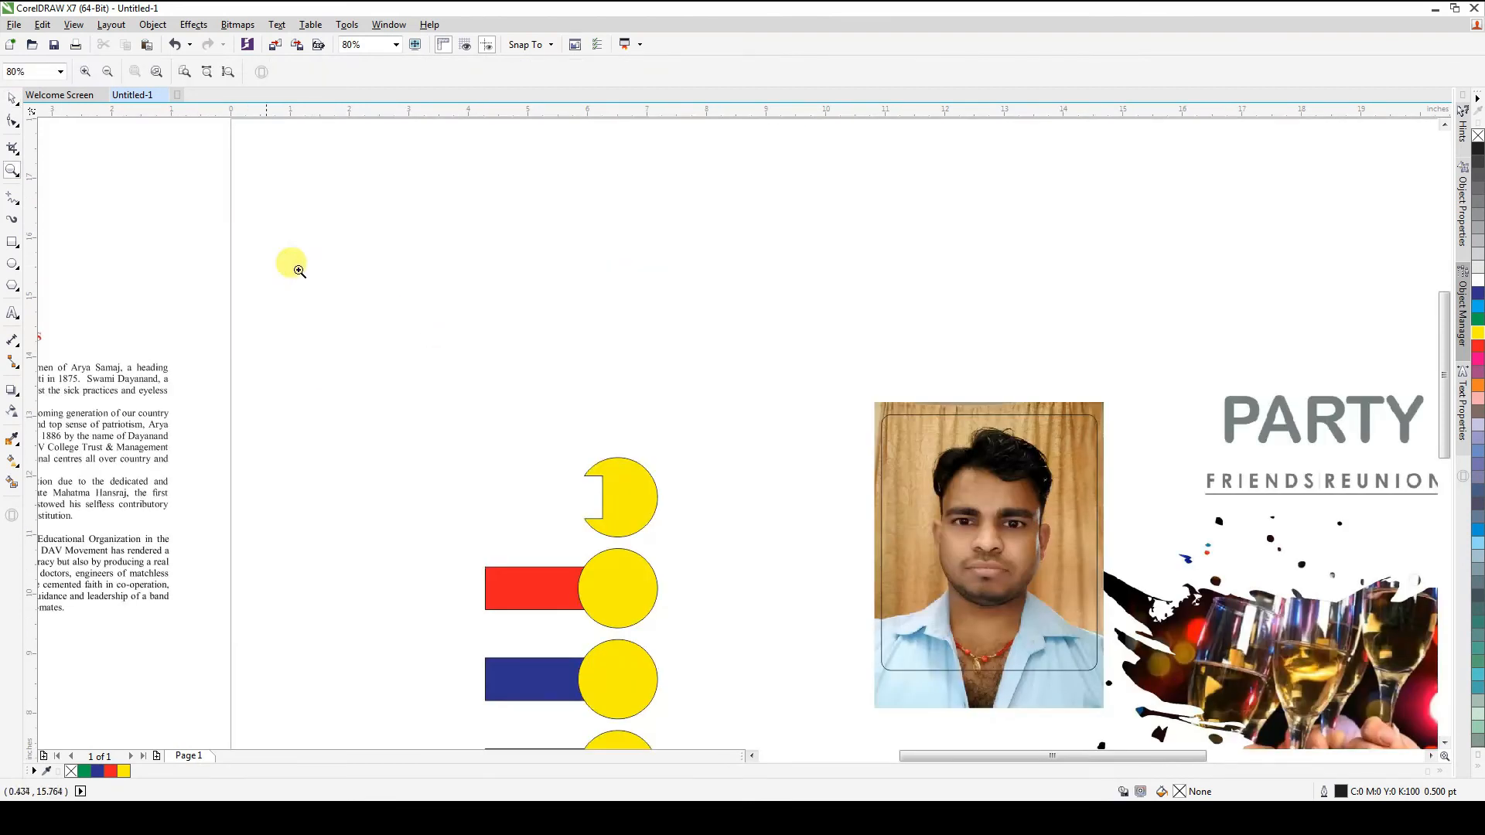
scroll(364, 276, down, 2)
drag(259, 226, 813, 504)
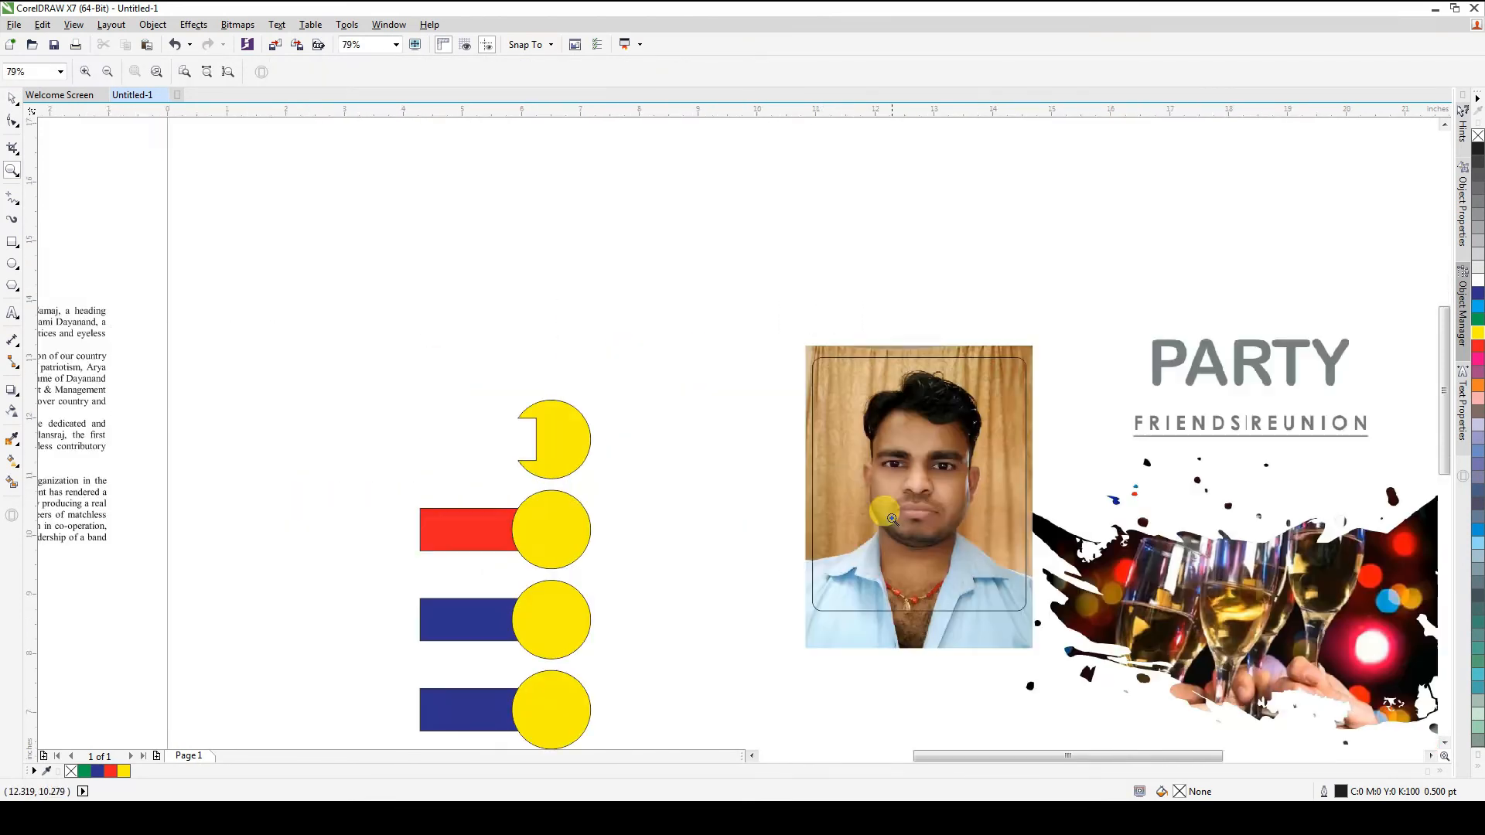
key(space)
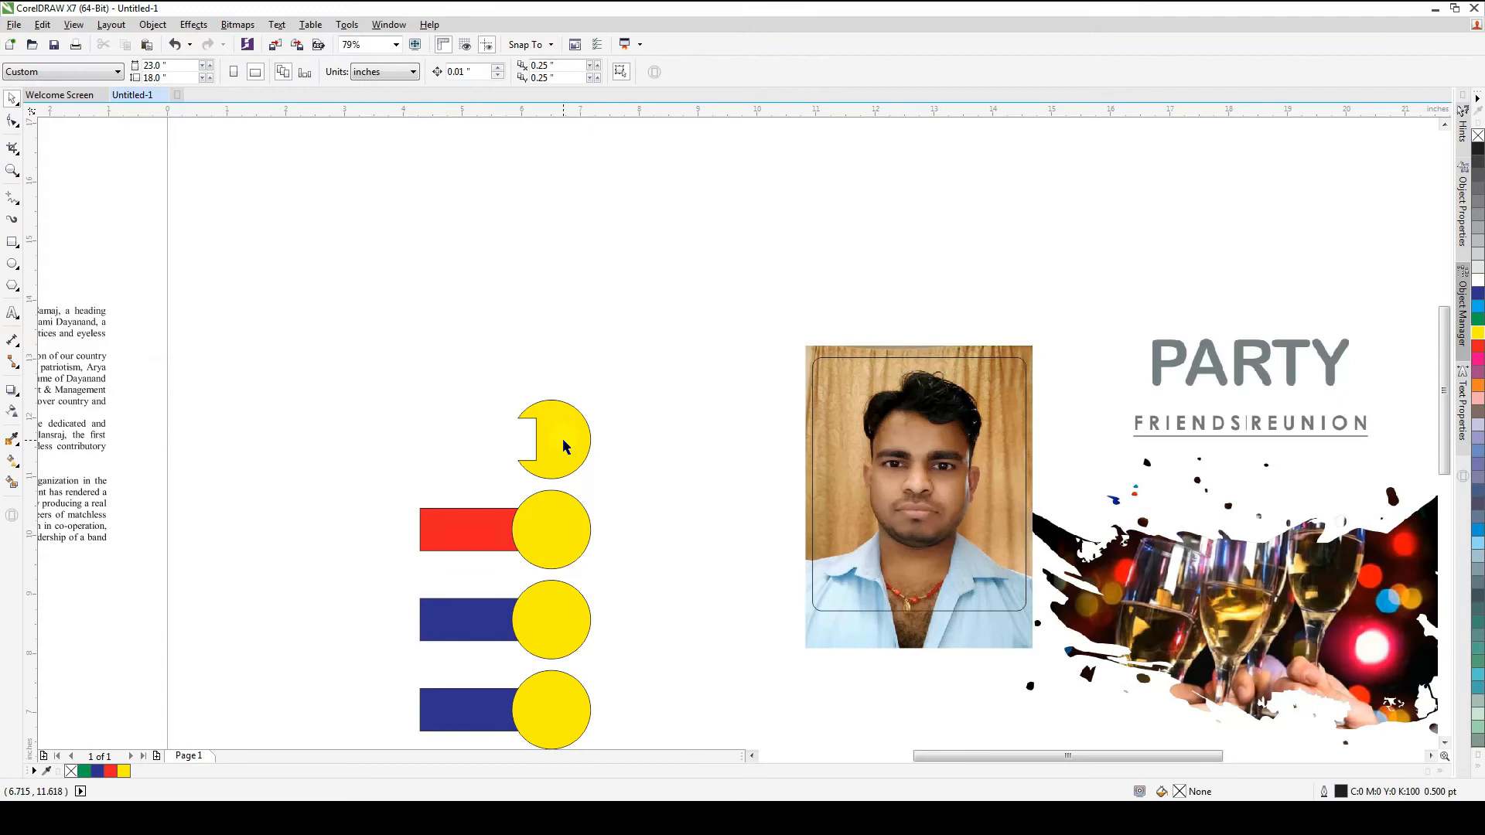
key(ctrl+z)
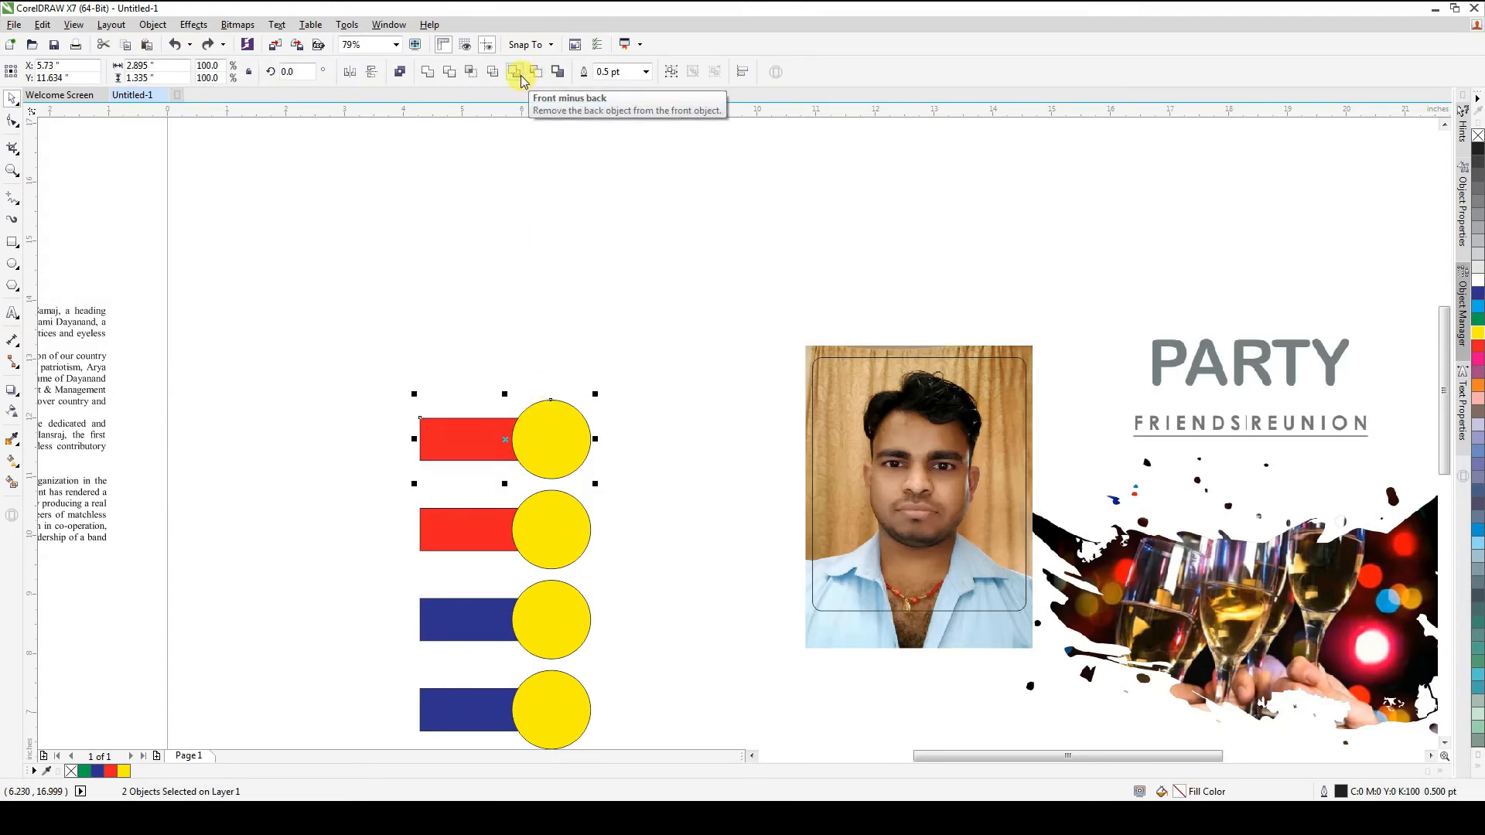
Cut the yellow circle out of the red rectangle in the second pair with Back minus front
click(566, 245)
click(568, 452)
click(567, 524)
shift+click(503, 518)
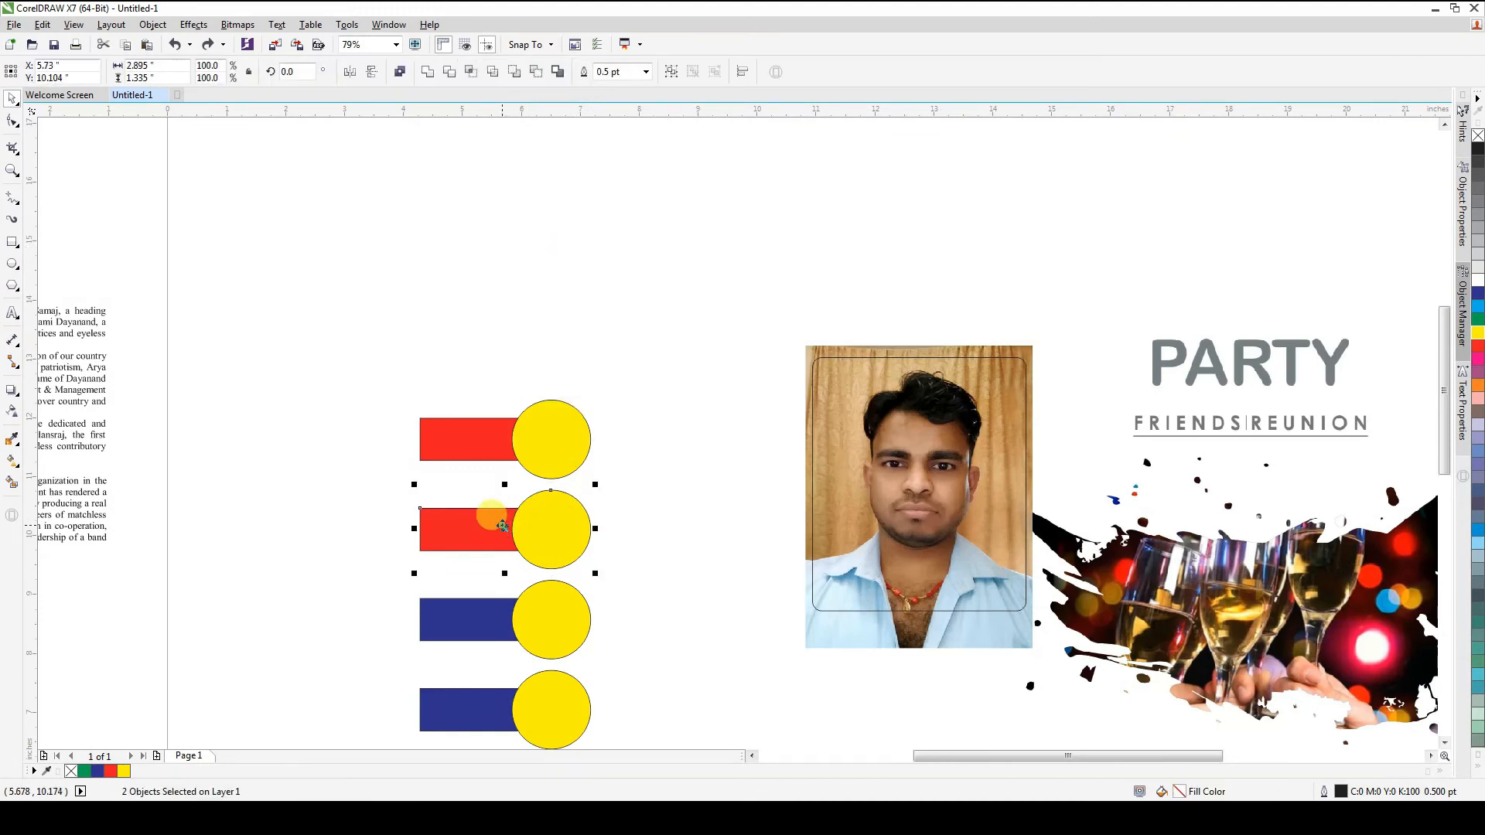
click(539, 72)
Apply Front minus back to the uppermost pair for comparison with the trimmed second rectangle, and undo it
click(566, 475)
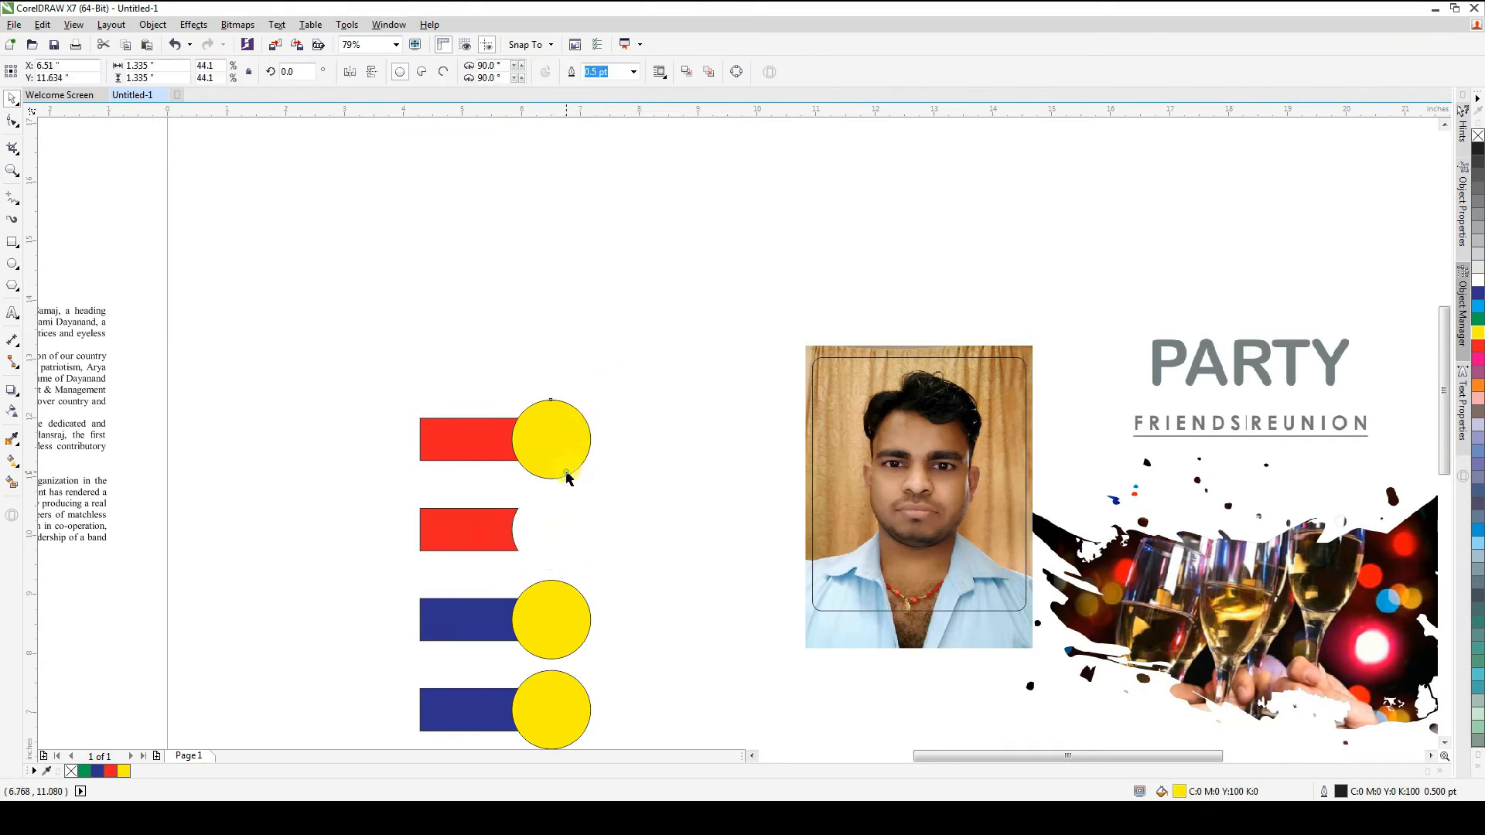
shift+click(468, 436)
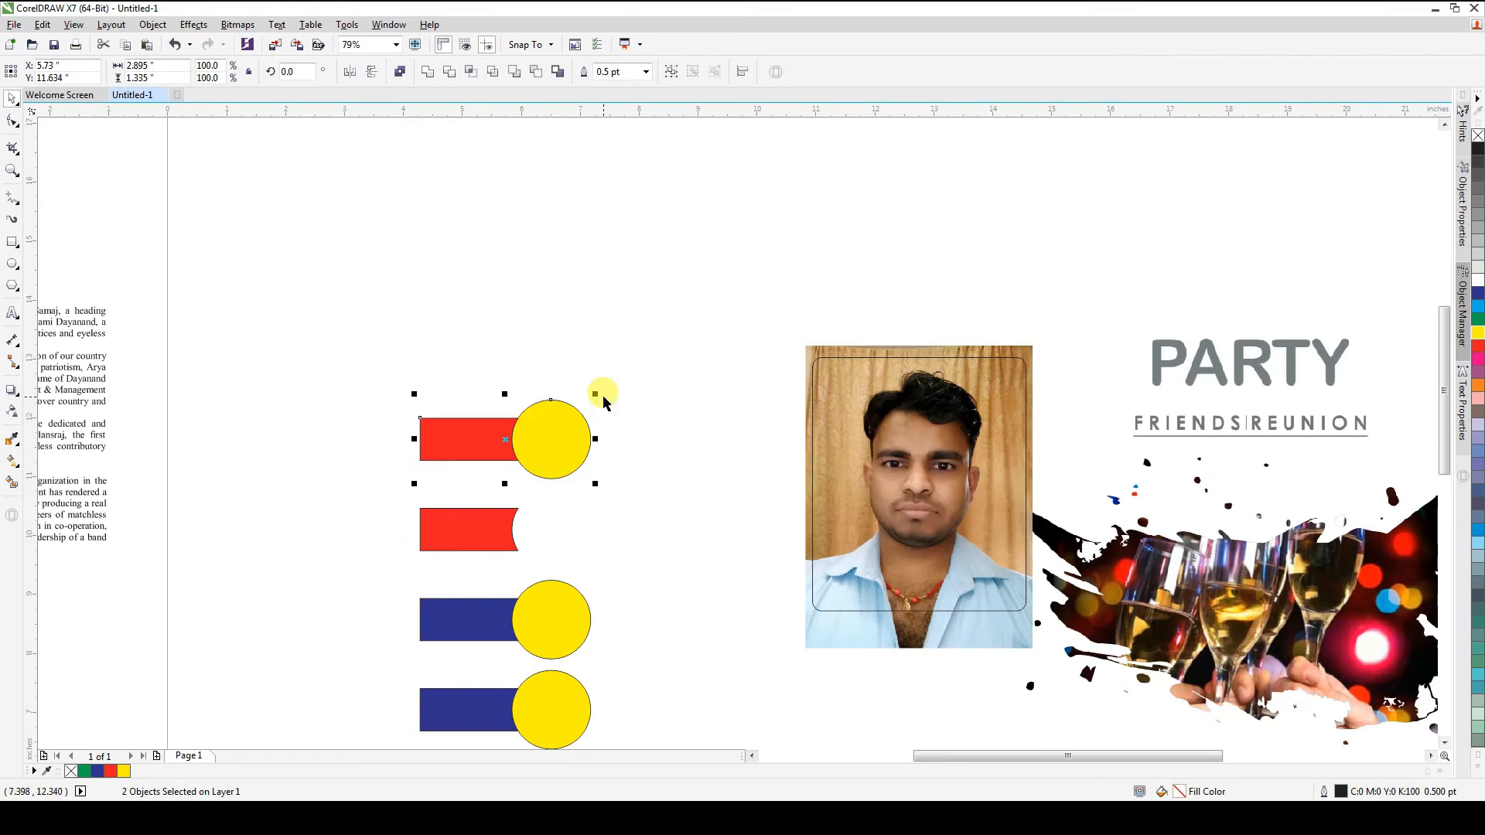
click(514, 72)
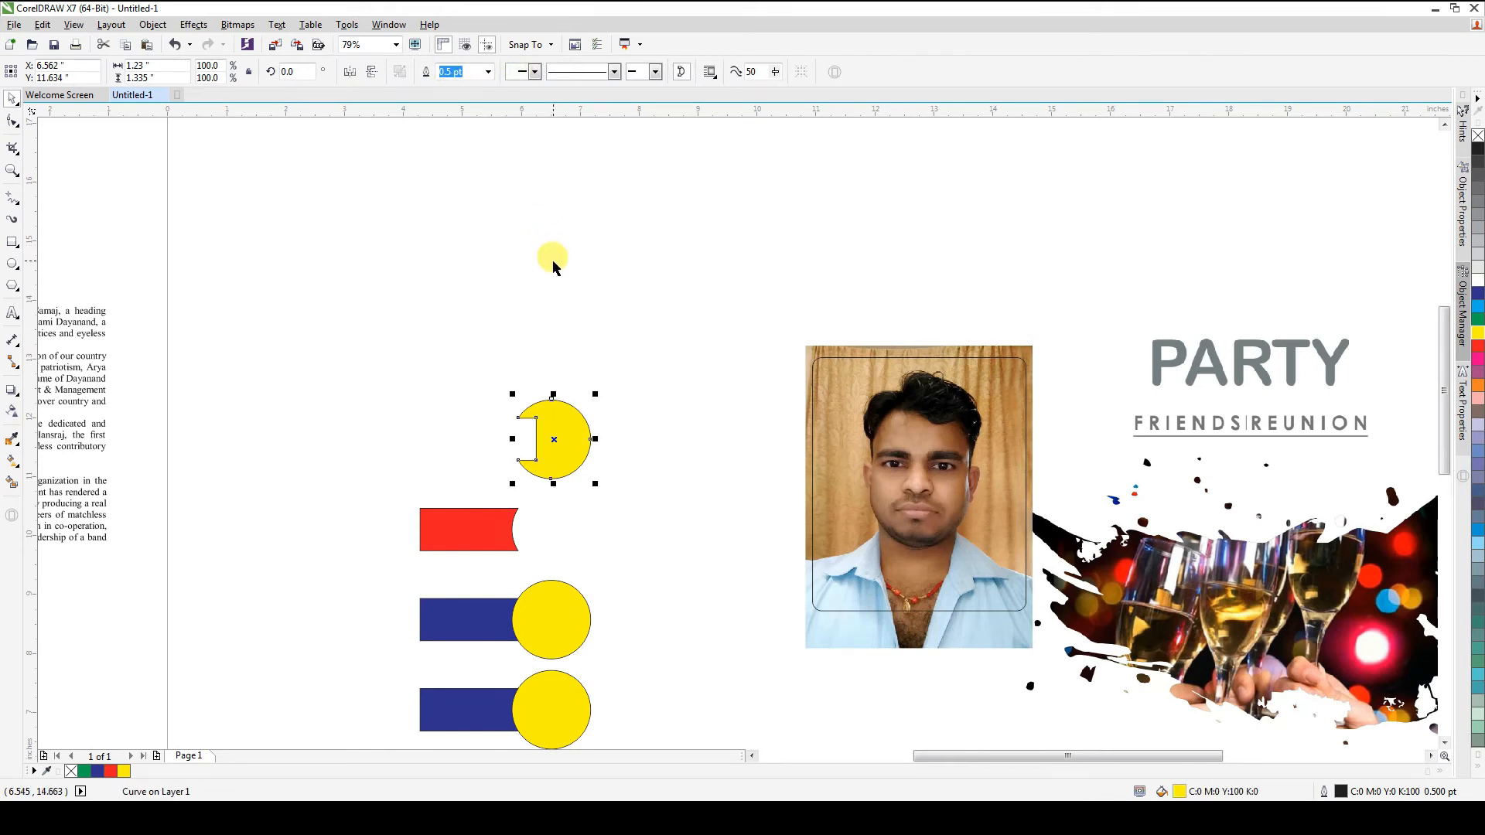
key(ctrl+z)
Apply Back minus front to the uppermost red and yellow pair, and undo the cuts on both red pairs
click(539, 72)
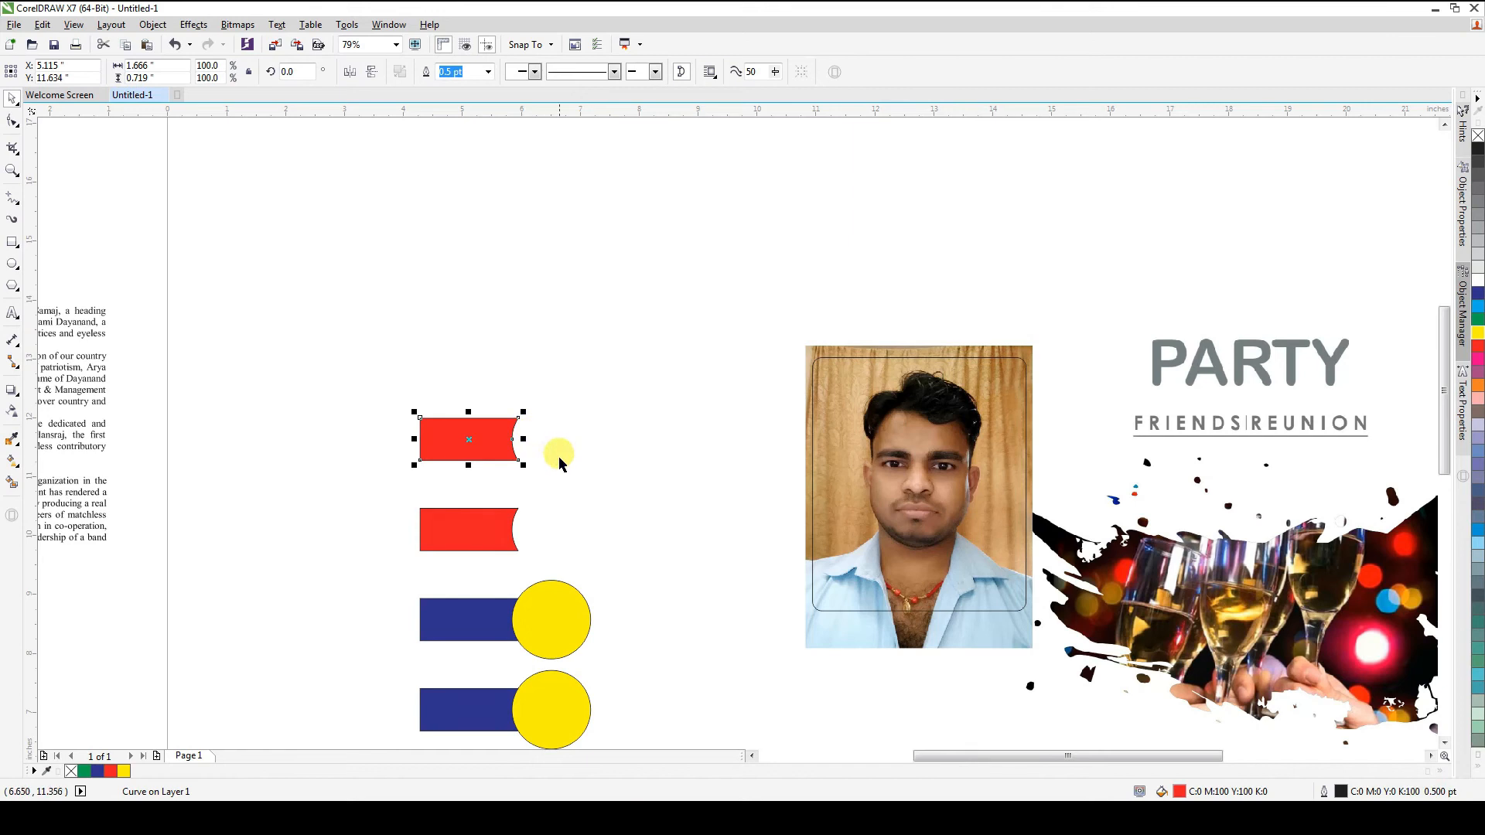
key(ctrl+z)
key(ctrl+z)
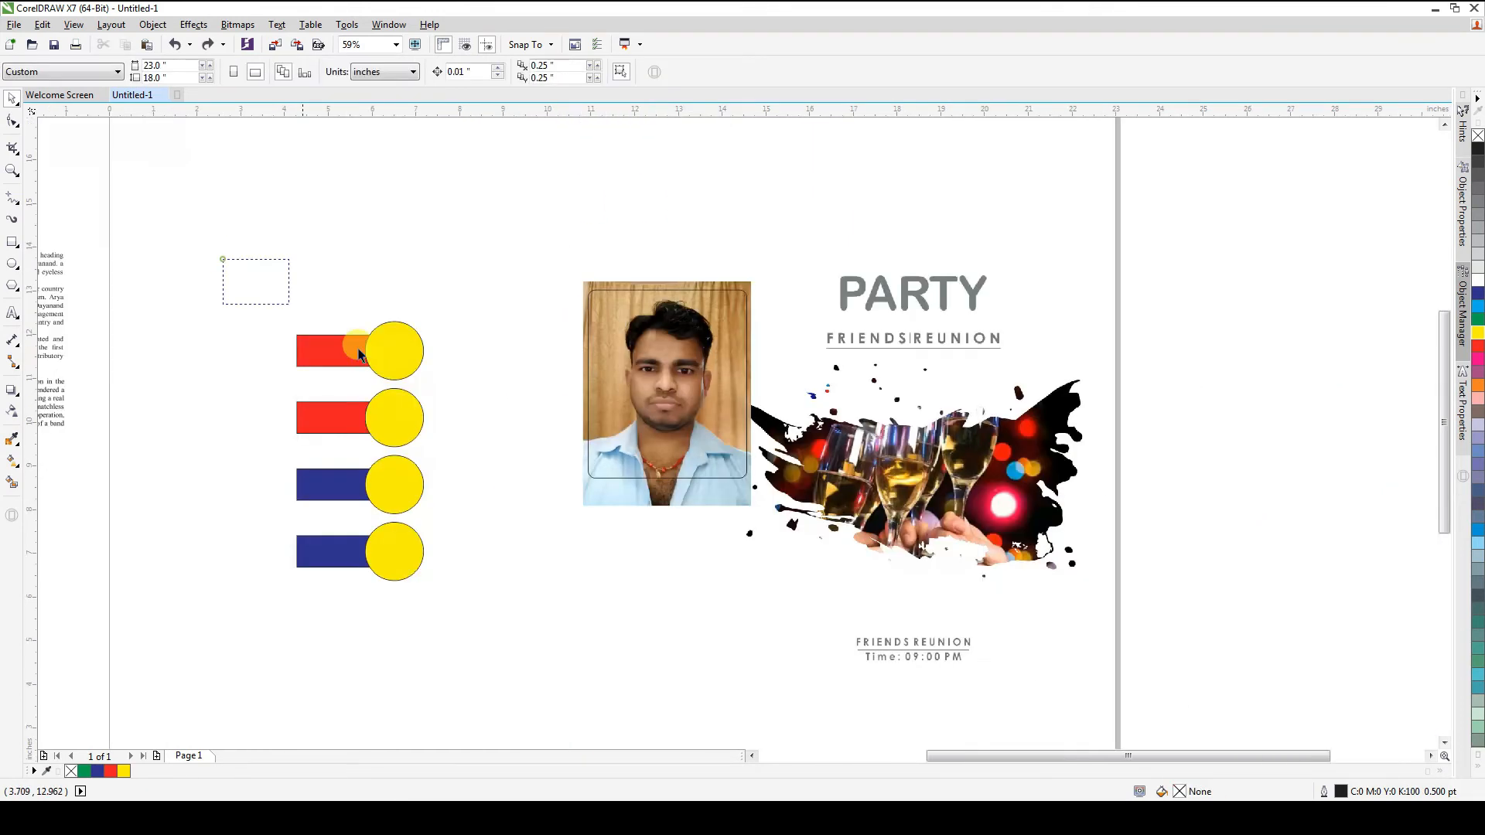
Create a boundary around the uppermost red and yellow pair, move the outline up to about Y 14.2 inches, and undo both
drag(359, 354, 495, 398)
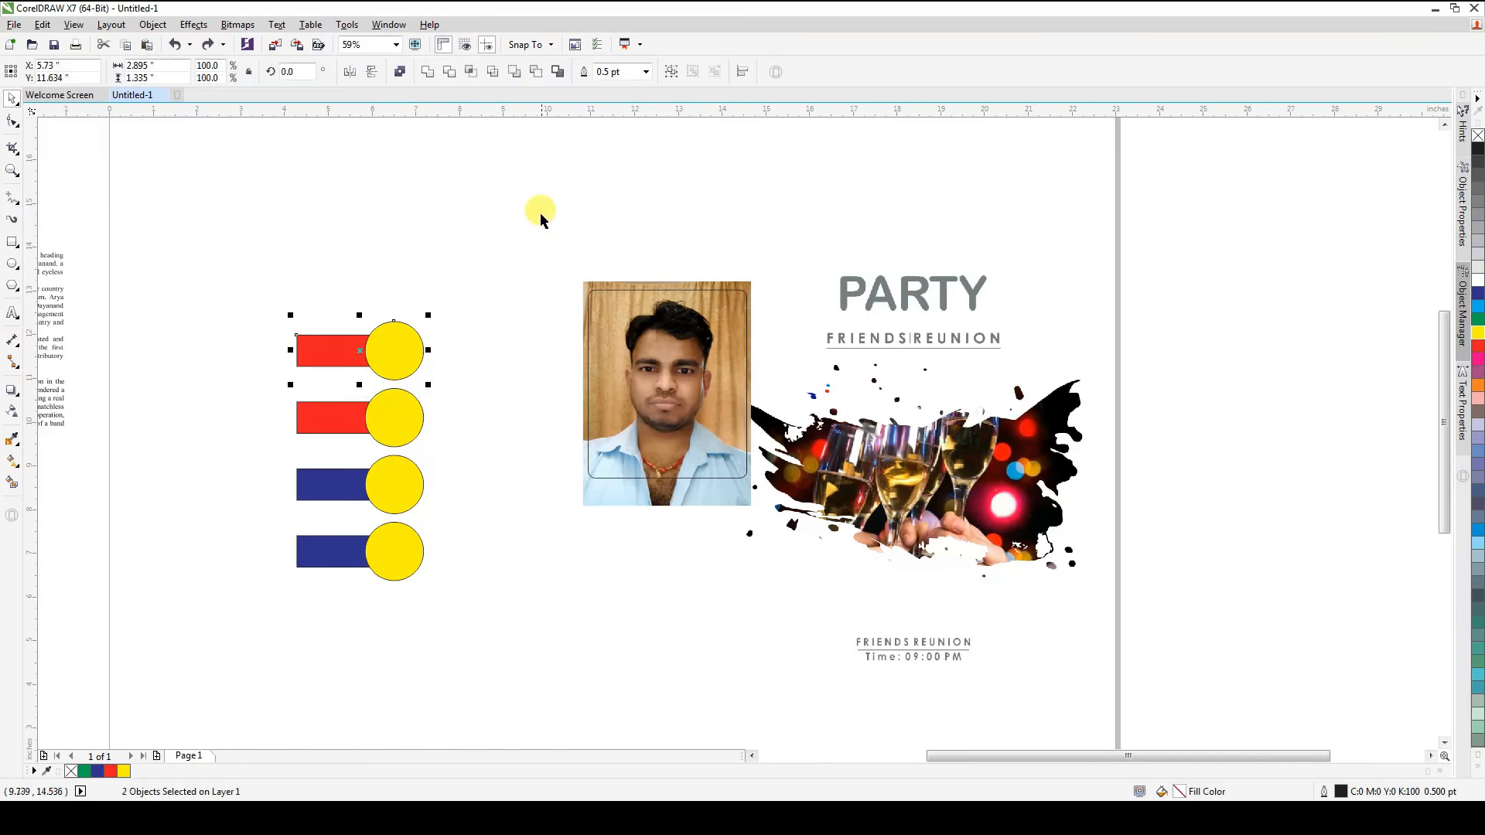
click(558, 72)
click(456, 247)
click(408, 368)
drag(408, 368, 425, 246)
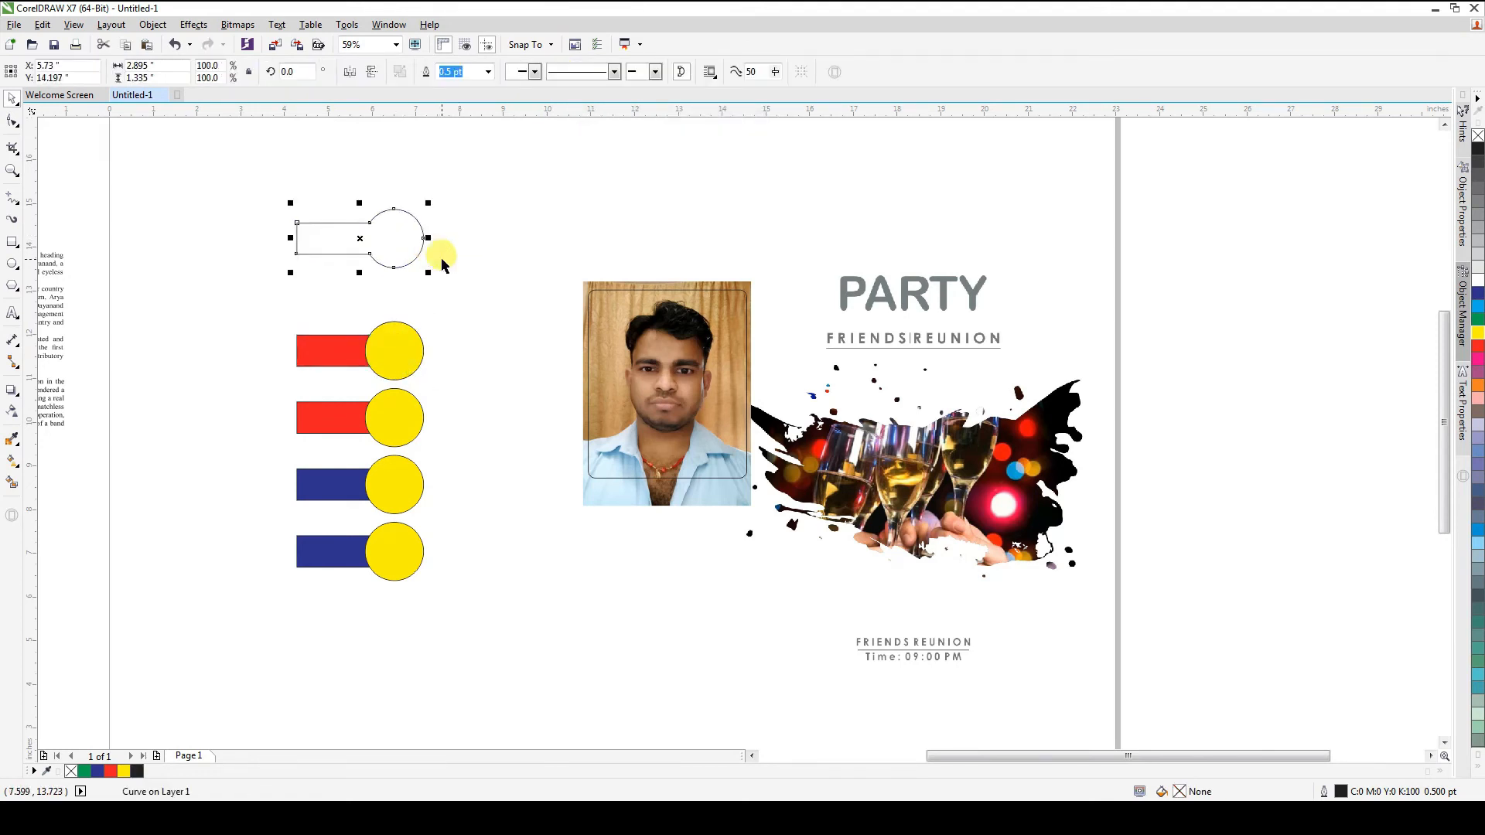
click(437, 268)
click(453, 337)
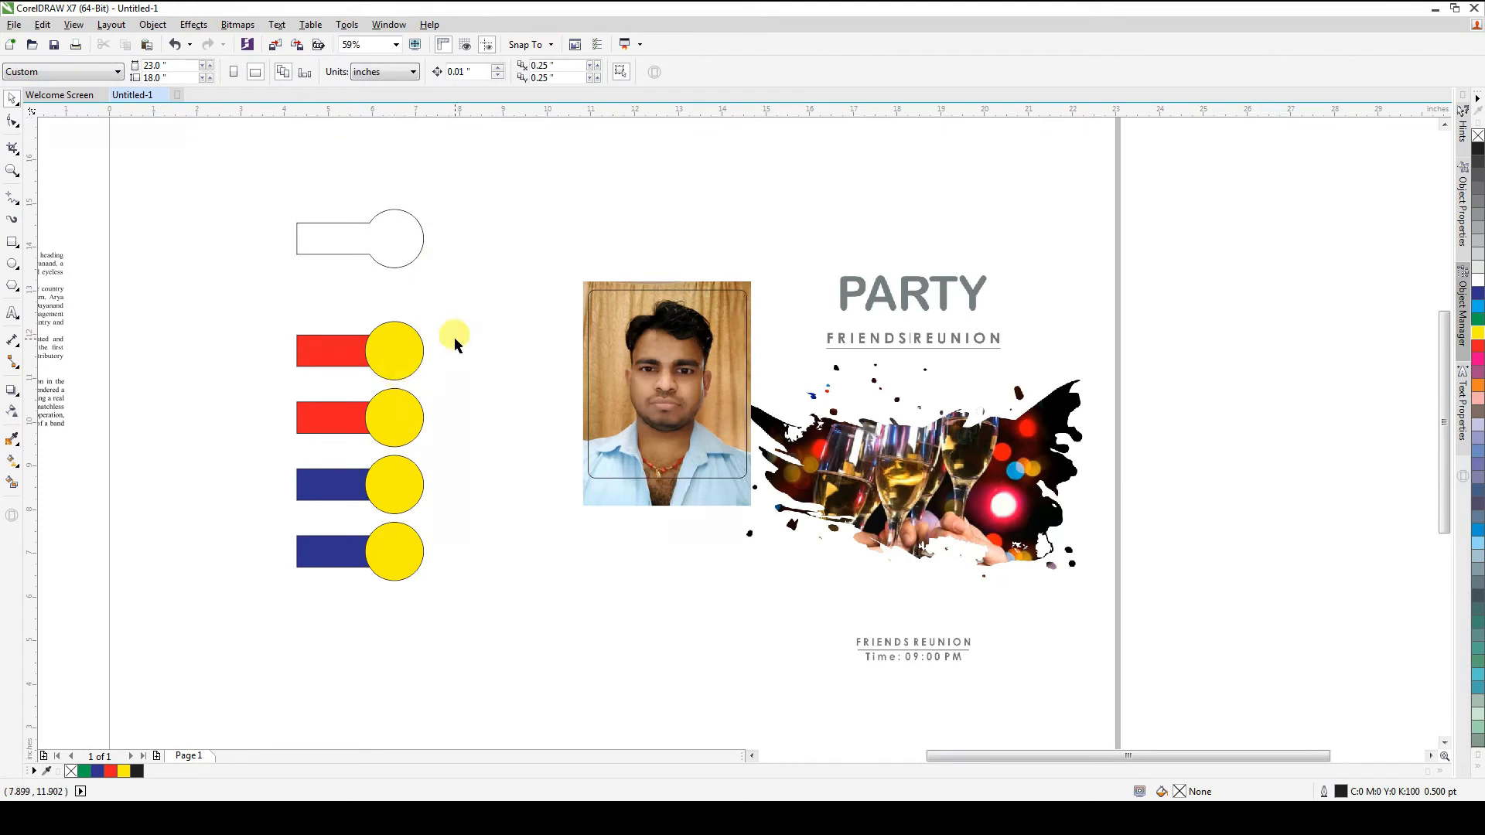
key(ctrl+z)
key(ctrl+z)
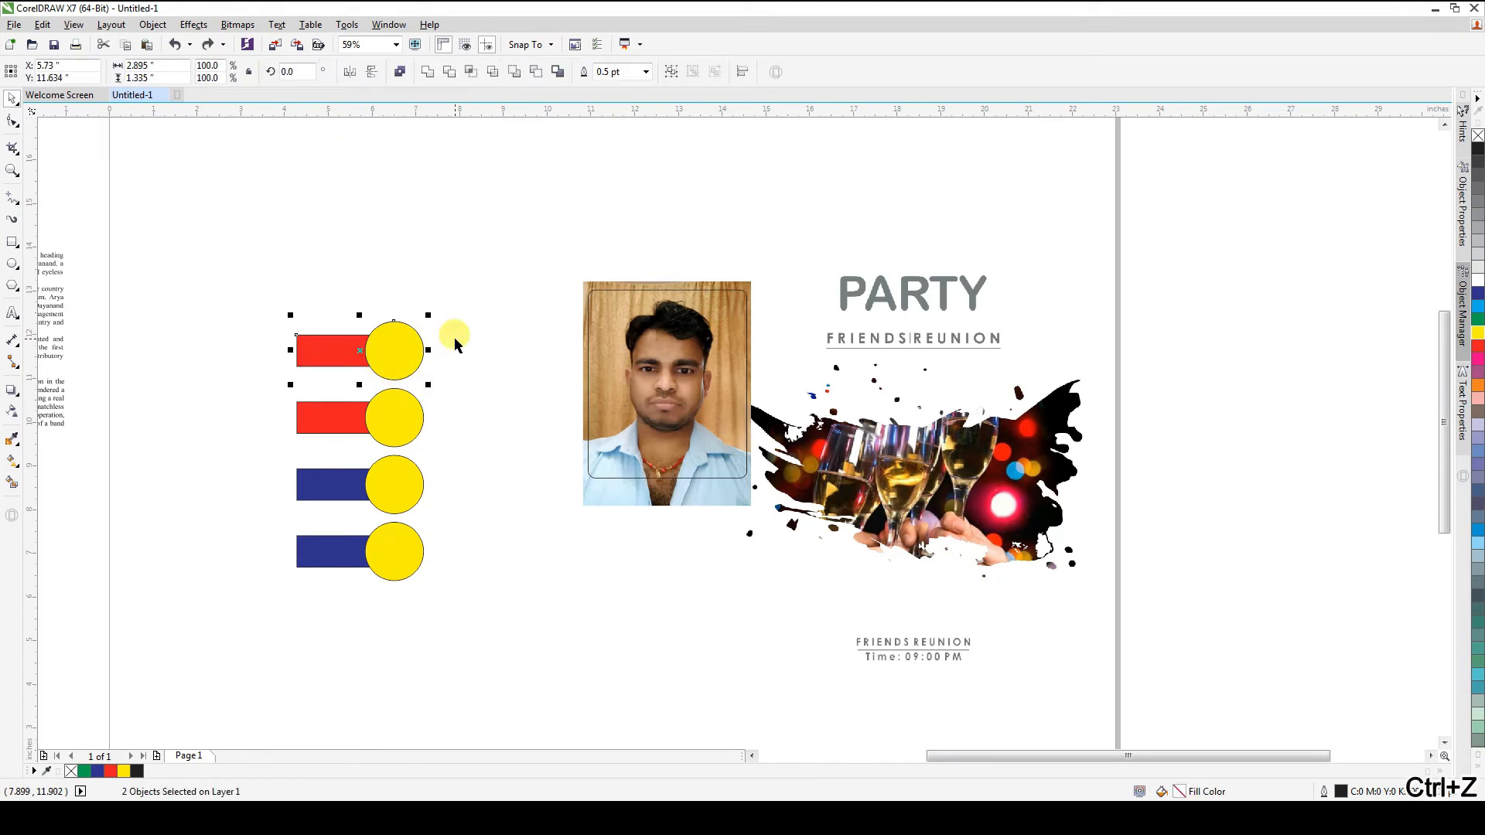
click(384, 446)
click(398, 486)
shift+click(384, 421)
shift+click(332, 420)
click(442, 395)
click(384, 435)
click(293, 418)
shift+click(318, 425)
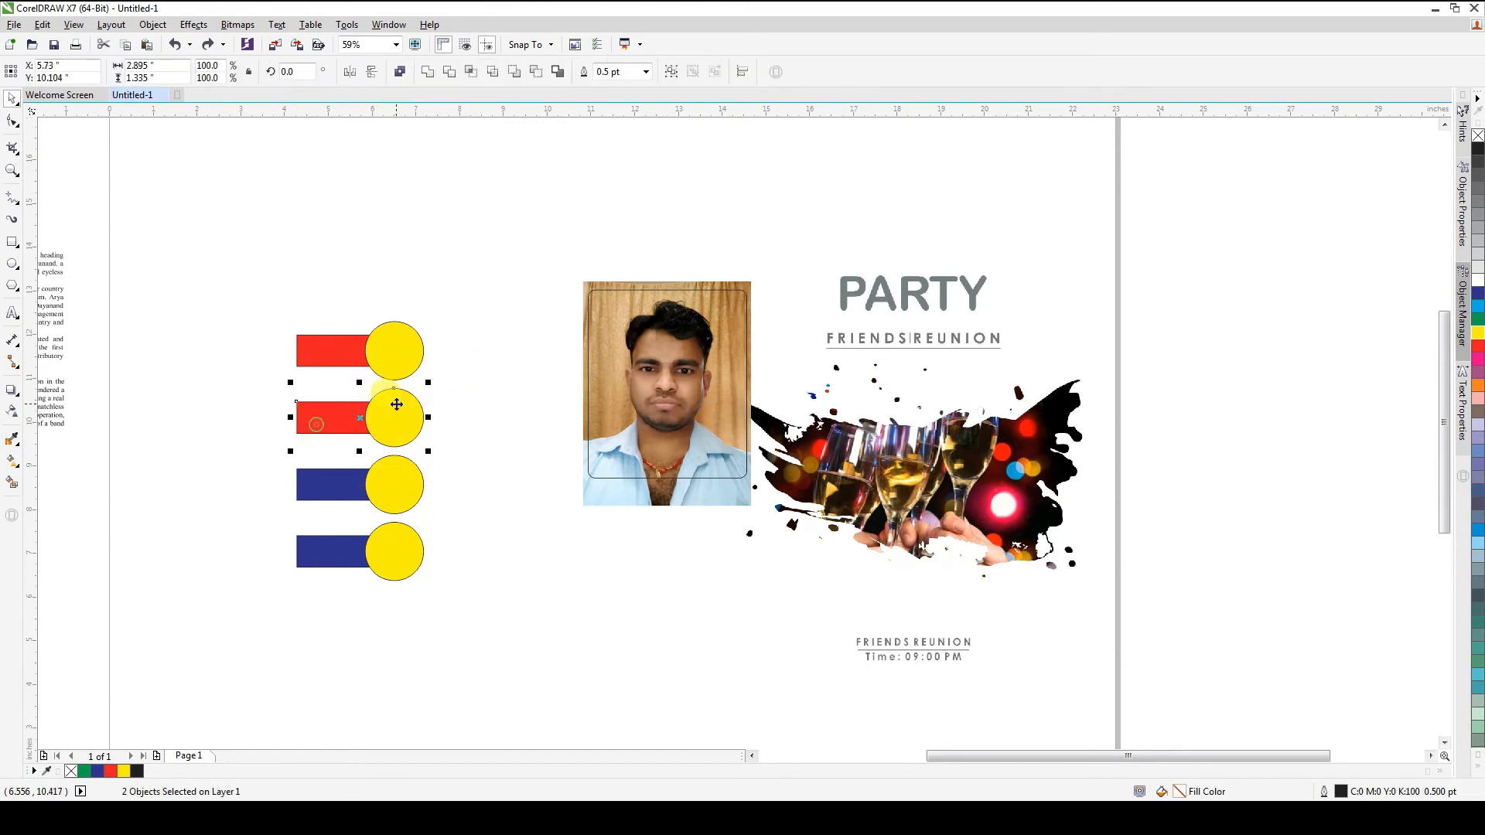
click(476, 374)
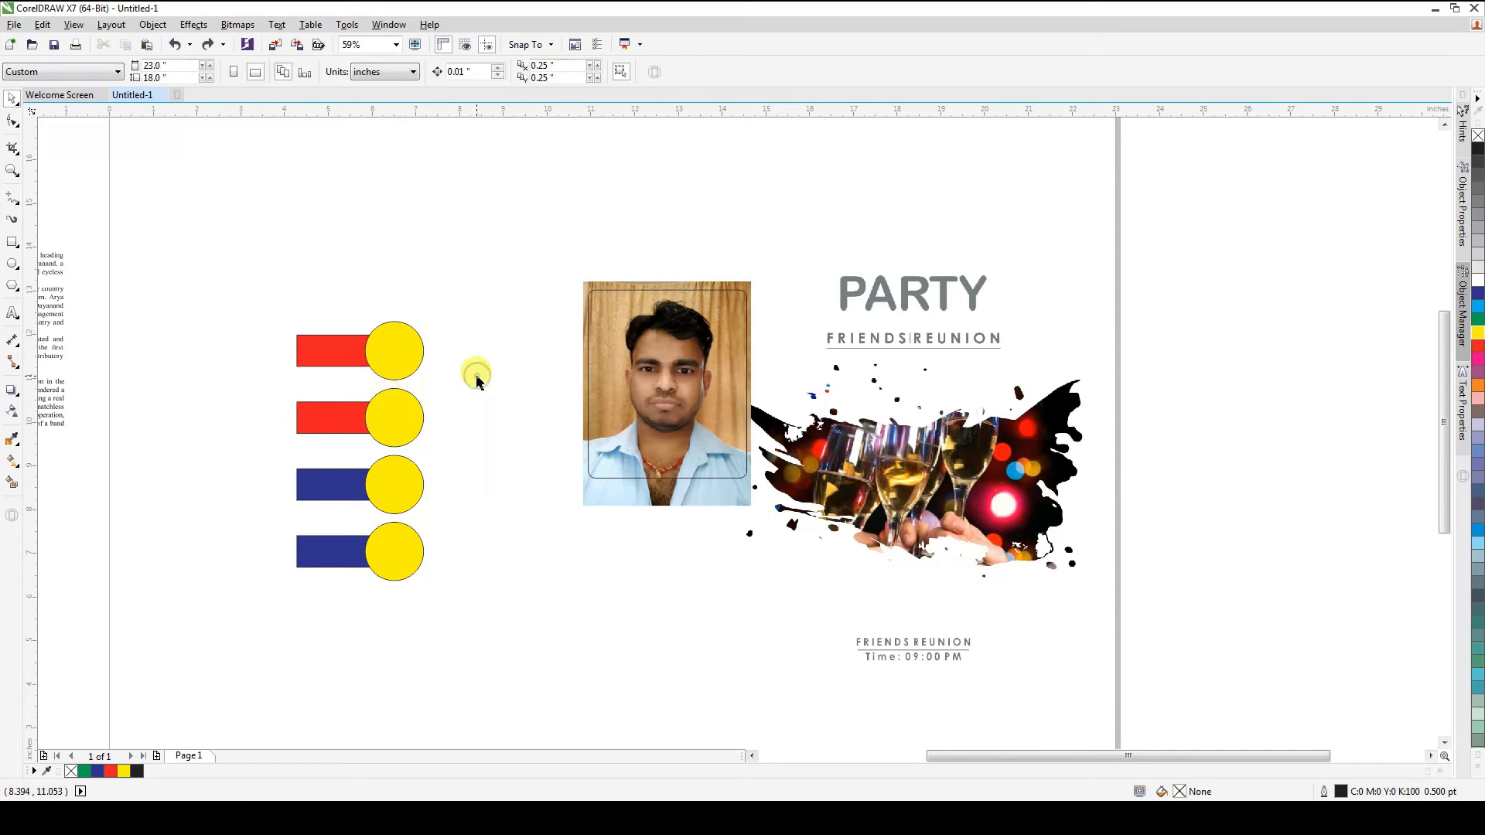
Create a boundary around the second red and yellow pair, move it up to about Y 13.8 inches and fill it blue
click(412, 422)
shift+click(345, 418)
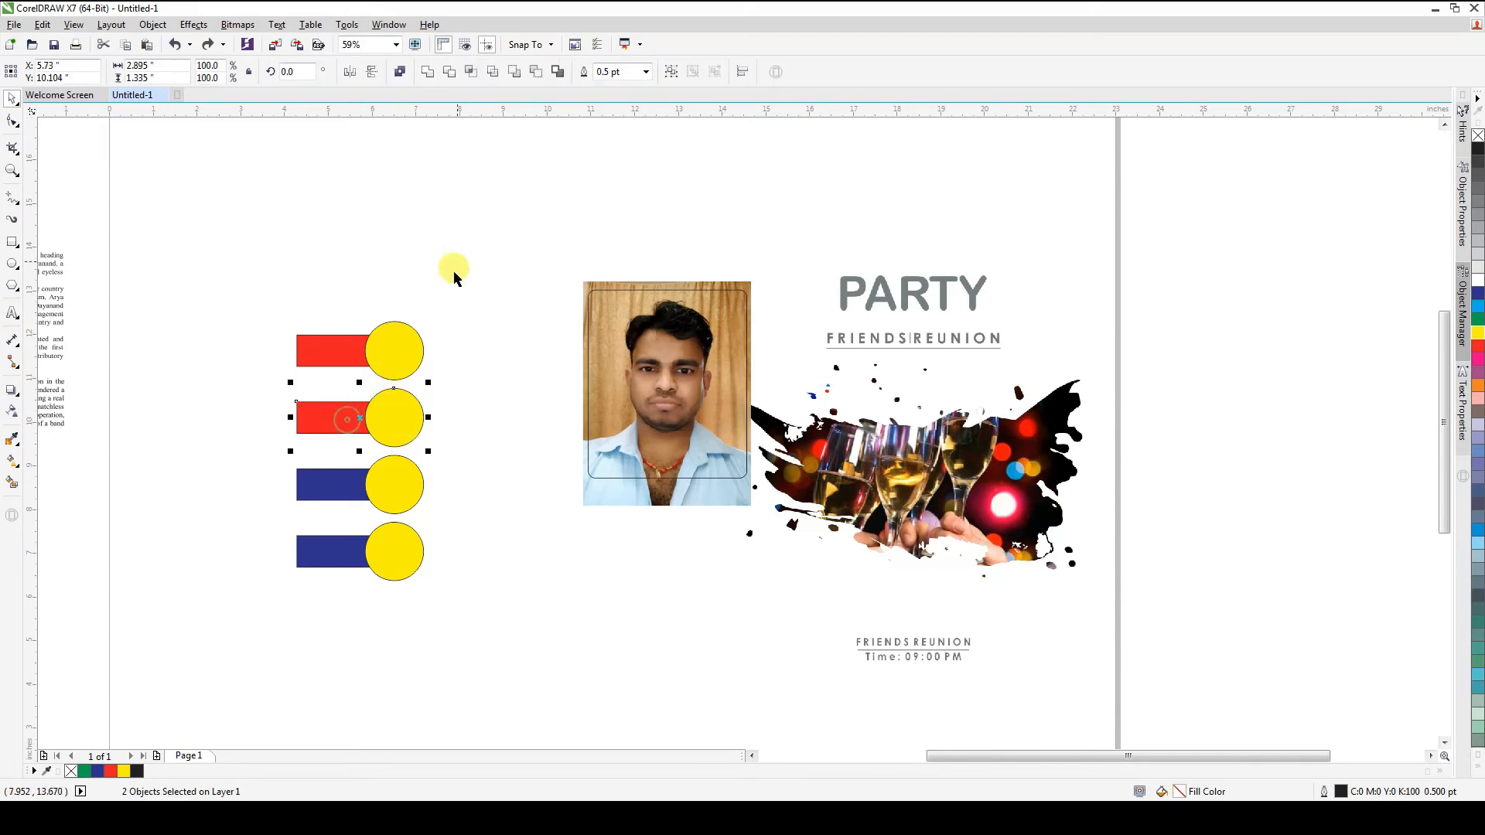
click(557, 77)
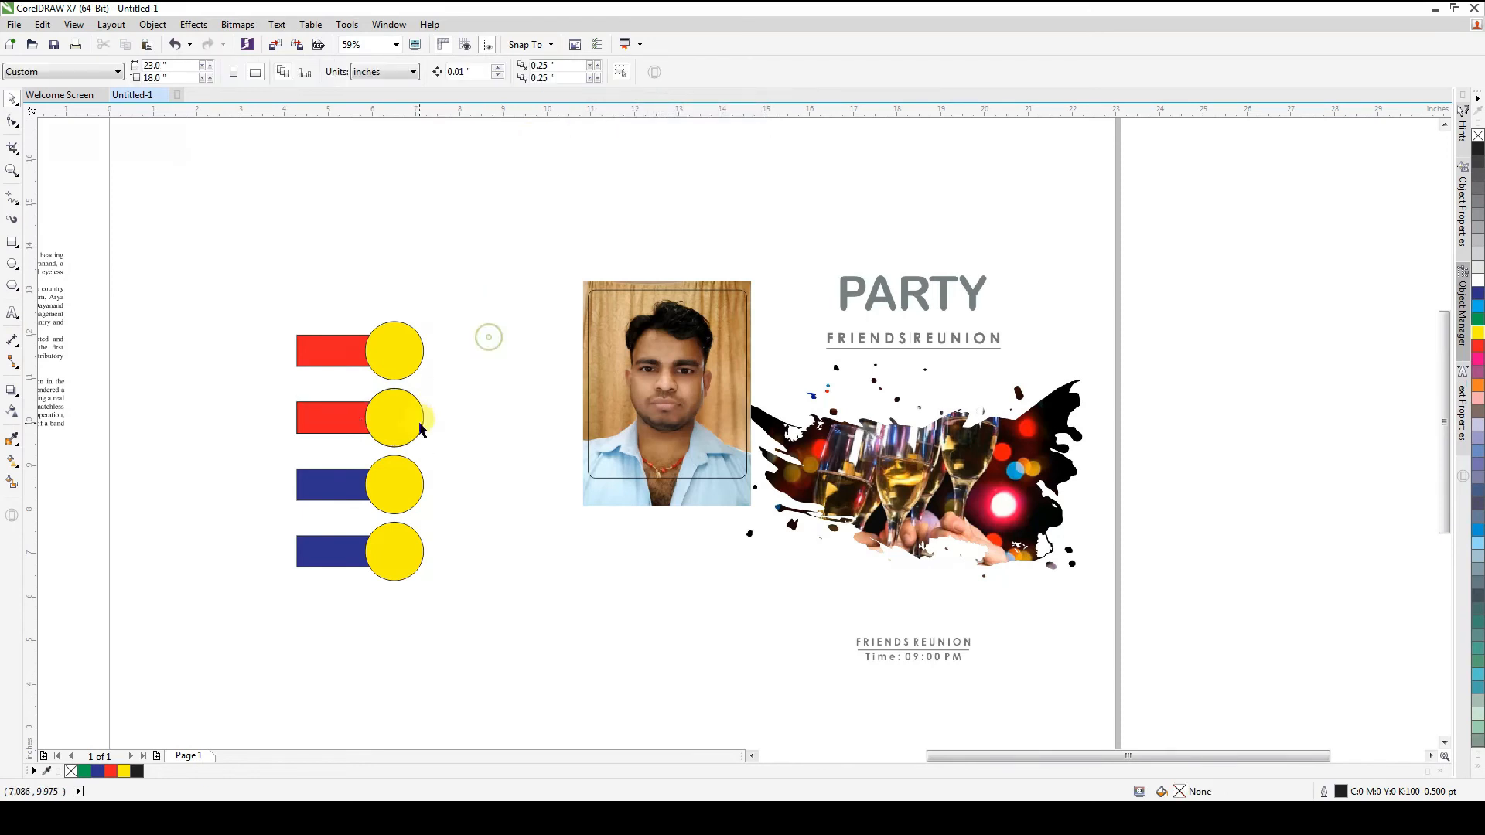
drag(422, 418, 433, 256)
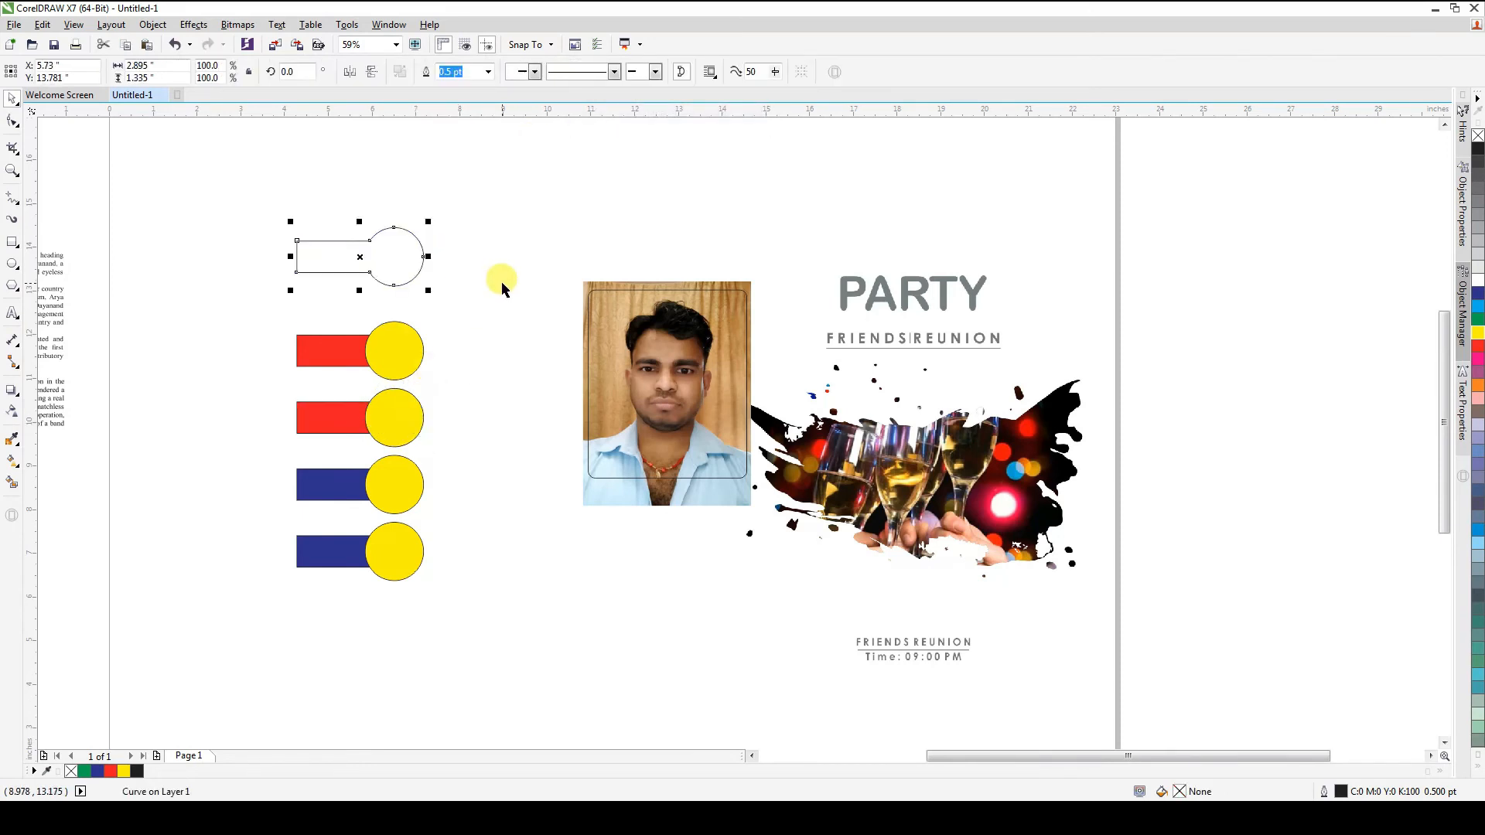
click(1478, 293)
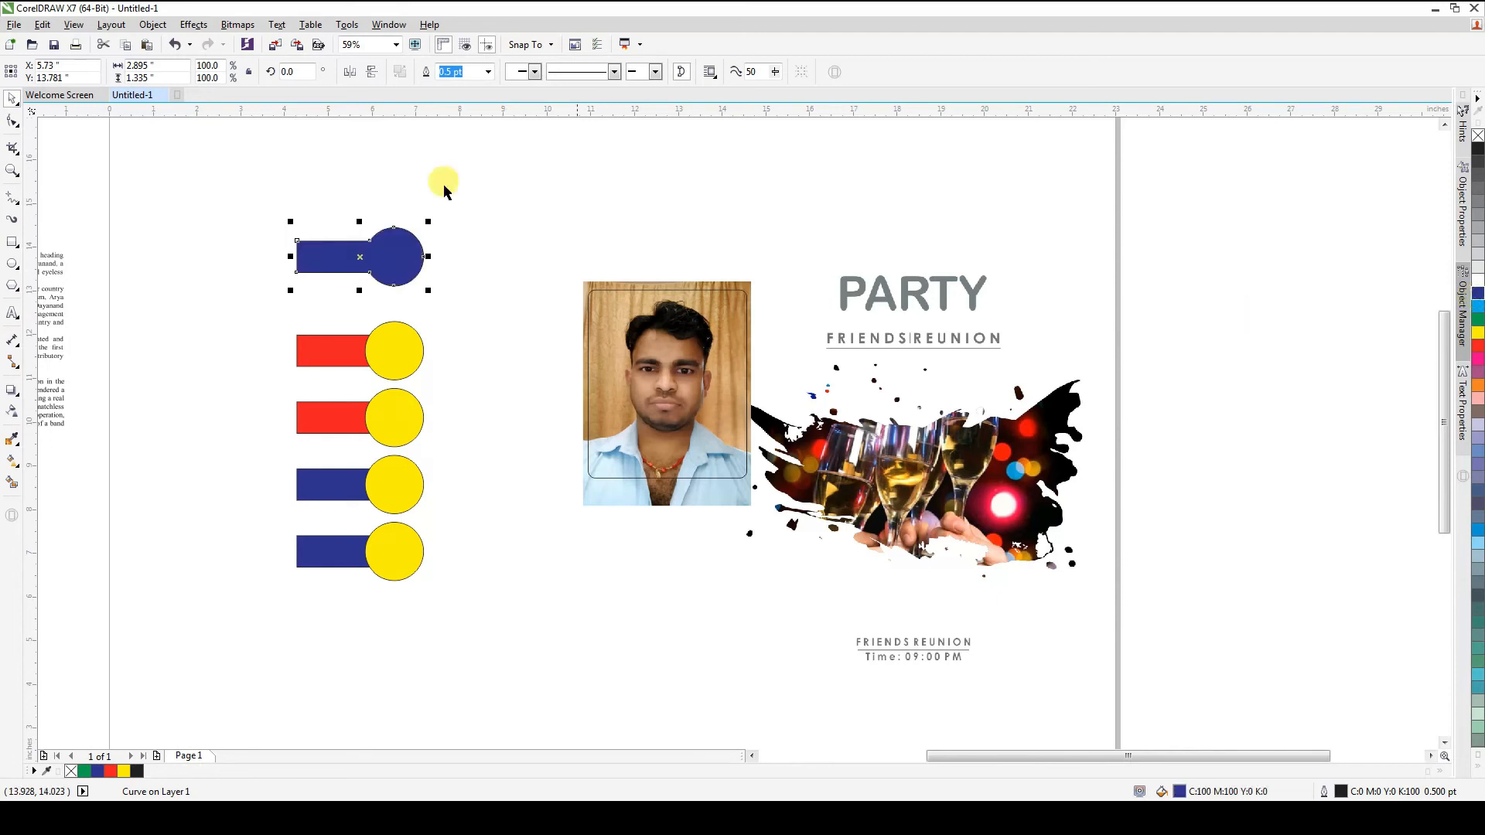
Undo the blue fill, the move and the boundary made from the second pair
key(ctrl+z)
key(ctrl+z)
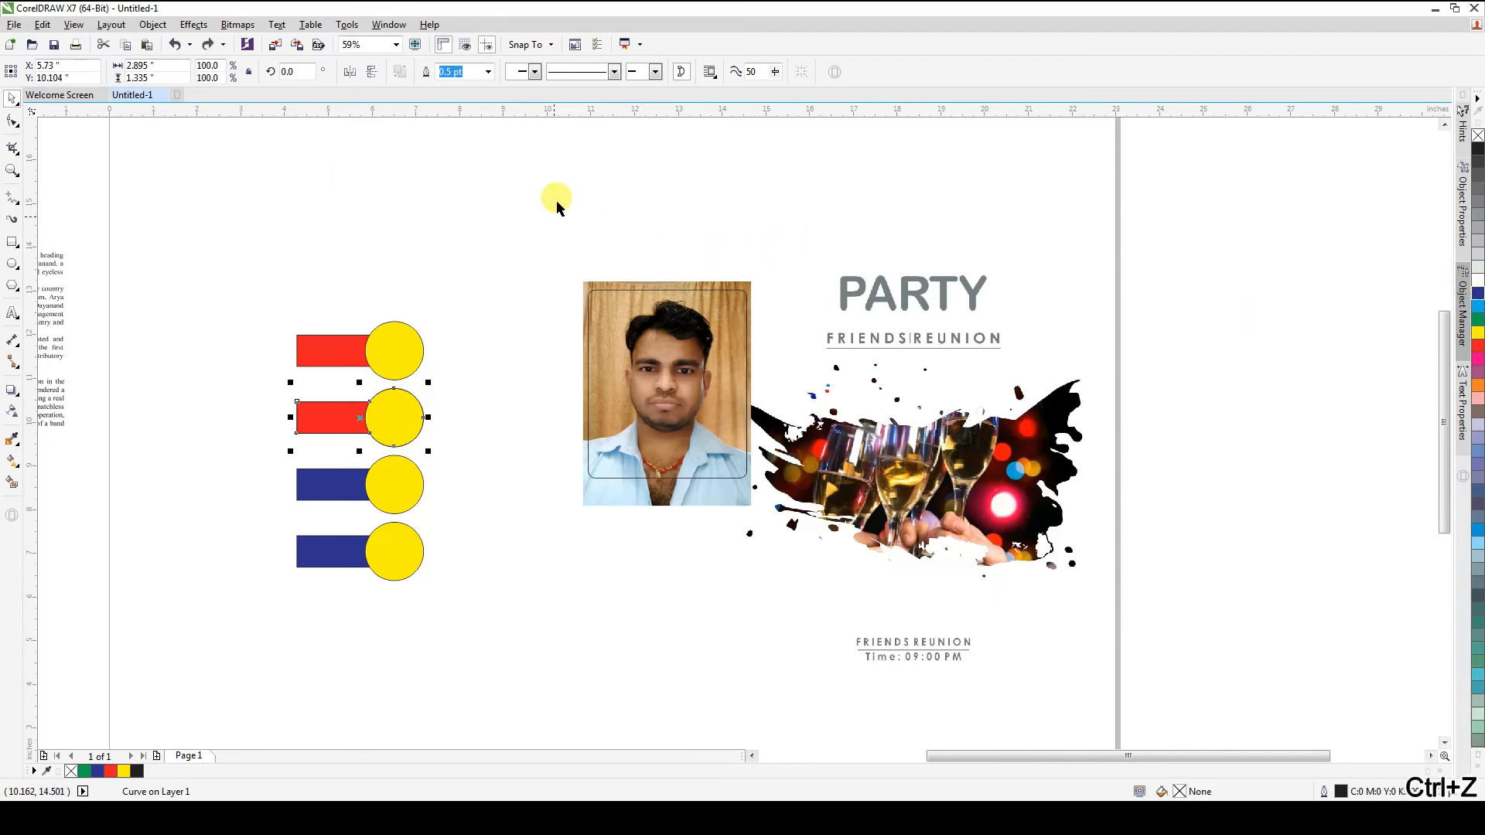
key(ctrl+z)
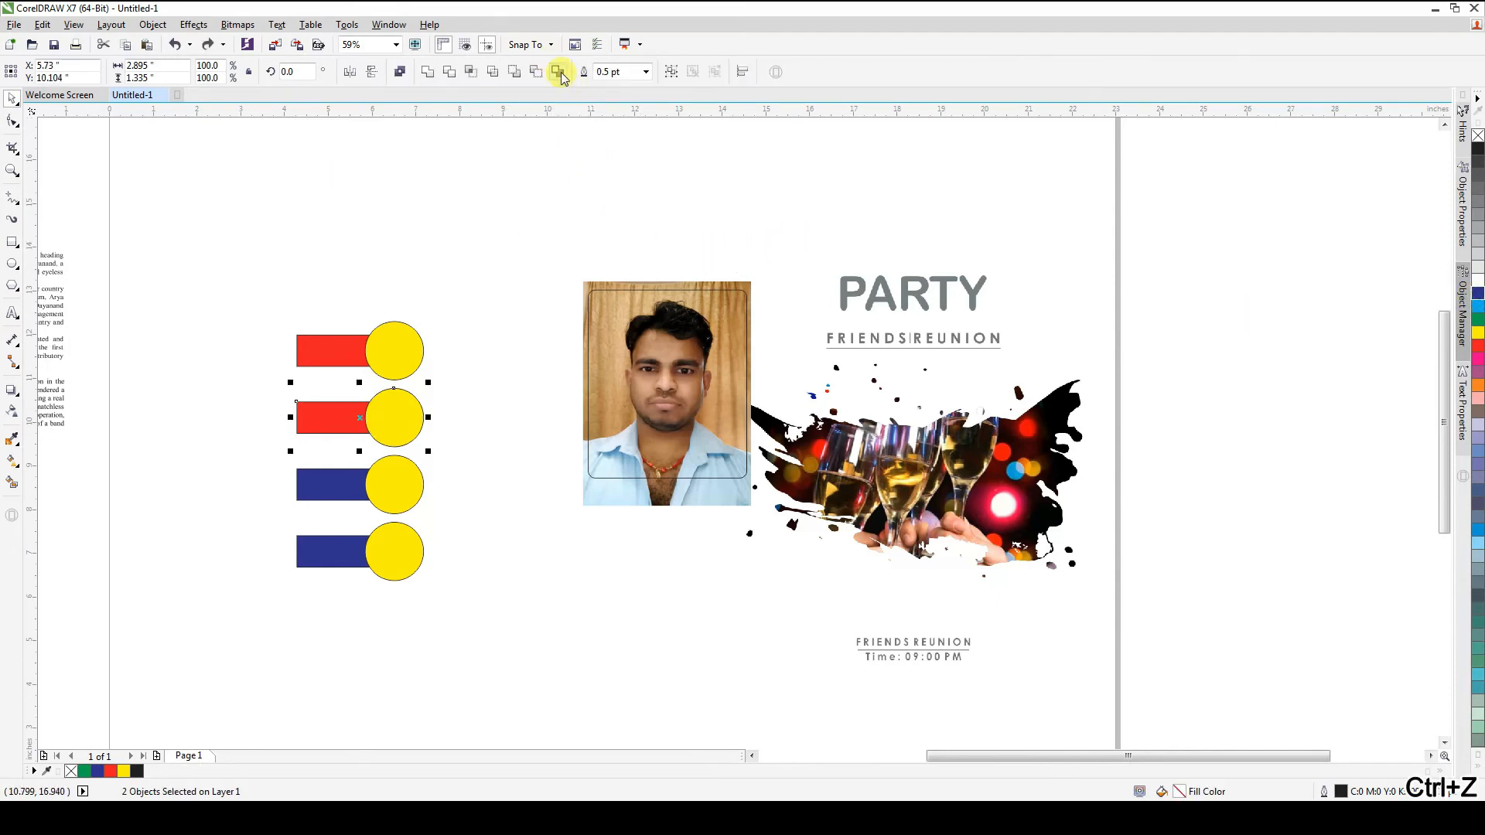
click(433, 255)
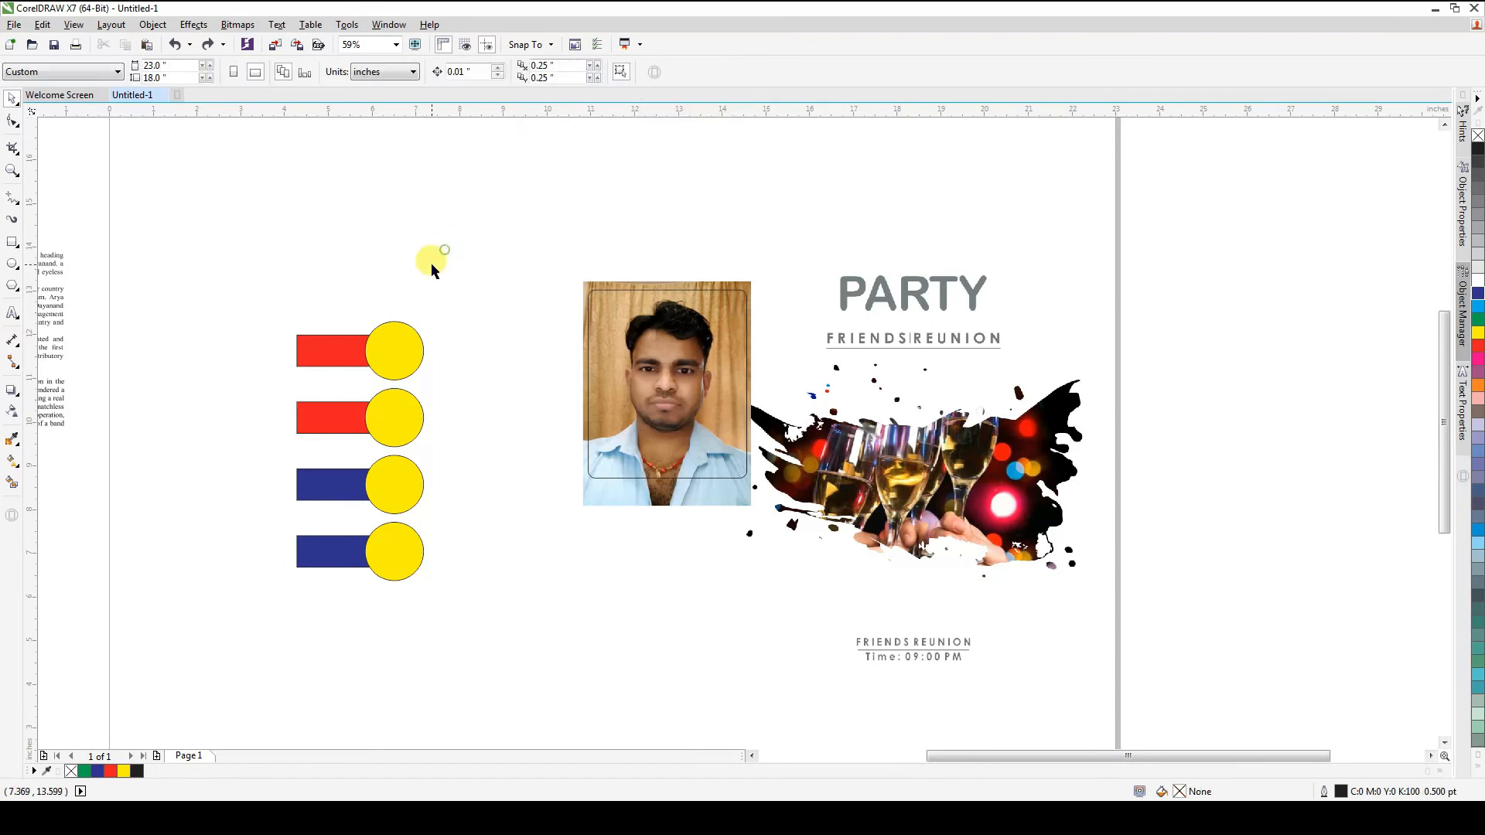
Break the red "VISION & VISIONARIES" heading curve apart into separate objects
drag(187, 245, 456, 386)
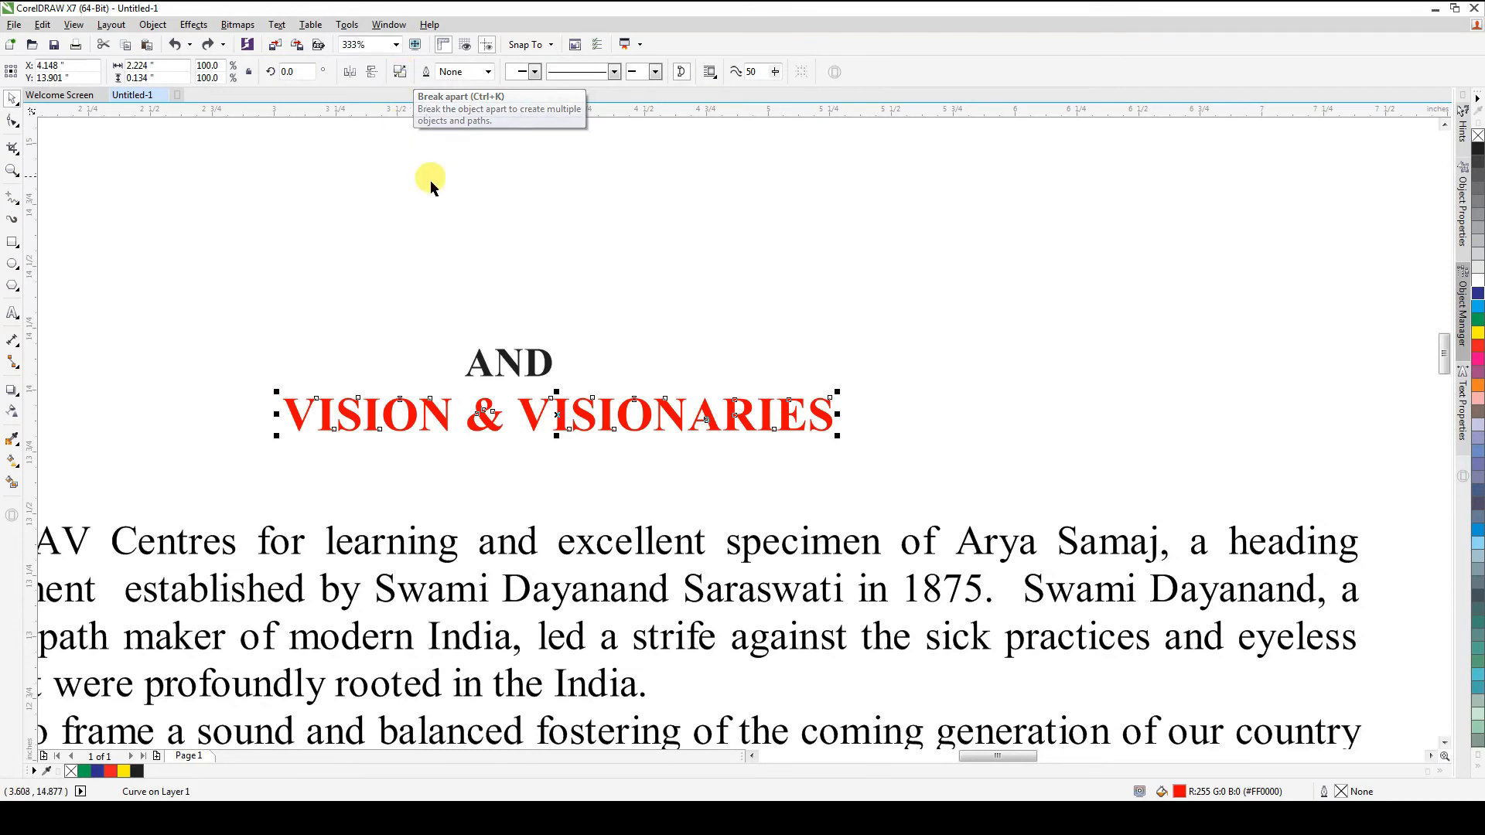
click(154, 25)
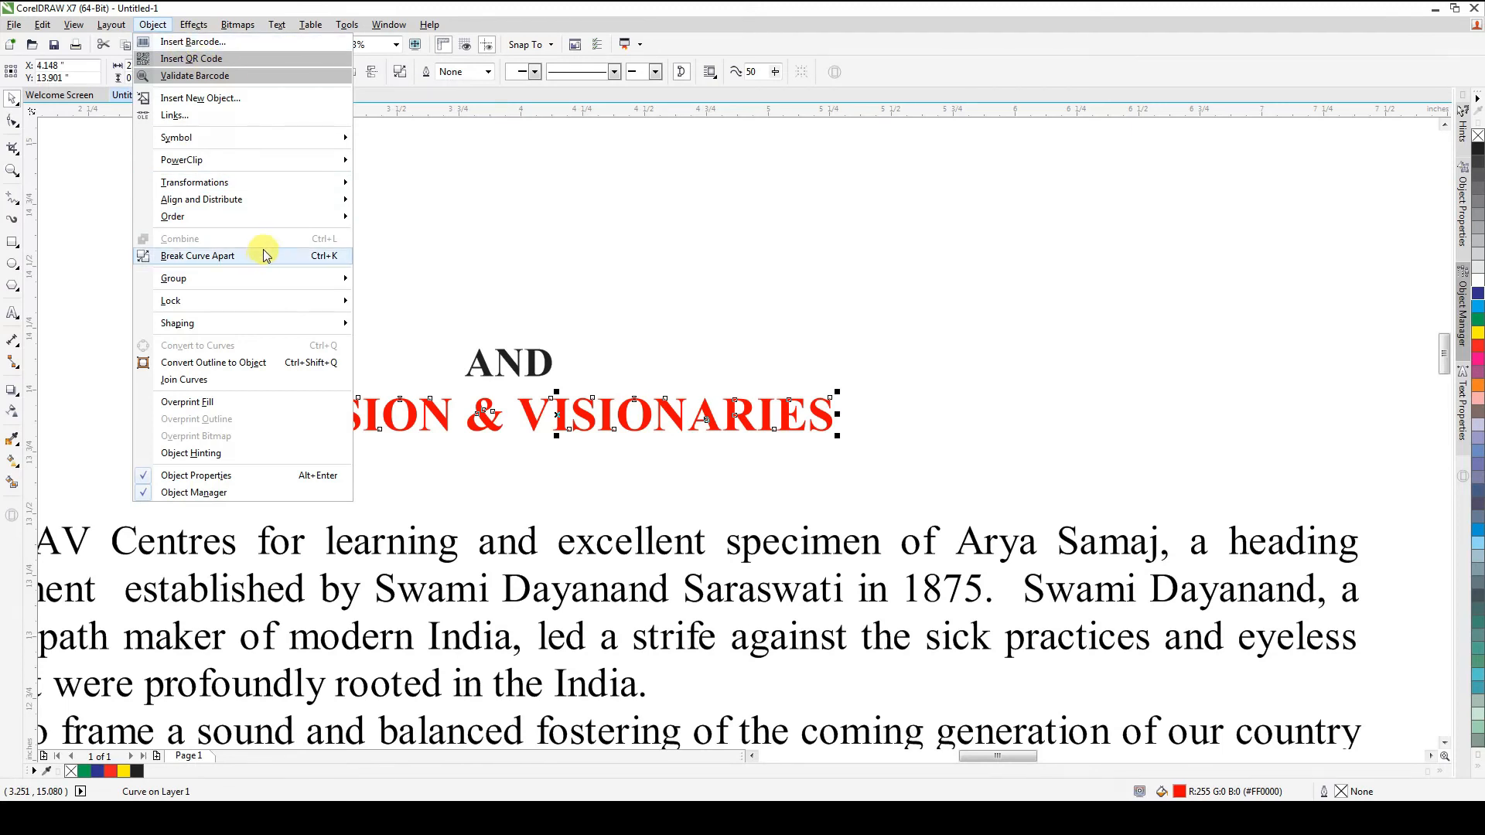
click(502, 228)
click(736, 325)
click(674, 421)
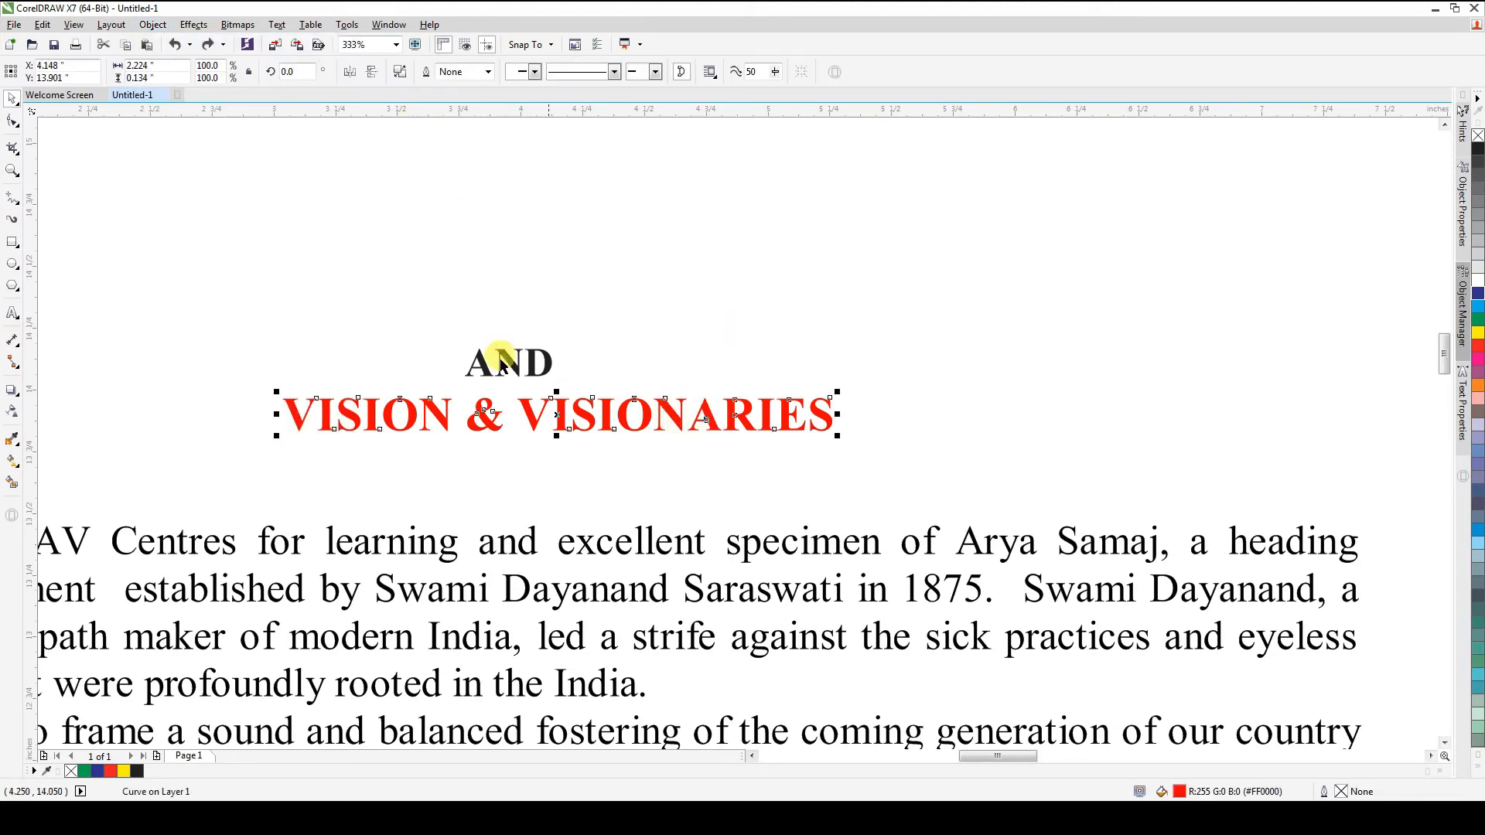
click(402, 75)
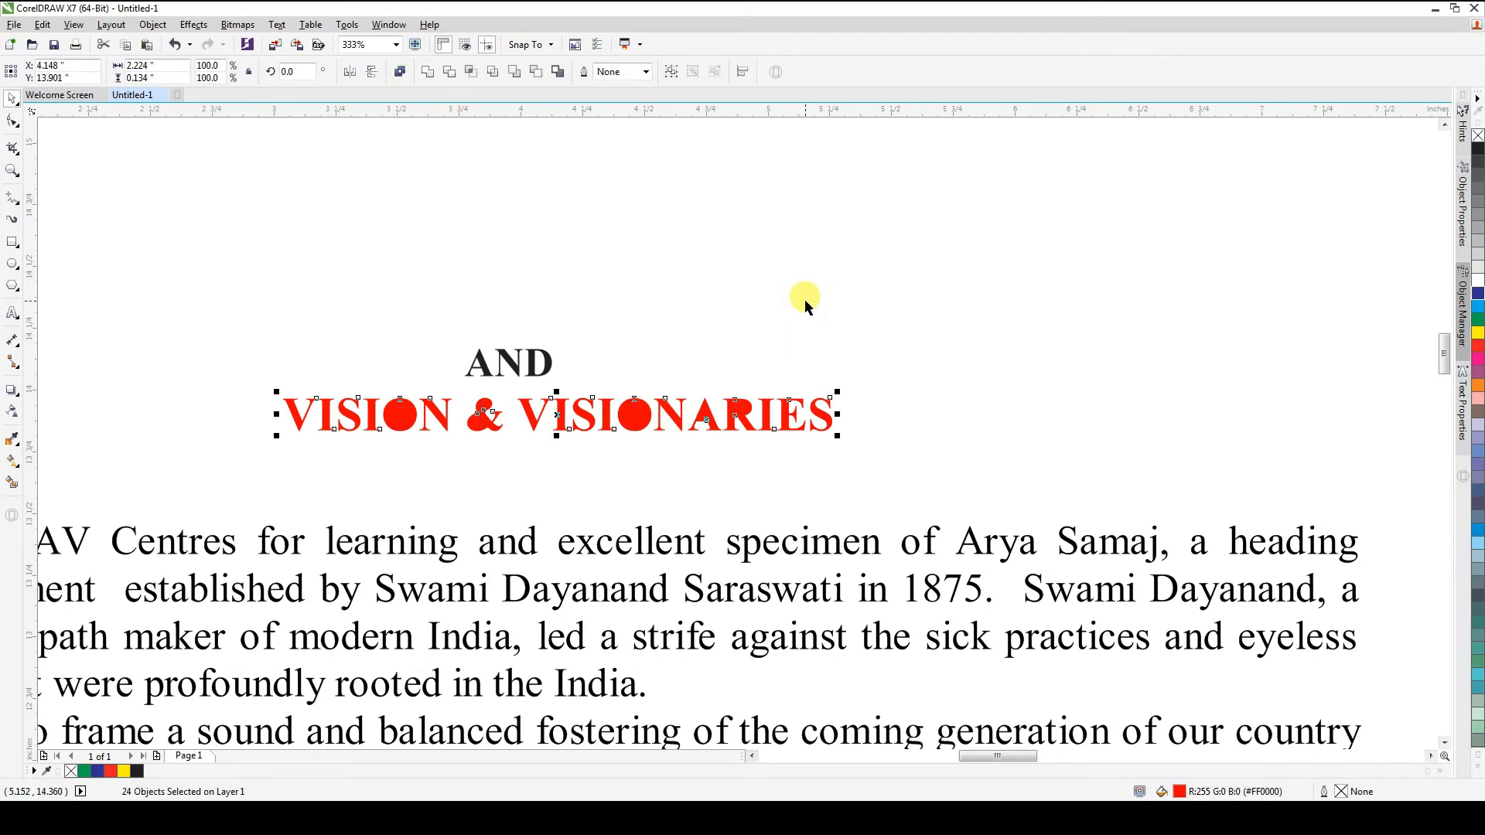
key(ctrl+z)
key(ctrl+k)
click(800, 298)
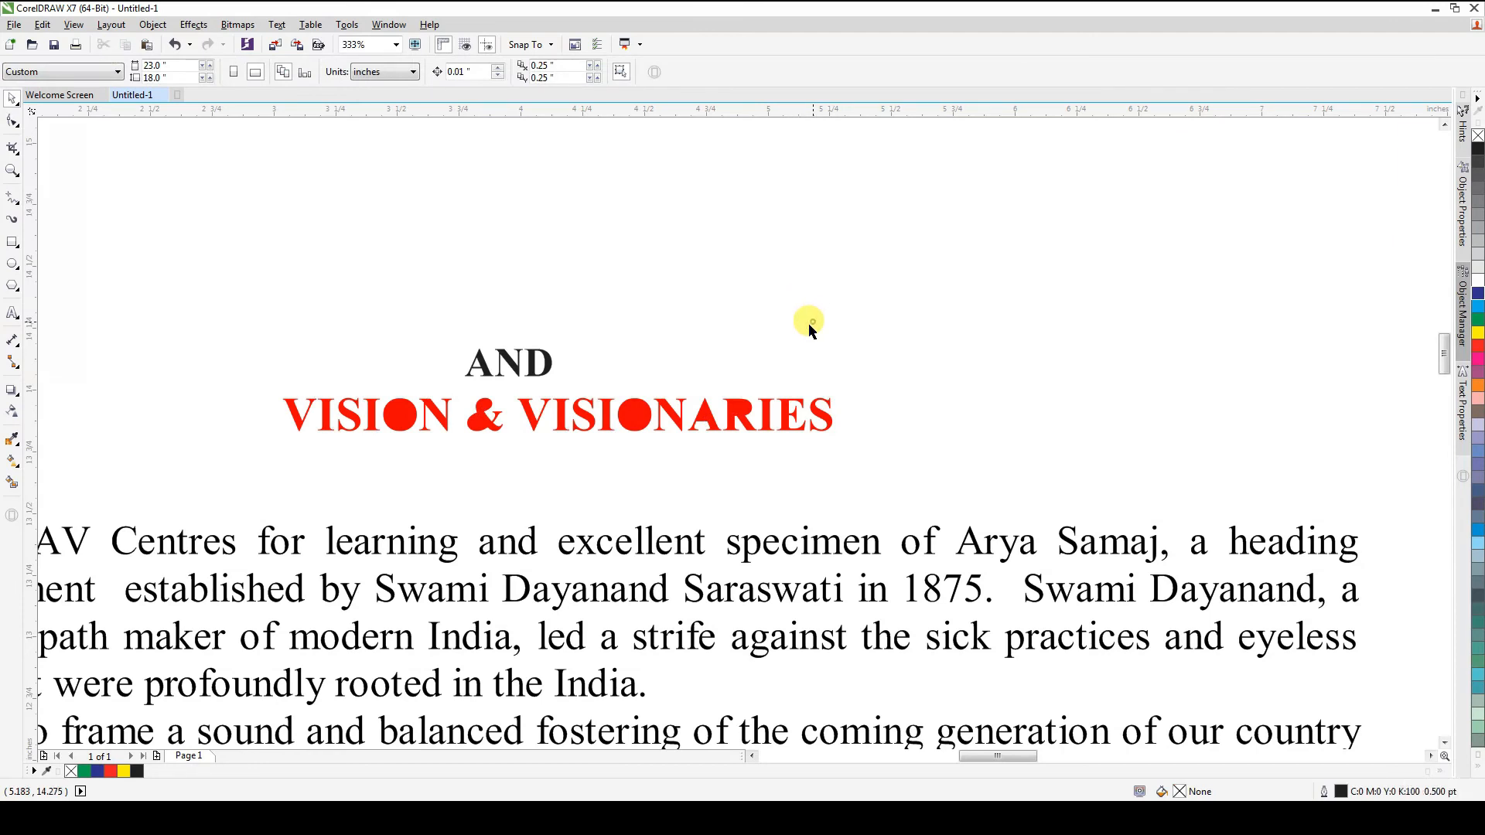
Combine the separate pieces of the word "VISIONARIES" into one curve, and undo the combination
drag(922, 390, 513, 481)
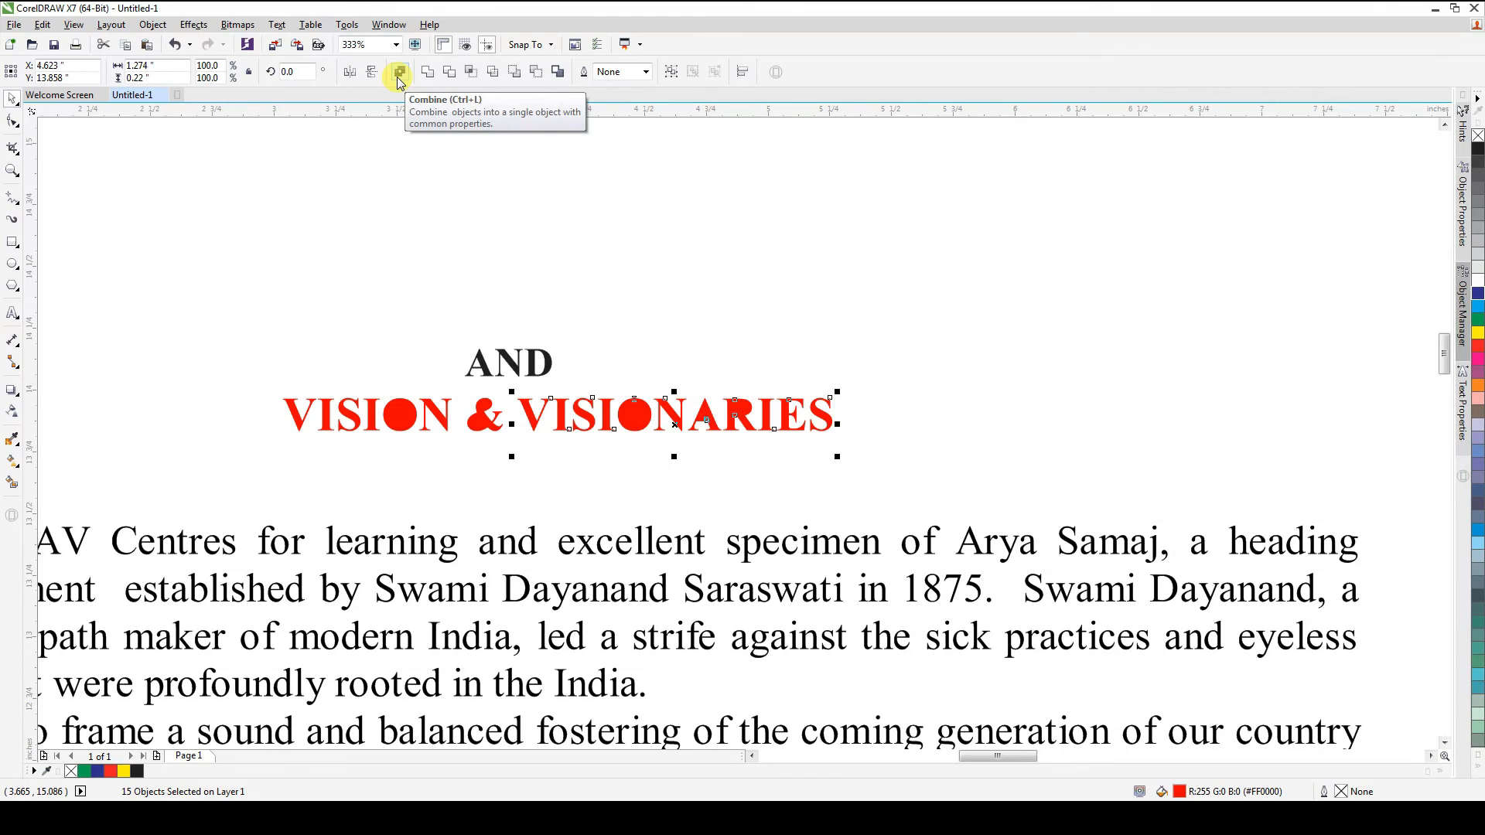
key(ctrl+l)
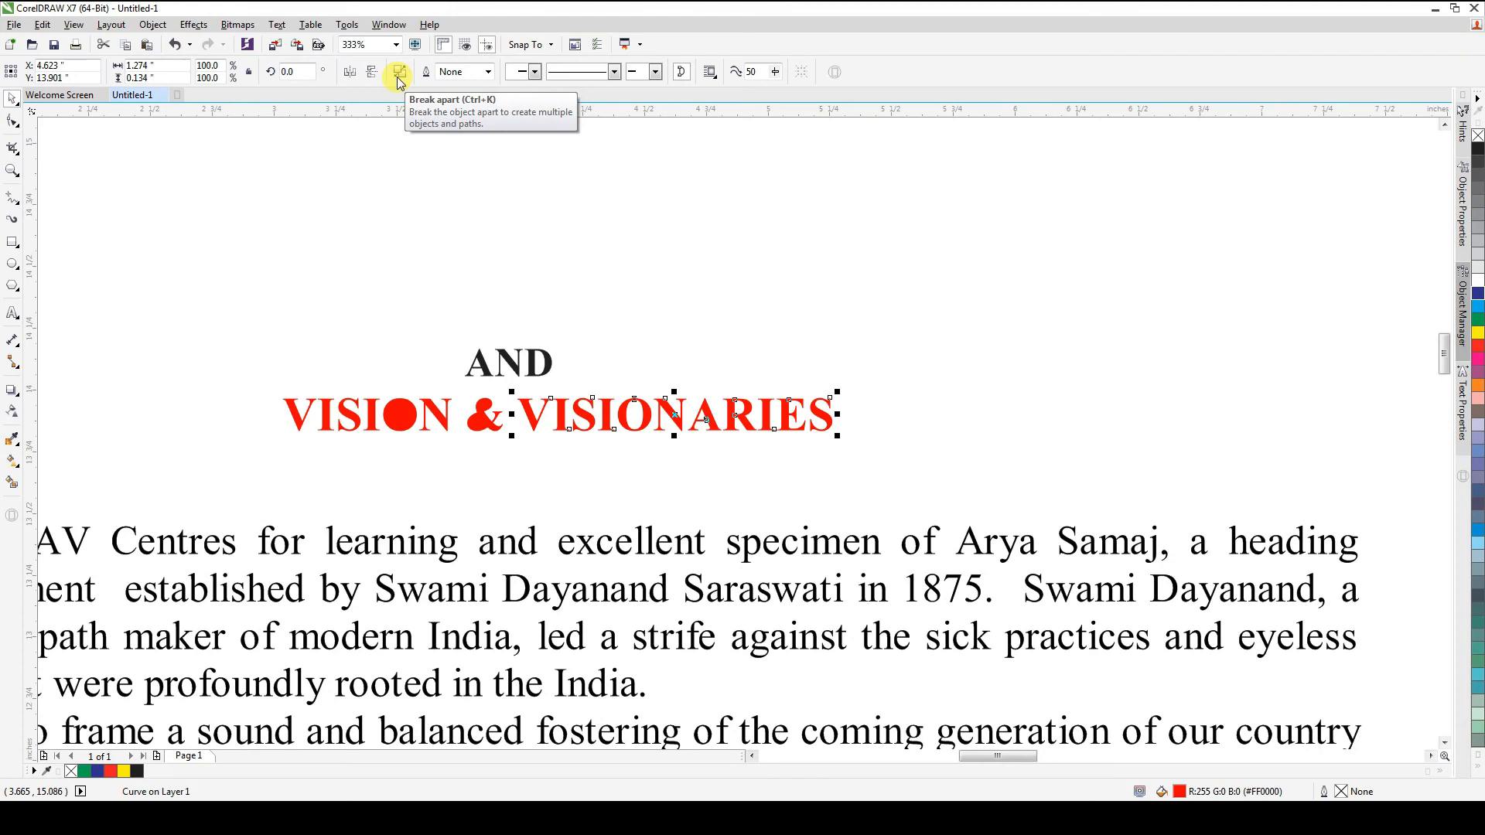
key(ctrl+z)
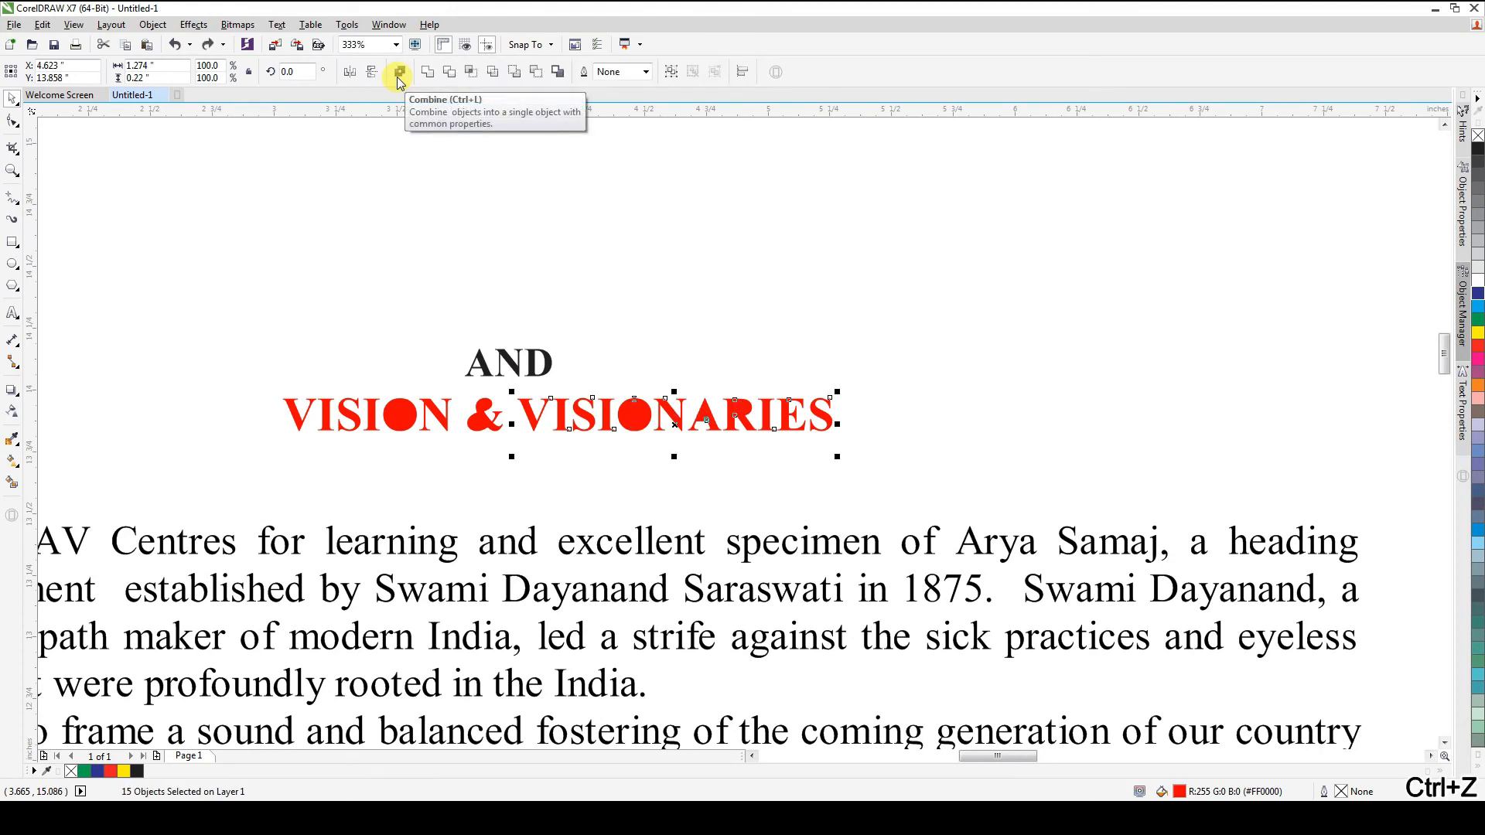
Combine the pieces of "VISIONARIES" and undo both that combination and the break-apart of the red heading
click(646, 235)
drag(231, 358, 913, 361)
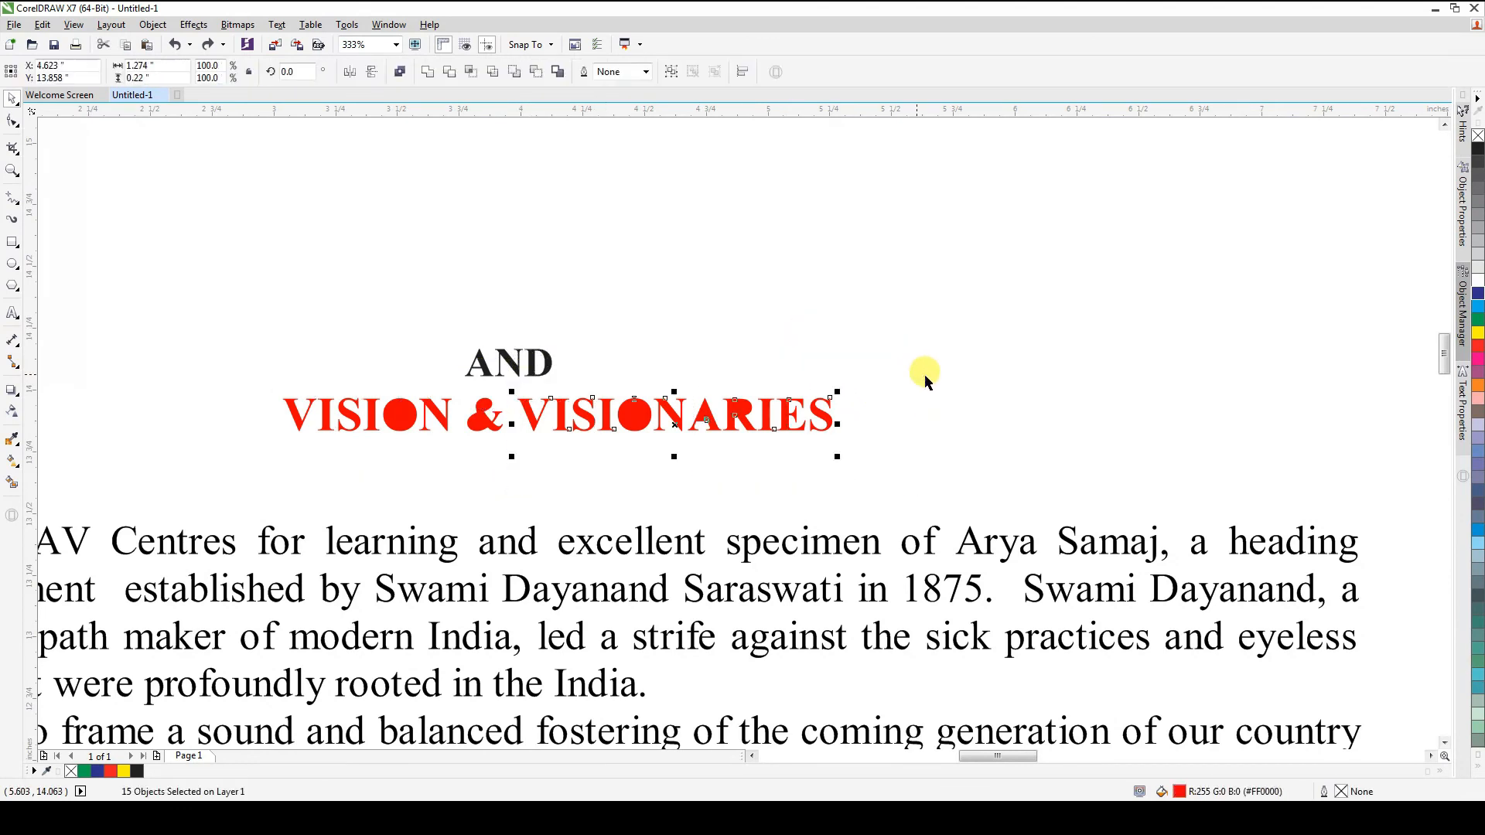
click(400, 77)
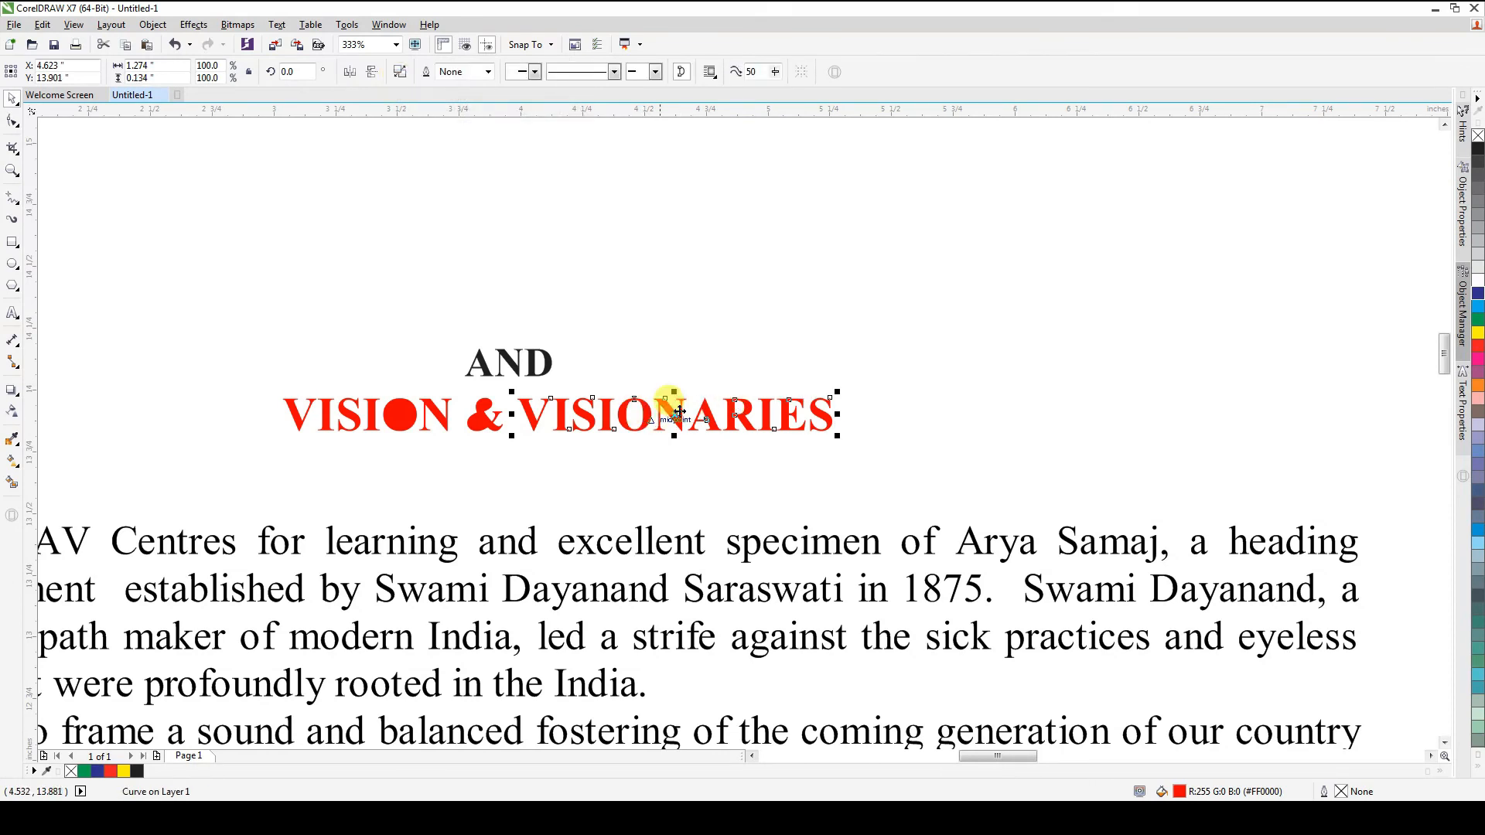
key(ctrl+z)
key(ctrl+z)
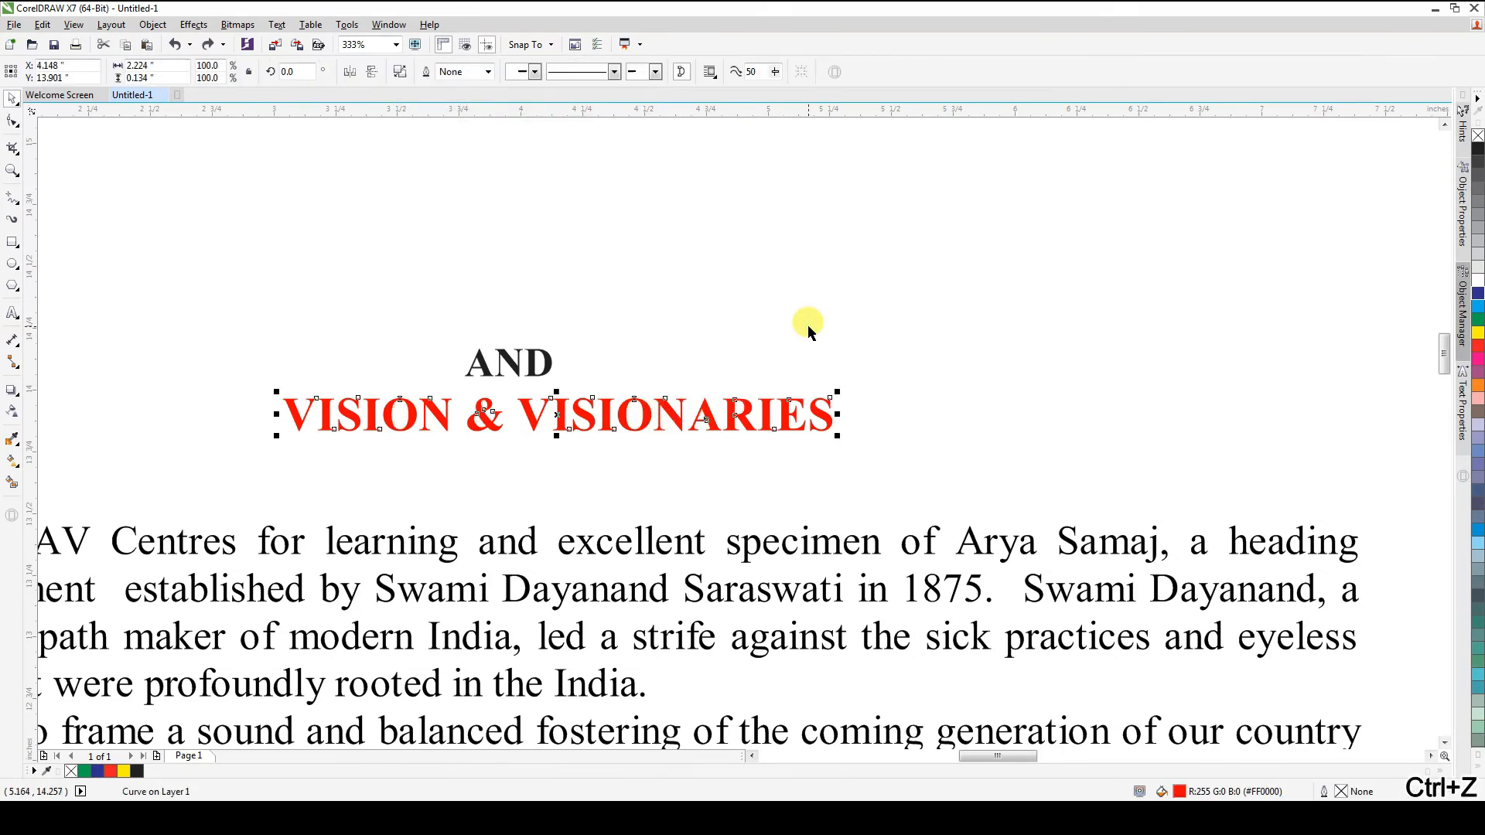
Break the red heading curve apart again and combine the pieces of the word "VISIONARIES" into one curve
drag(970, 366, 514, 482)
drag(923, 364, 504, 491)
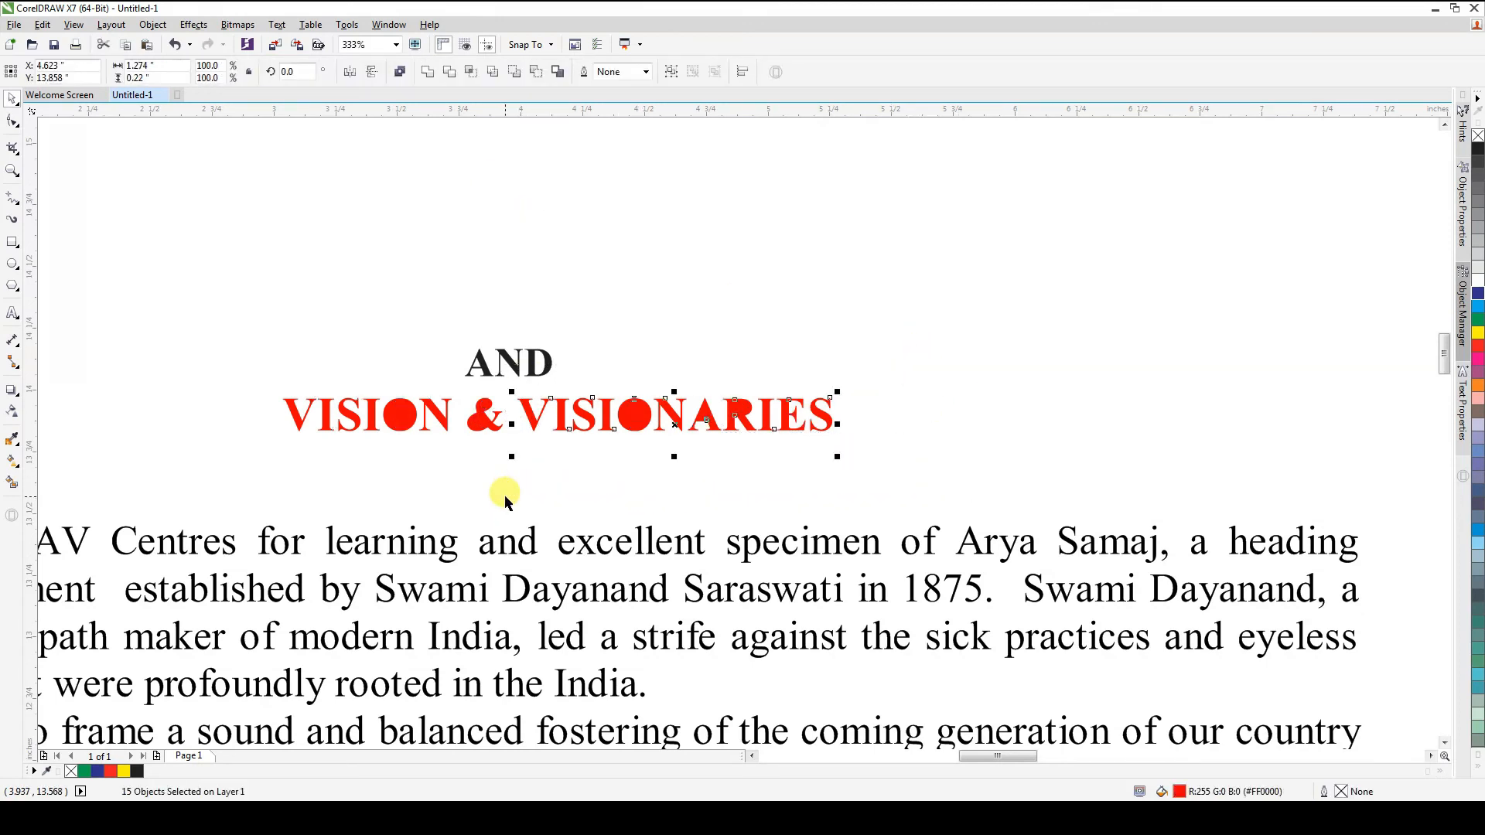
click(396, 74)
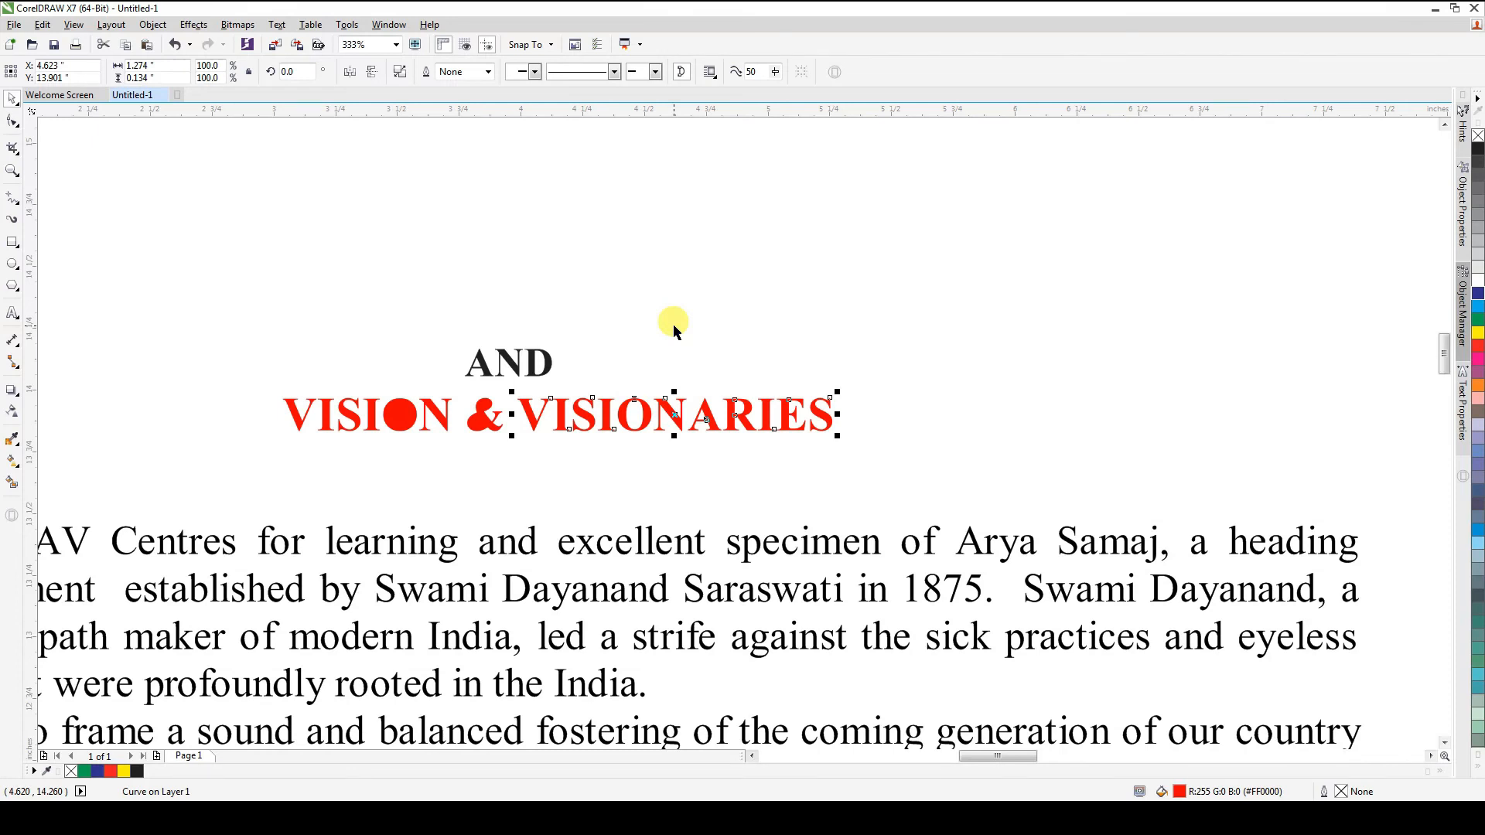
Combine the separate pieces of the word "VISION" in the red heading into one curve
click(387, 357)
drag(222, 358, 457, 513)
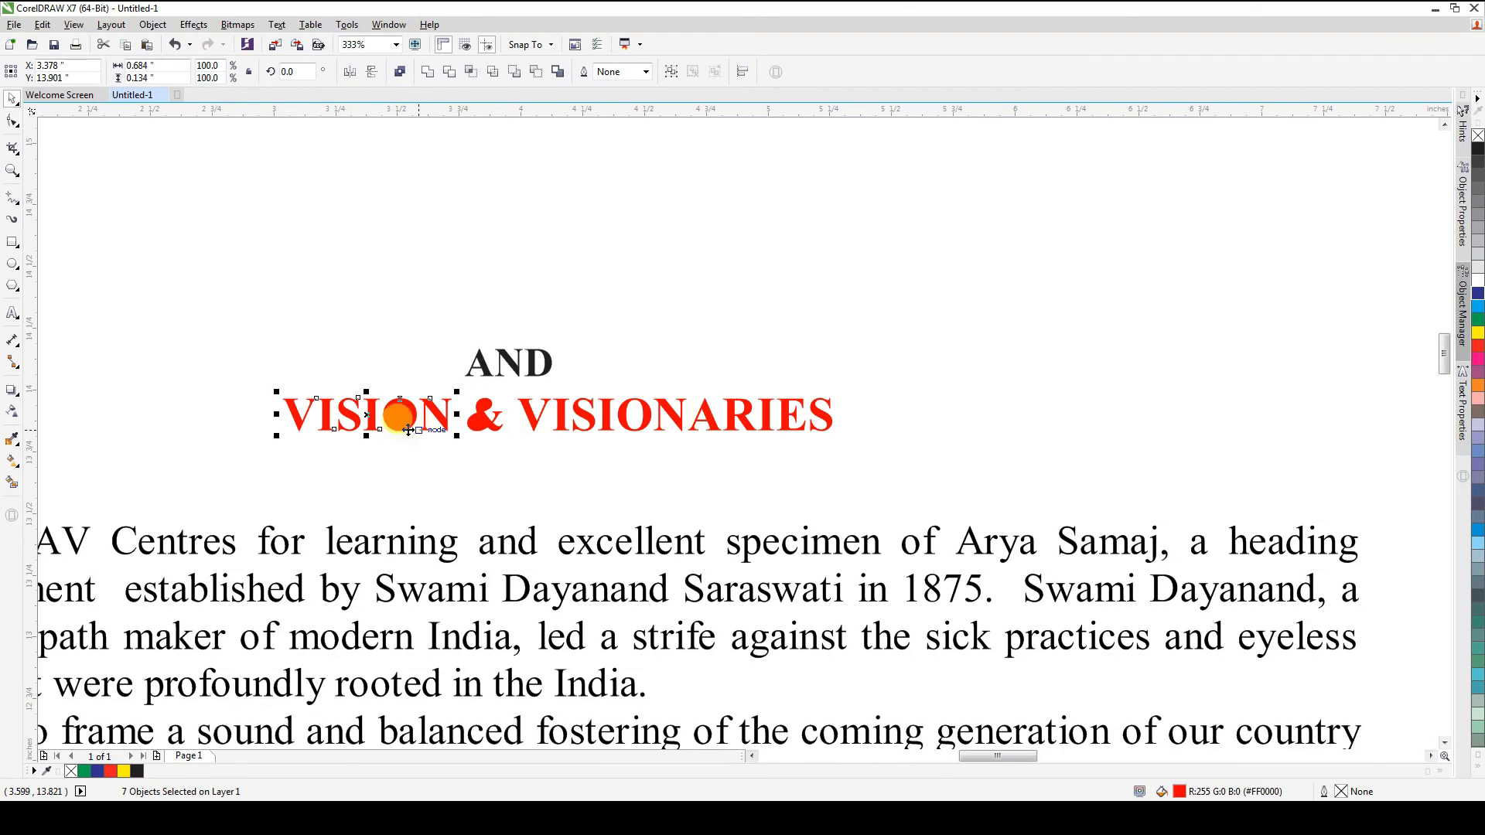
click(201, 347)
drag(201, 346, 455, 475)
click(398, 77)
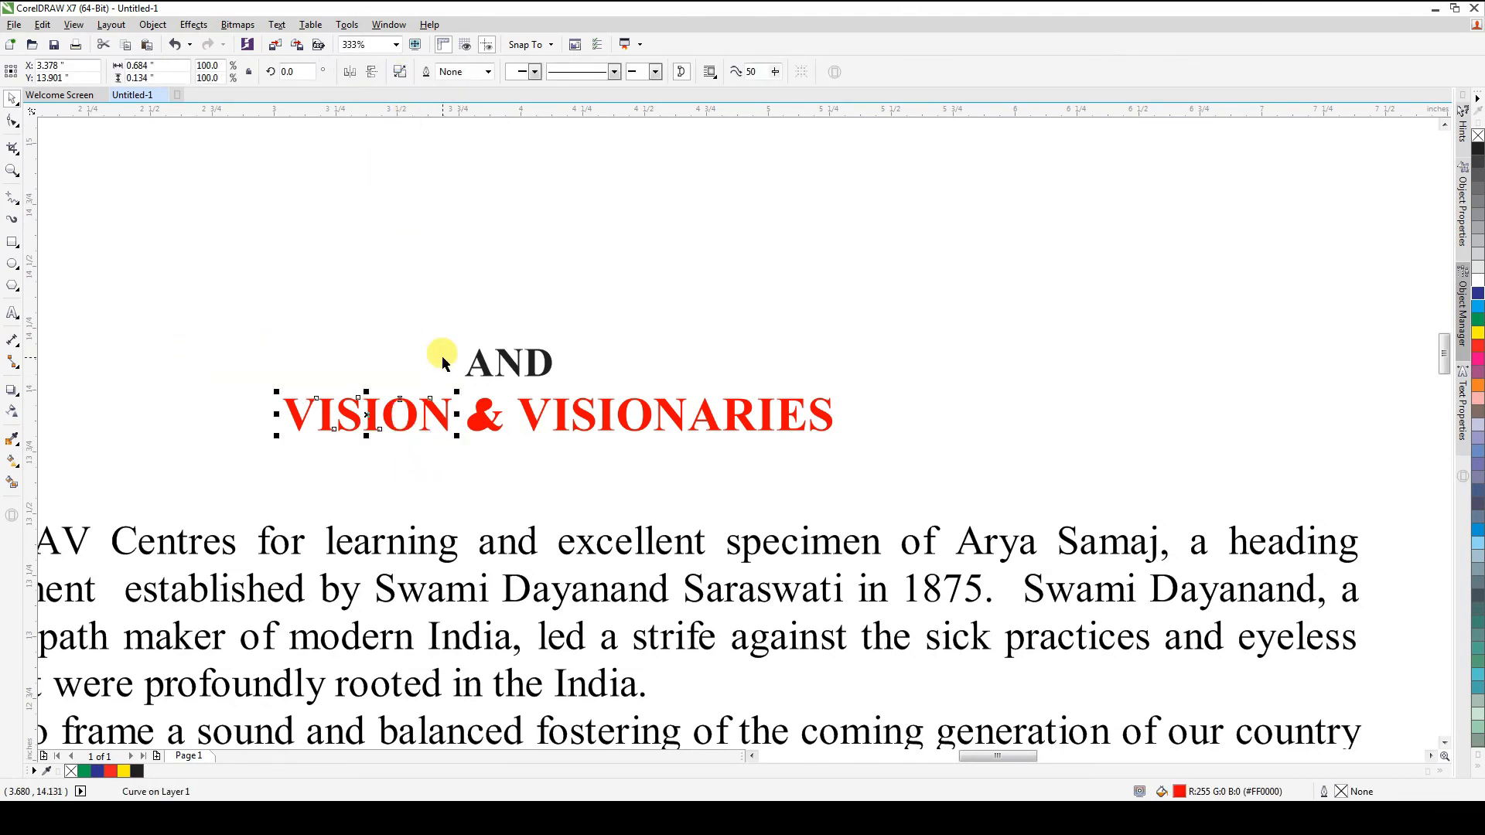
Combine the pieces of the heading's ampersand into one curve, undo it and combine them again
click(442, 364)
drag(521, 494, 455, 375)
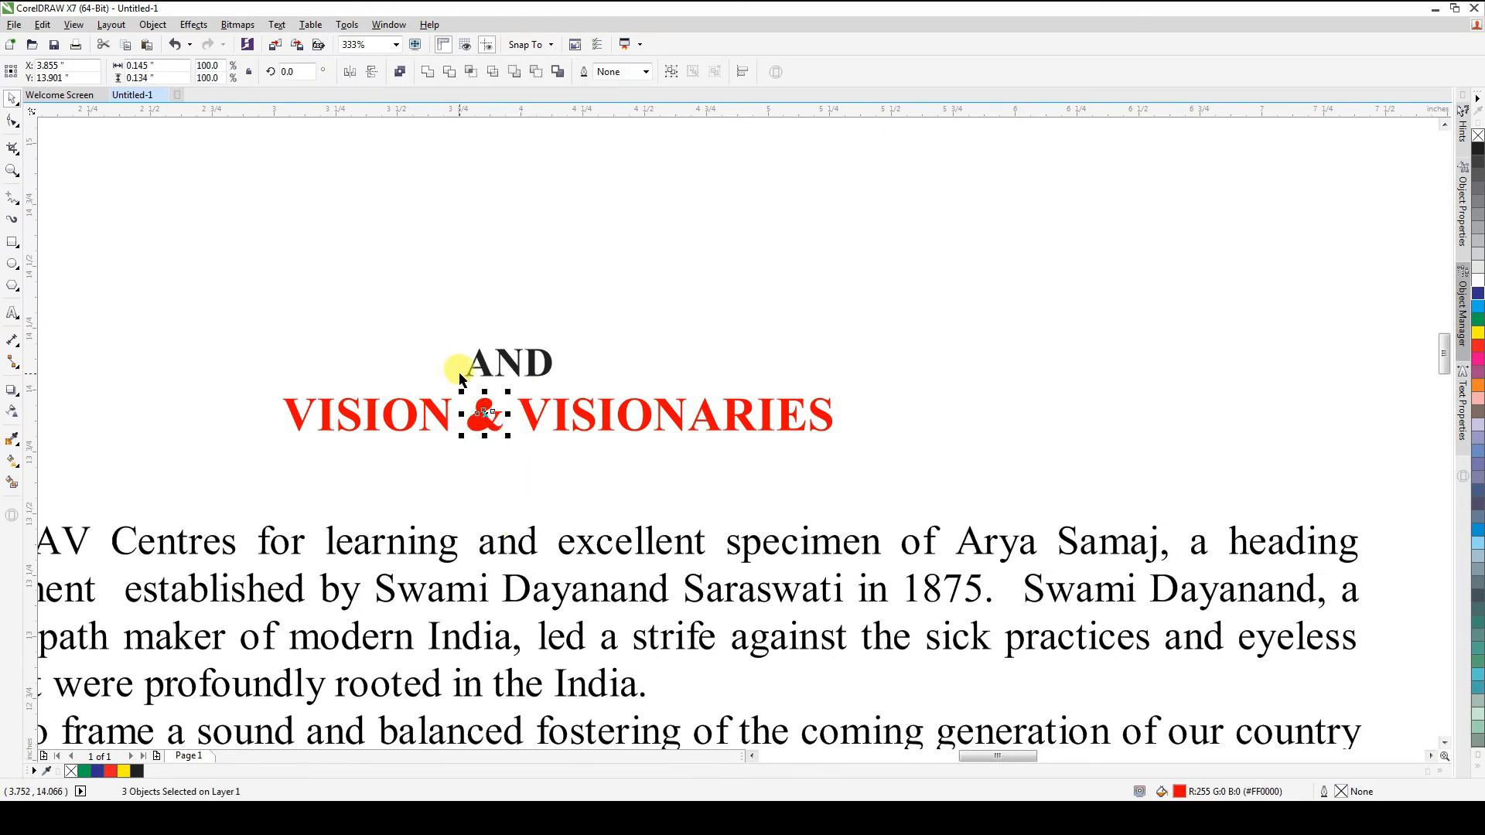
click(401, 75)
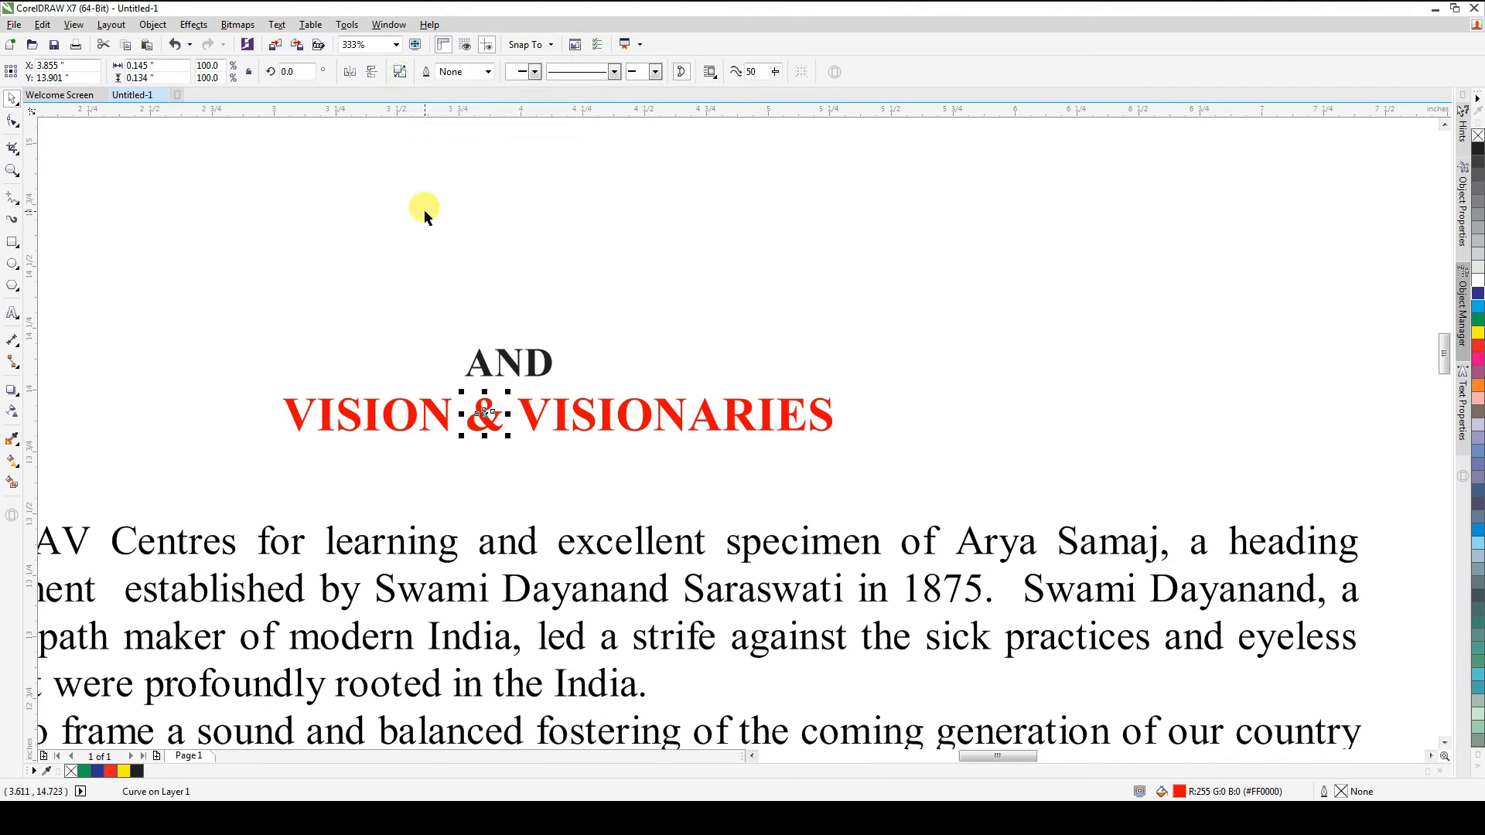
key(ctrl+z)
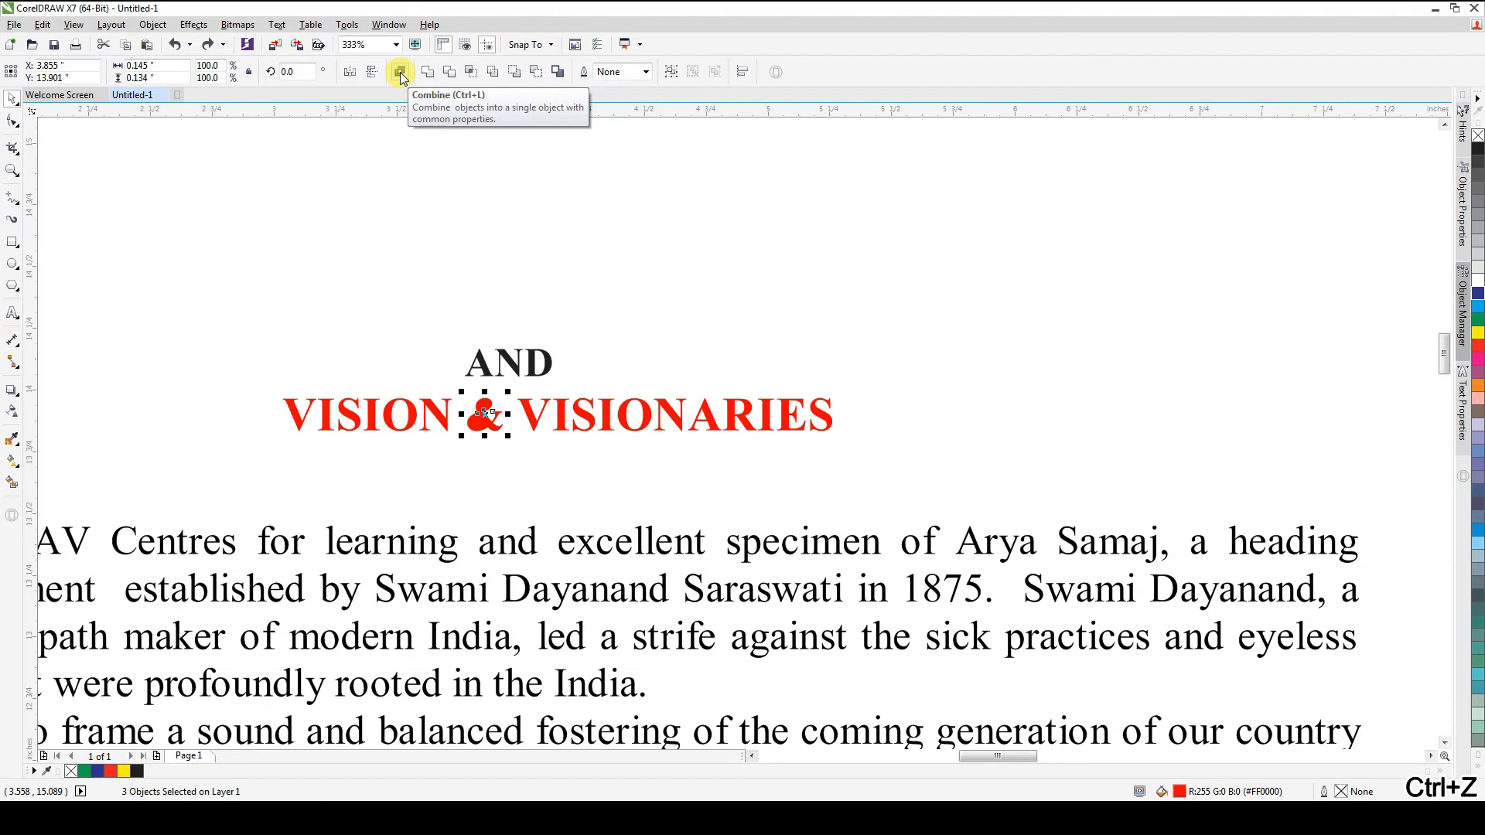
key(ctrl+l)
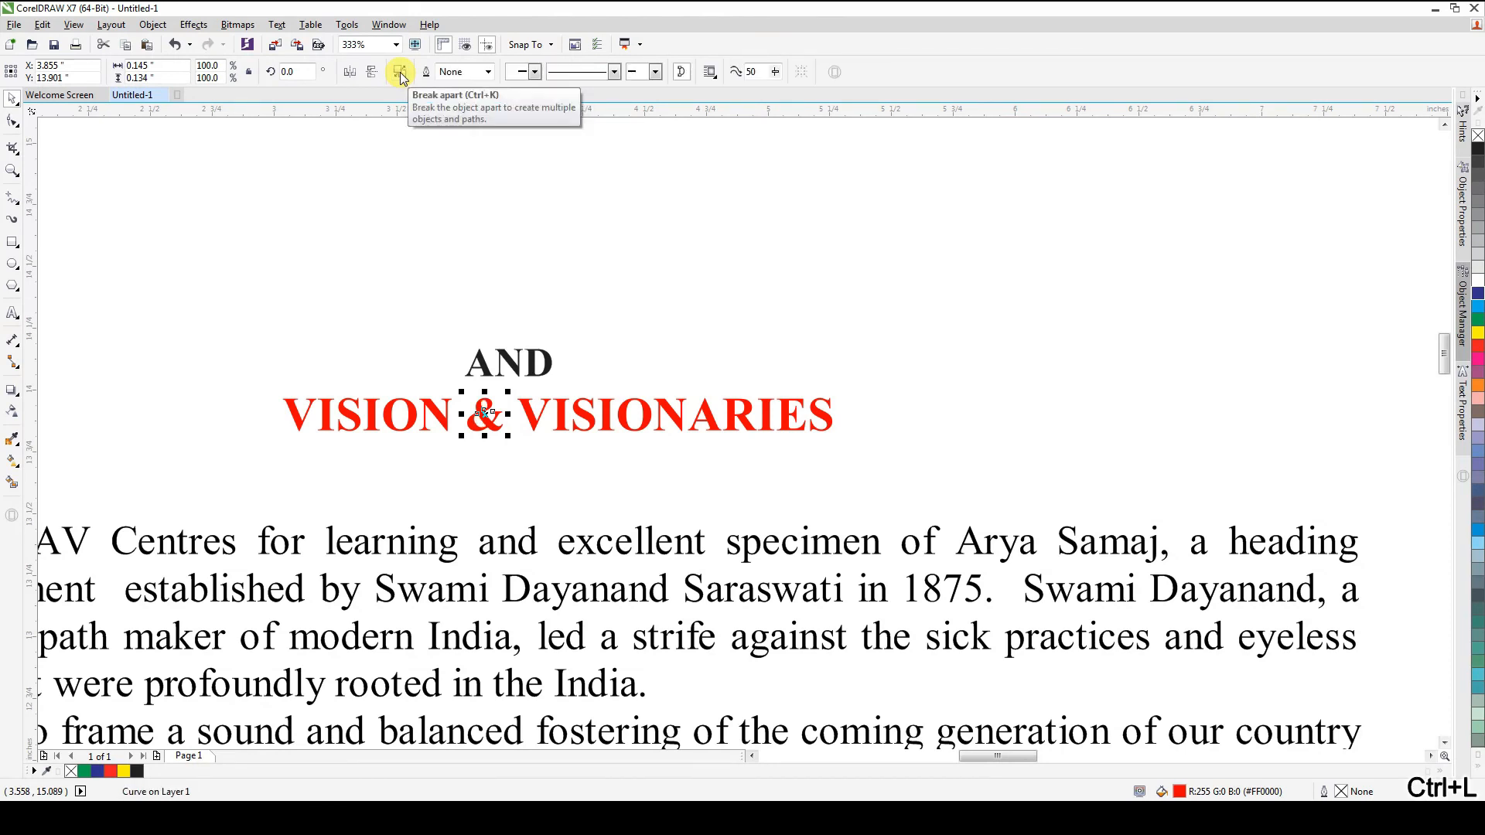
Move the word "VISIONARIES" horizontally away from the ampersand to about X 4.86 inches and delete the ampersand
click(562, 486)
click(533, 417)
drag(534, 417, 600, 416)
drag(591, 415, 591, 415)
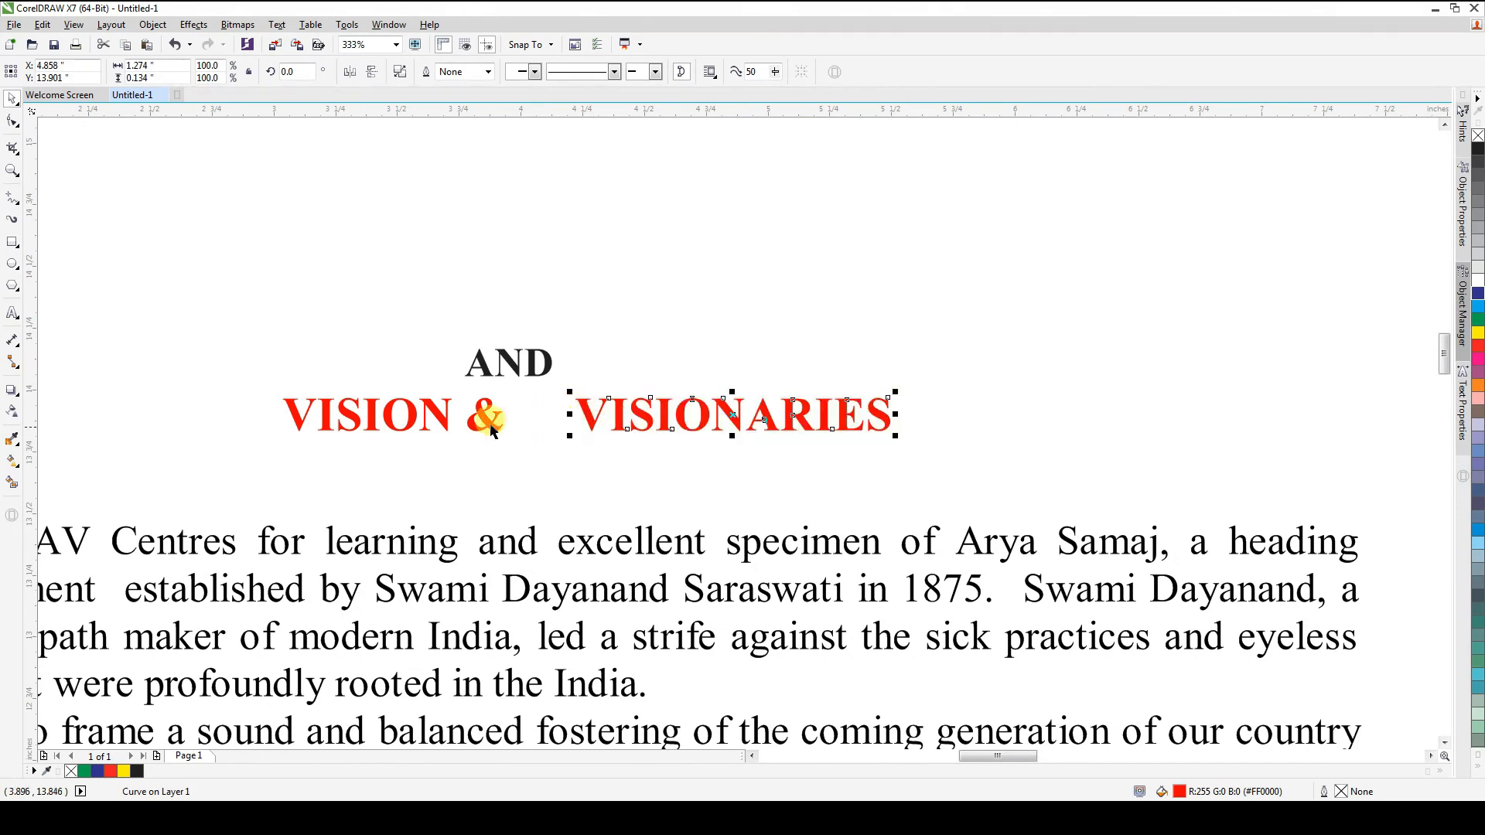
key(Delete)
Move the black "AND" text into the gap between "VISION" and "VISIONARIES" at about X 3.99 inches and fill it red
drag(509, 369, 539, 391)
click(1477, 348)
scroll(446, 321, down, 1)
Undo the red fill and move of "AND", the deletion of the ampersand and the move of "VISIONARIES"
key(ctrl+z)
click(712, 317)
key(ctrl+z)
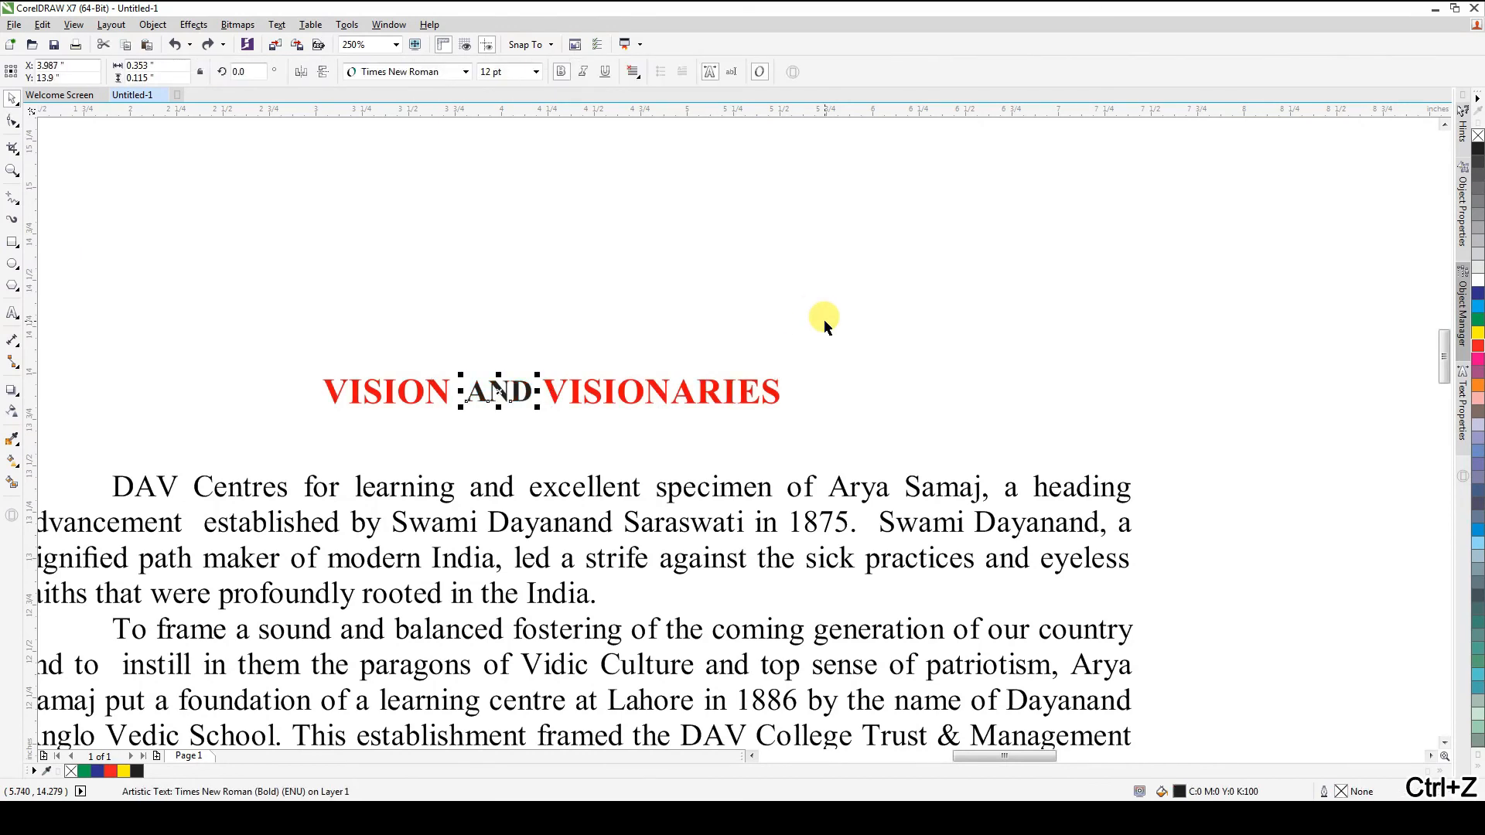
key(ctrl+z)
key(ctrl+z)
key(ctrl+z)
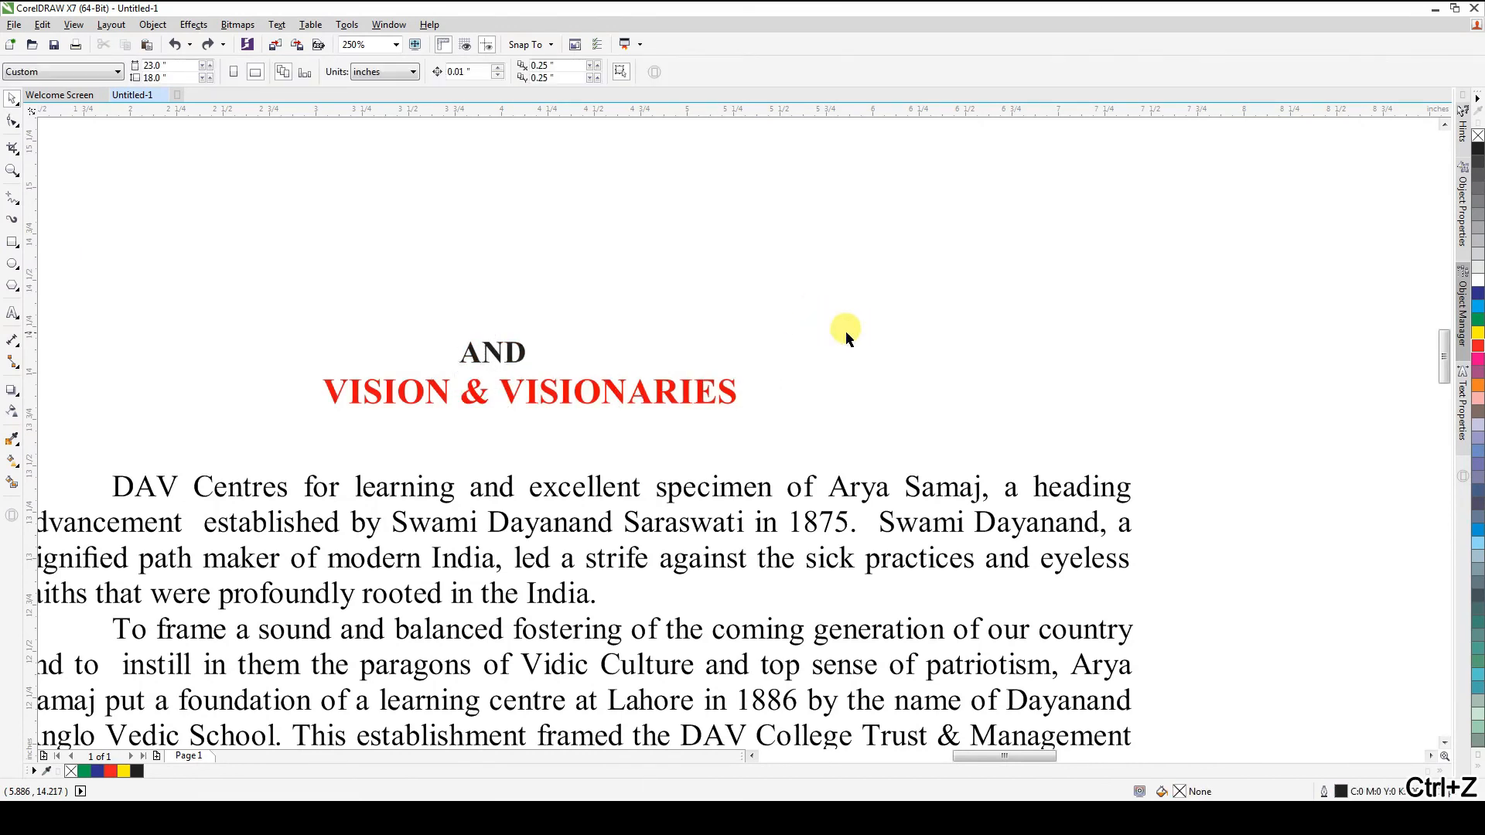